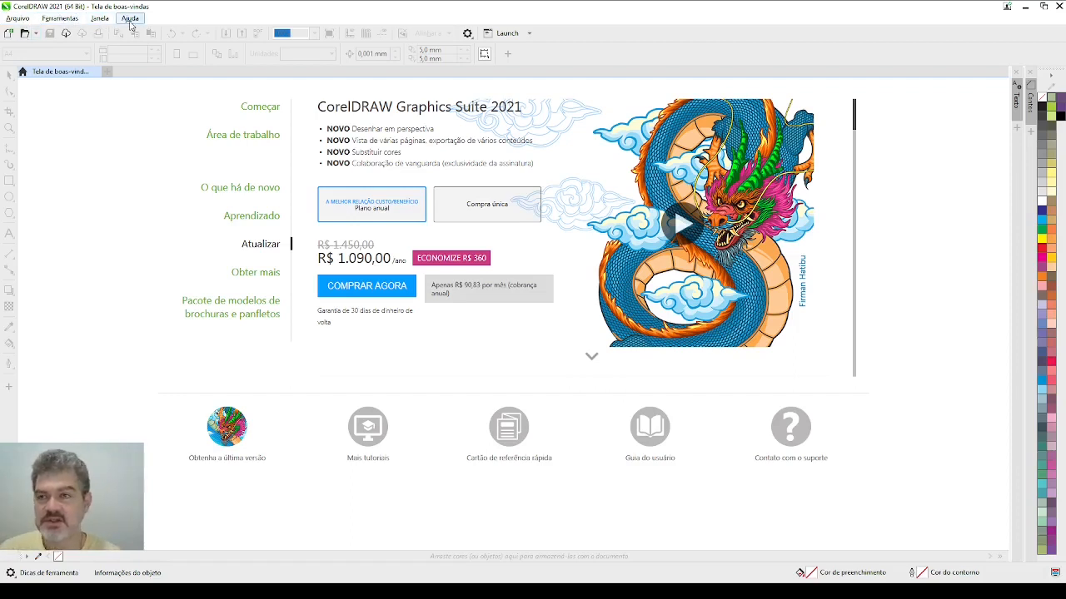
left_click(99, 17)
left_click(103, 18)
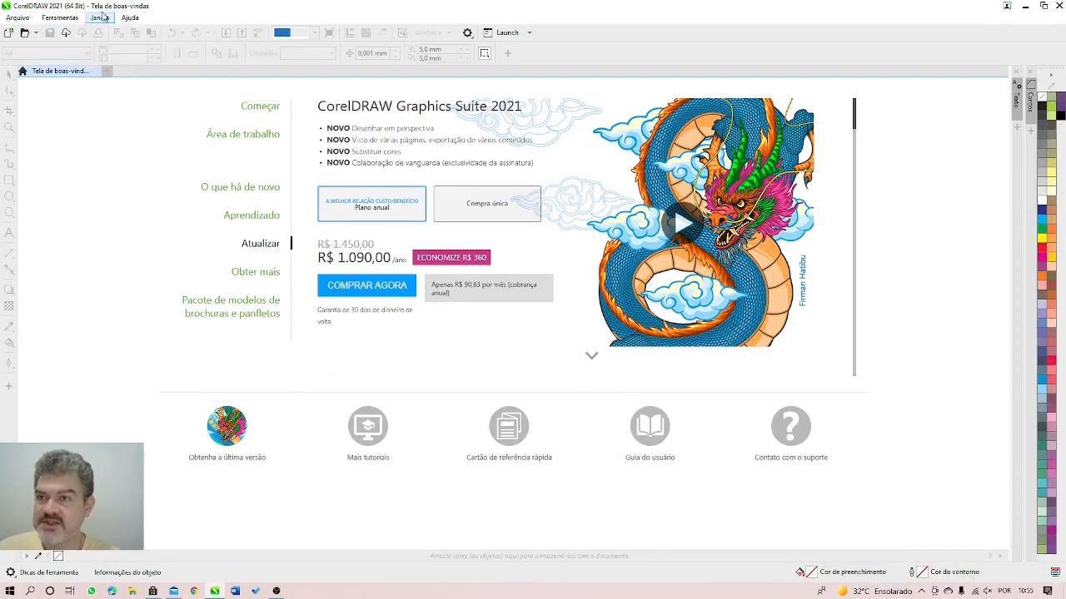
Step: View the available WIA scanner sources for acquiring an image and cancel without selecting a device
left_click(18, 17)
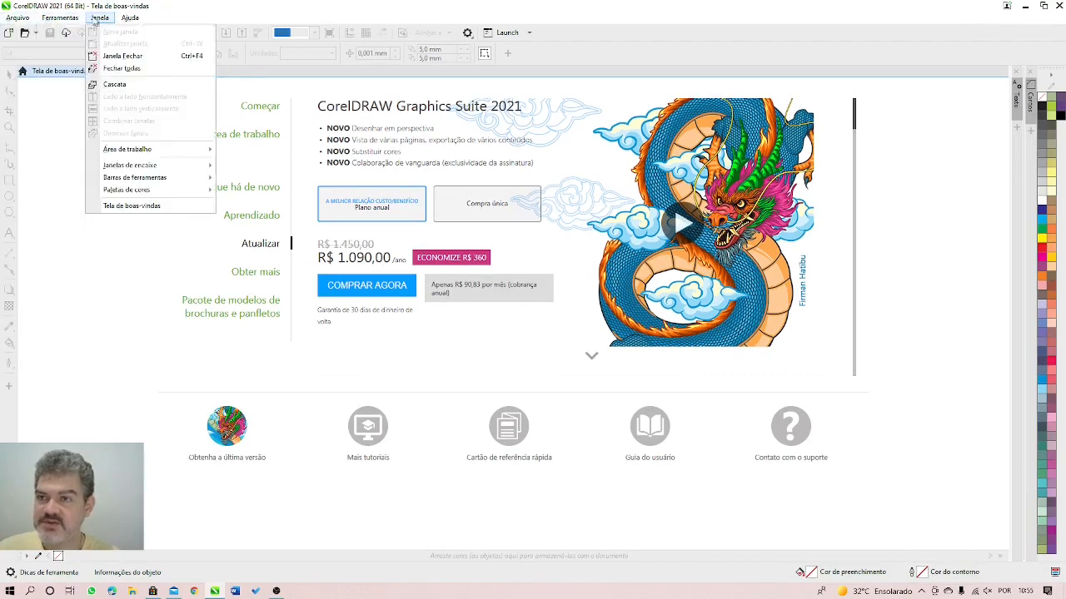
mouse_move(118, 19)
mouse_move(18, 18)
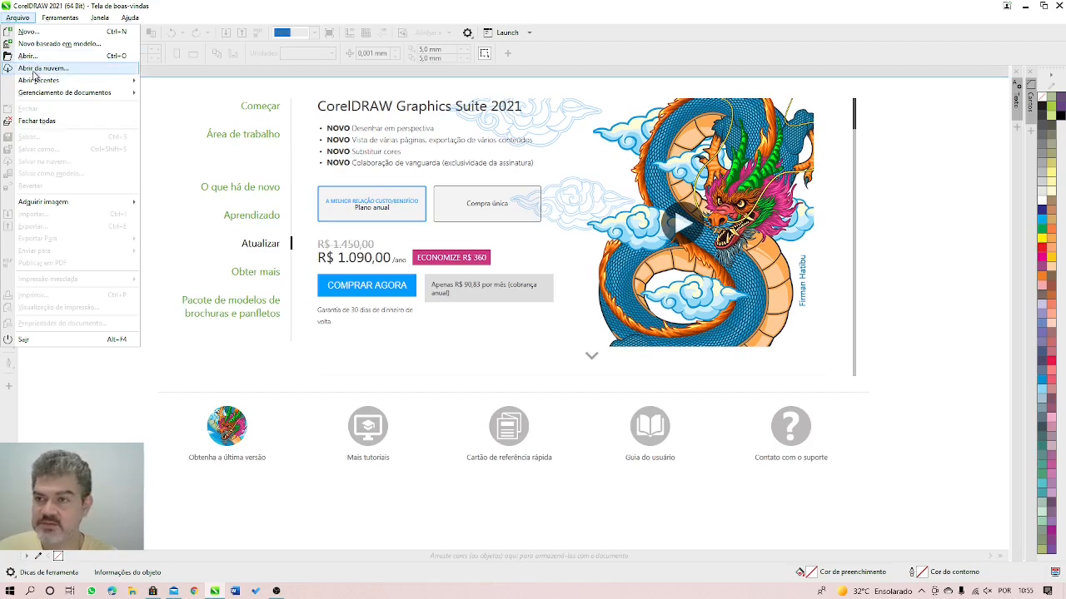
mouse_move(55, 82)
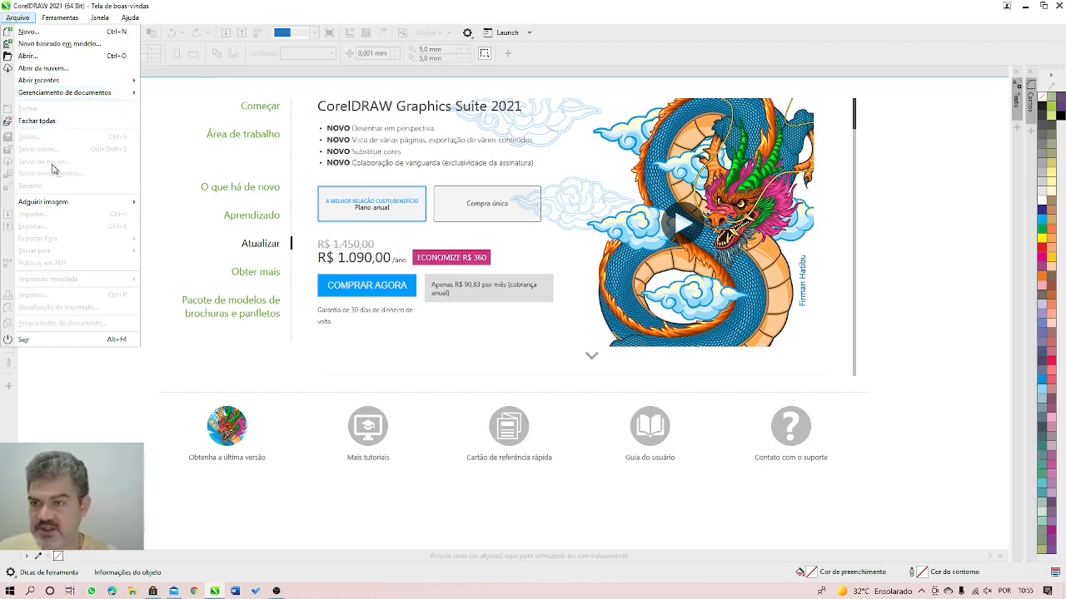
mouse_move(52, 206)
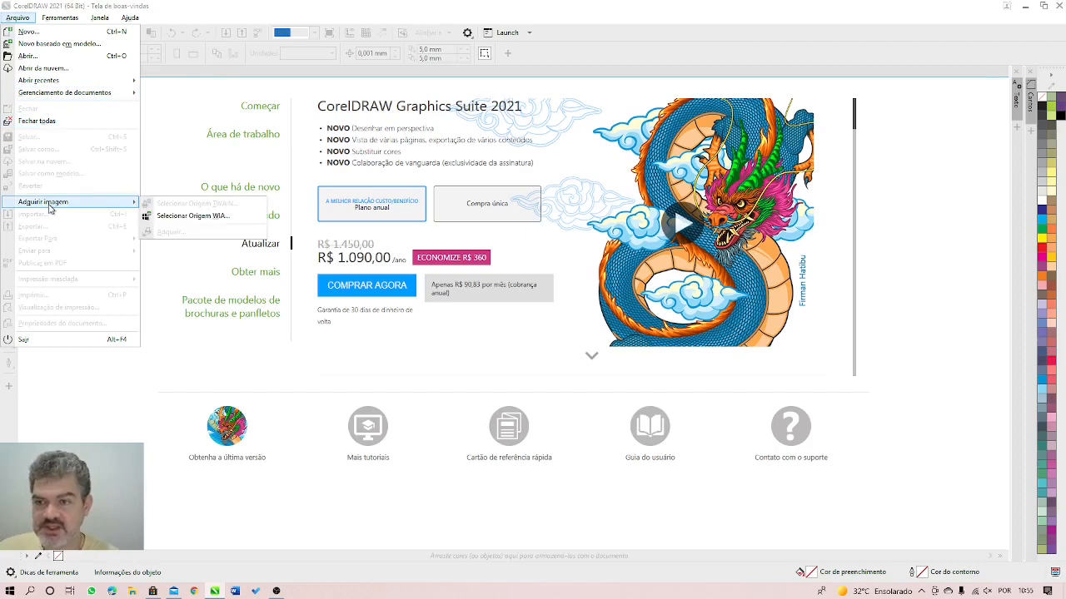
left_click(214, 217)
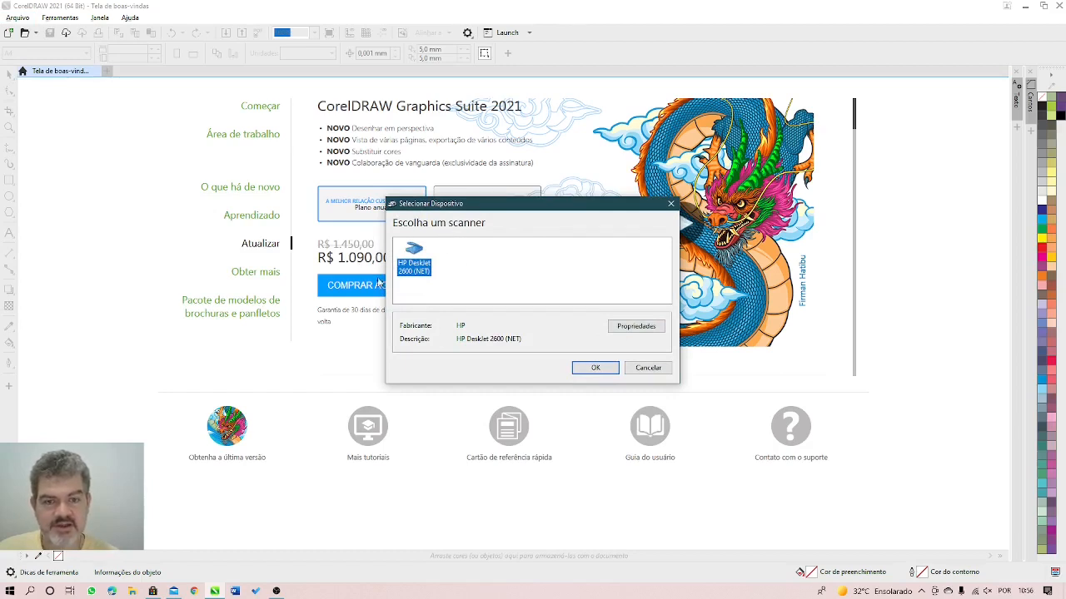
left_click(642, 371)
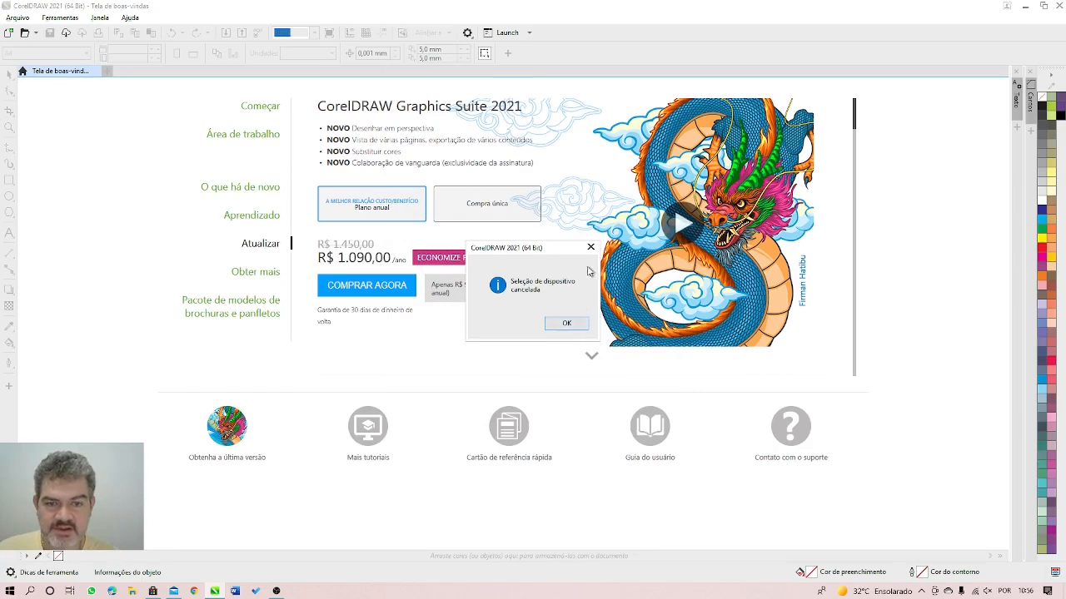
left_click(590, 247)
left_click(18, 18)
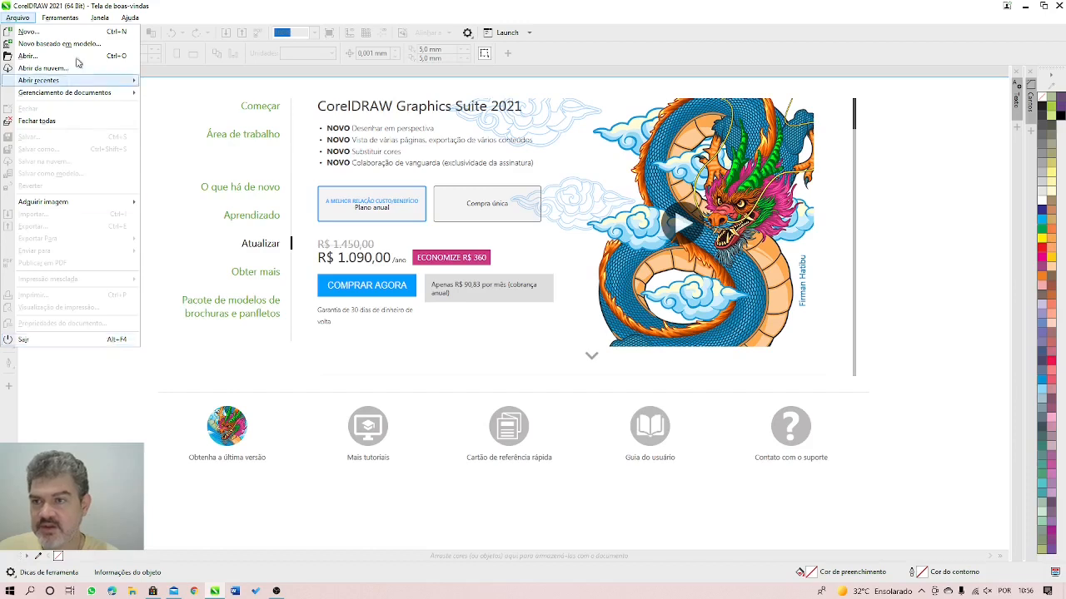
left_click(93, 19)
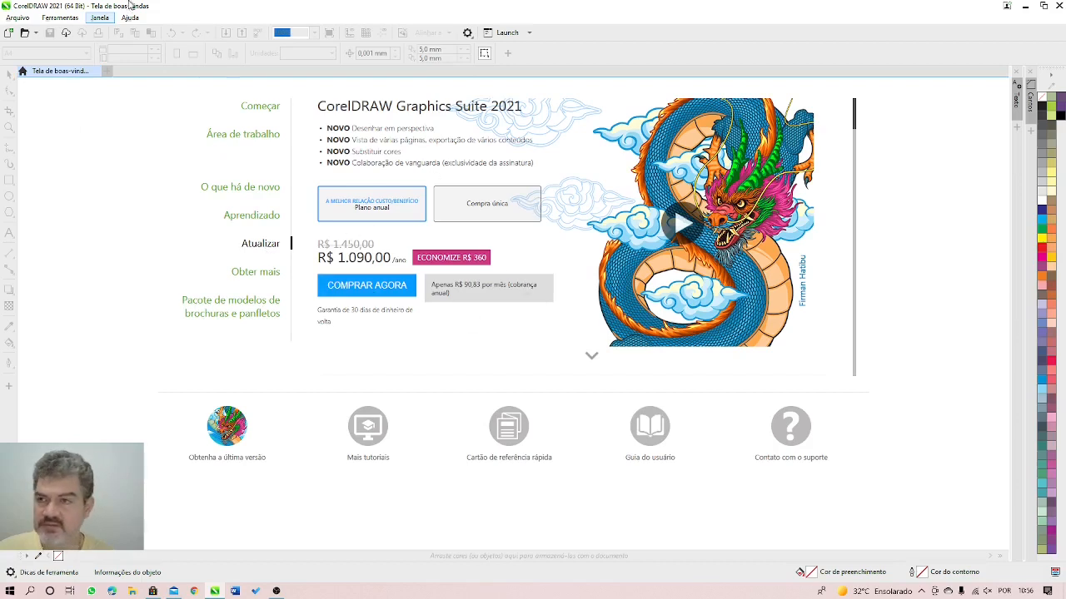
Step: Open the global options and review the general settings, including the graphics cards offered for hardware acceleration
left_click(17, 17)
mouse_move(62, 20)
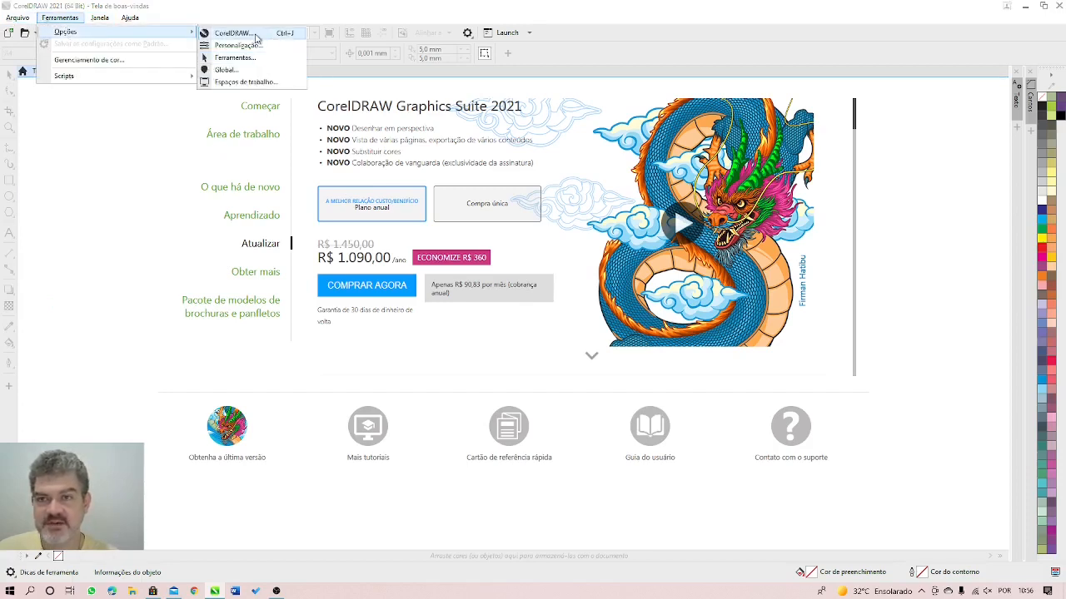
left_click(222, 78)
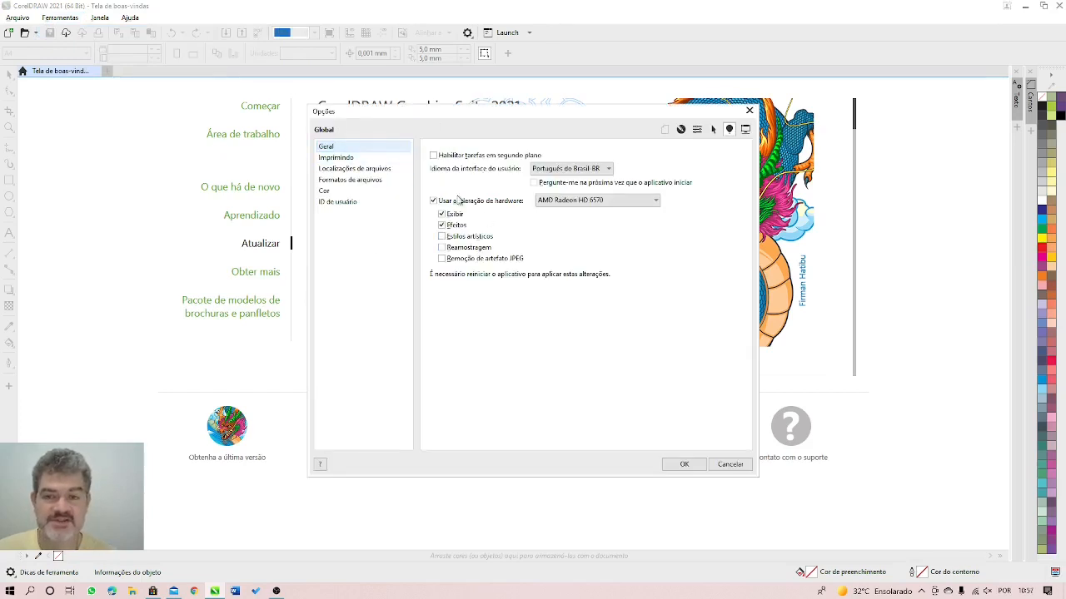
left_click(336, 158)
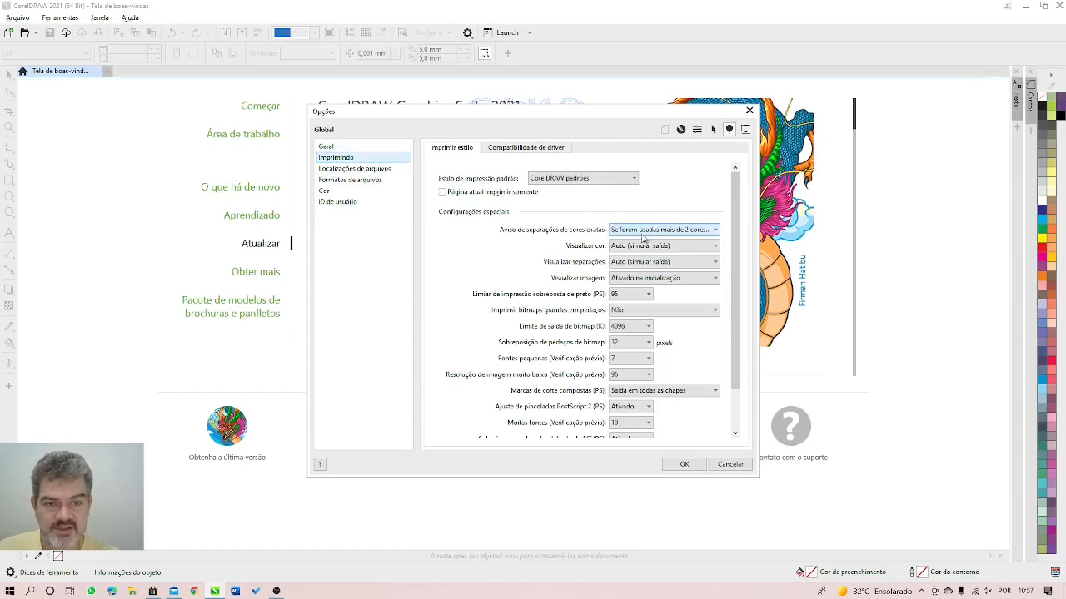
left_click(327, 148)
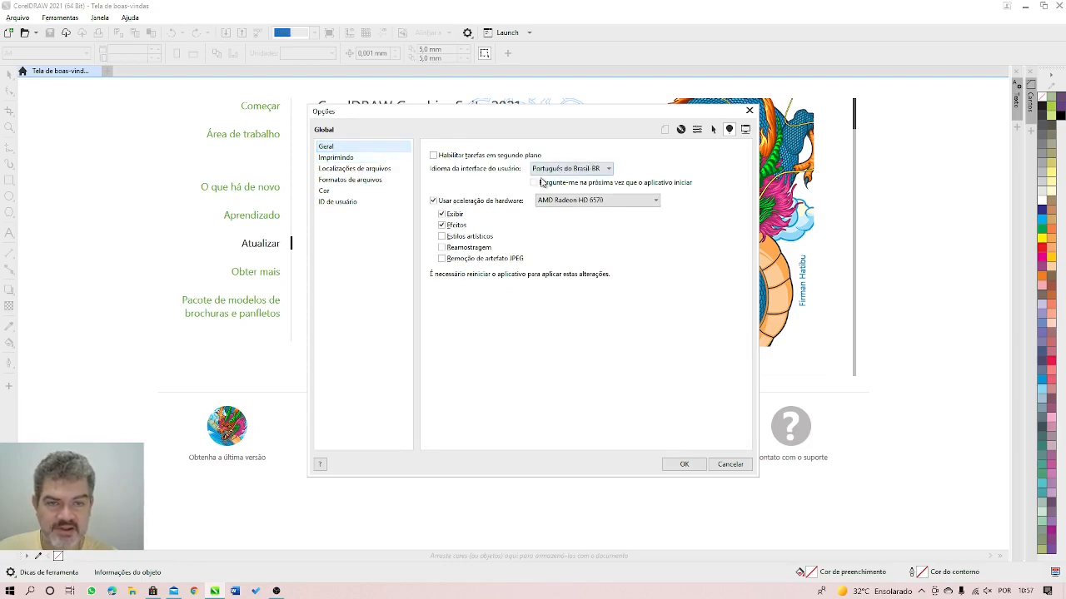
left_click(573, 202)
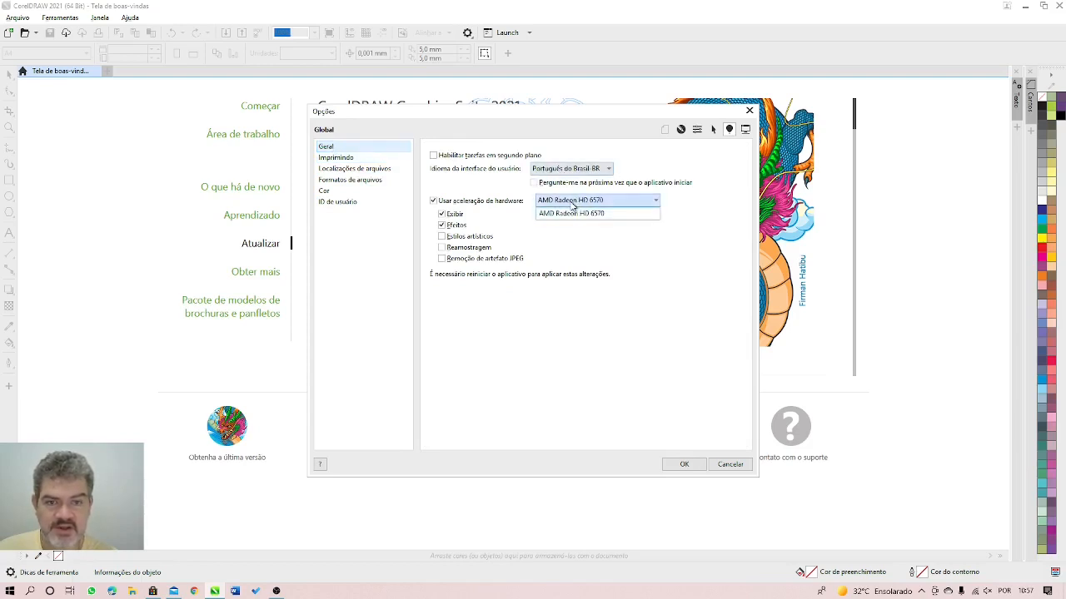
left_click(691, 204)
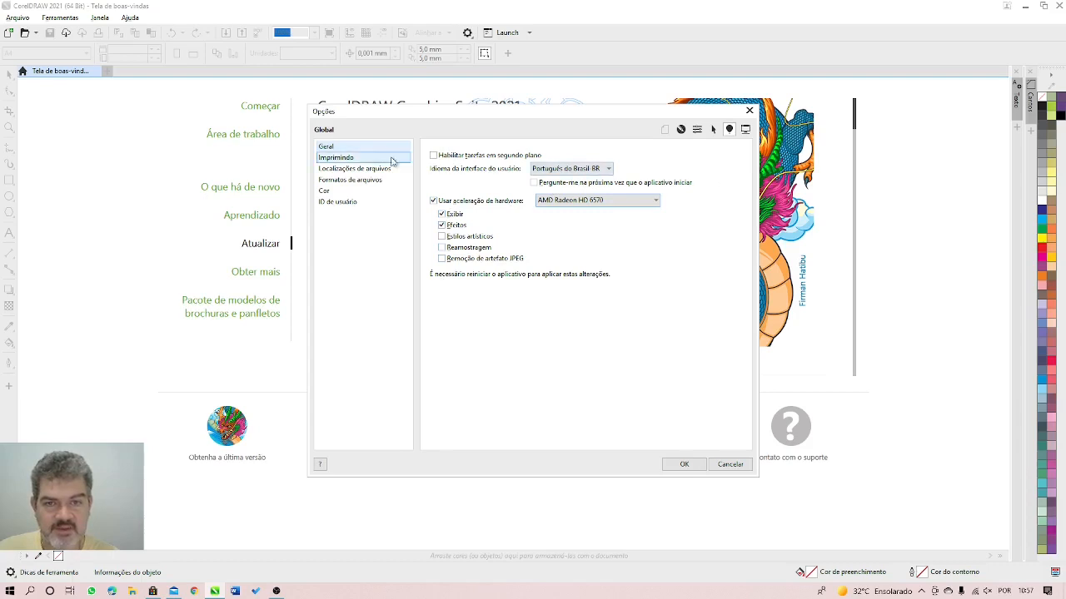
Step: Review the global options for print style, driver compatibility, file locations and file formats
left_click(344, 159)
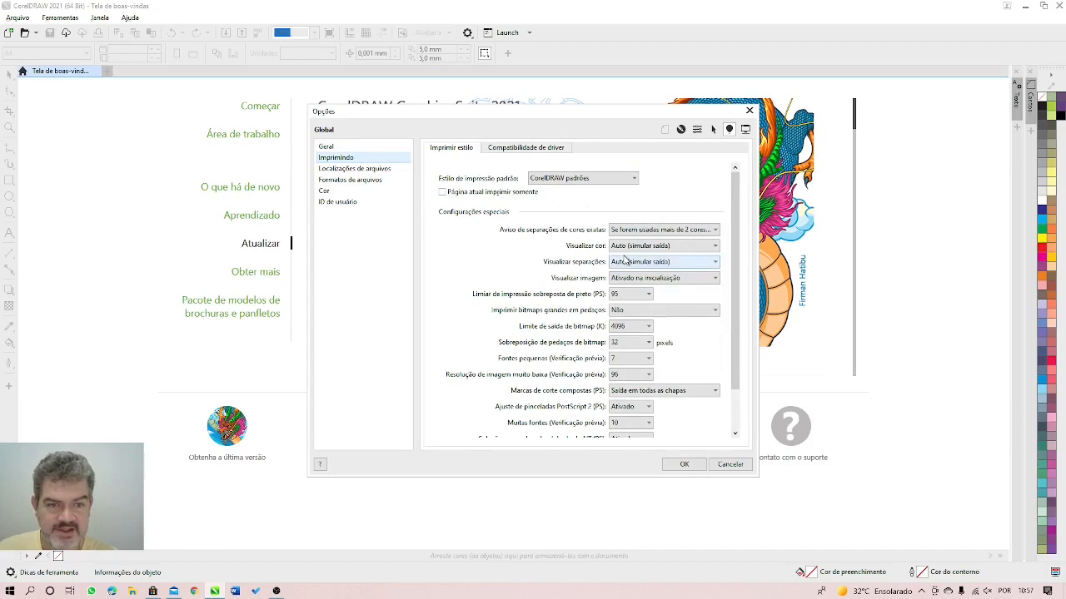
scroll(626, 261, "down", 3)
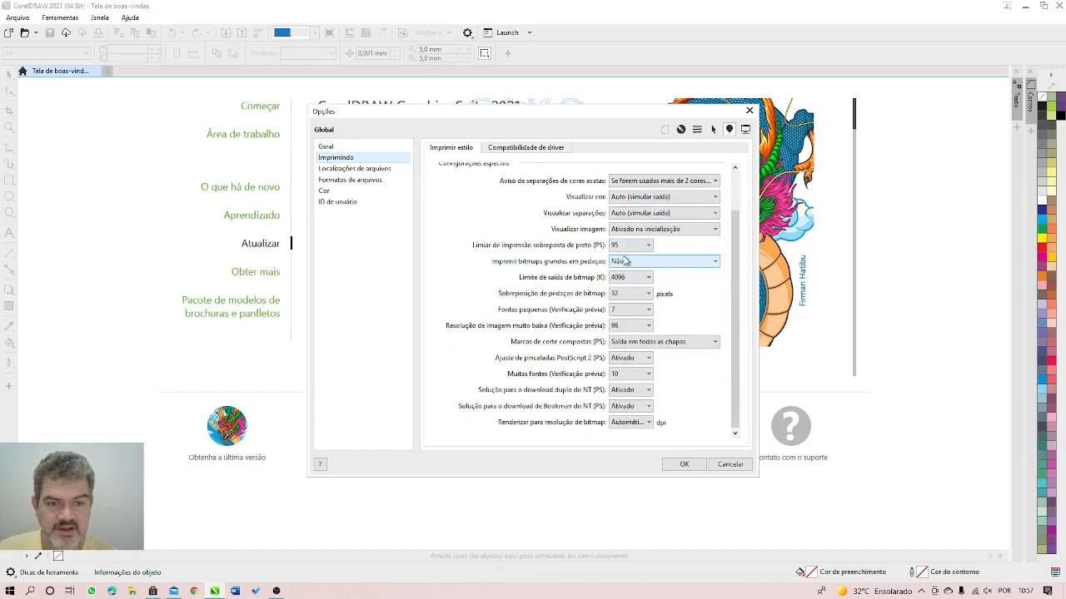
left_click(527, 148)
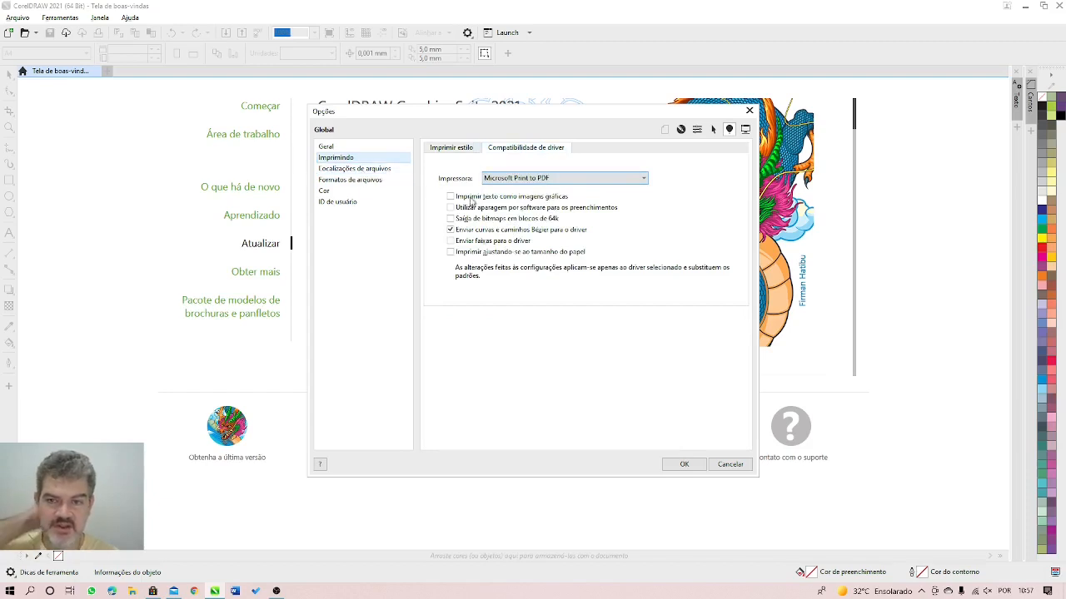
left_click(348, 168)
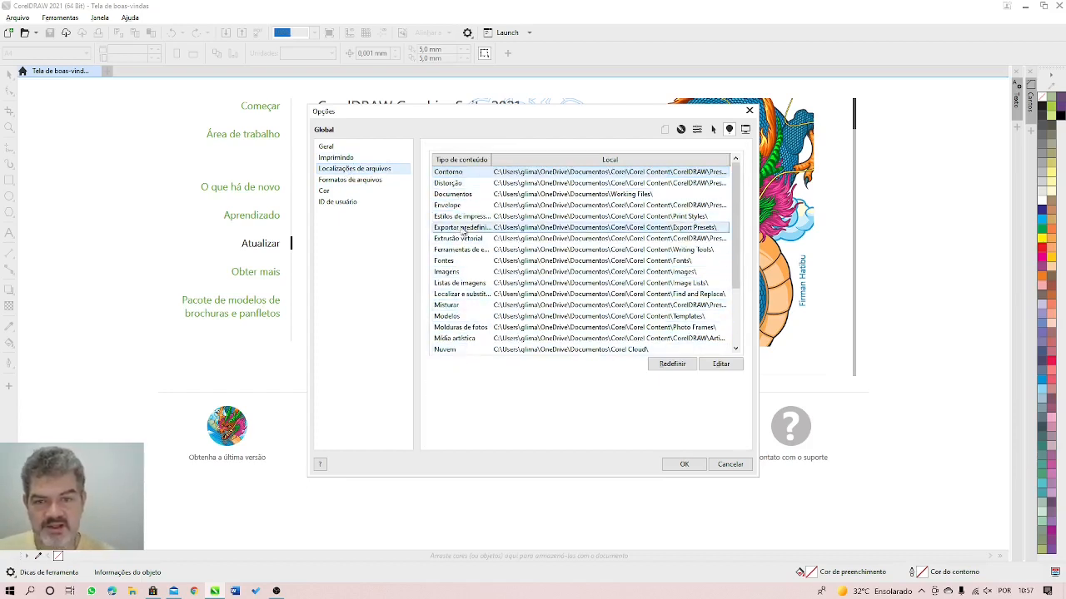
left_click(349, 180)
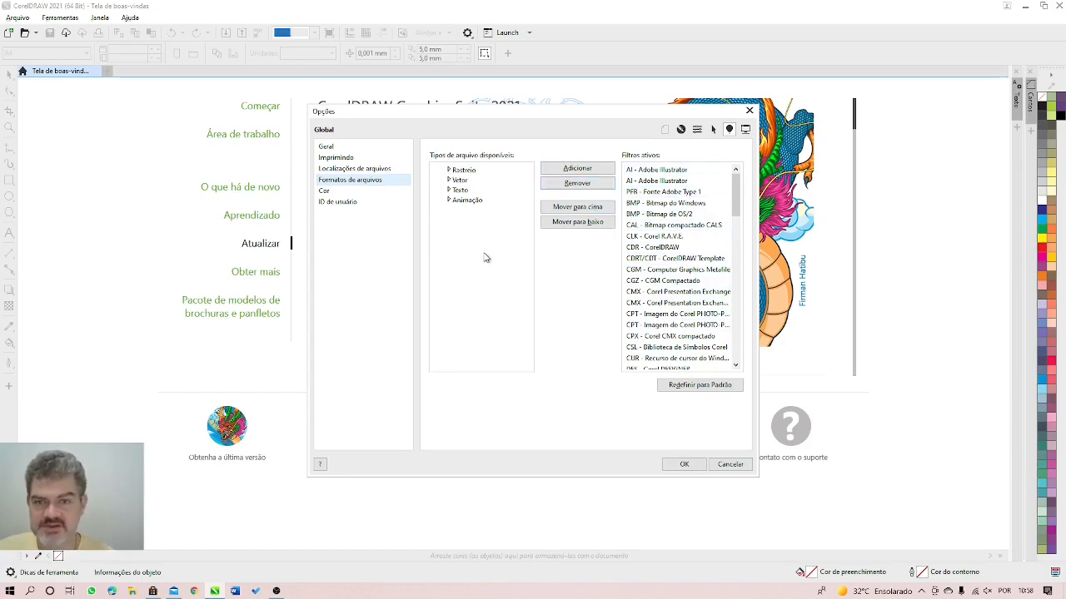
Step: Review the global spot colour palette choices and user ID options, and cancel the options without changes
left_click(331, 192)
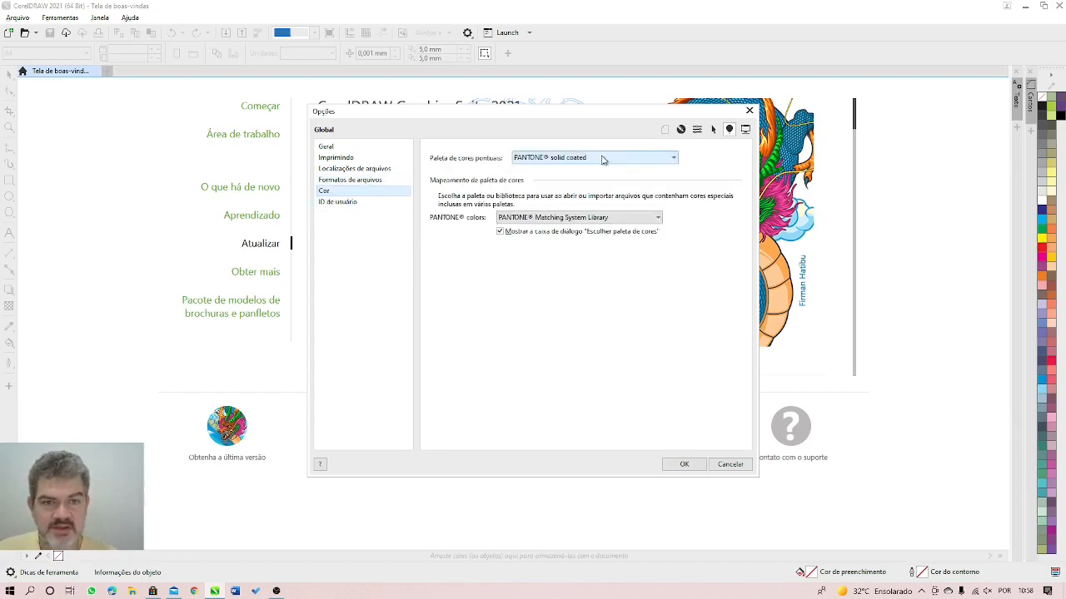
left_click(603, 159)
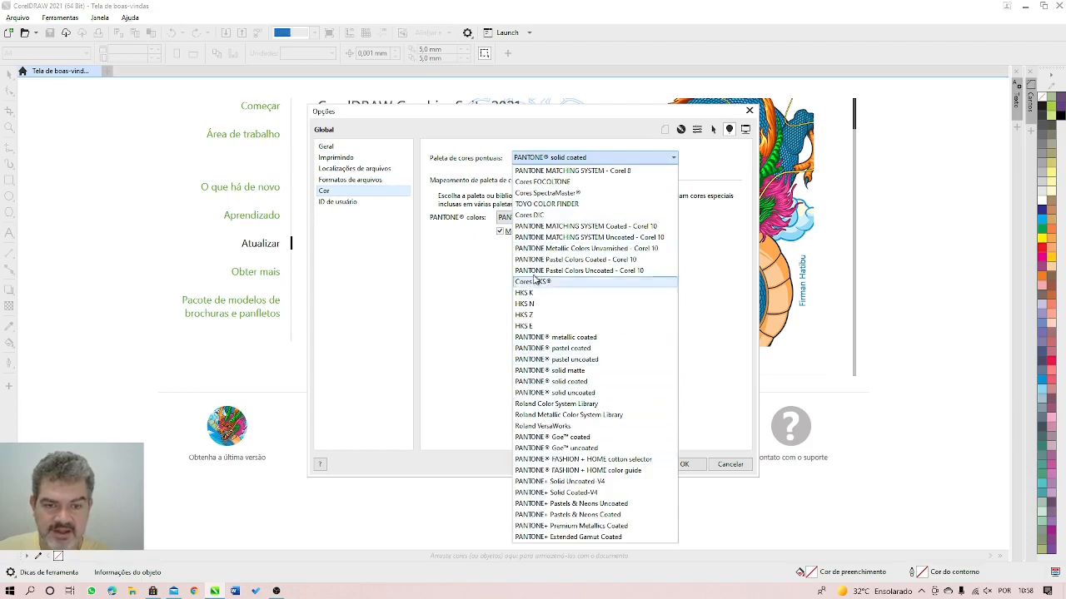
left_click(704, 243)
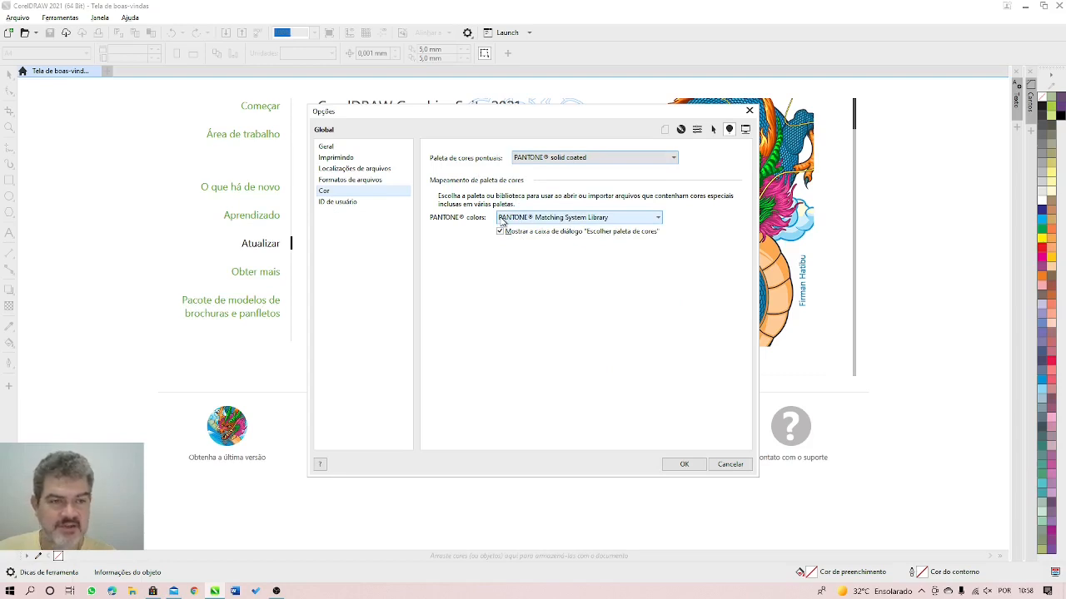
left_click(352, 204)
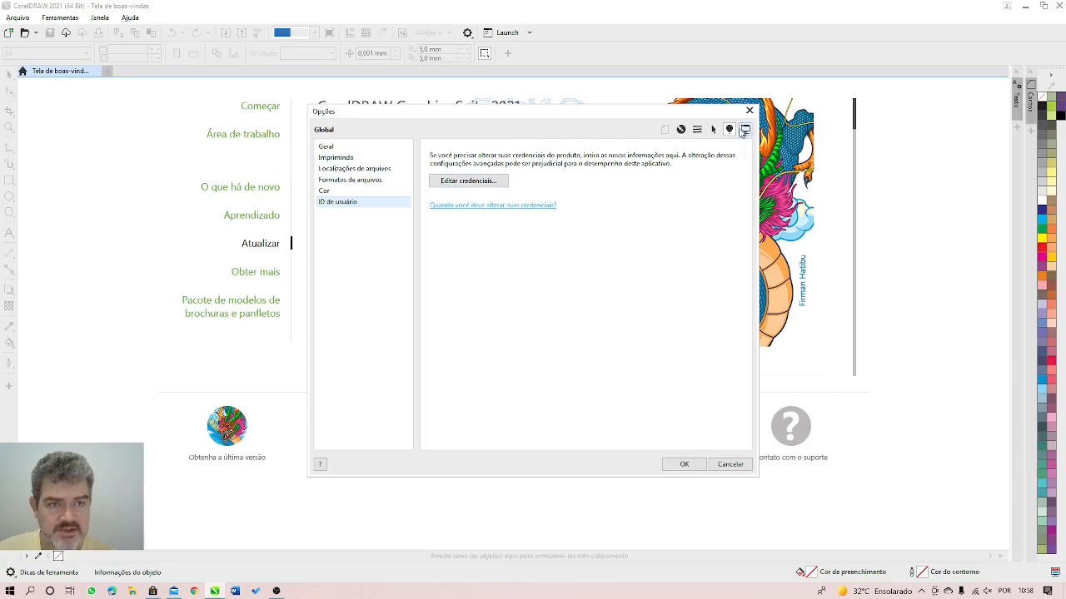
left_click(730, 466)
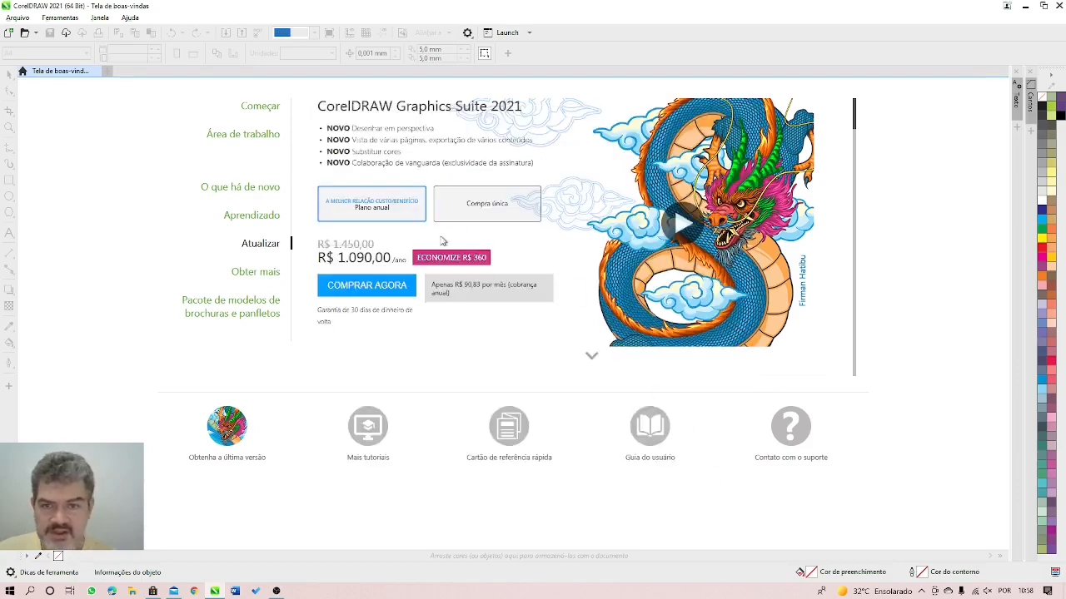
Step: Open the tool options and review the settings for selection, eraser, zoom and pan, and freehand/Bézier
left_click(104, 20)
mouse_move(75, 20)
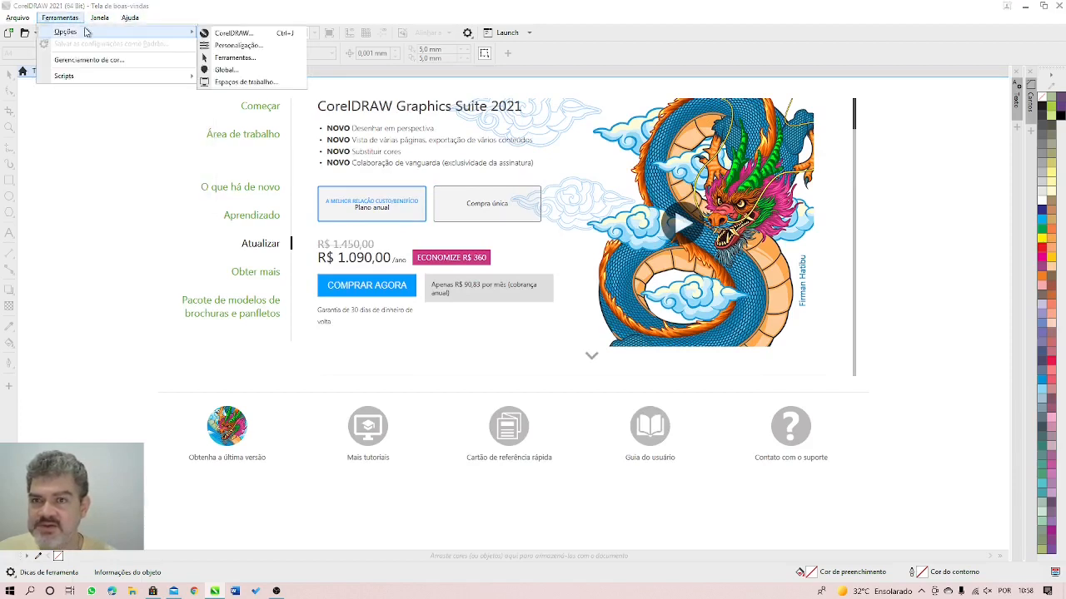
left_click(235, 58)
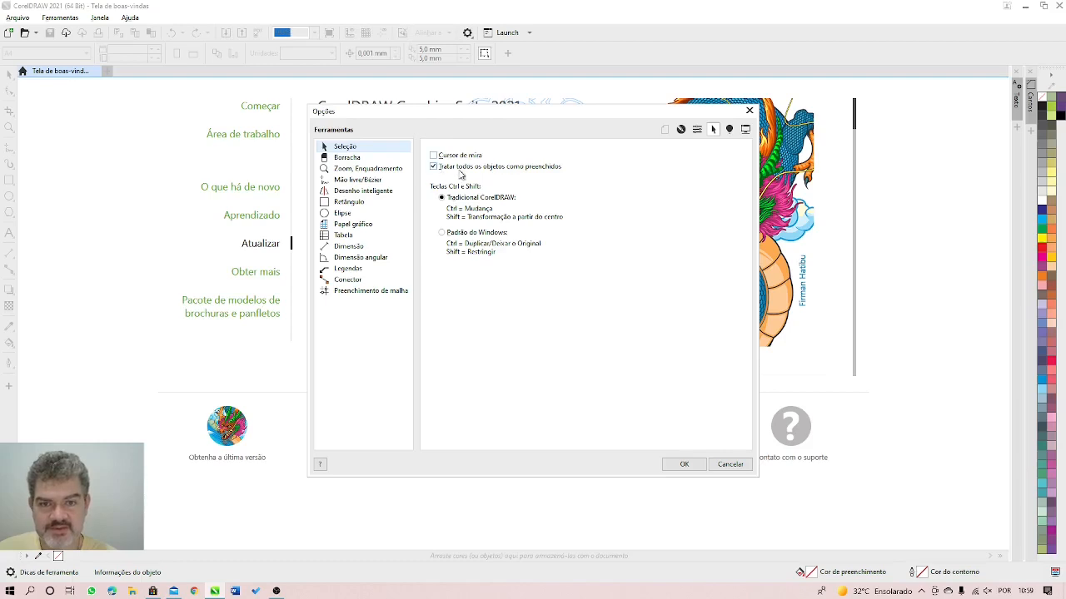
left_click(345, 160)
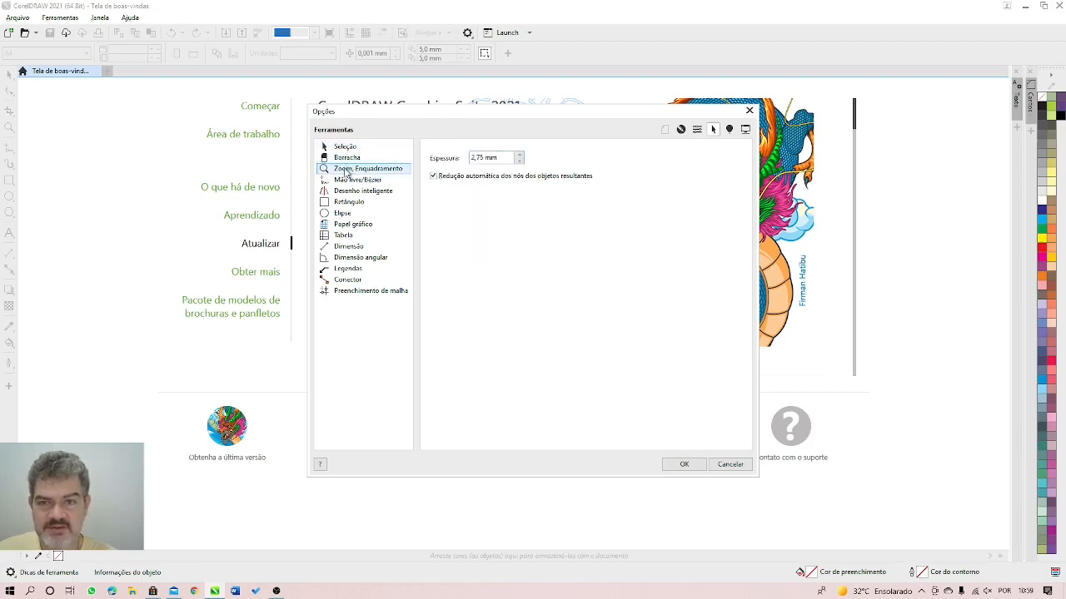
left_click(347, 171)
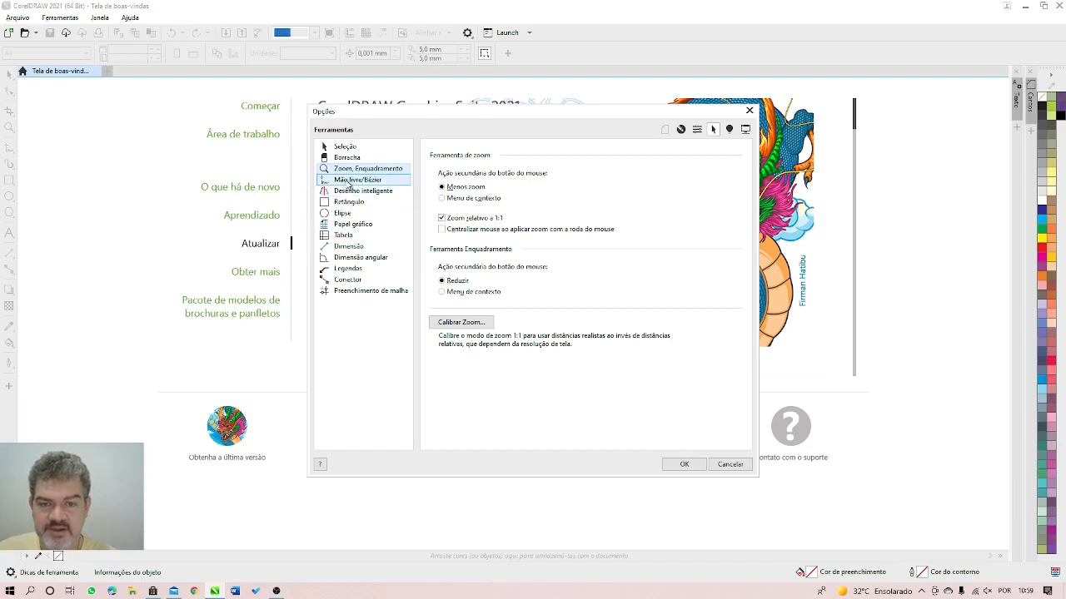
left_click(345, 183)
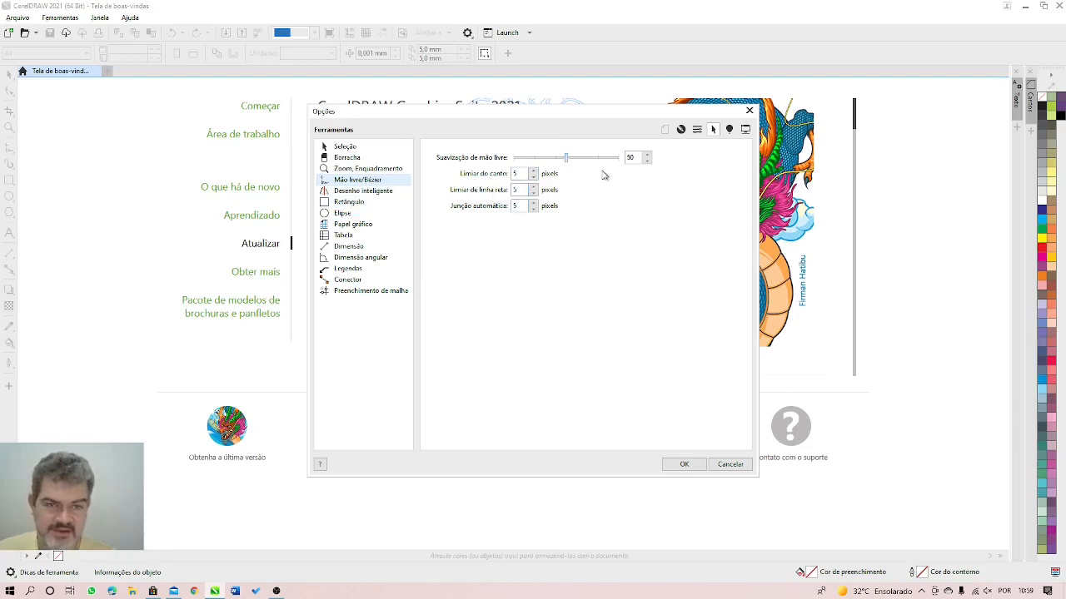
Step: Review the tool options for smart drawing, rectangle, ellipse, graph paper and table
left_click(349, 194)
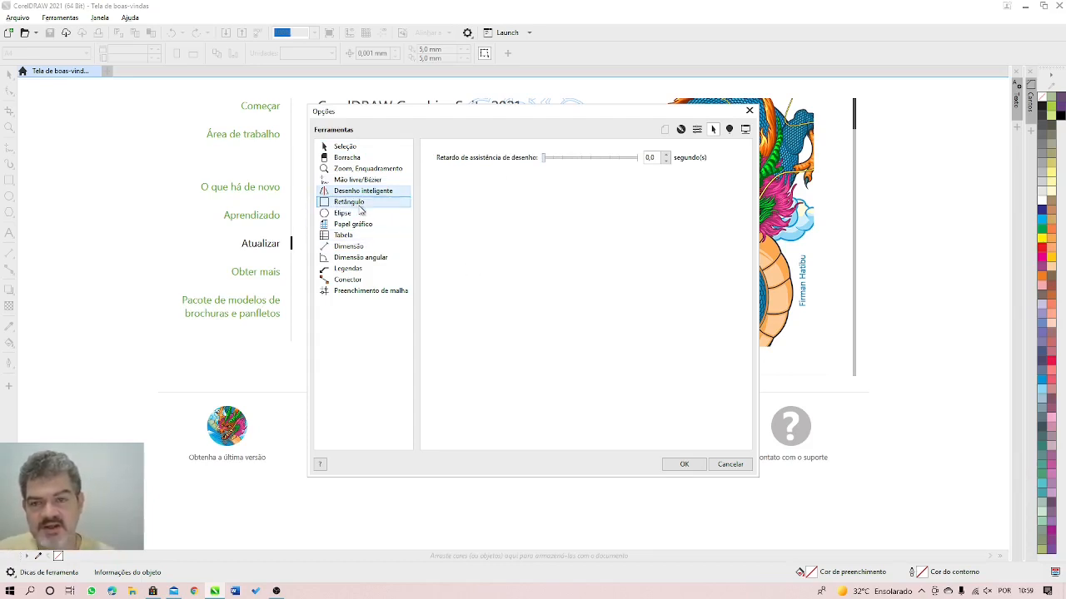
left_click(360, 211)
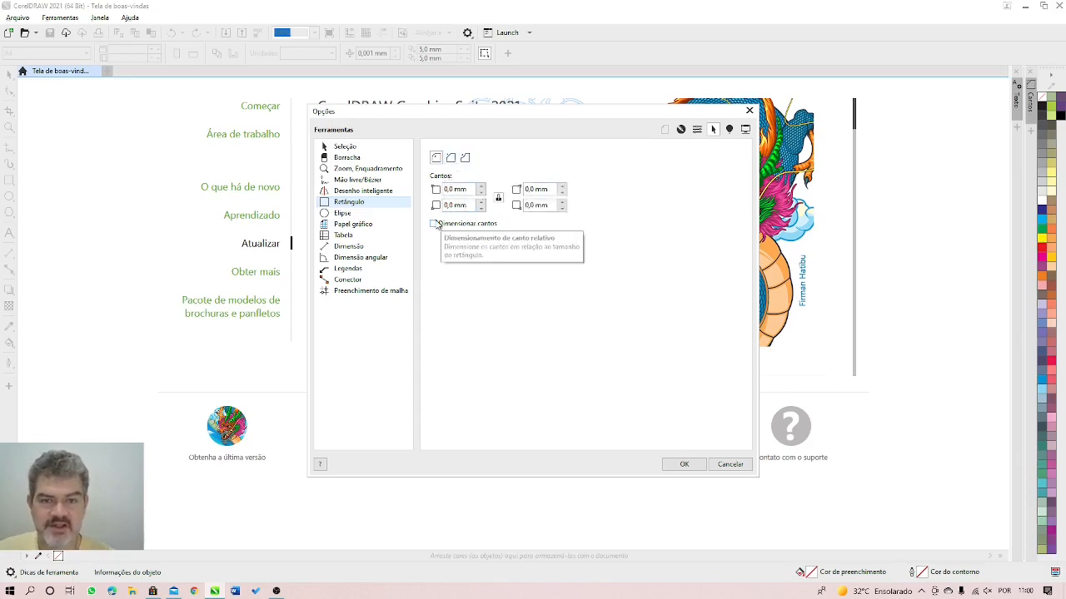
left_click(353, 214)
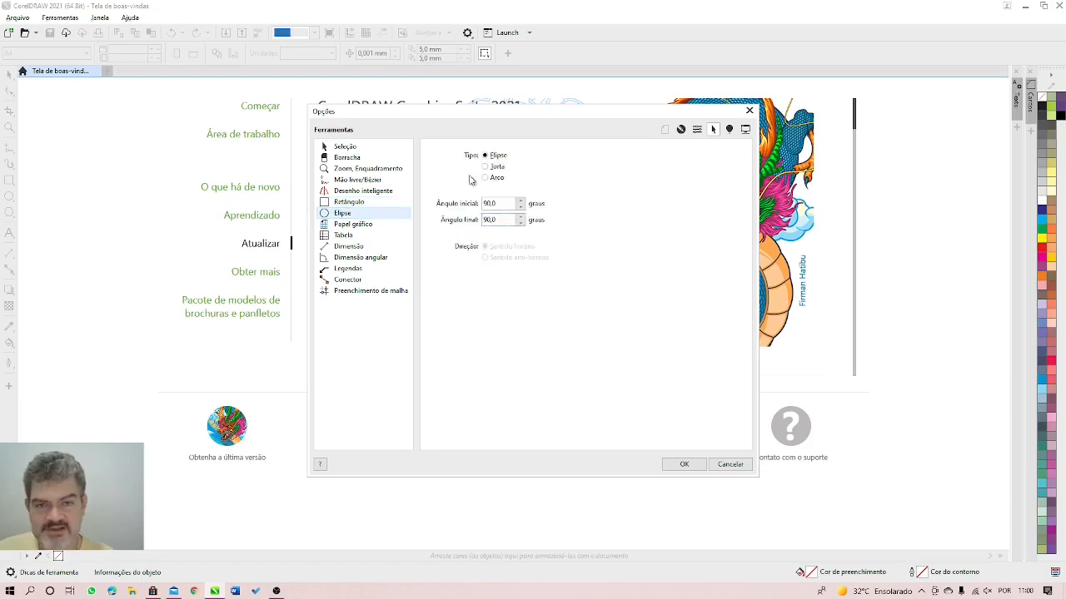
left_click(343, 227)
left_click(353, 237)
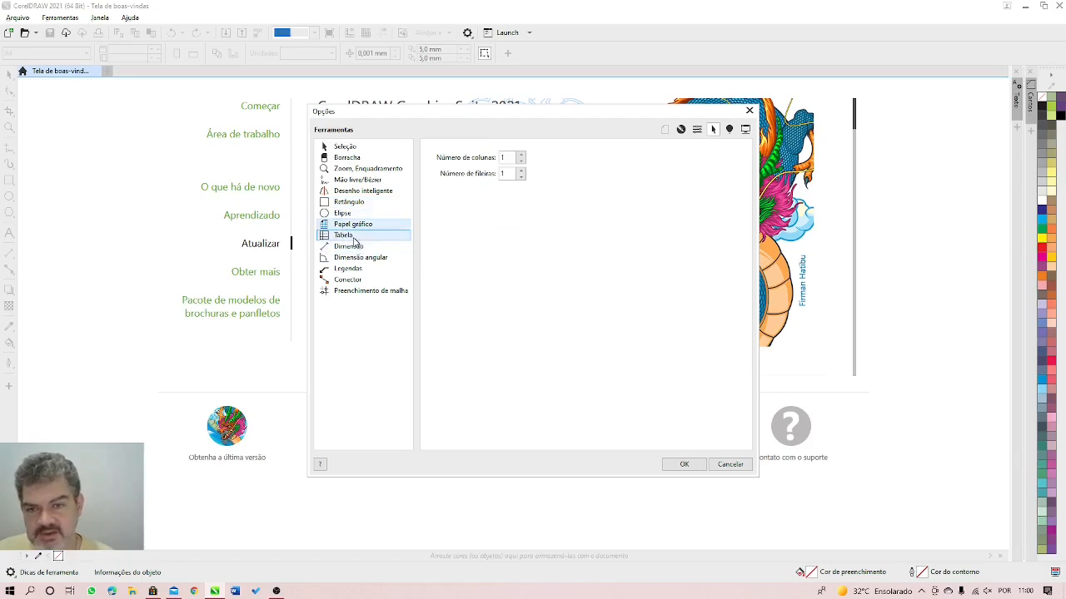
left_click(351, 249)
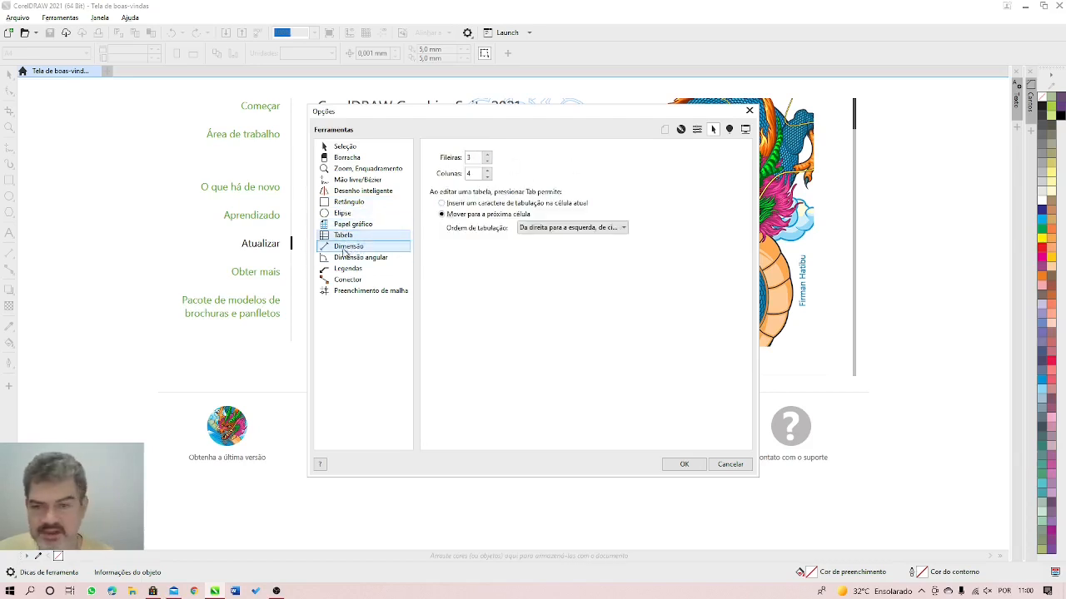
Step: Review the dimension tool's style choices and set its units to mm
left_click(355, 249)
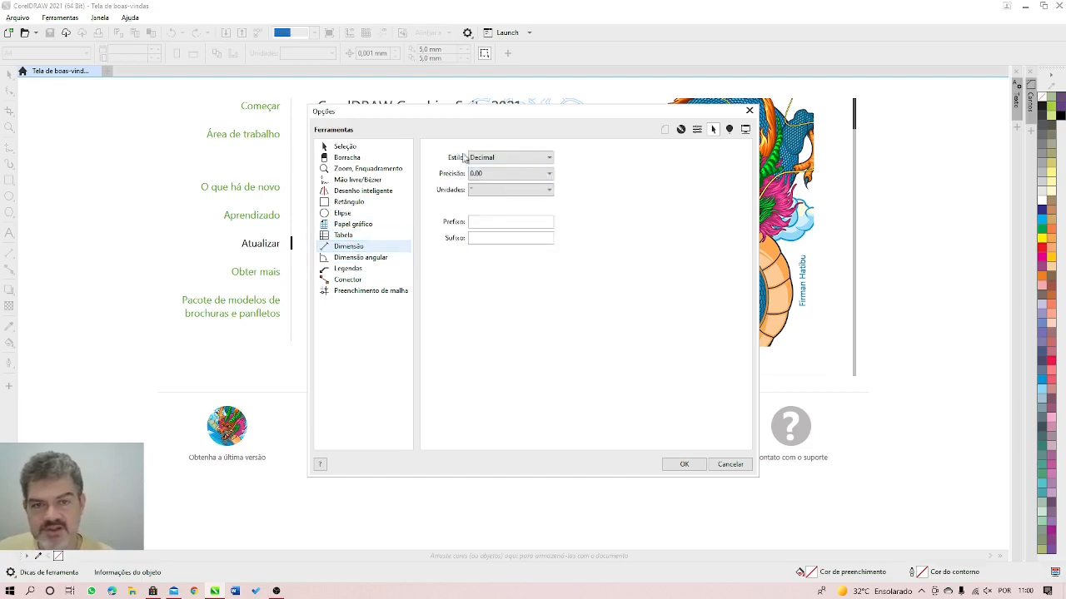
left_click(503, 159)
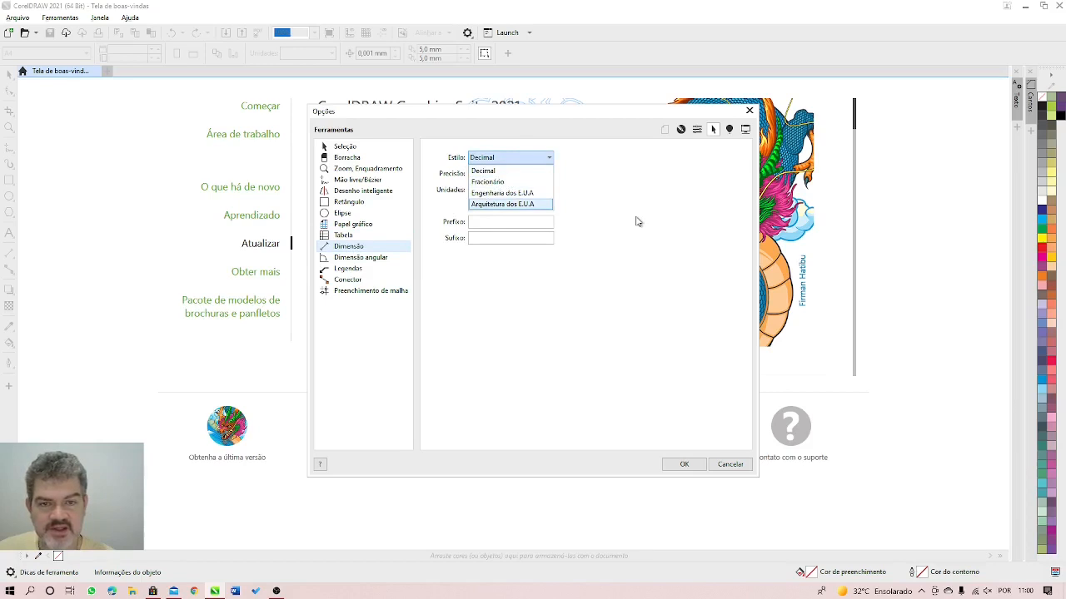
left_click(603, 200)
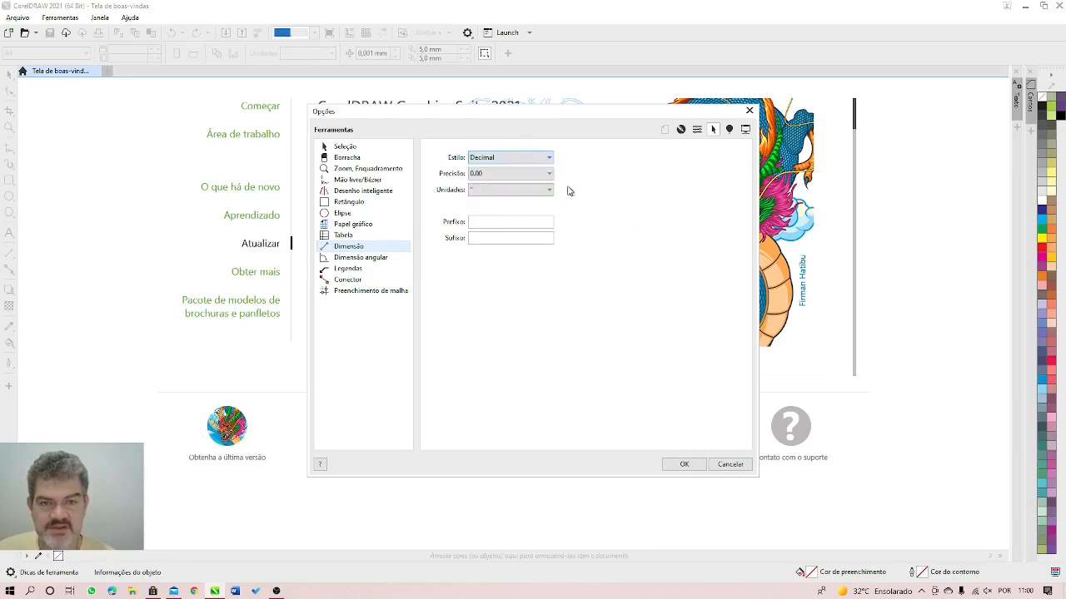
left_click(491, 194)
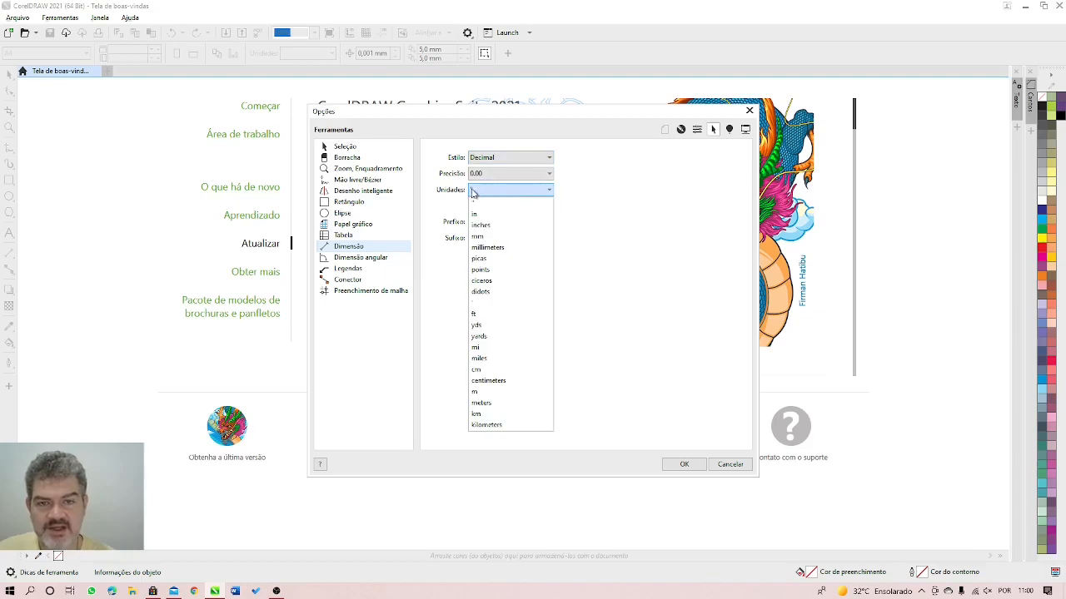
left_click(481, 240)
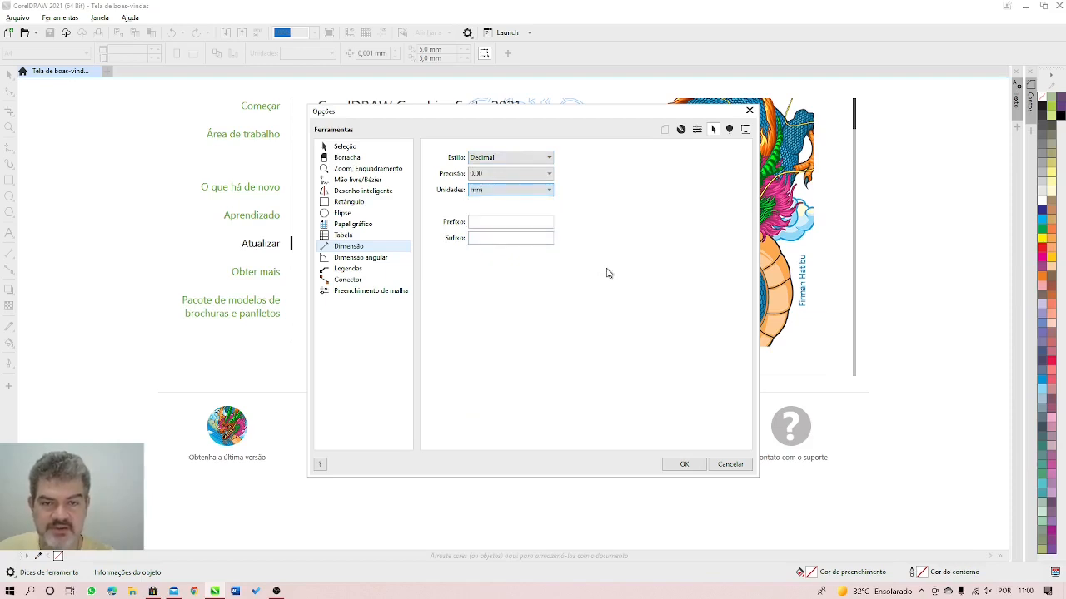
left_click(480, 221)
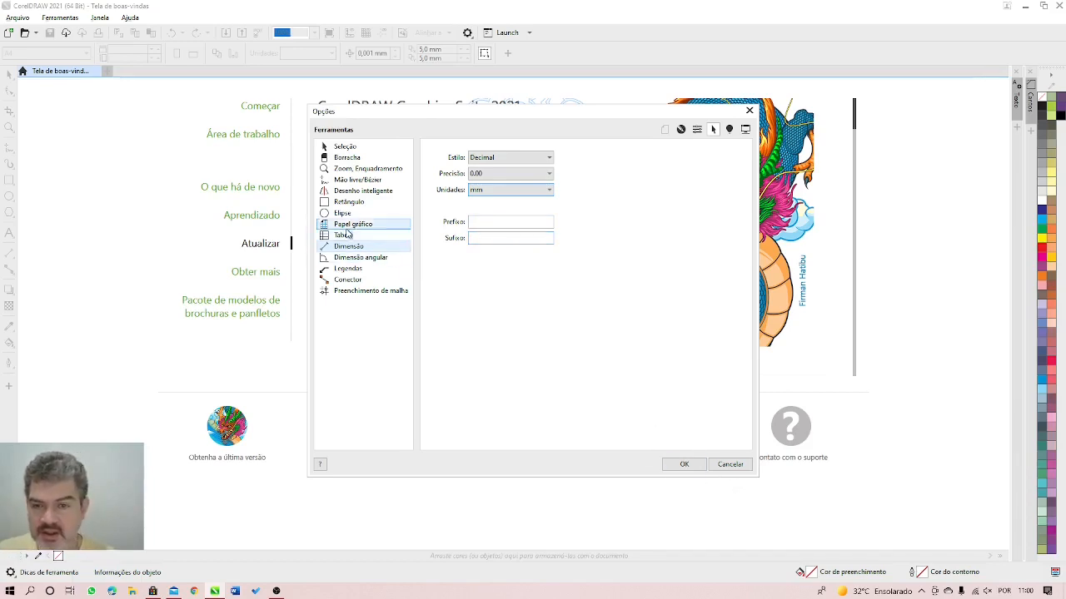
Step: Review the angular dimension units and the callout, connector and mesh fill settings, and accept the tool options
left_click(361, 257)
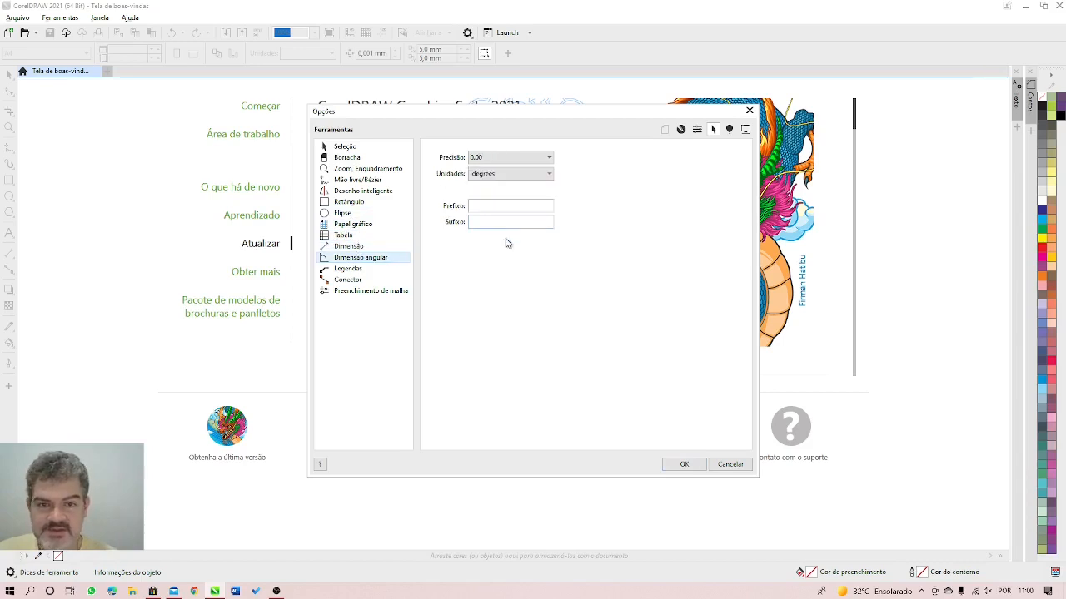
left_click(522, 175)
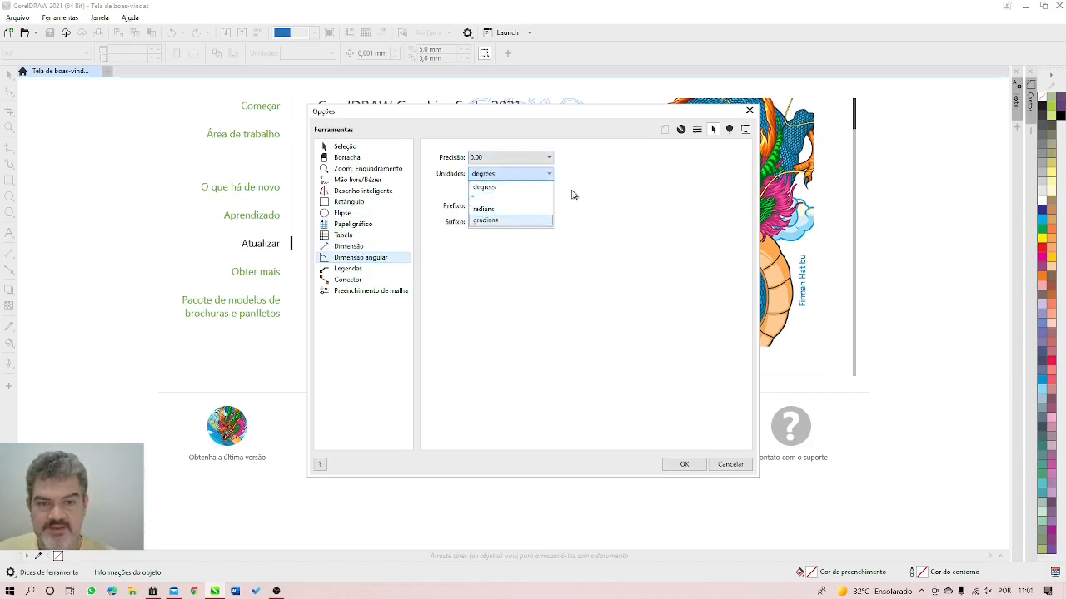
left_click(480, 179)
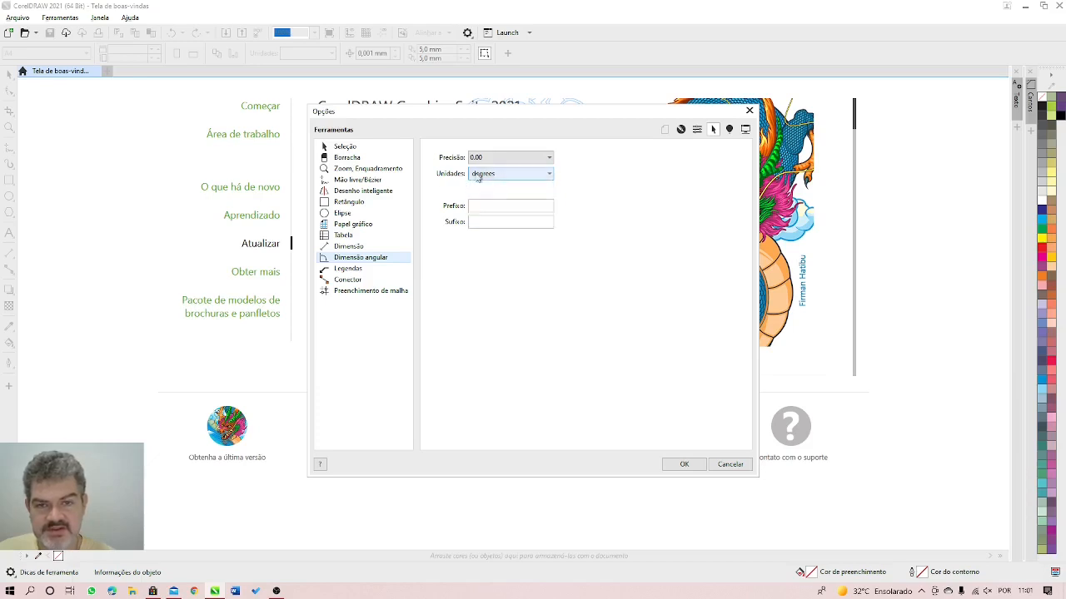
left_click(354, 273)
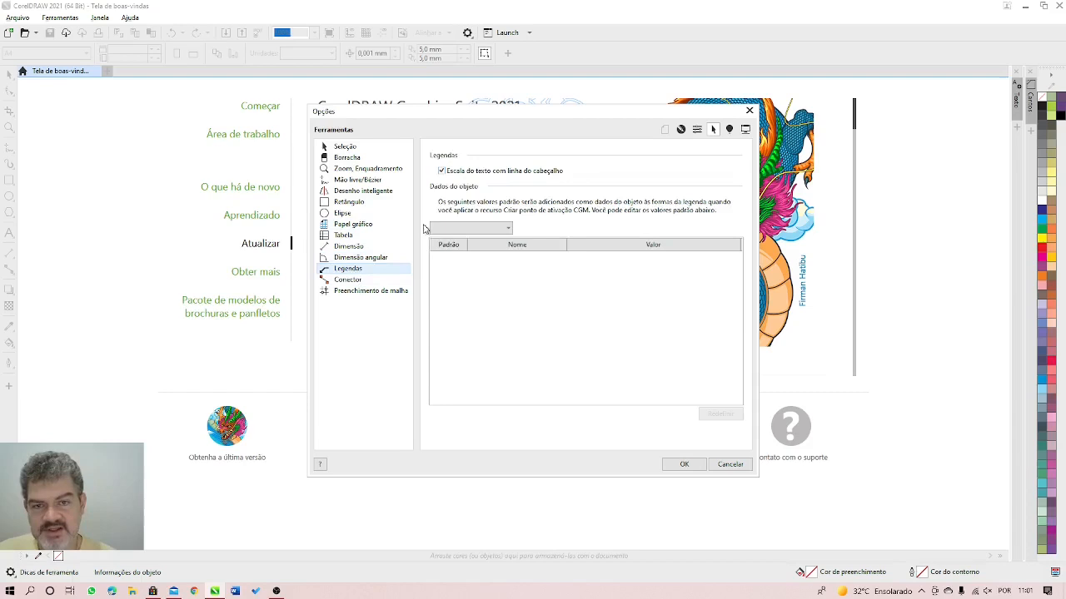
left_click(338, 281)
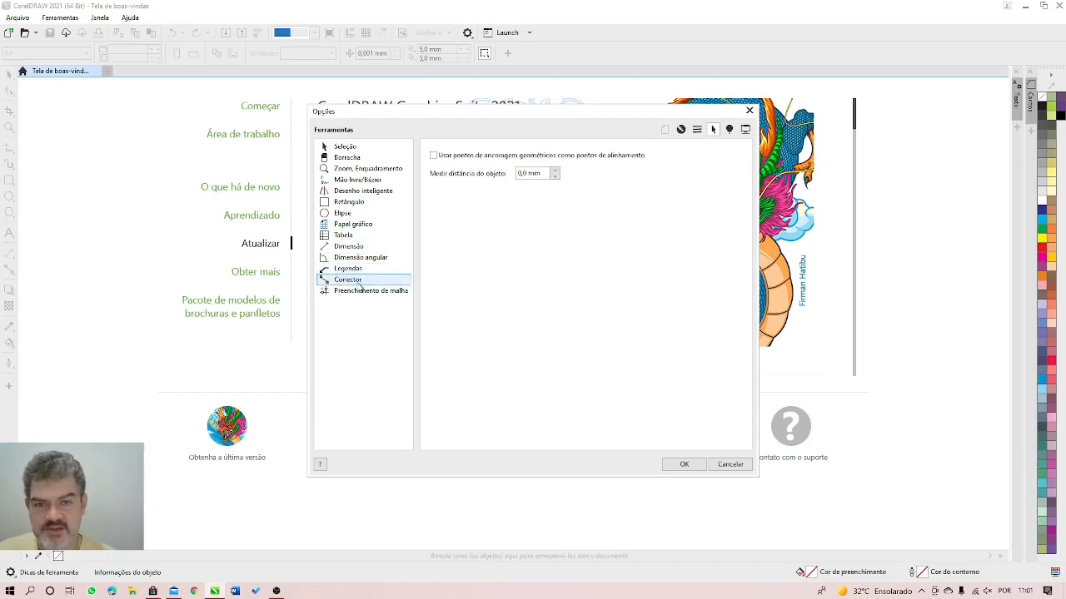
left_click(354, 291)
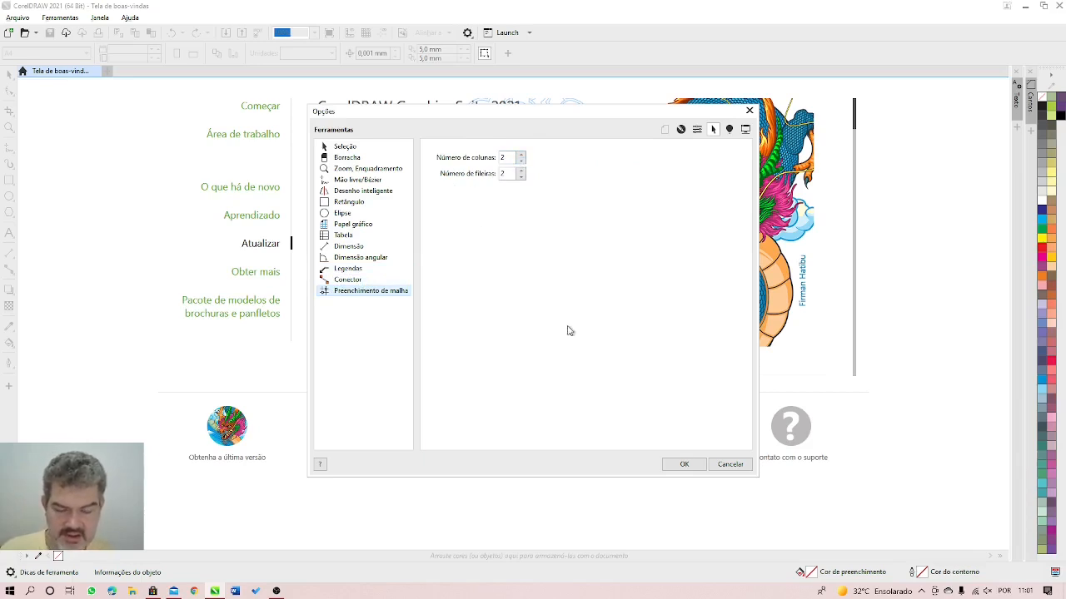
left_click(683, 465)
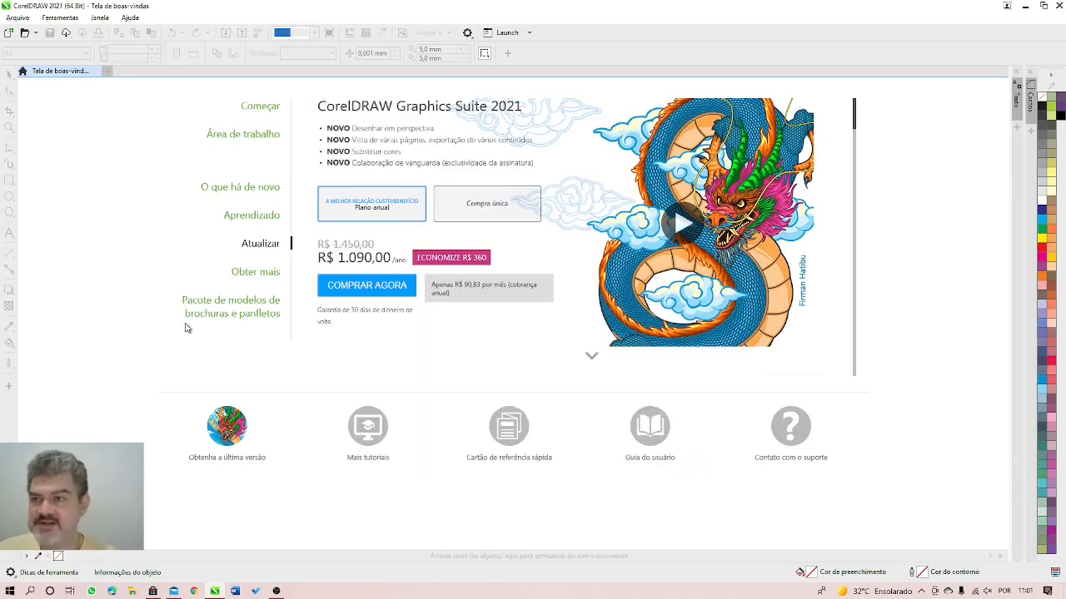
Step: Open the default color management settings, review them through to the spot color definition, and cancel without changes
left_click(107, 18)
mouse_move(59, 17)
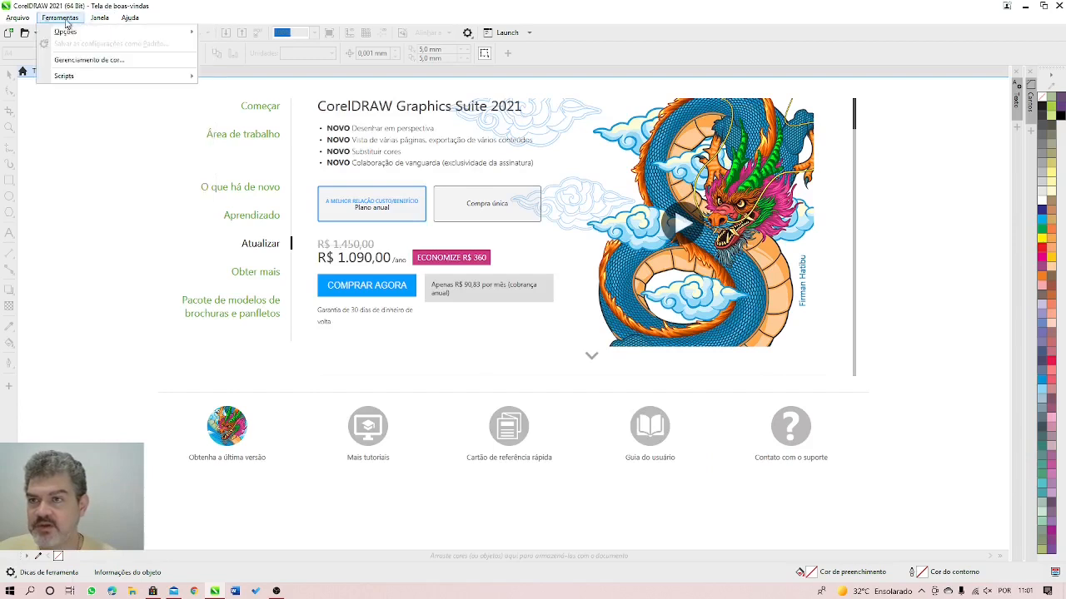
left_click(129, 62)
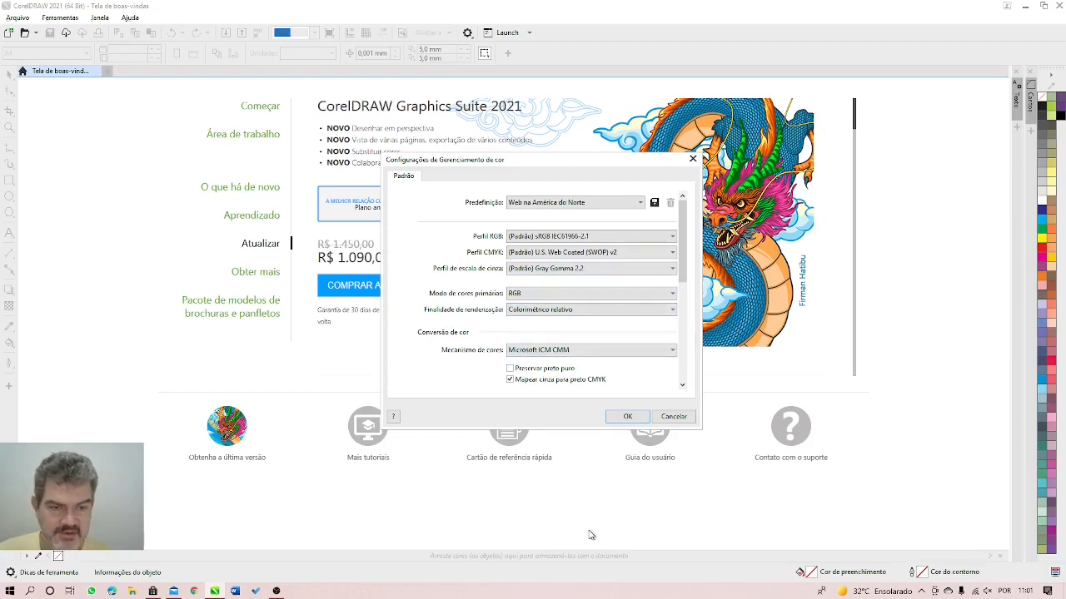
left_click_drag(683, 260, 691, 389)
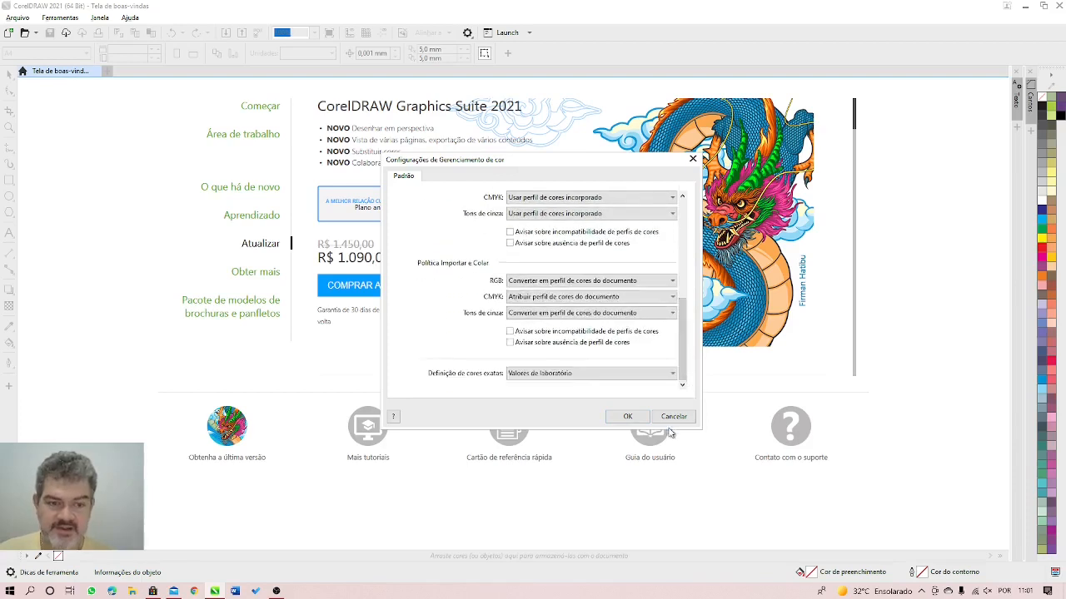
left_click(674, 416)
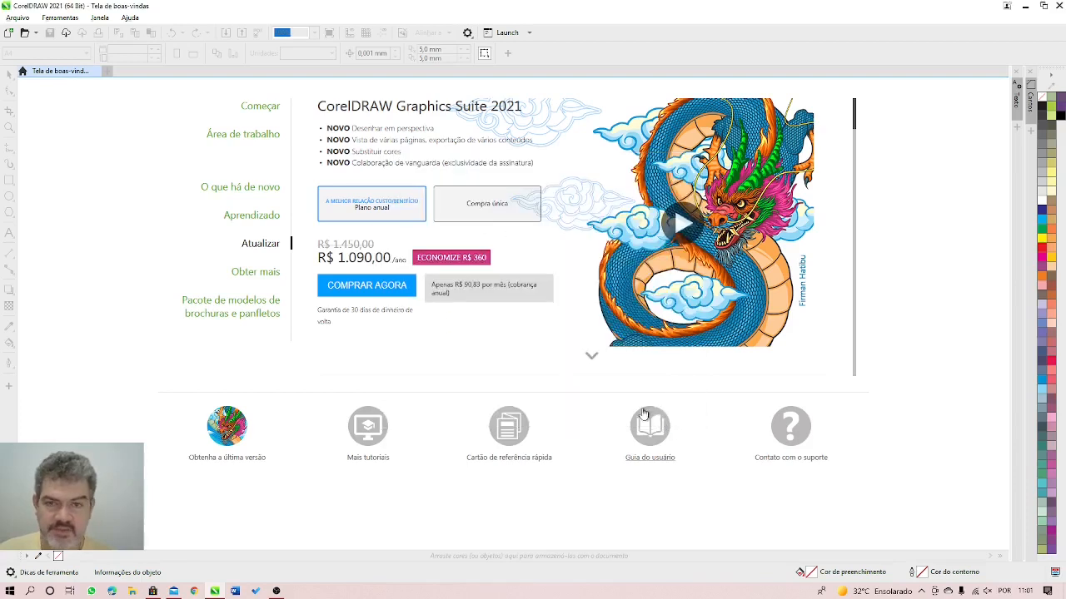
Step: Review the script commands available for editing, recording and running scripts
left_click(63, 18)
mouse_move(76, 79)
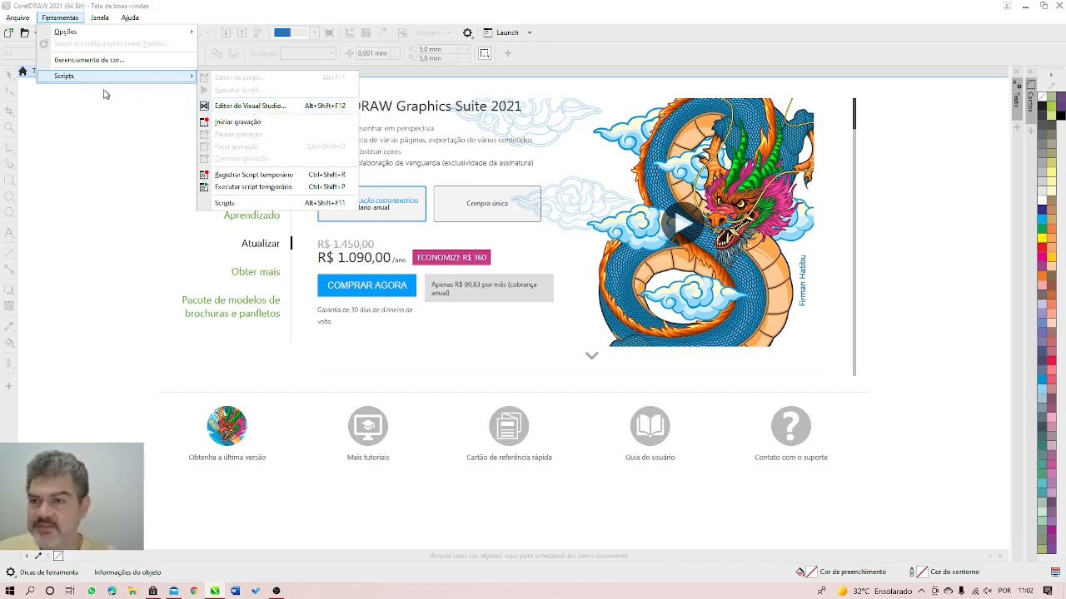
mouse_move(130, 17)
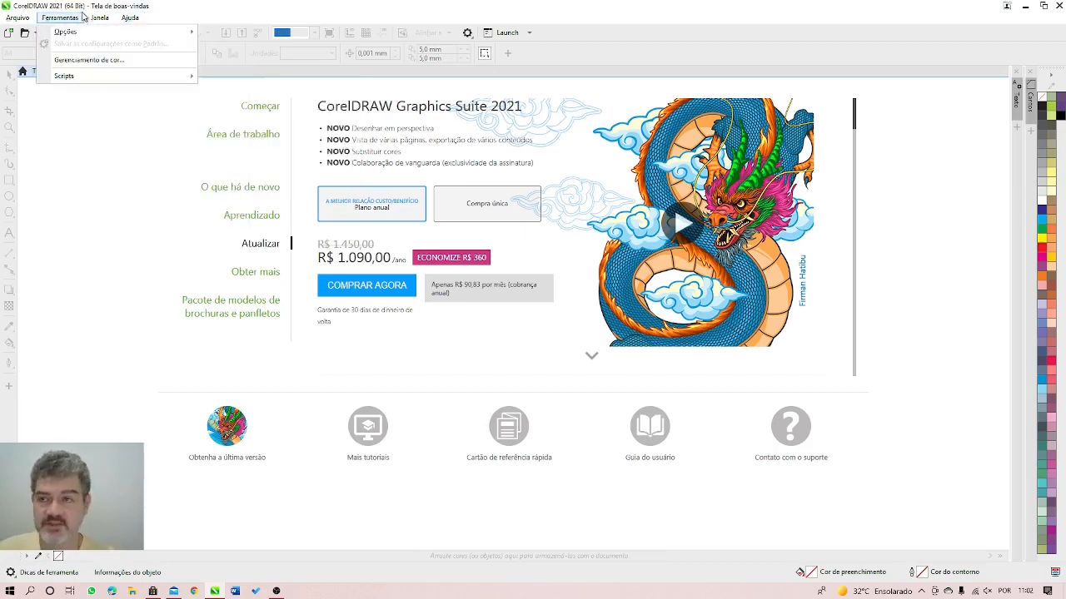
Step: Review the window arrangement commands, the available workspaces and their specializations, and the list of dockers
mouse_move(84, 18)
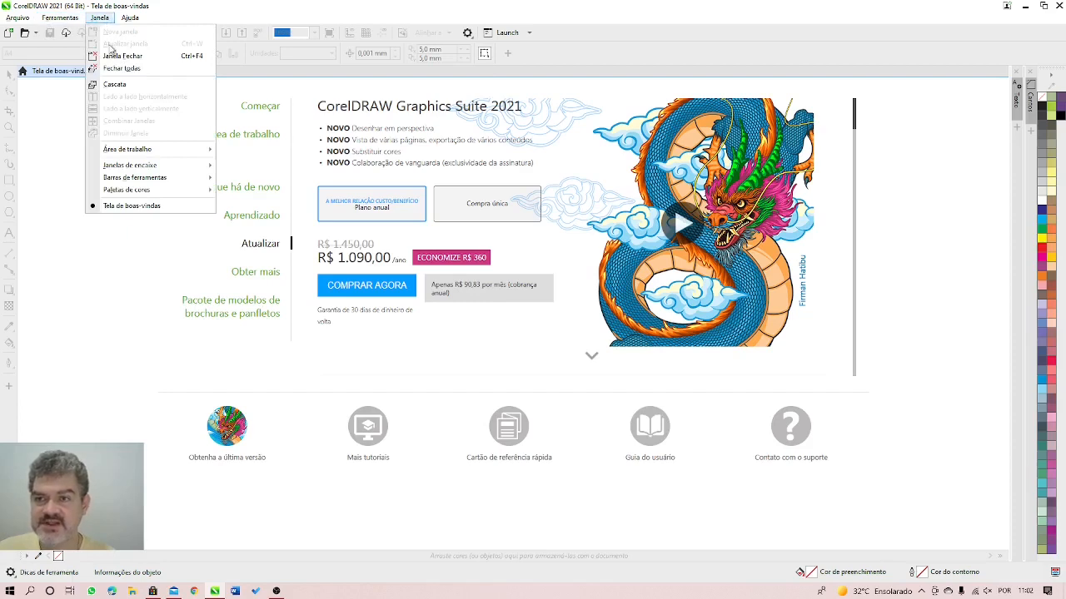
left_click(104, 20)
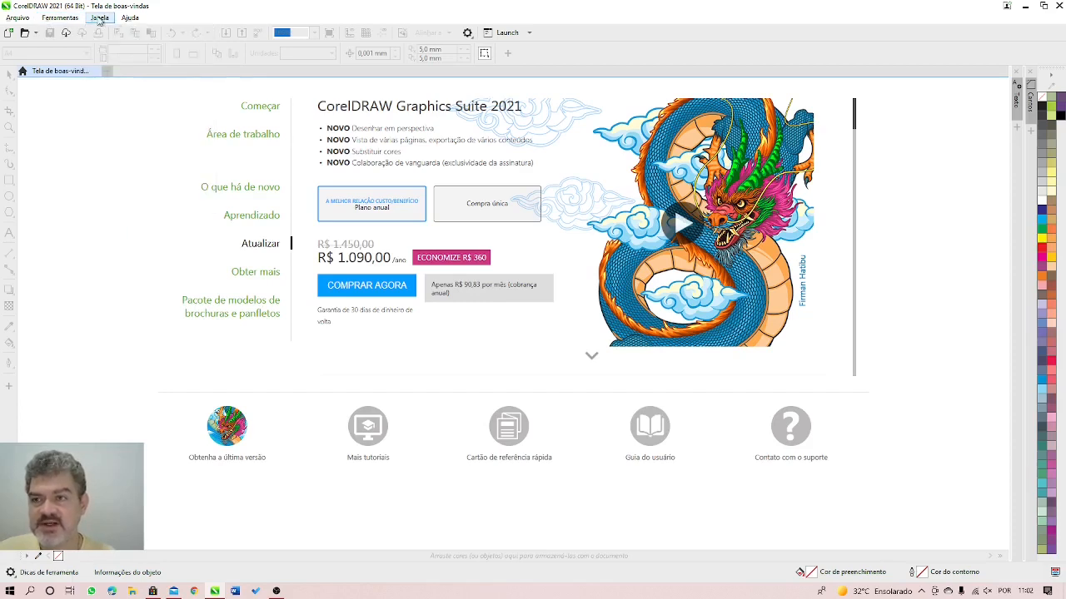
left_click(101, 20)
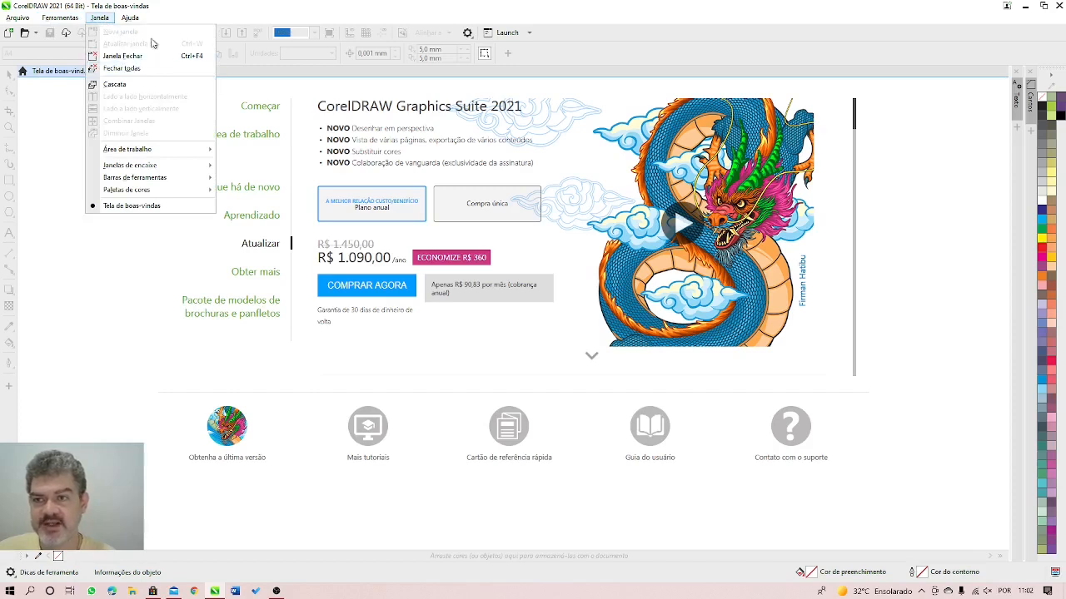
mouse_move(137, 178)
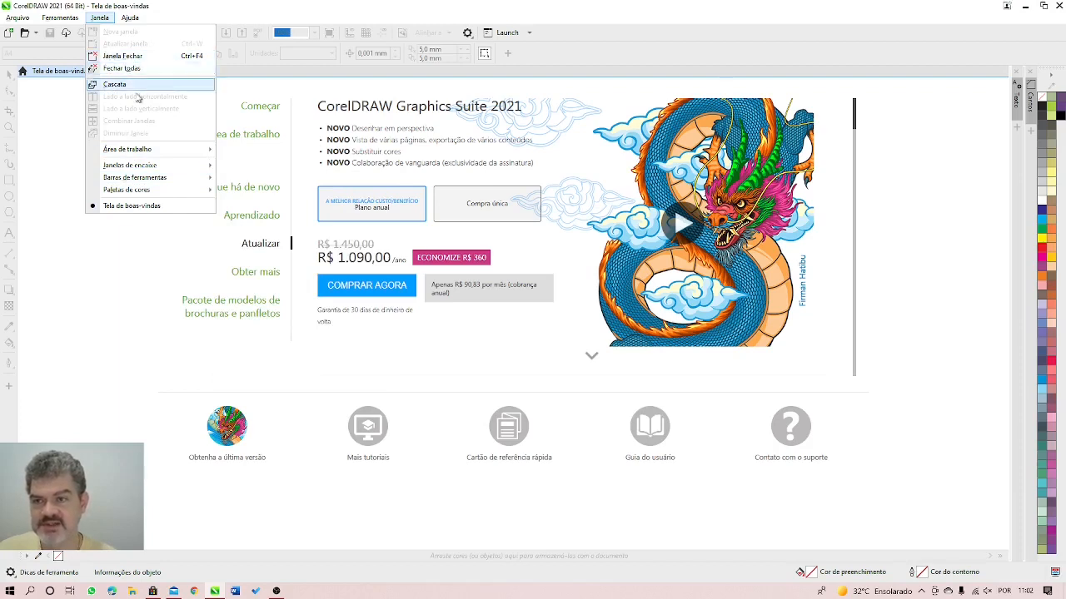
mouse_move(134, 152)
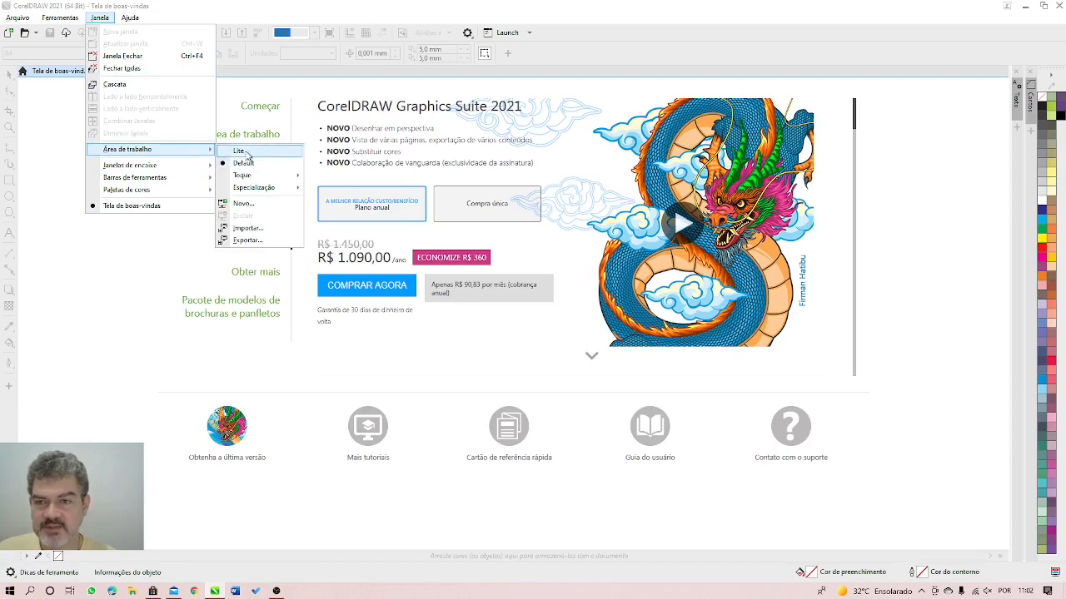
mouse_move(251, 190)
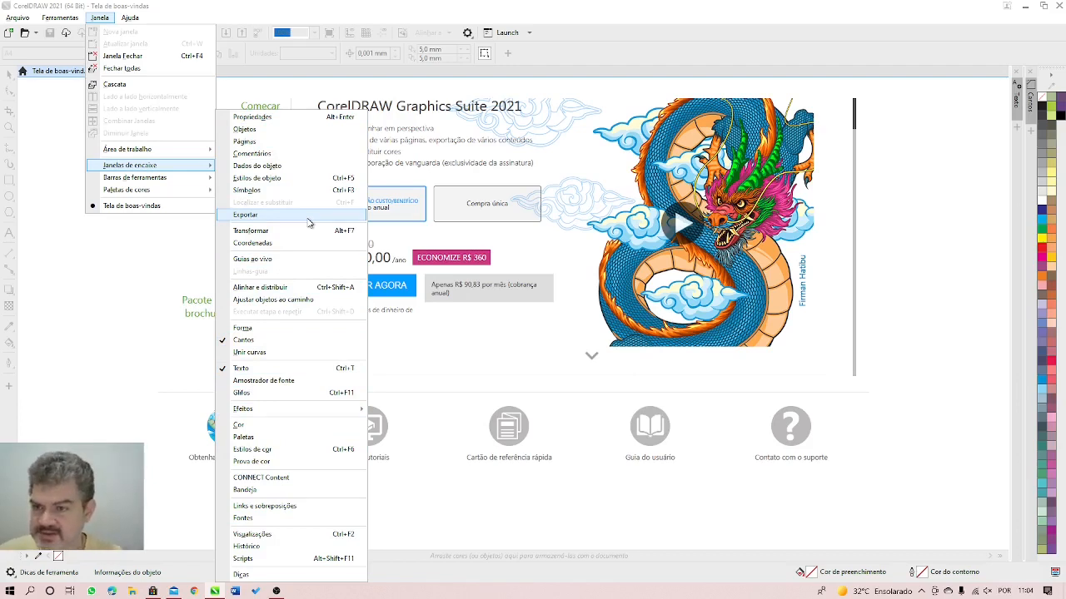
Step: Display the Zoom toolbar in the same row as the standard toolbar, and hide it again
mouse_move(155, 181)
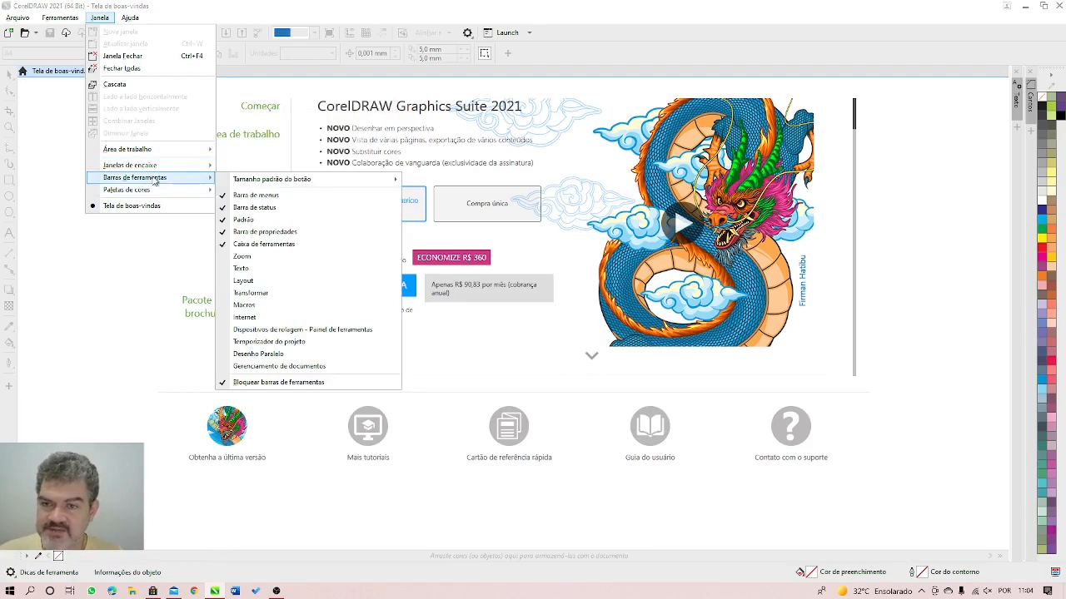
mouse_move(288, 181)
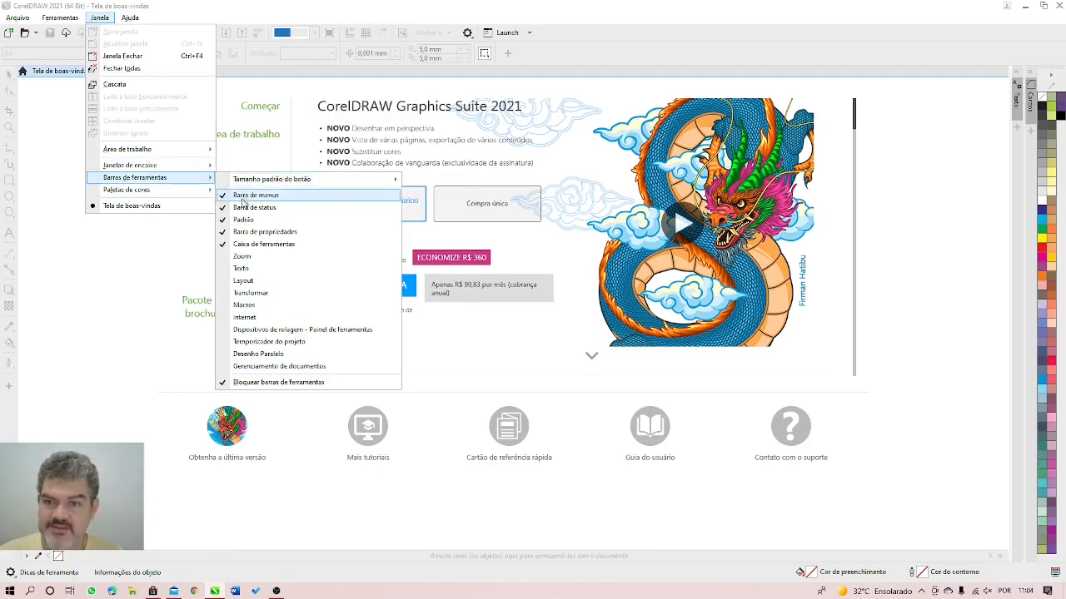
left_click(241, 257)
left_click_drag(106, 53, 546, 35)
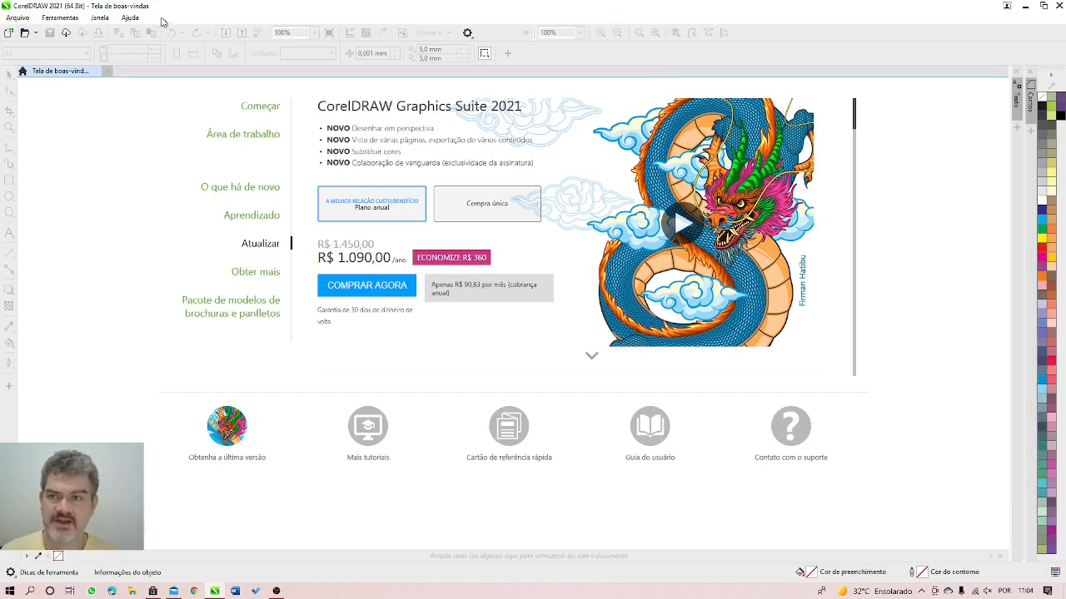
left_click(100, 18)
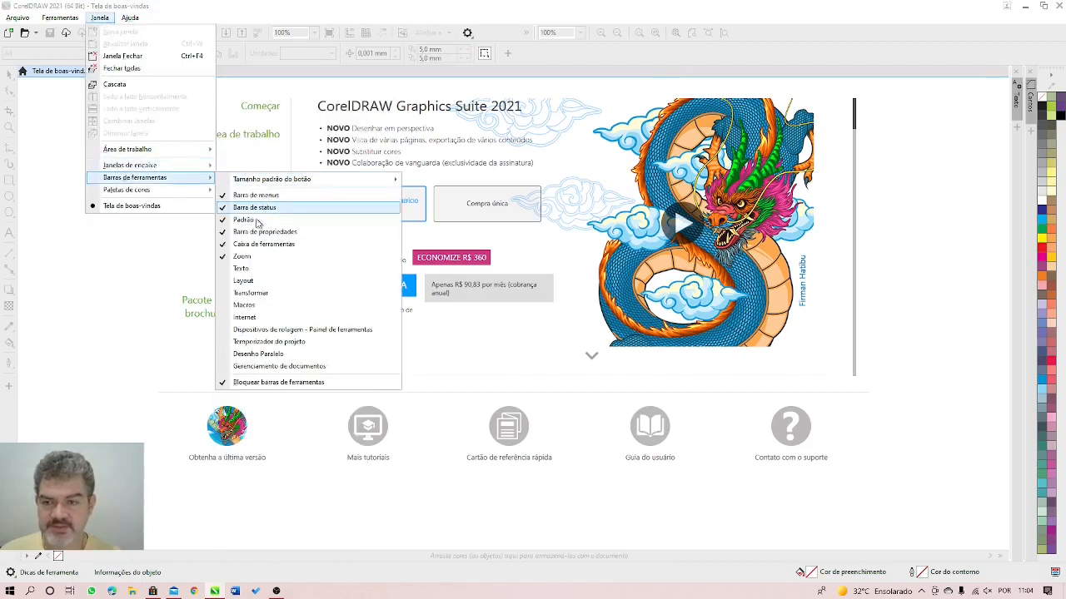
left_click(238, 258)
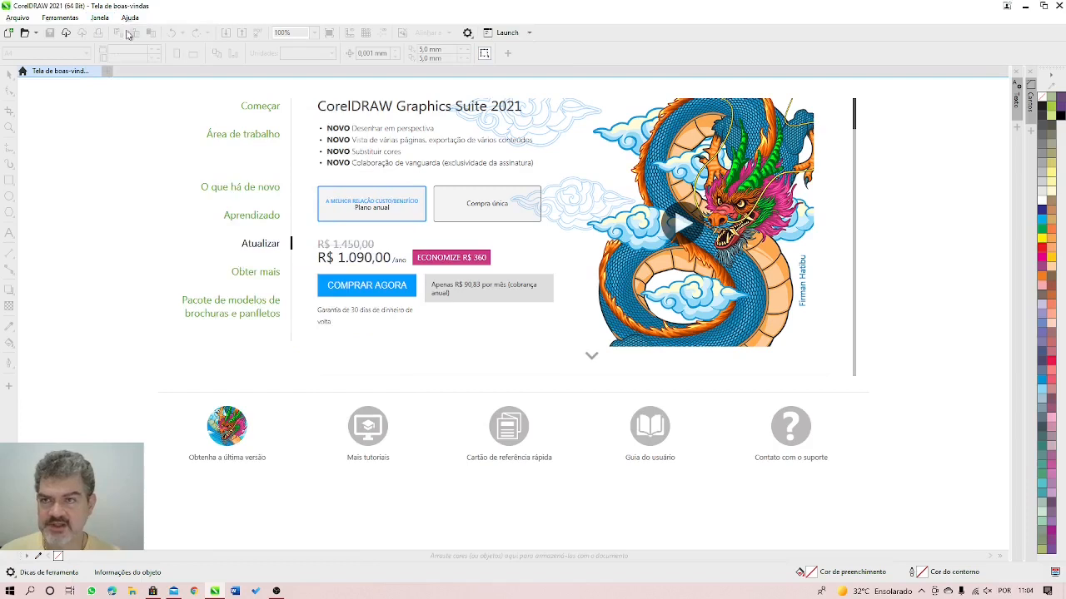
left_click(100, 18)
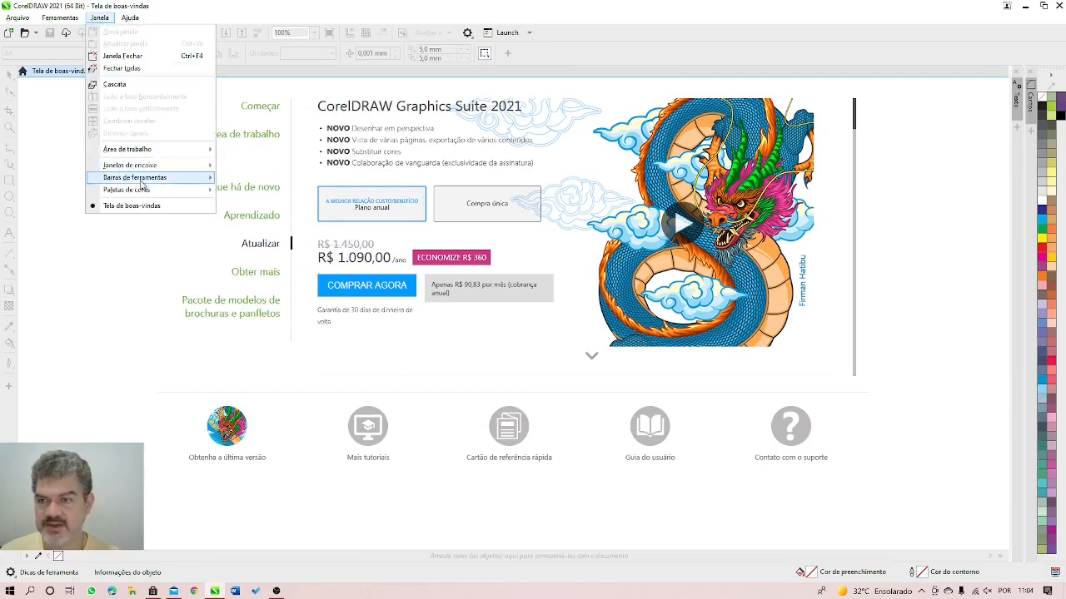
mouse_move(137, 179)
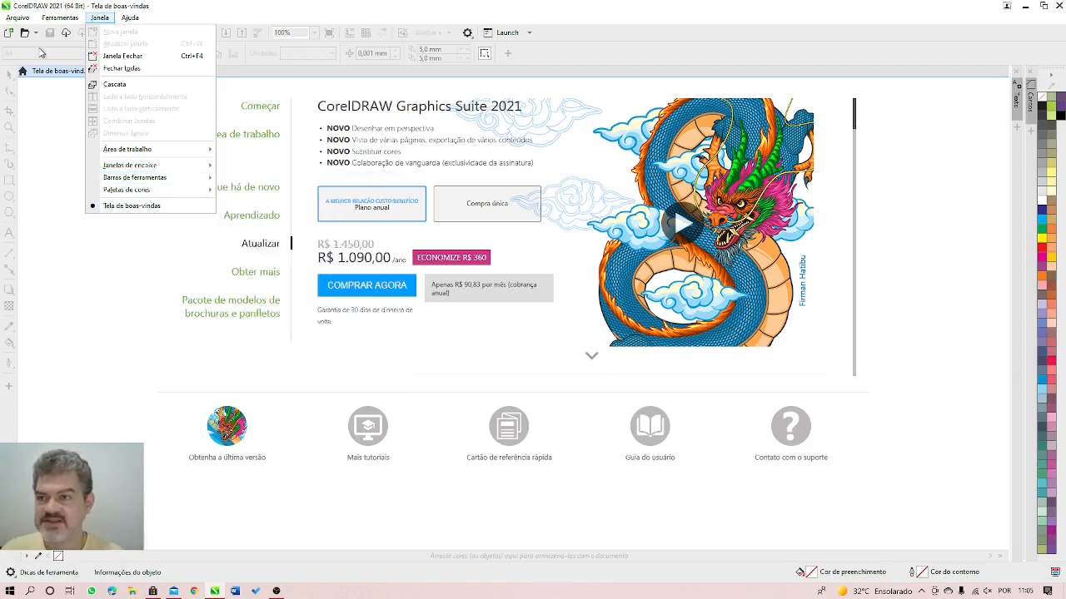
left_click(23, 60)
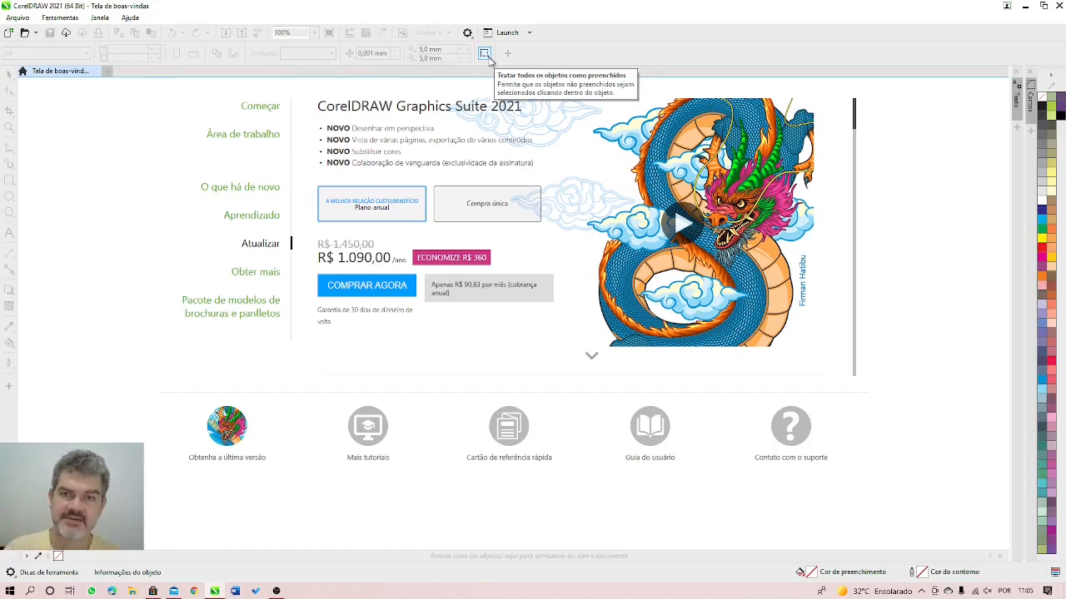
Step: From the Começar page, review the template sources and categories for a new template-based document, and cancel without choosing one
left_click(261, 109)
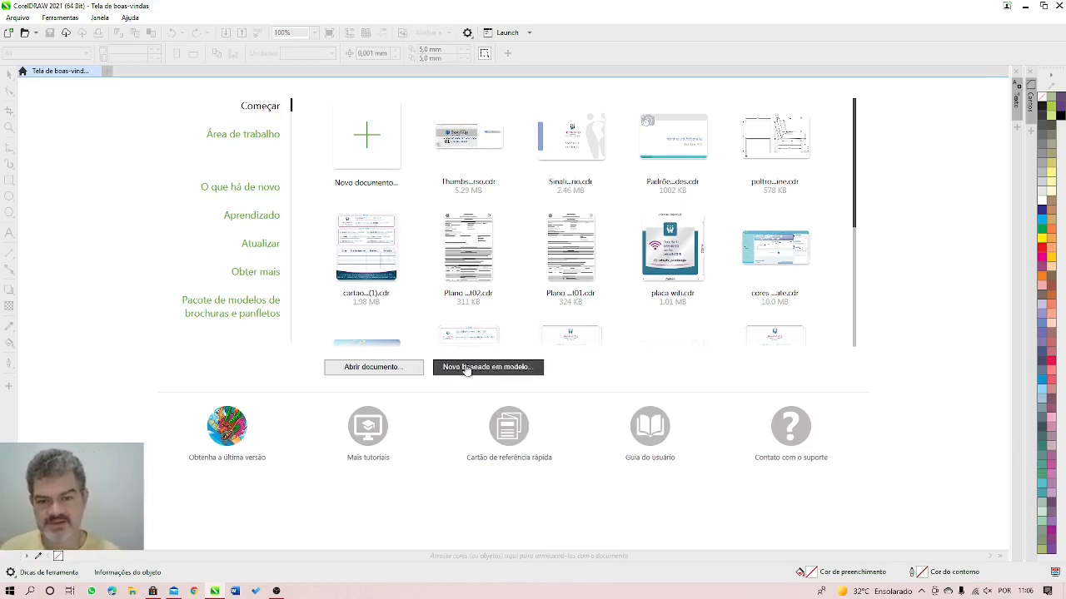
left_click(479, 367)
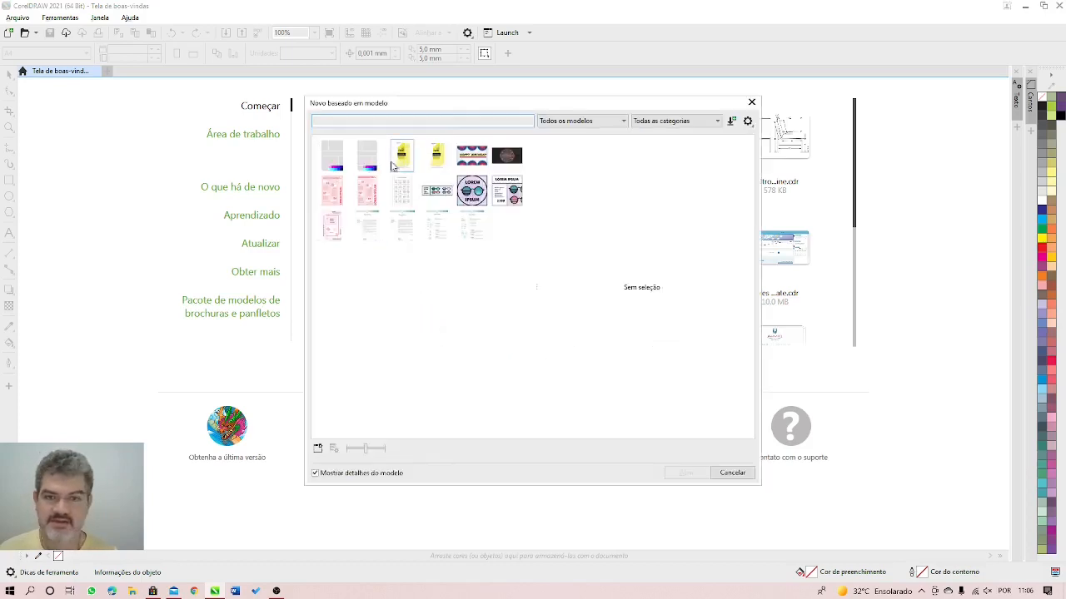
left_click(600, 122)
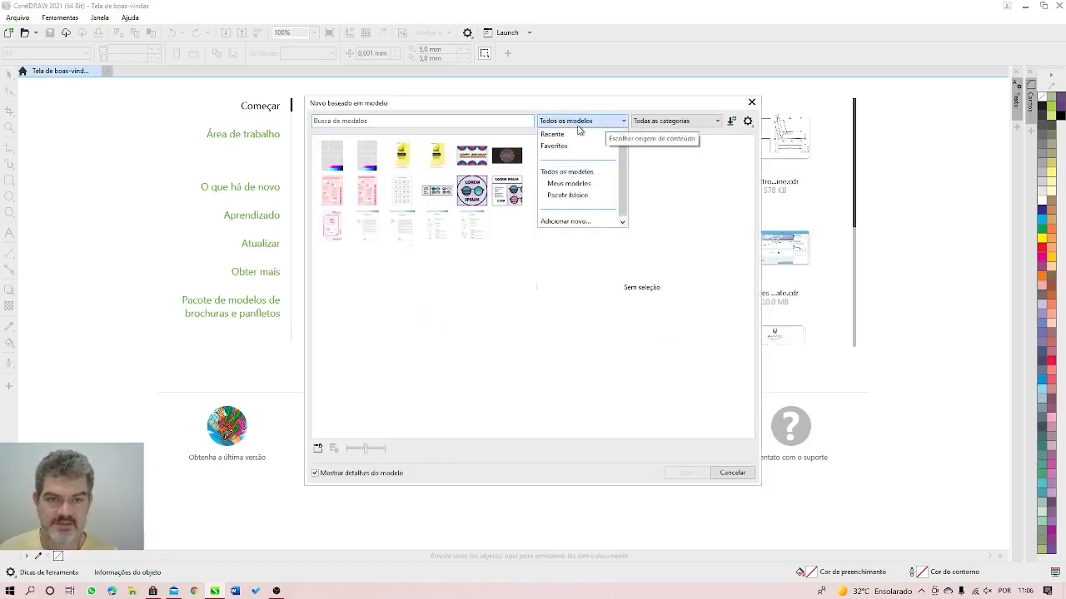
left_click(658, 122)
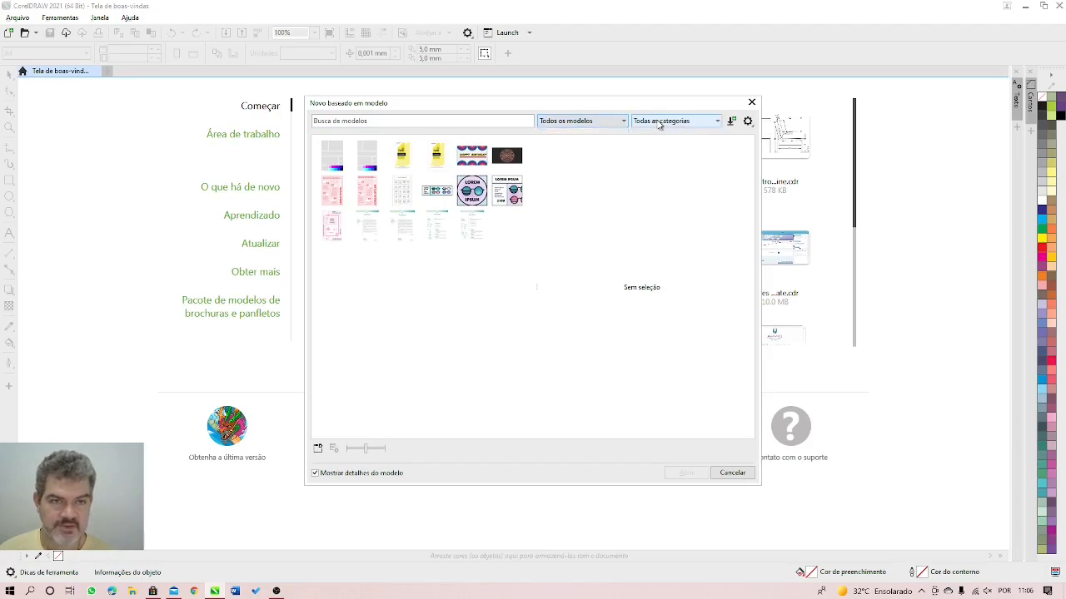
left_click(660, 121)
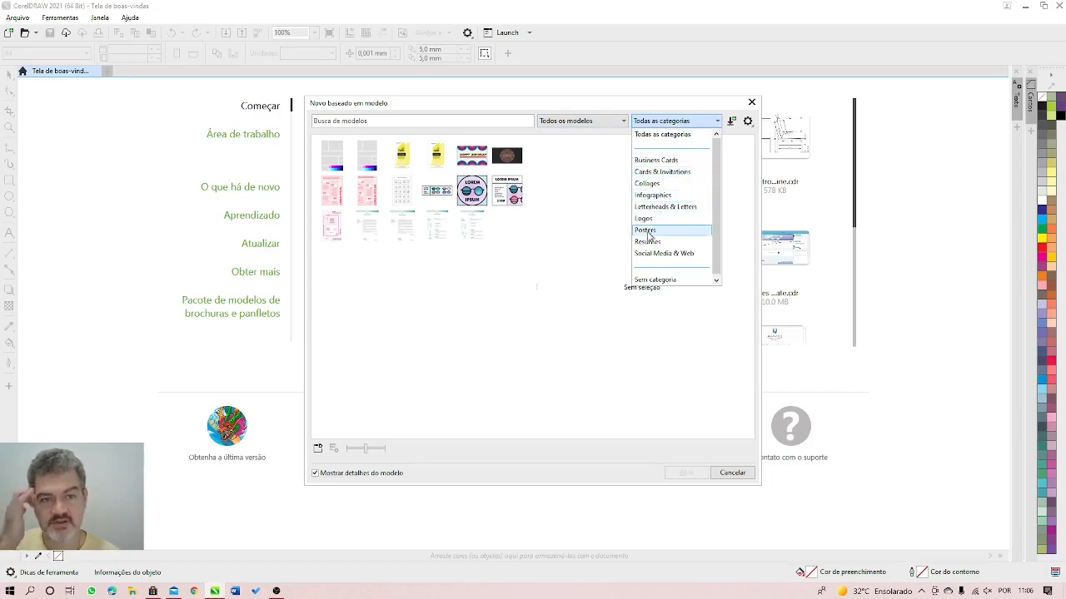
left_click(736, 481)
left_click(733, 473)
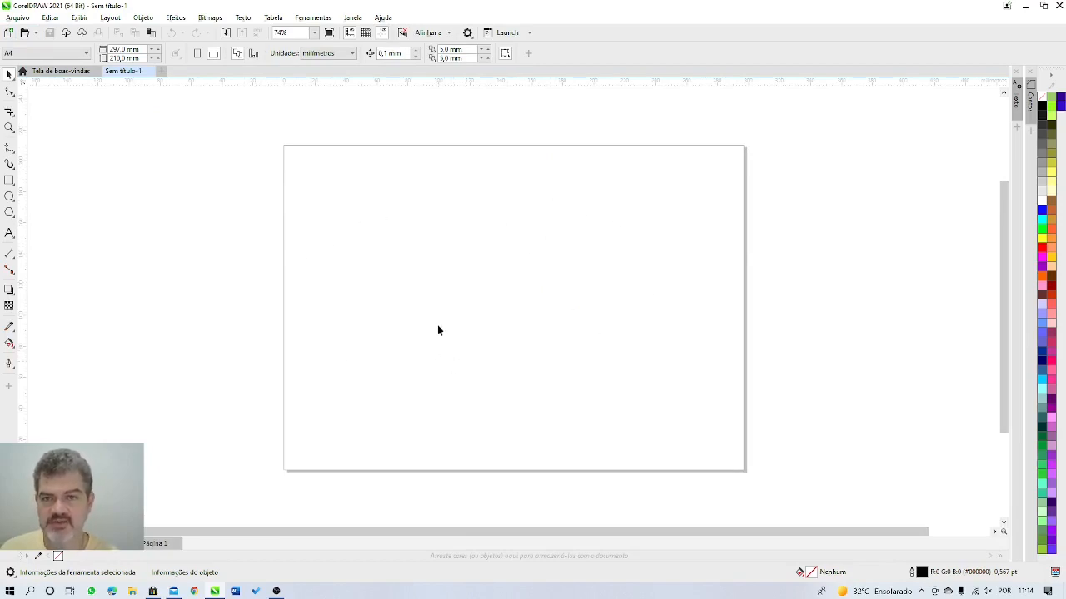
Step: Enable showing the New Document dialog in the general CorelDRAW options and apply the change
left_click(467, 32)
left_click(467, 32)
left_click(467, 33)
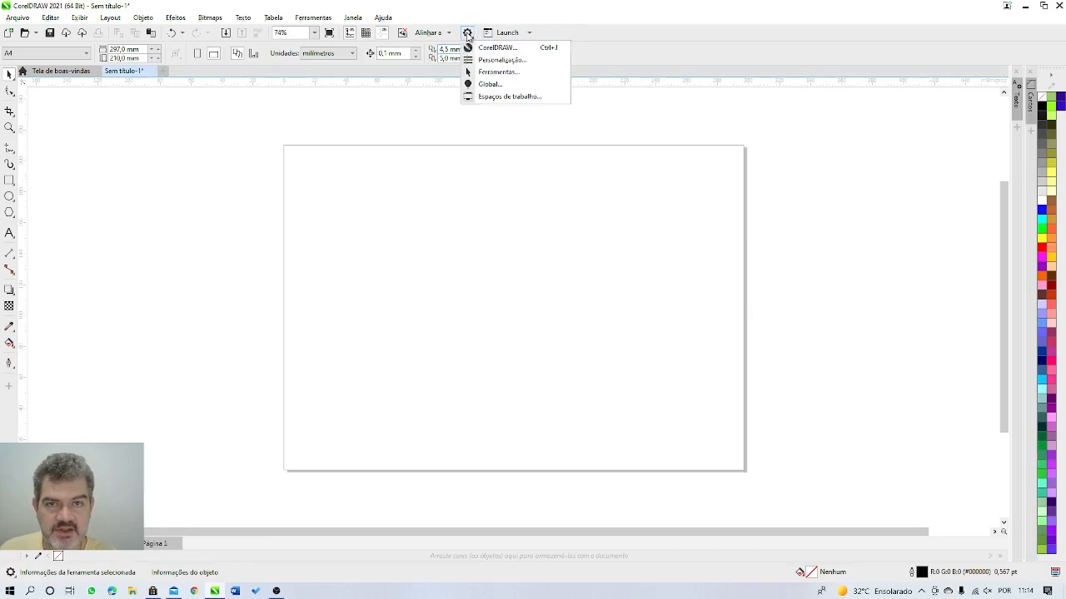
left_click(468, 33)
left_click(468, 34)
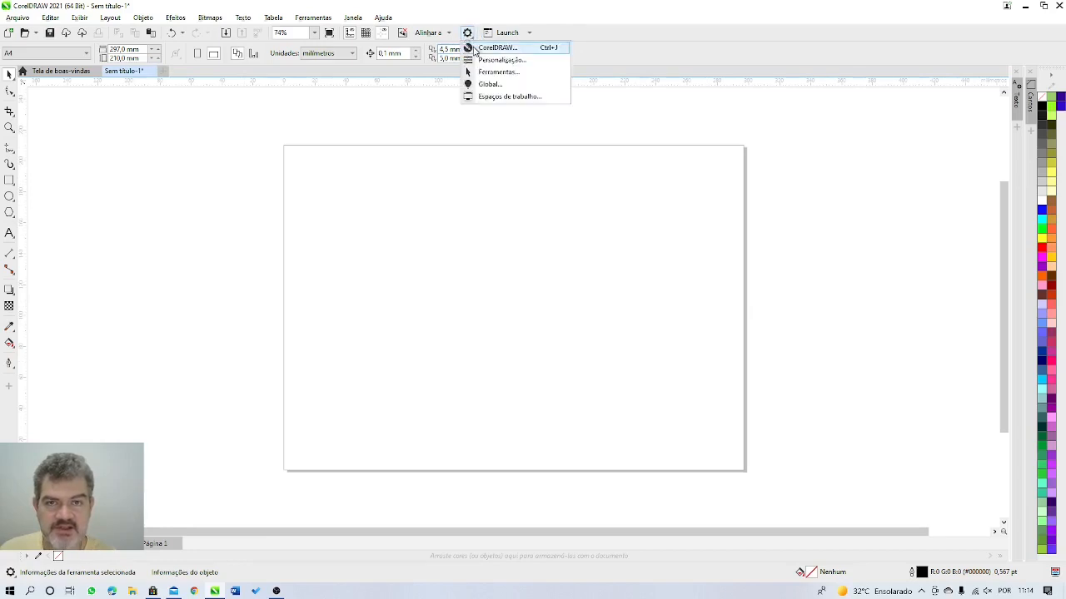
left_click(474, 49)
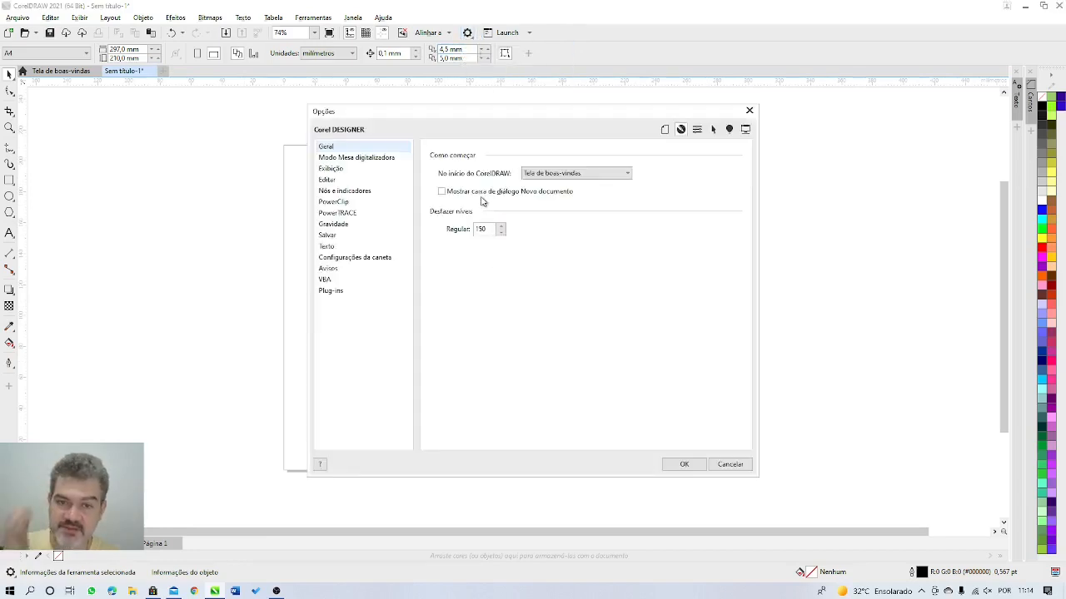
left_click(441, 192)
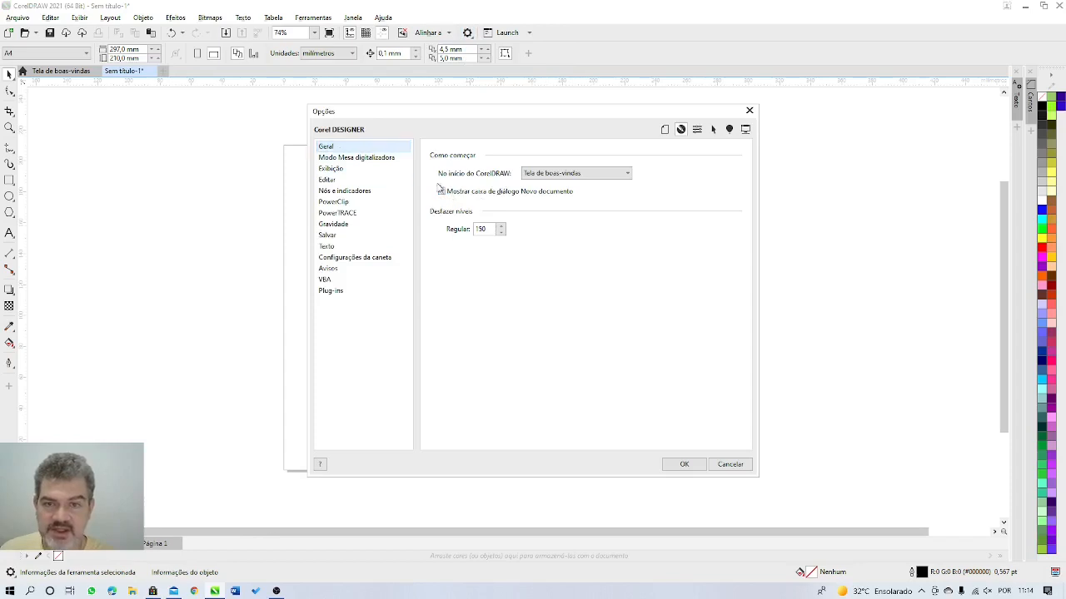
left_click(441, 192)
left_click(442, 196)
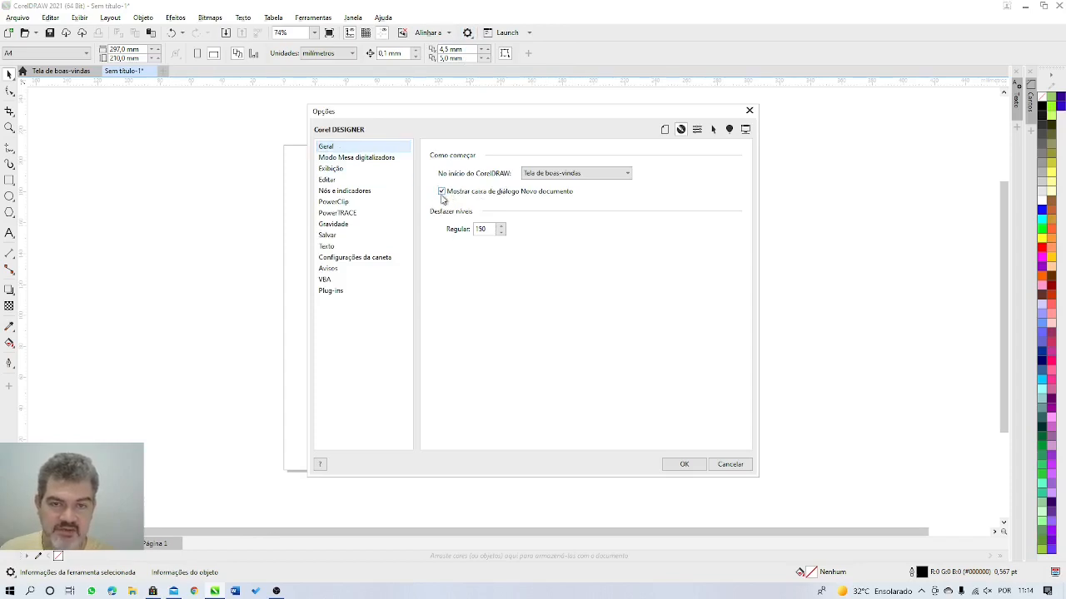
left_click(691, 466)
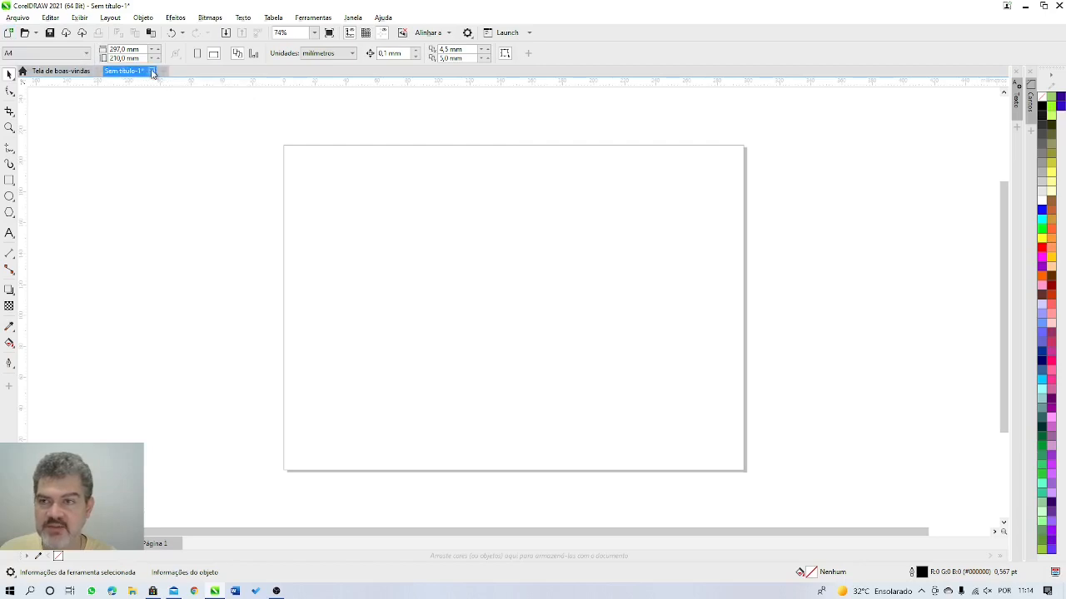
Step: Create a one-page A4 landscape document in RGB at 300 dpi, close it and return to Sem título-1
left_click(162, 71)
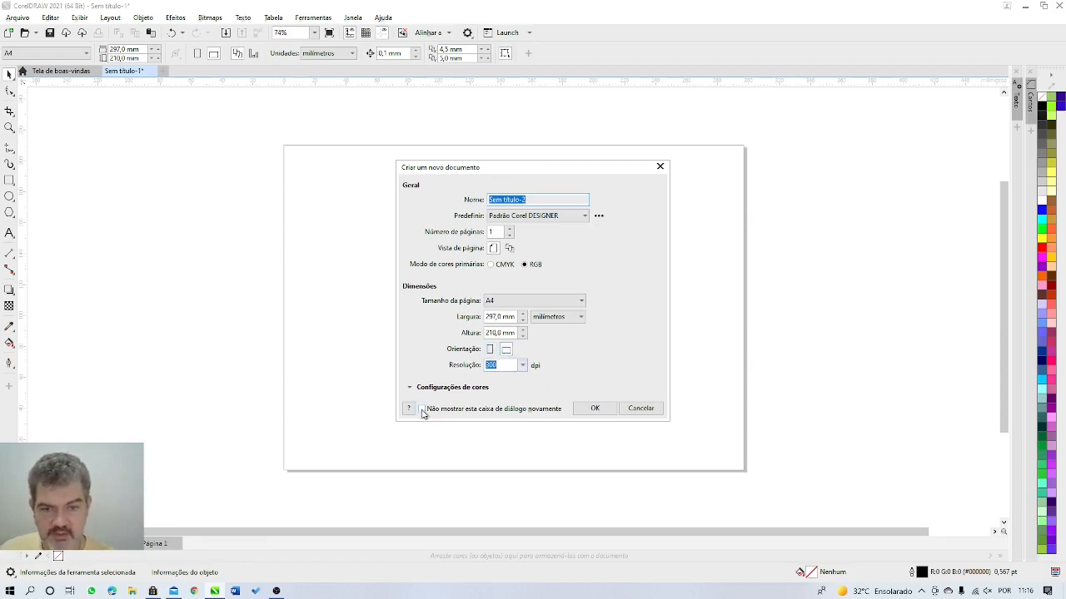
left_click(594, 409)
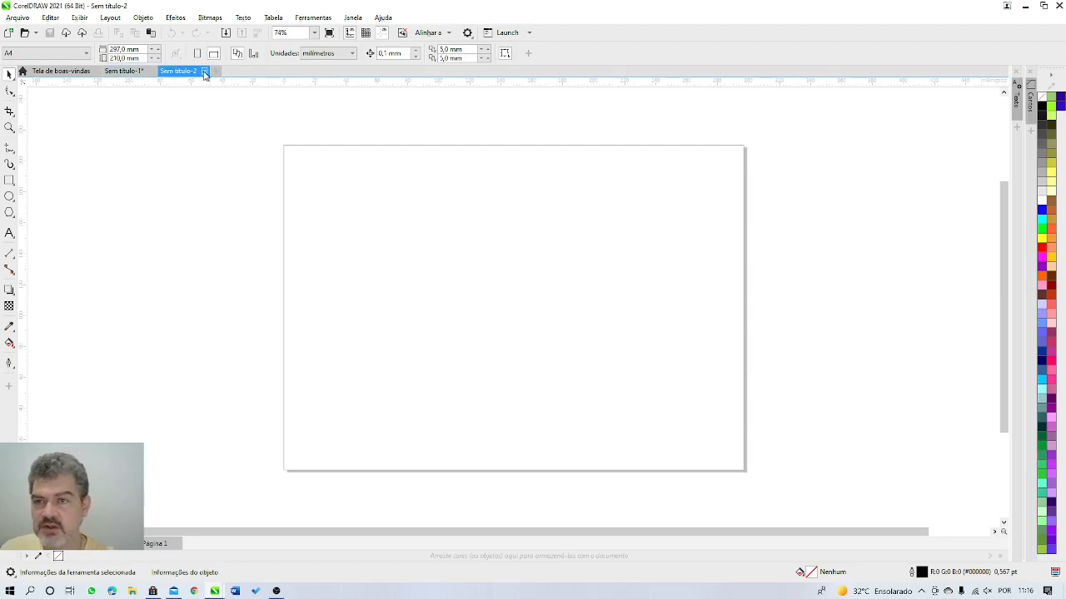
left_click(139, 72)
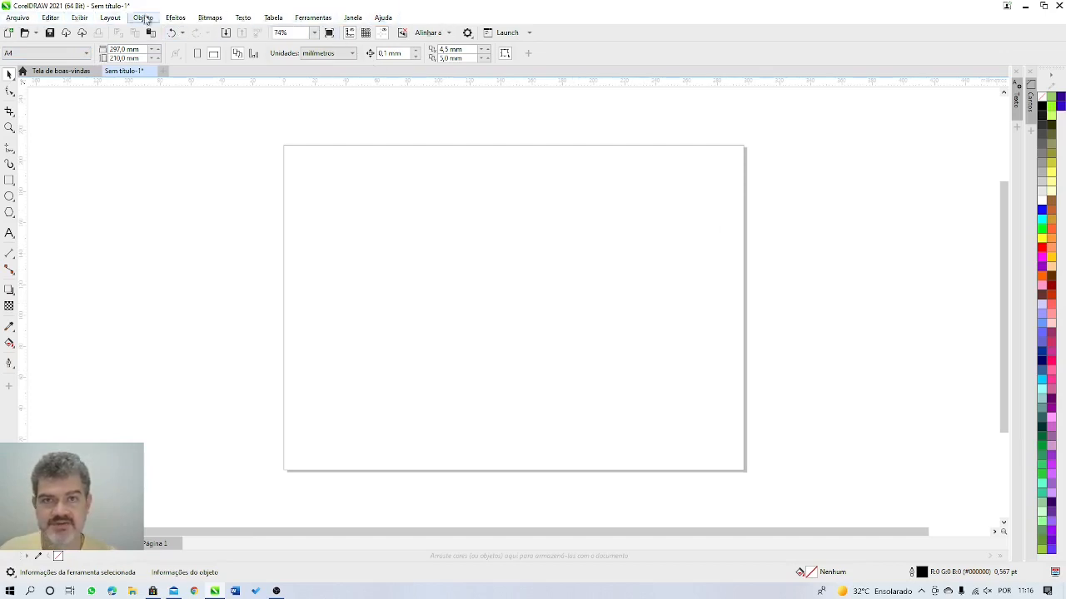
Step: Return to the welcome screen, review the color palette commands and open the Paletas docker
left_click(59, 71)
left_click(127, 18)
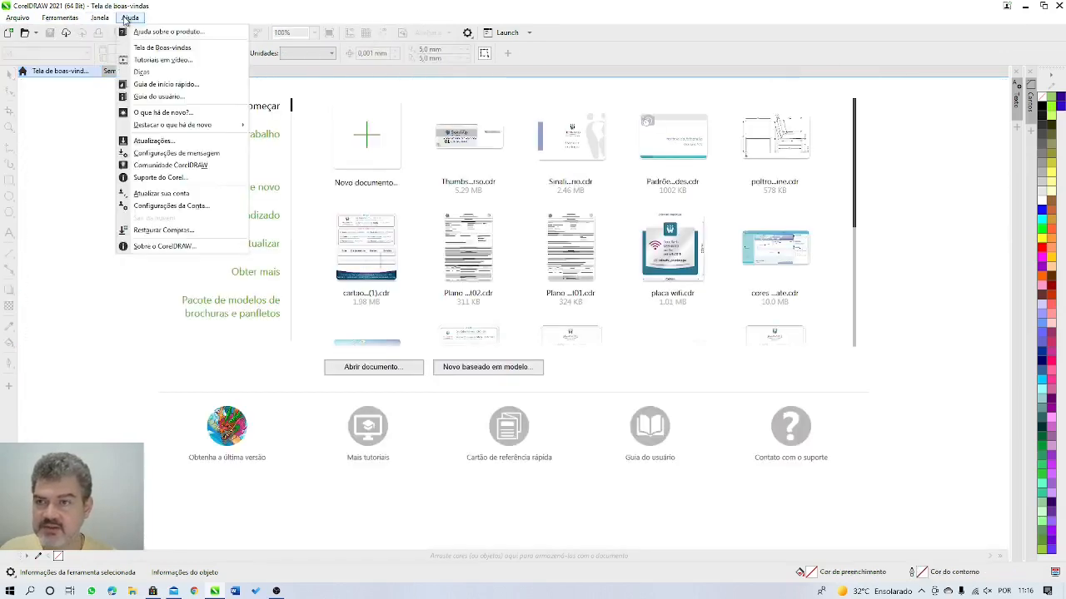
mouse_move(102, 25)
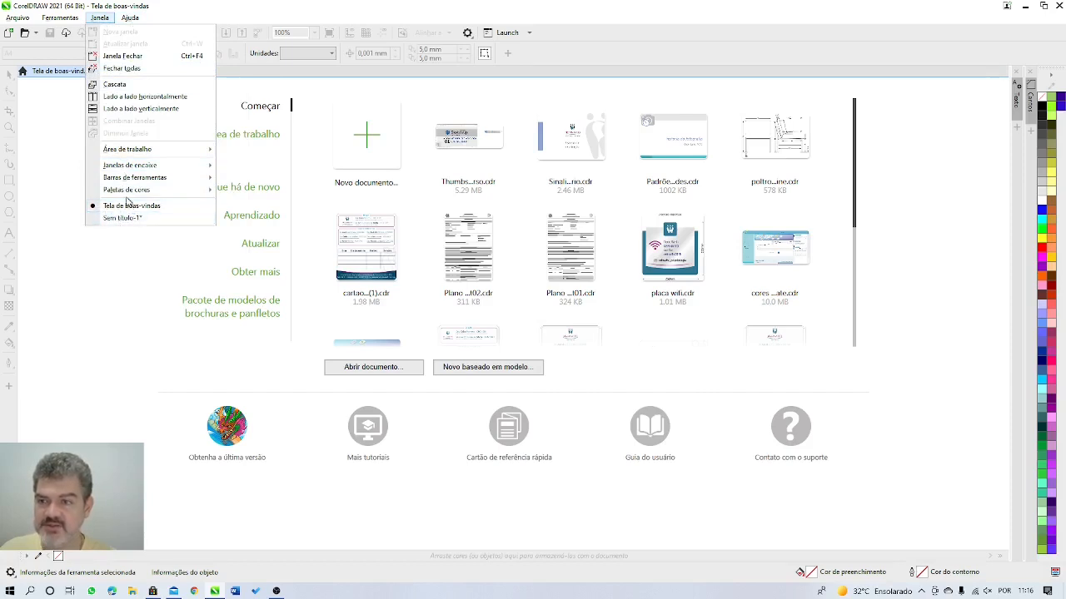
mouse_move(126, 194)
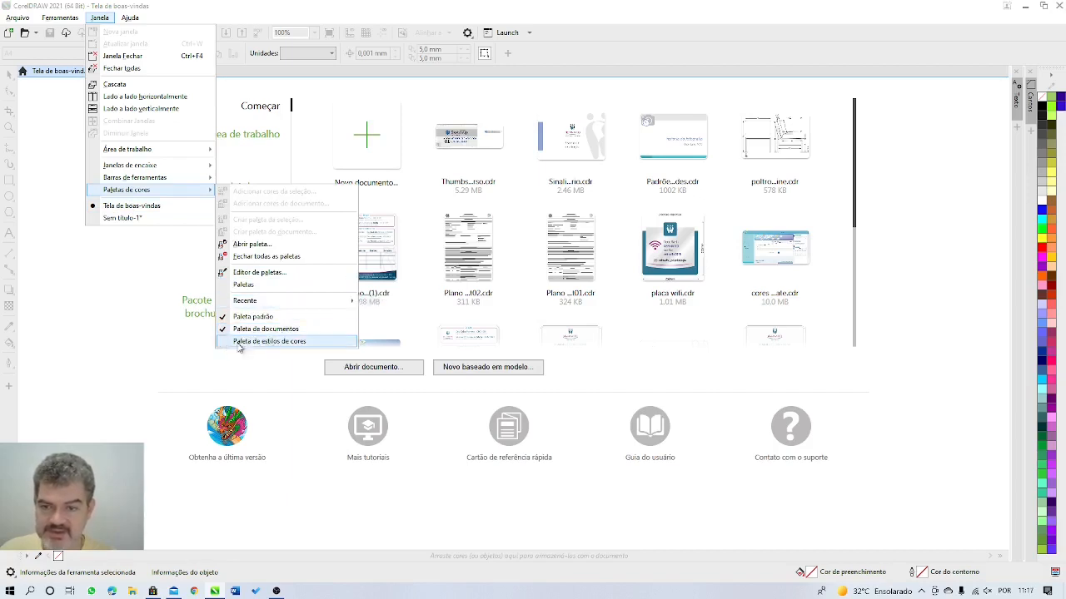
left_click(250, 285)
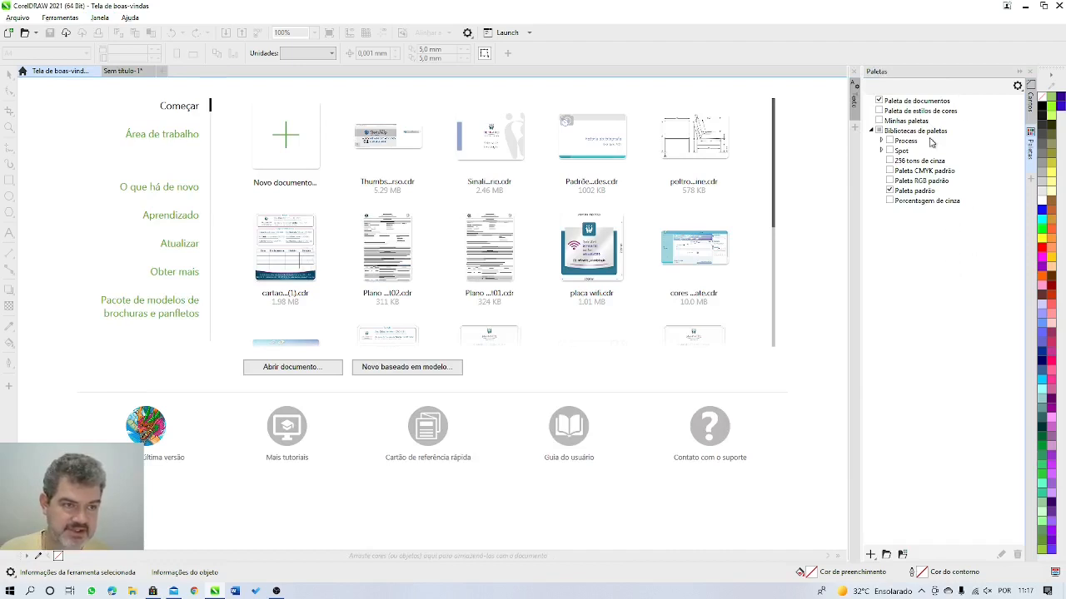
Step: Display the standard RGB palette (Paleta RGB padrão) and hide the default palette (Paleta padrão)
left_click(902, 193)
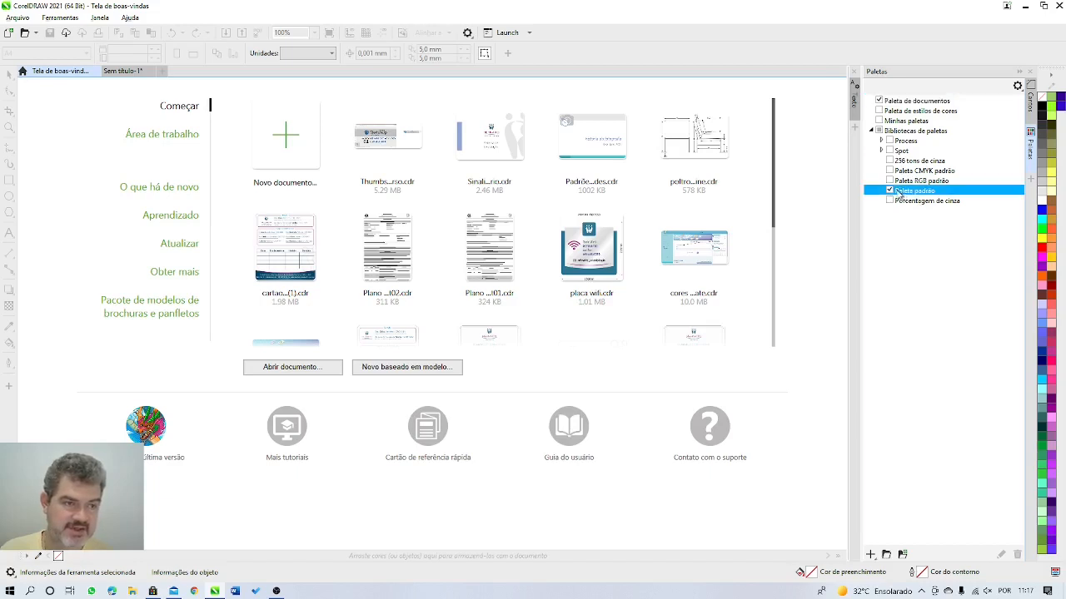
left_click(899, 191)
left_click(889, 181)
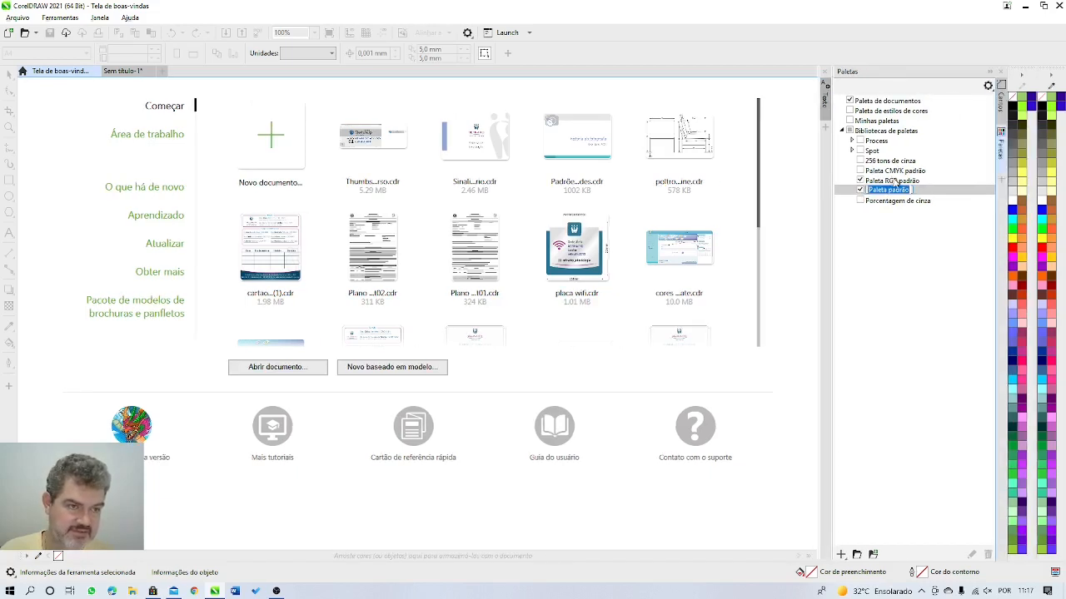
left_click(860, 191)
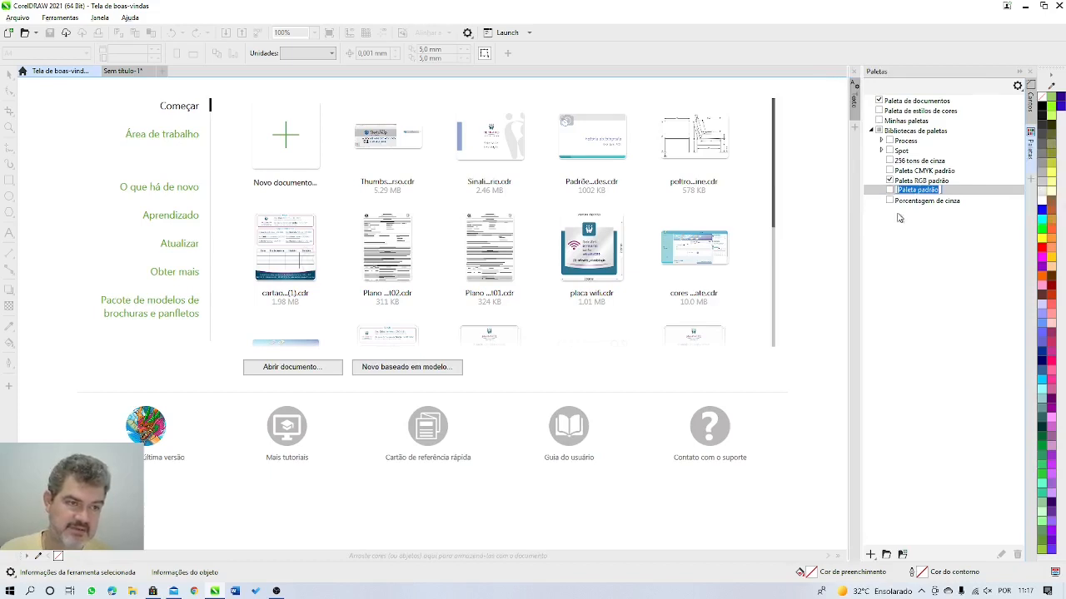
Step: Display the standard CMYK palette (Paleta CMYK padrão) and hide the standard RGB palette
left_click(932, 181)
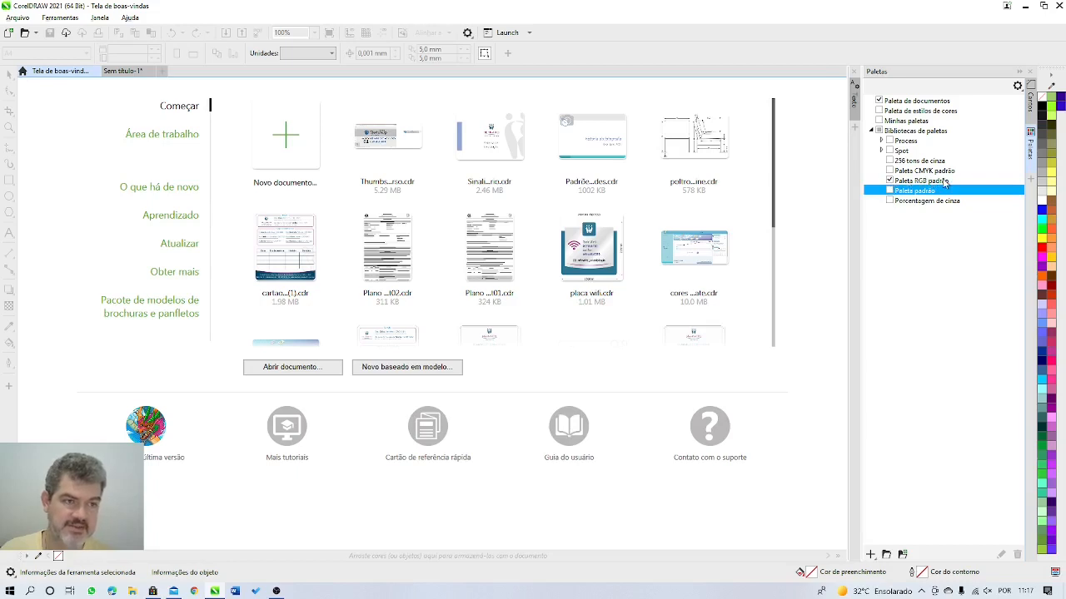
left_click(889, 171)
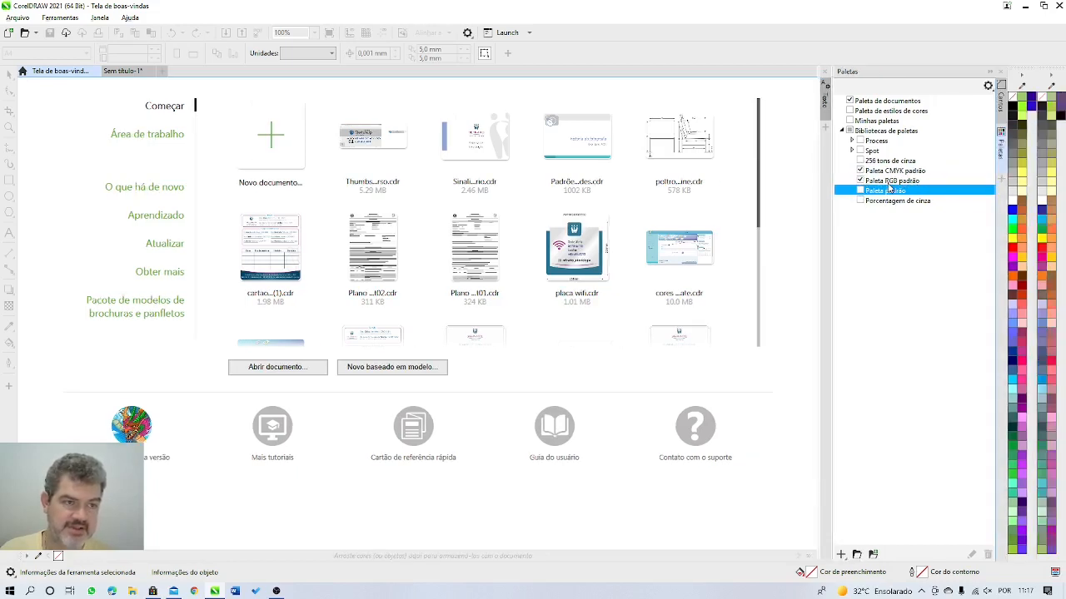
left_click(859, 181)
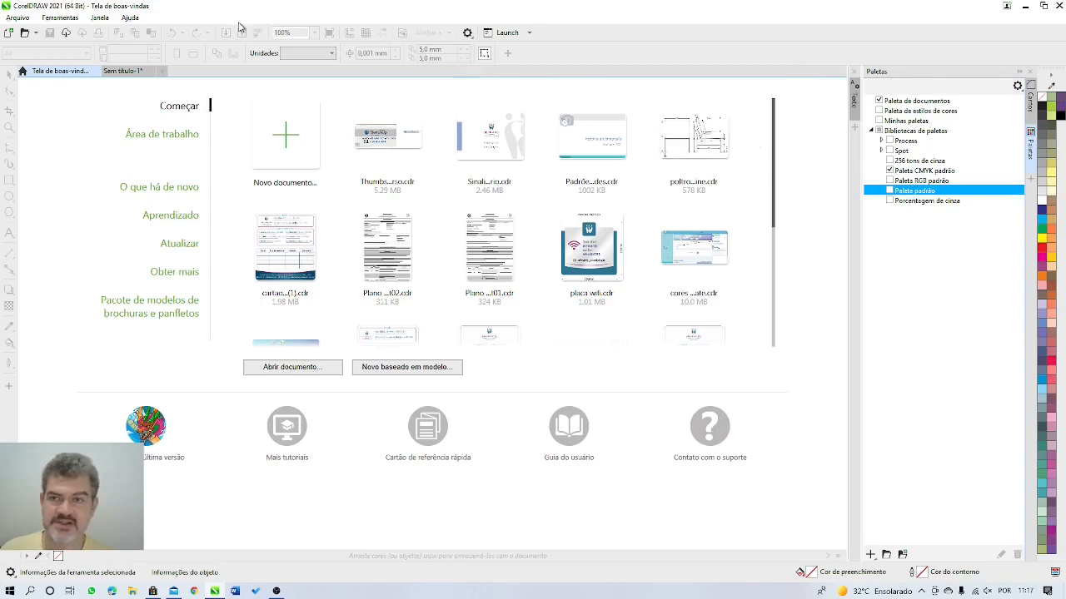
Step: Close the Paletas docker and collapse the remaining Cantos docker to widen the workspace
left_click(101, 18)
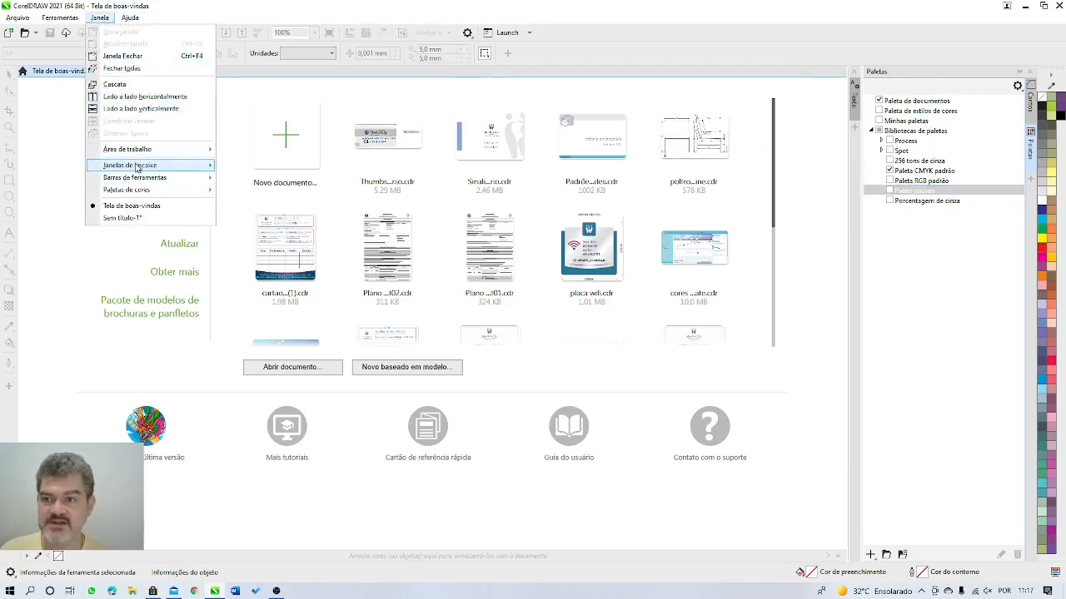
mouse_move(138, 167)
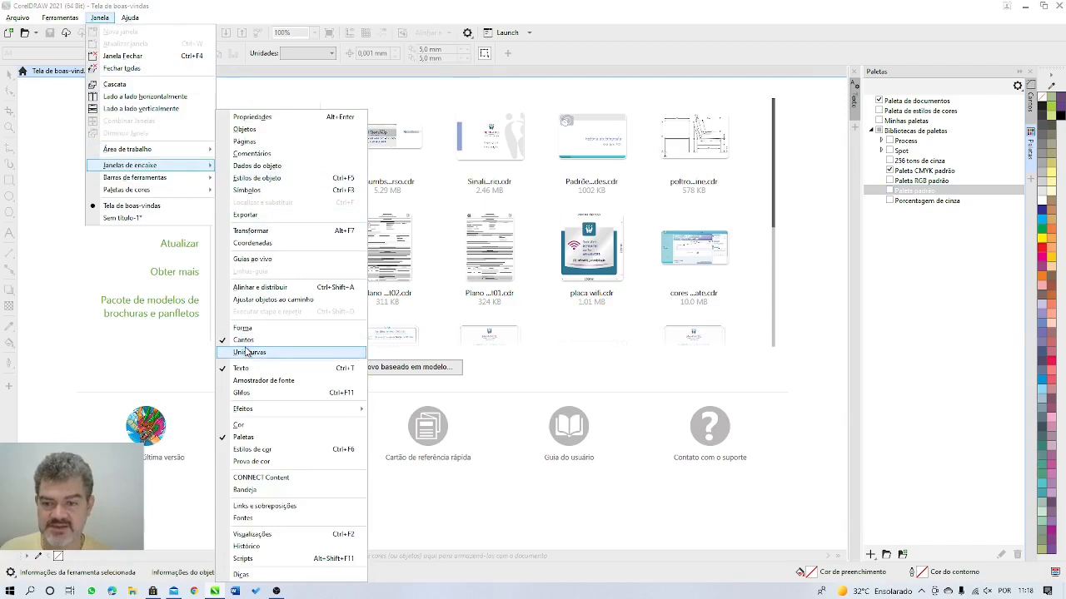
left_click(246, 438)
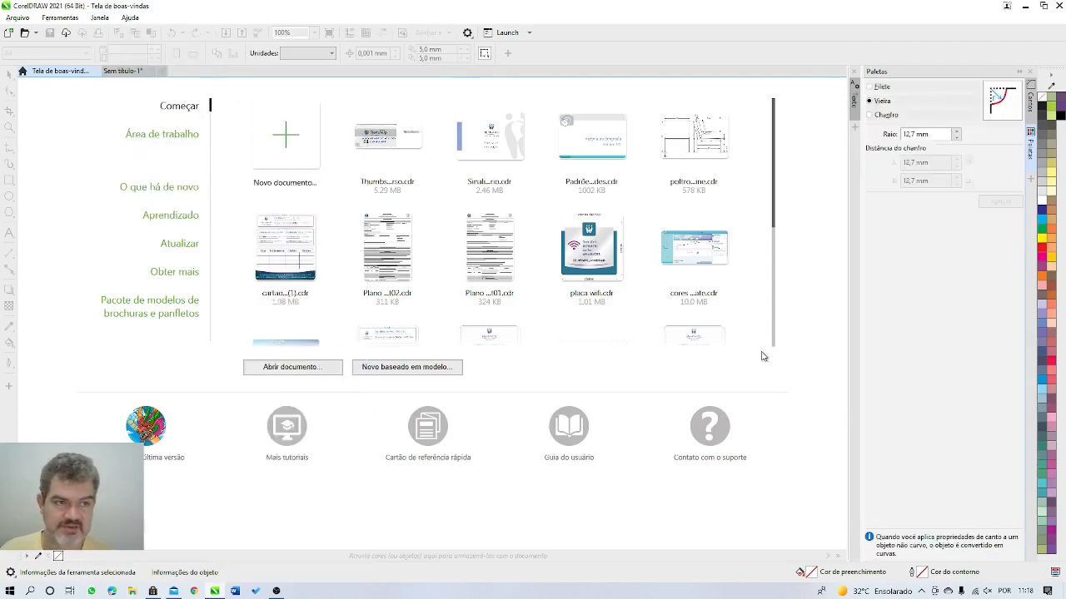
left_click(1020, 73)
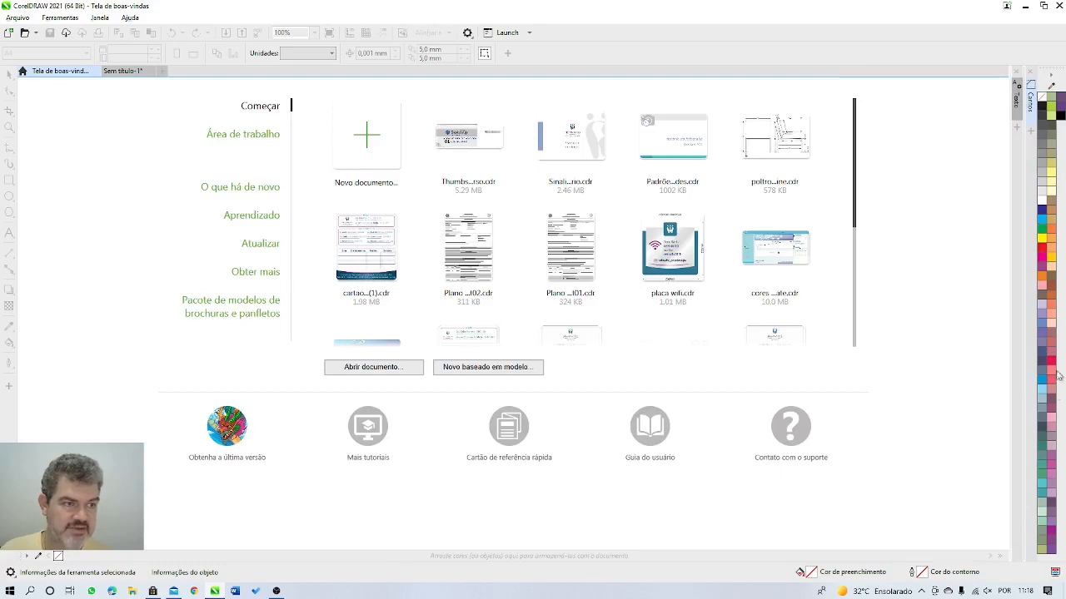
Step: Open the customization options for the docked color palette (Paleta de cores)
left_click(1053, 77)
left_click(1052, 78)
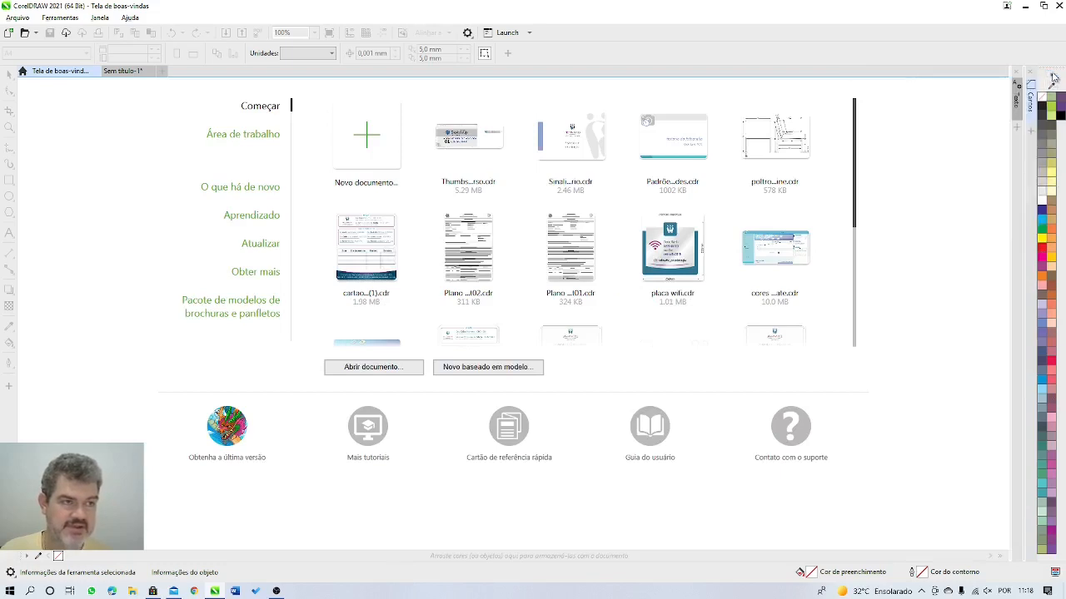
left_click(1052, 77)
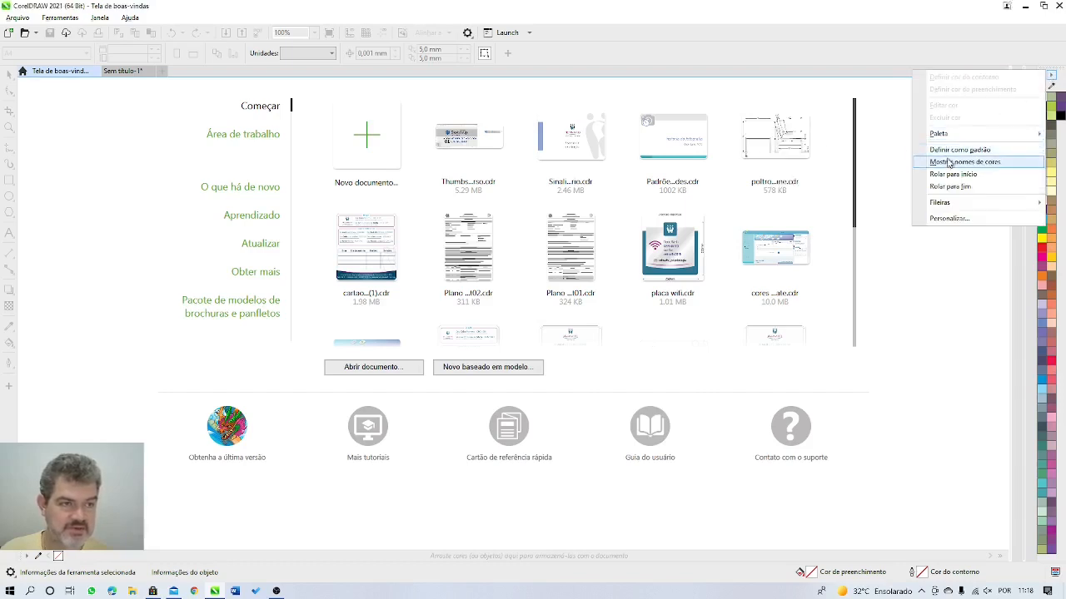
left_click(950, 219)
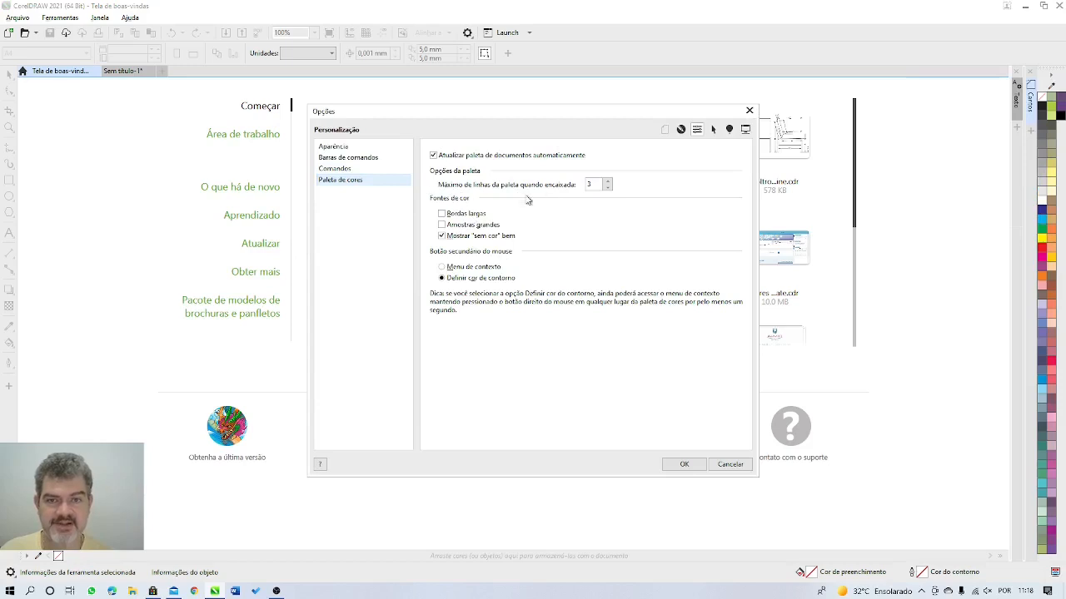
Step: Set the maximum number of docked palette rows to 3 and apply the color palette options
left_click(609, 181)
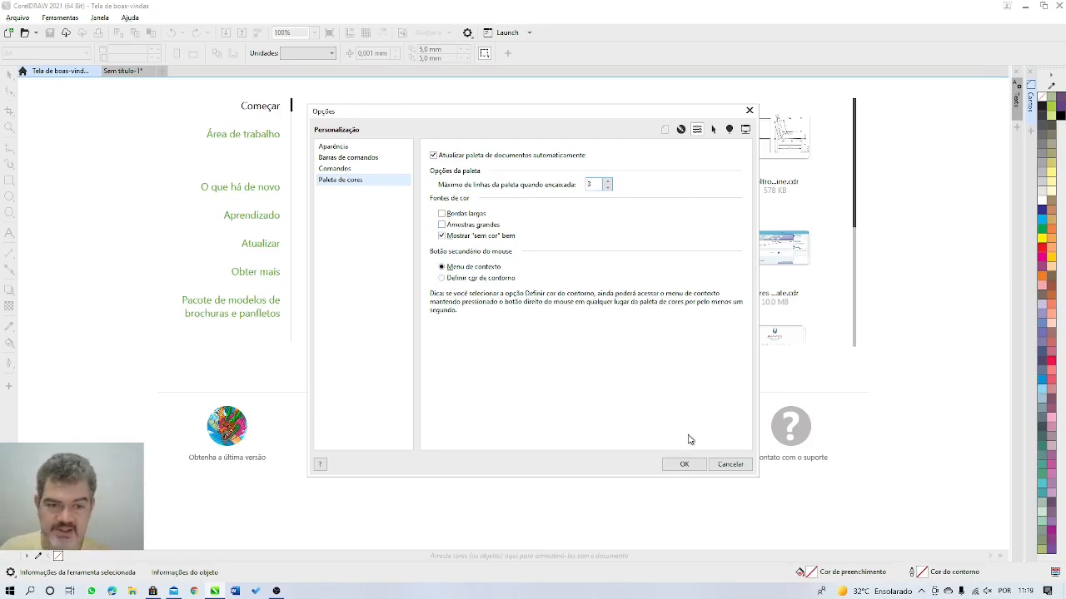
left_click(686, 463)
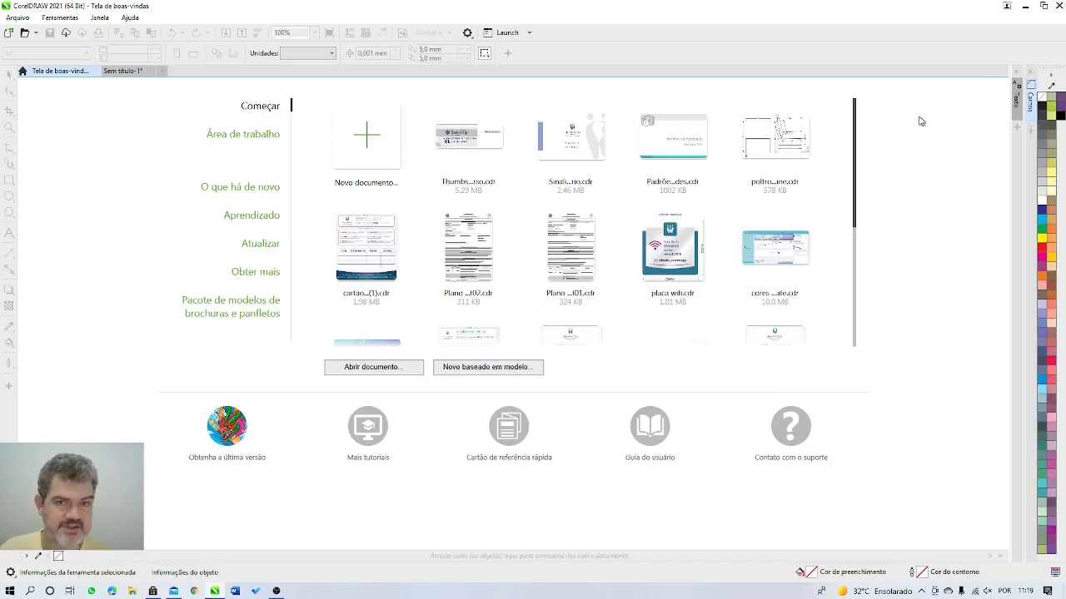
Step: In the Sem título-1 document, draw a rectangle about 85 by 96 mm and give it a red (Vermelho) outline
left_click(120, 73)
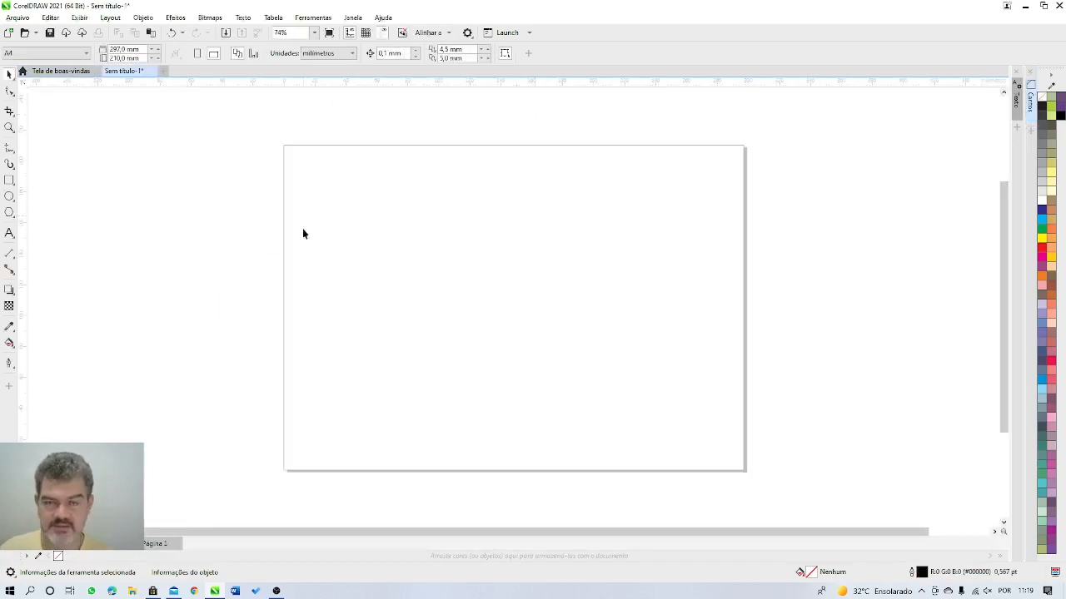
left_click(9, 179)
mouse_move(477, 225)
left_mouse_down()
mouse_move(499, 266)
mouse_move(610, 375)
left_mouse_up()
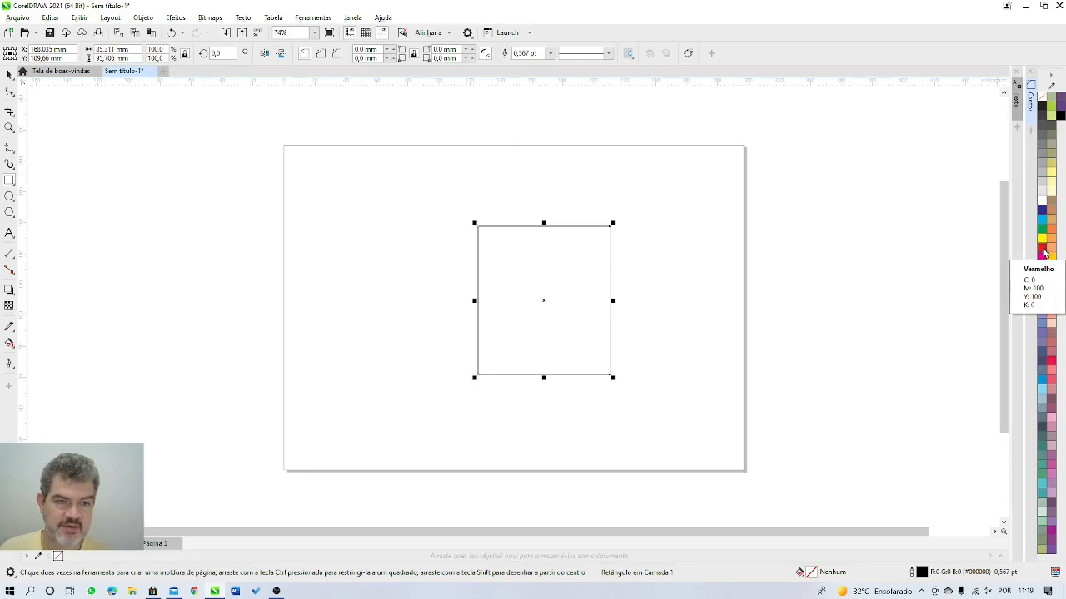
right_click(1043, 253)
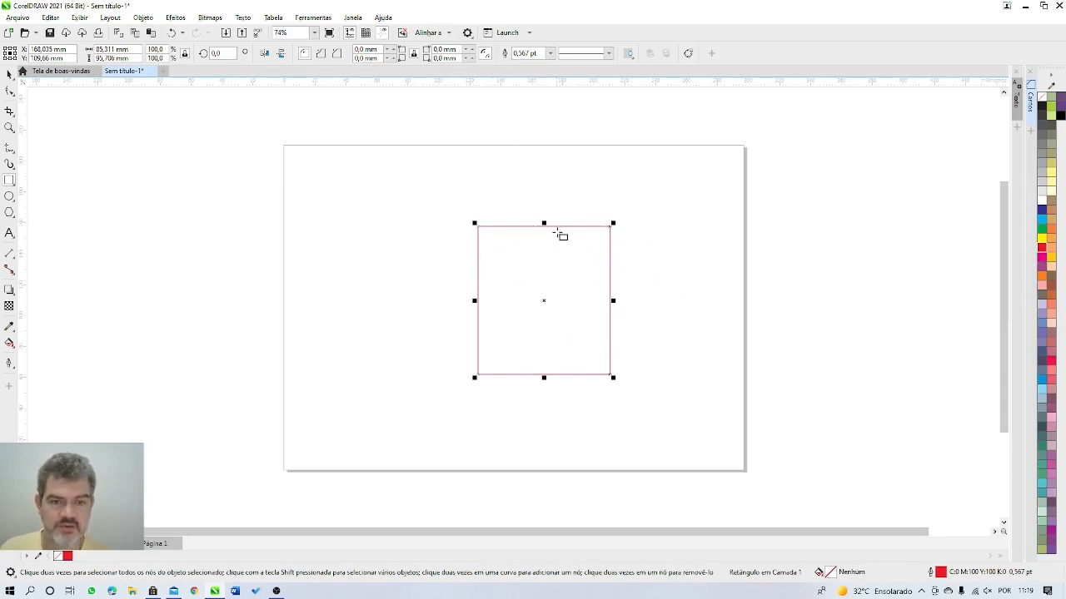
Step: Set the color palette's secondary mouse button behavior to Menu de contexto in the customization options
left_click(1053, 79)
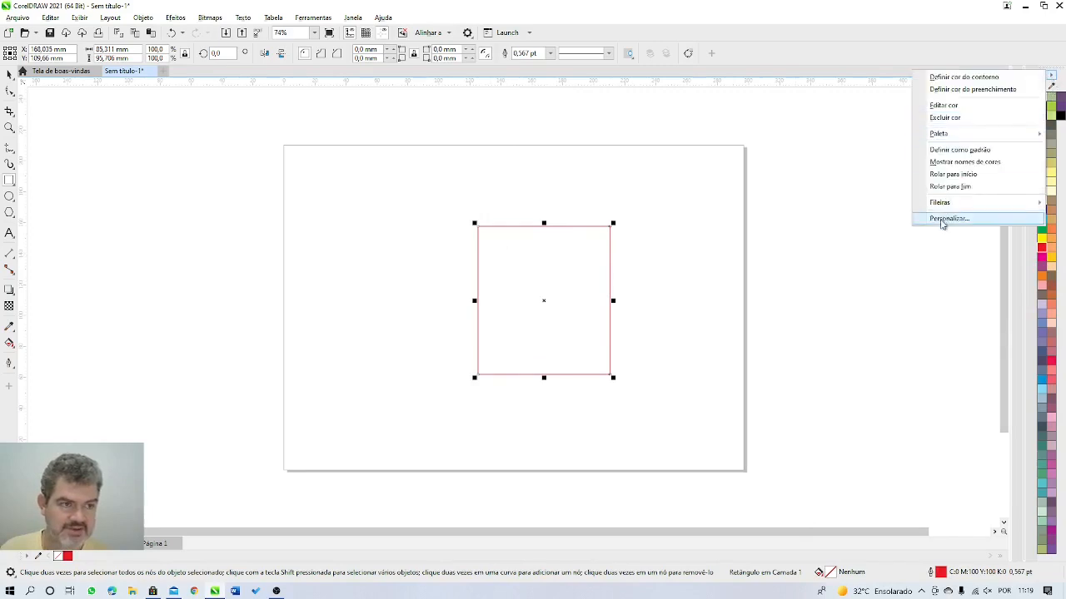
left_click(738, 244)
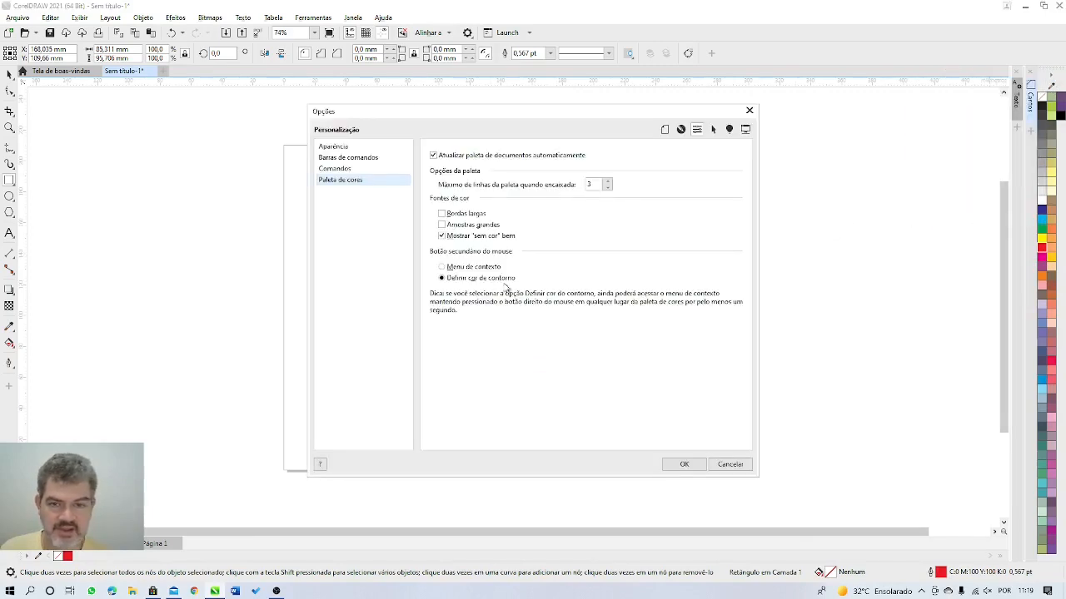
left_click(442, 267)
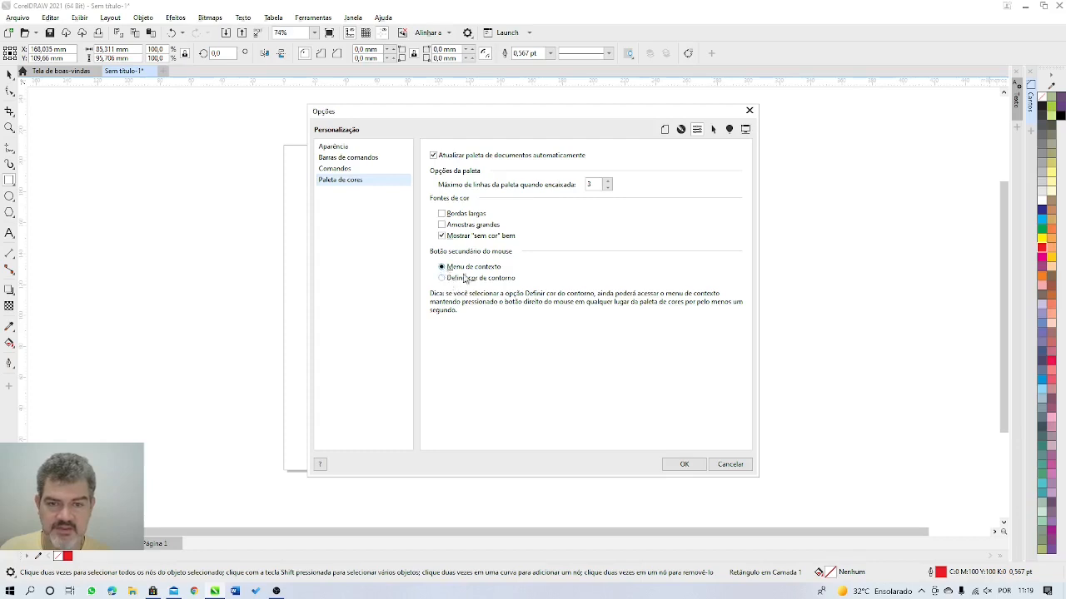
left_click(682, 465)
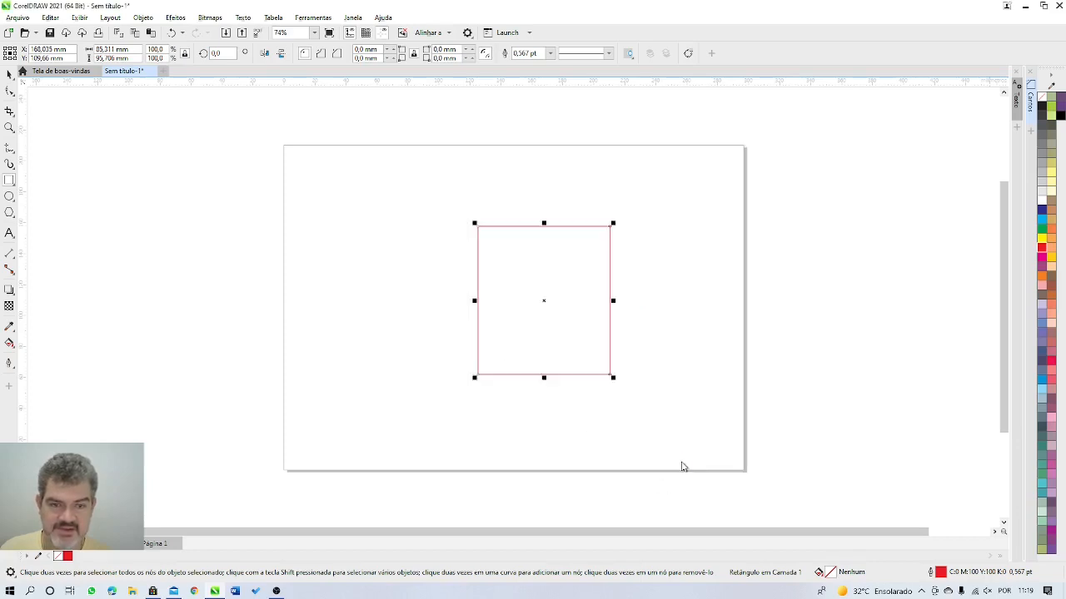
Step: Bring up the context menu of a palette color, dismiss it, and fill the rectangle with yellow
right_click(1042, 241)
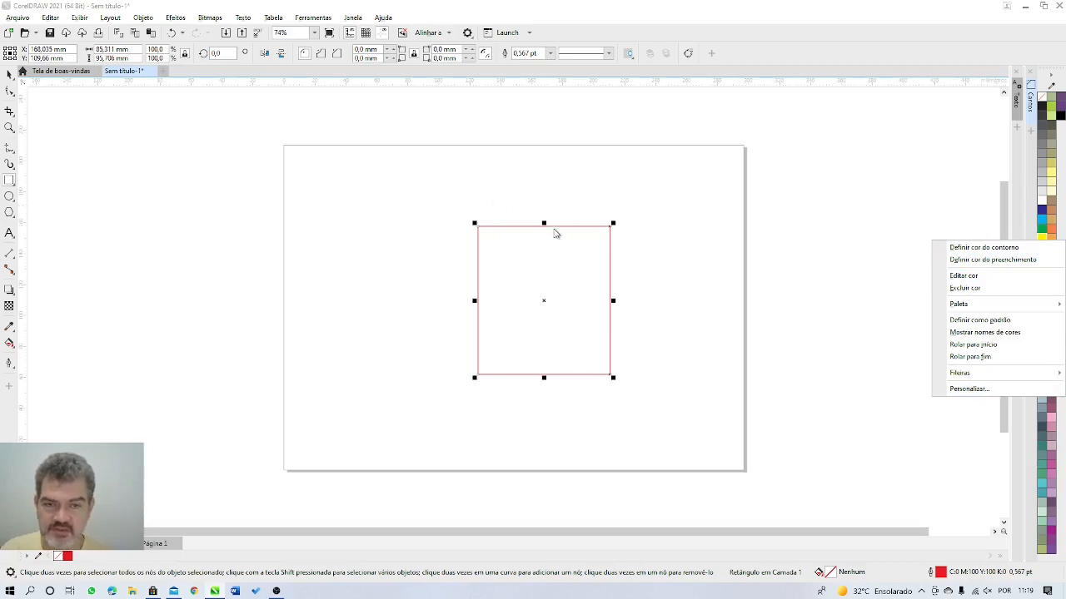
left_click(1044, 237)
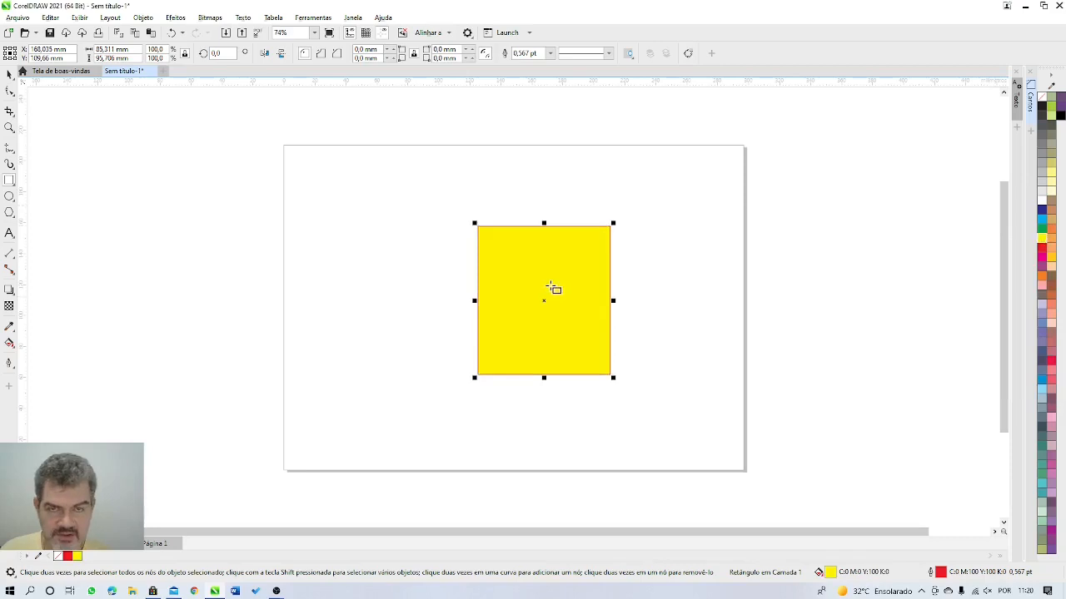
Step: Set the color palette's secondary mouse button behavior to Definir cor de contorno
right_click(1040, 249)
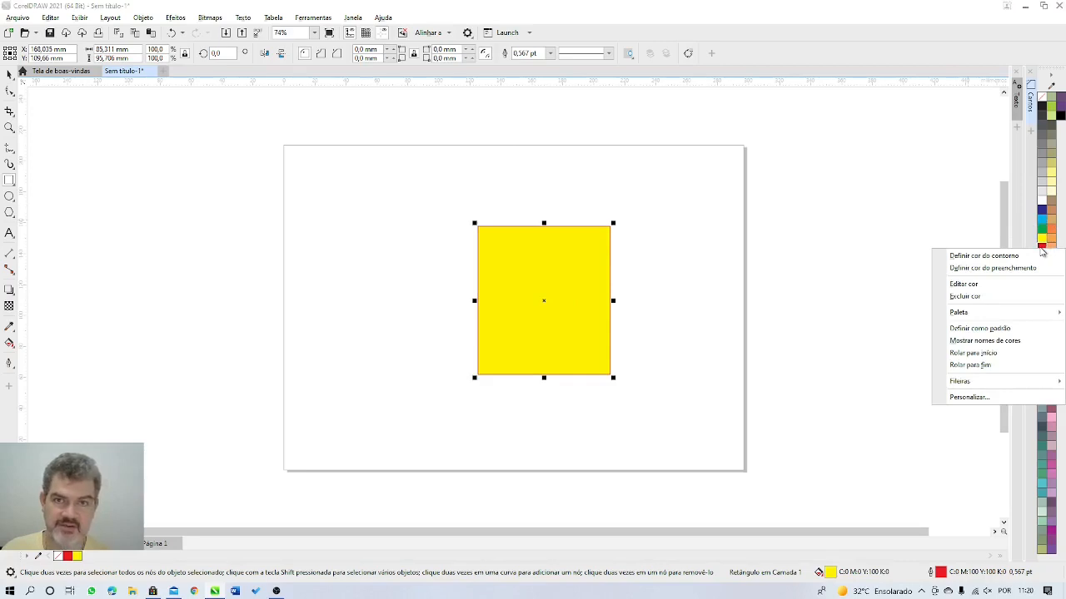
left_click(959, 398)
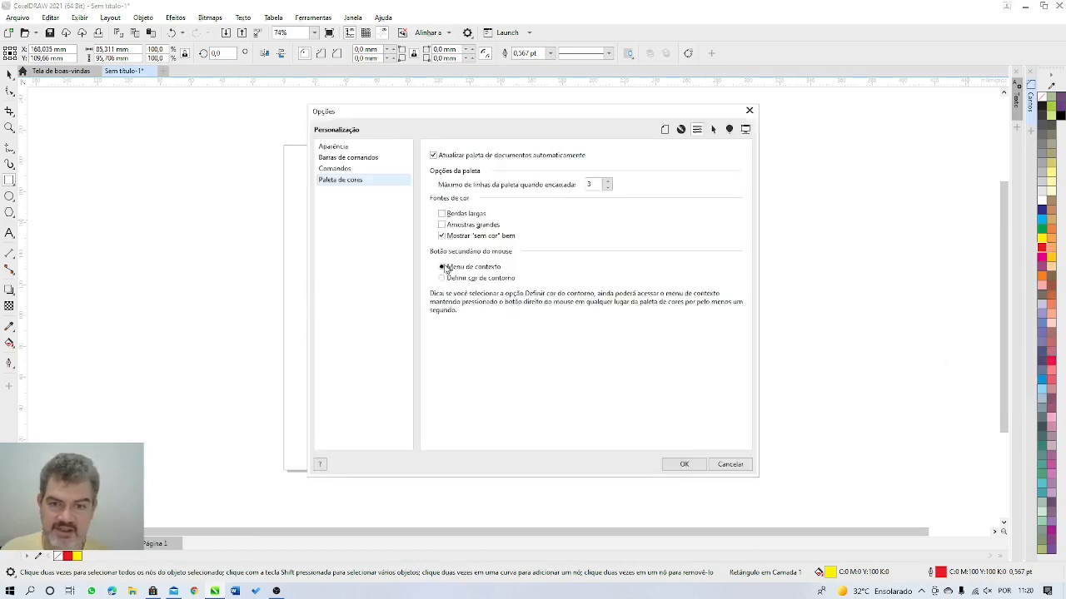
left_click(443, 278)
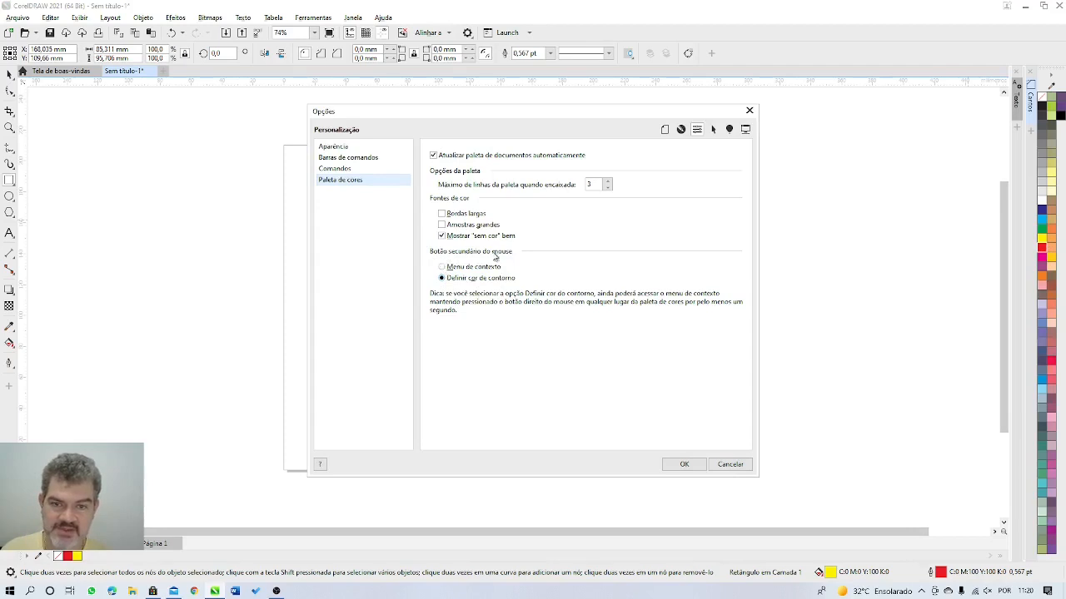
left_click(688, 465)
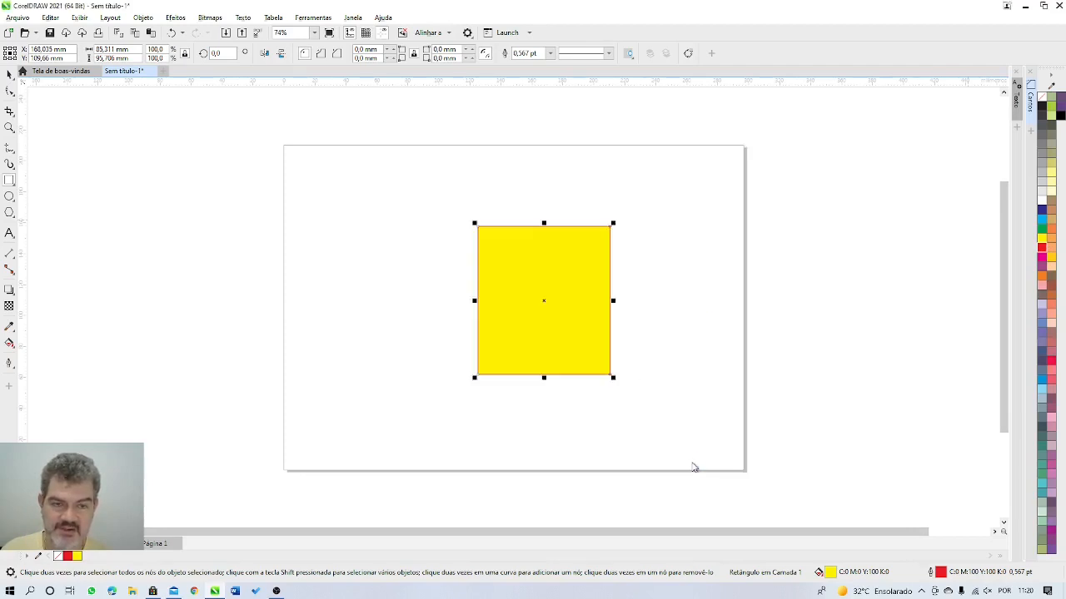
Step: Recolor the rectangle's outline blue and black in turn, and finish by removing the outline
left_click(1040, 211)
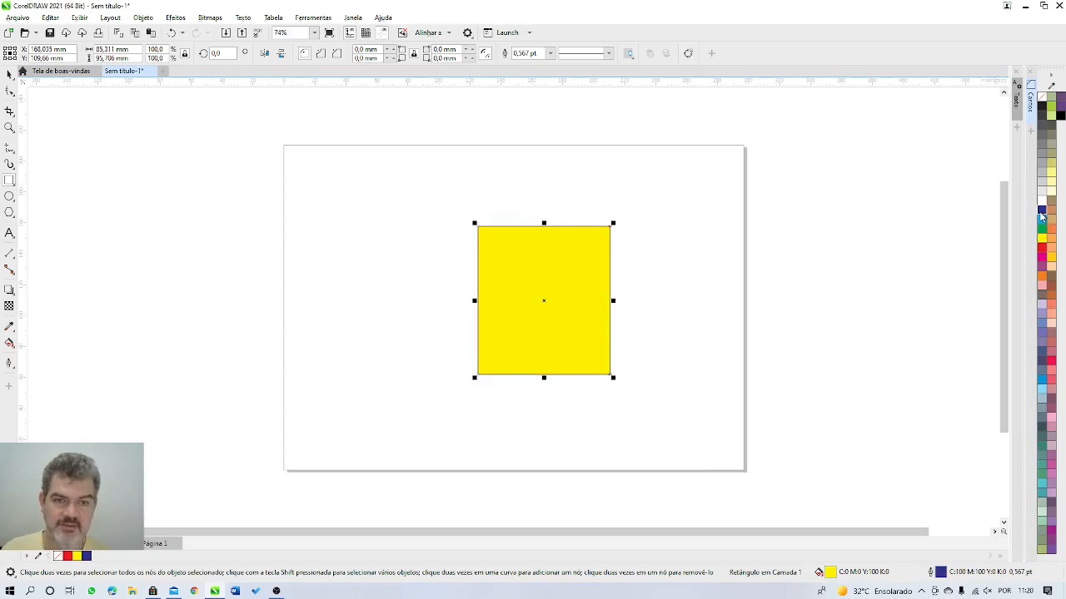
right_click(1042, 106)
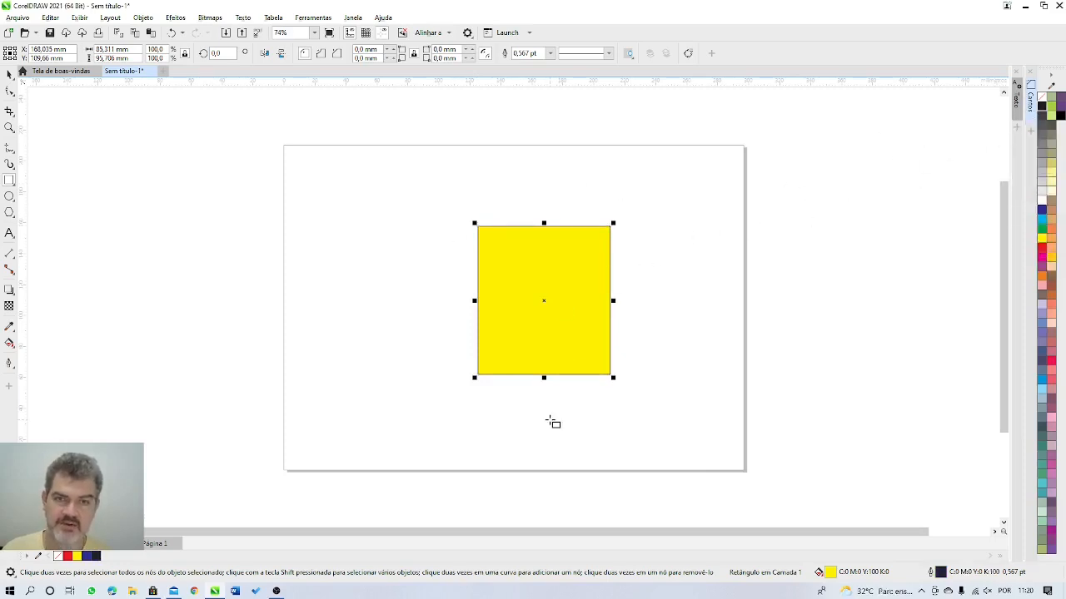
right_click(1040, 97)
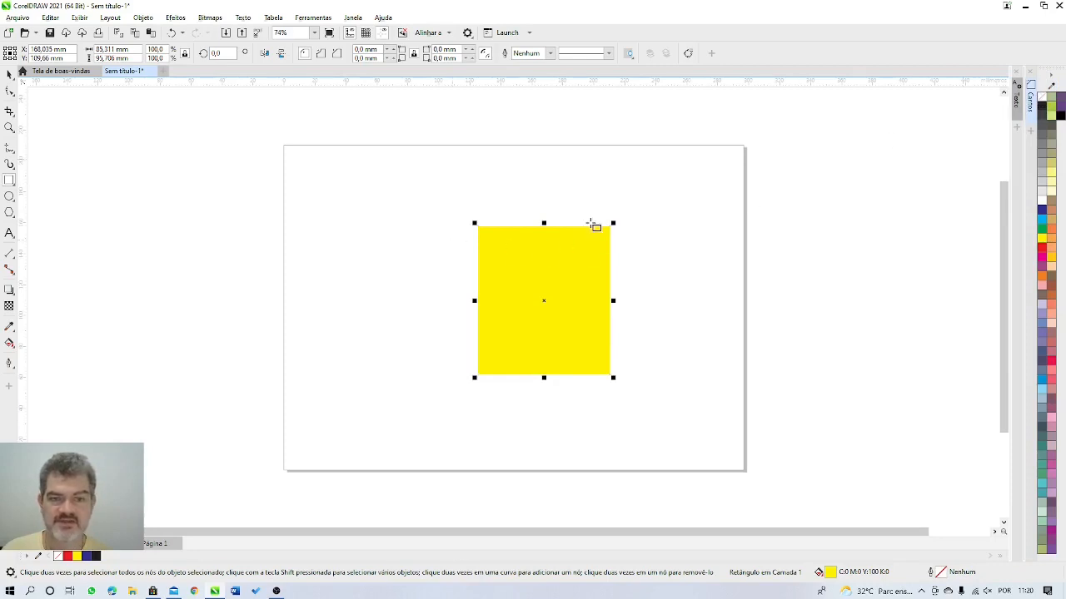
Step: Switch to the Selection tool and delete the yellow rectangle from the page
left_click(9, 73)
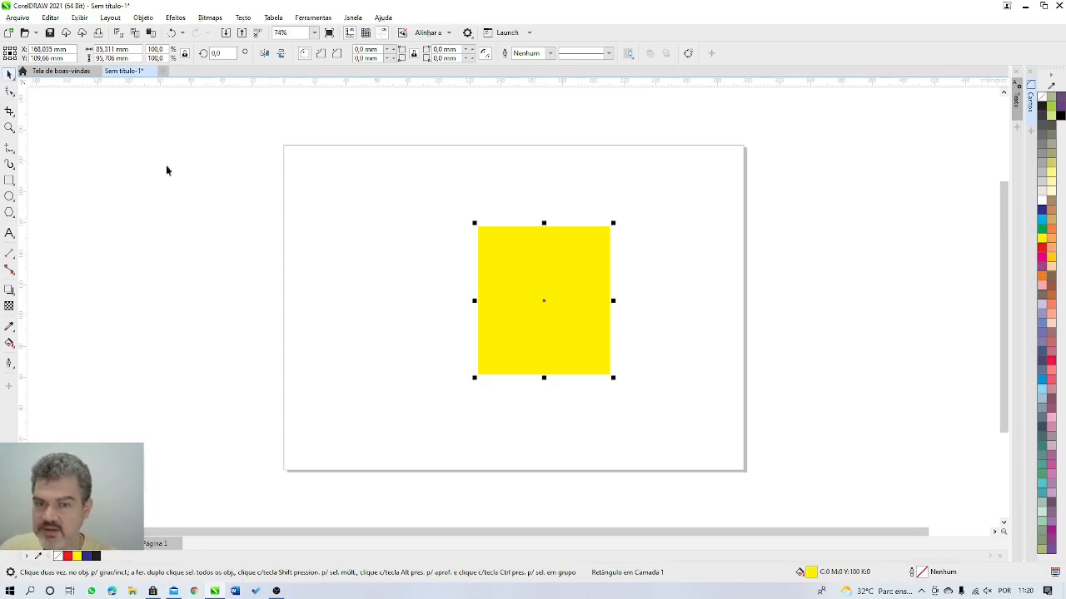
key("Delete")
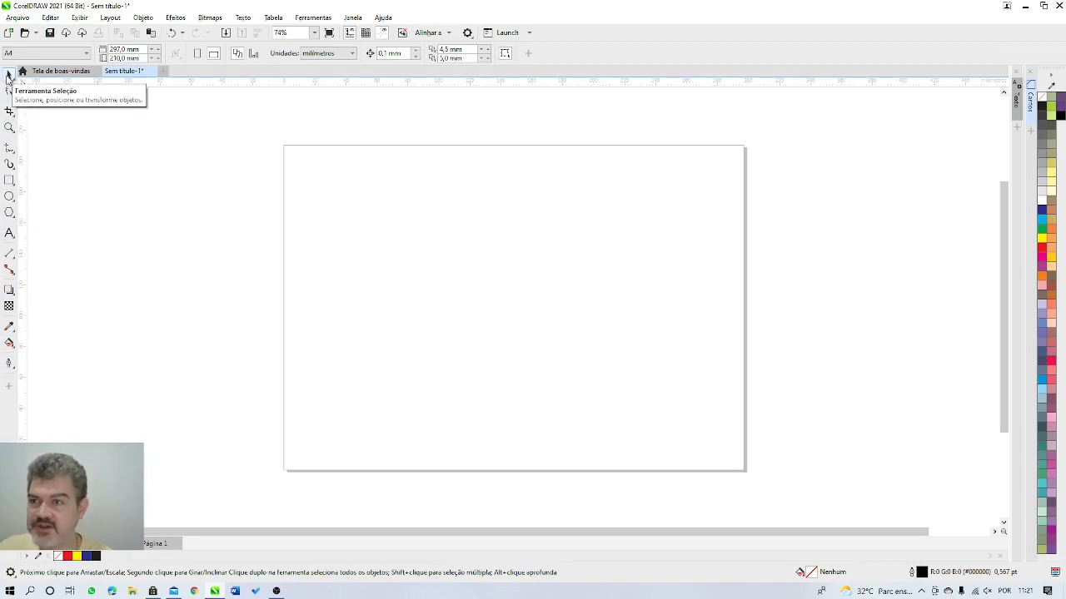
Step: Examine the toolbox customization list from the selection tools to the outline tools, and close it without changes
left_click(10, 388)
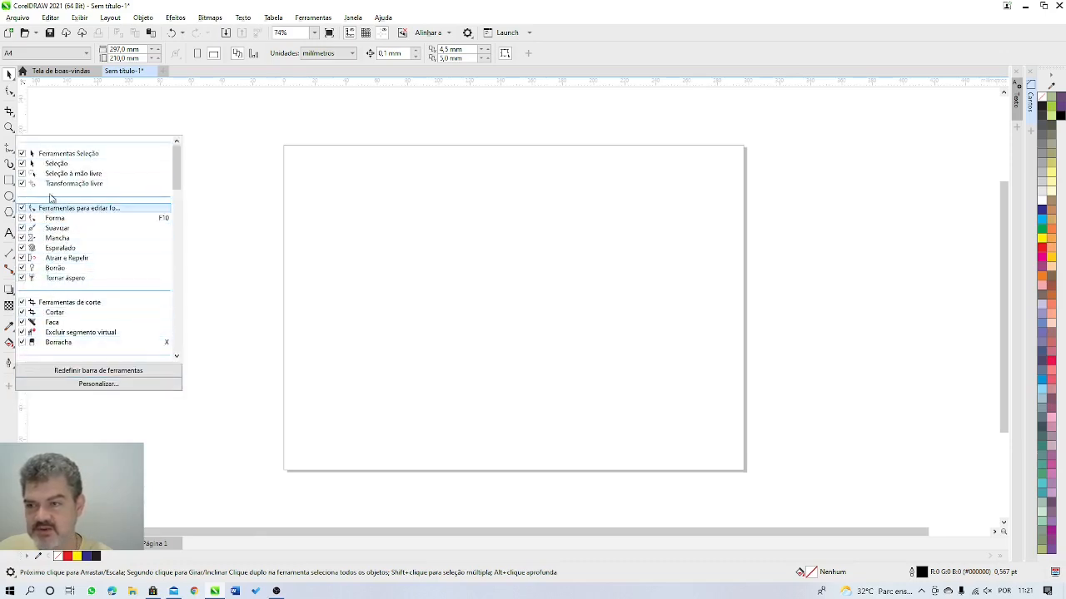
scroll(61, 250, "down", 6)
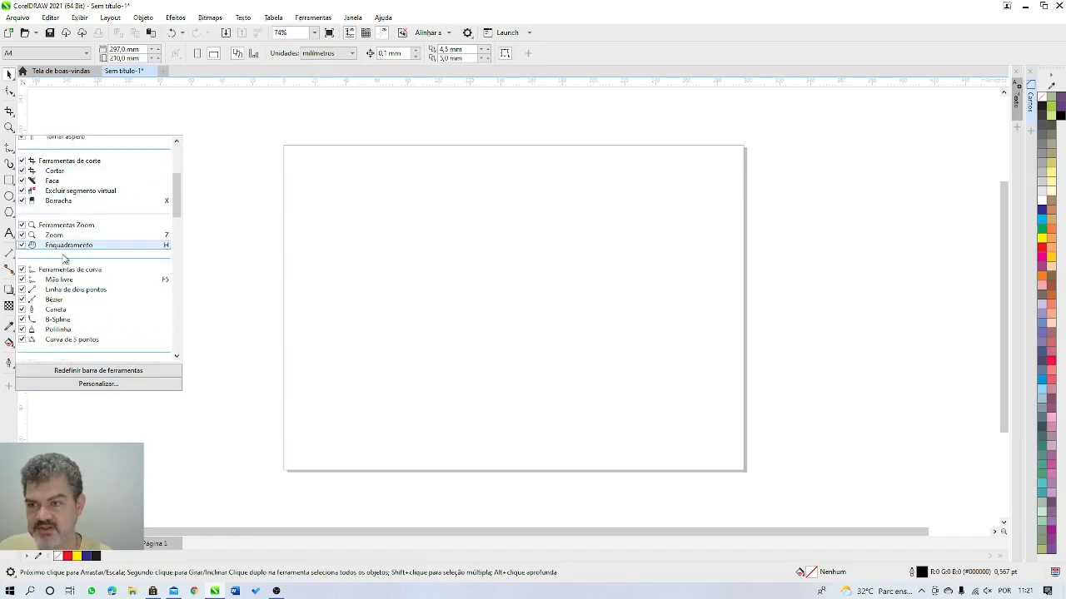
scroll(61, 268, "down", 5)
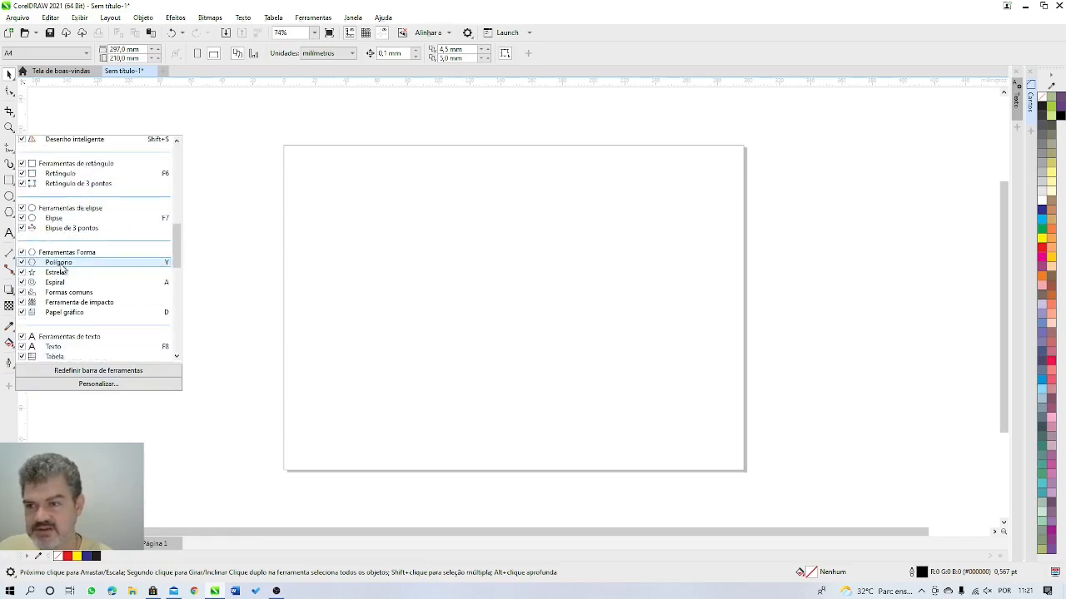
scroll(63, 269, "down", 8)
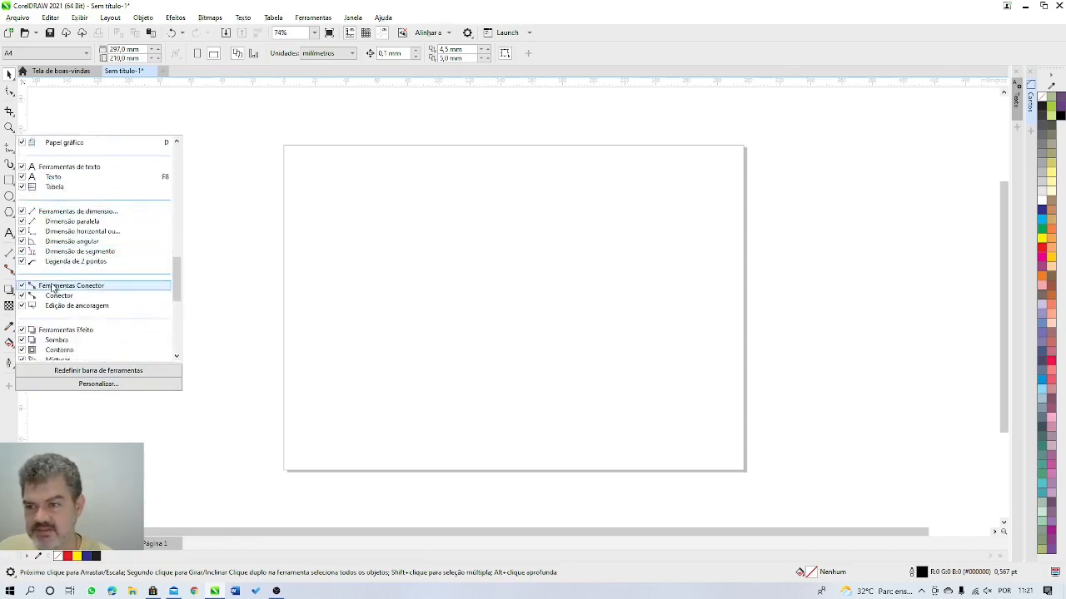
scroll(52, 287, "down", 5)
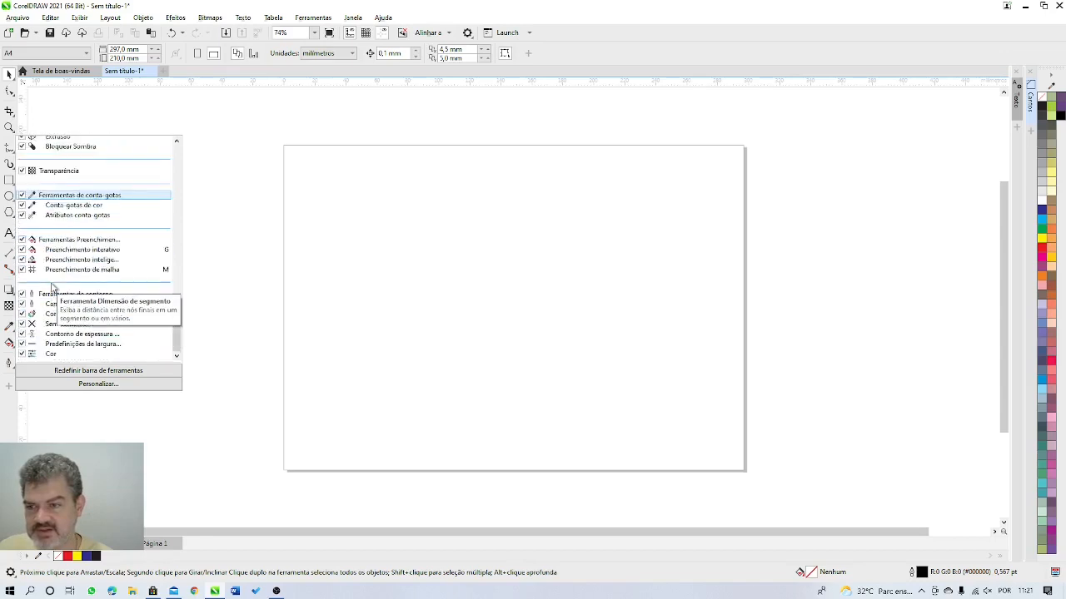
scroll(43, 338, "up", 10)
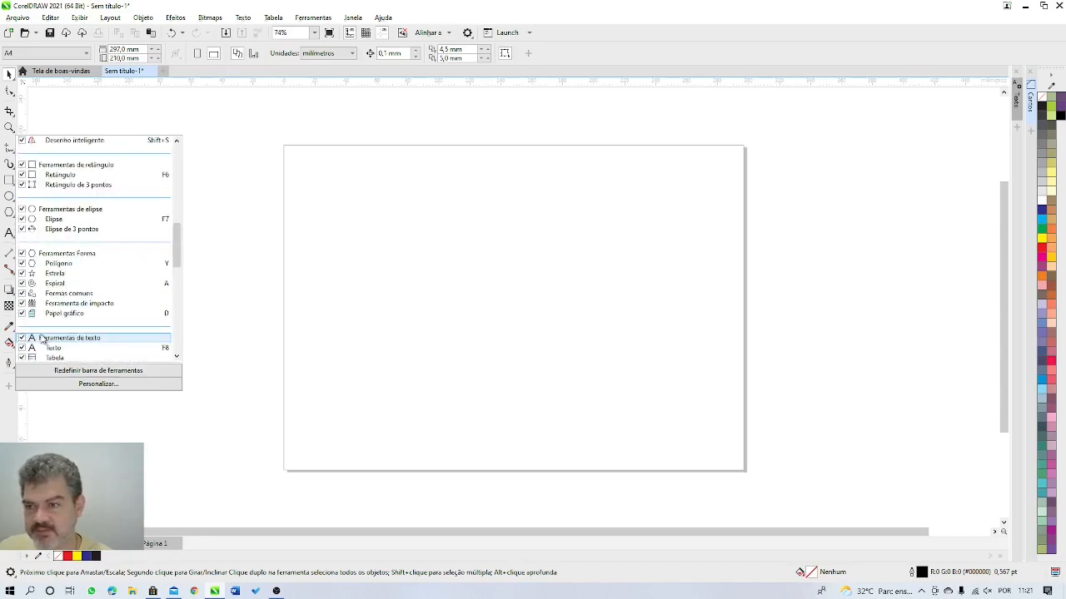
scroll(46, 331, "up", 4)
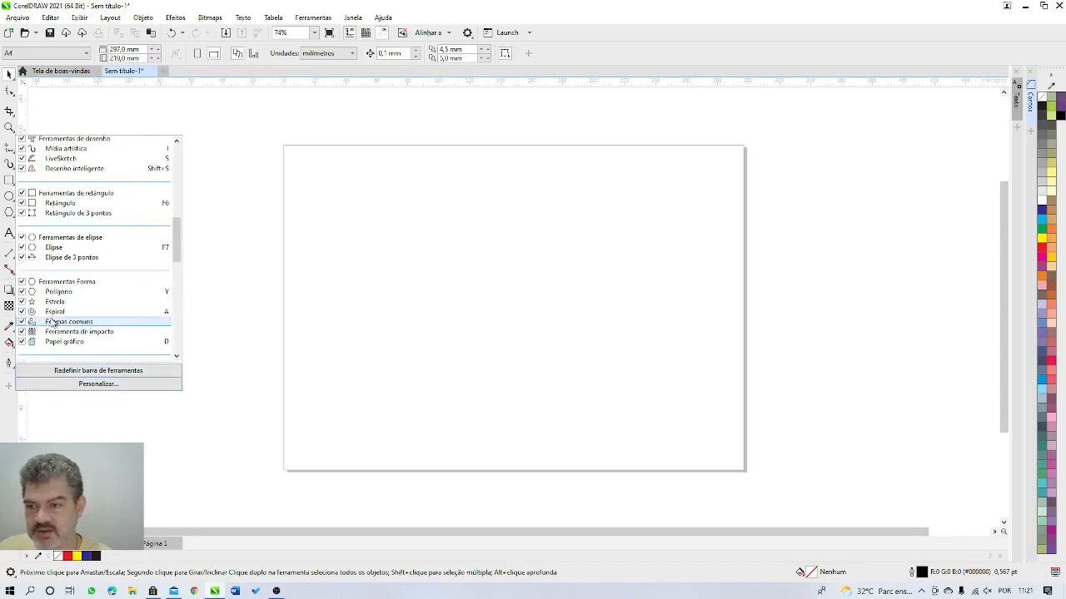
scroll(51, 323, "up", 8)
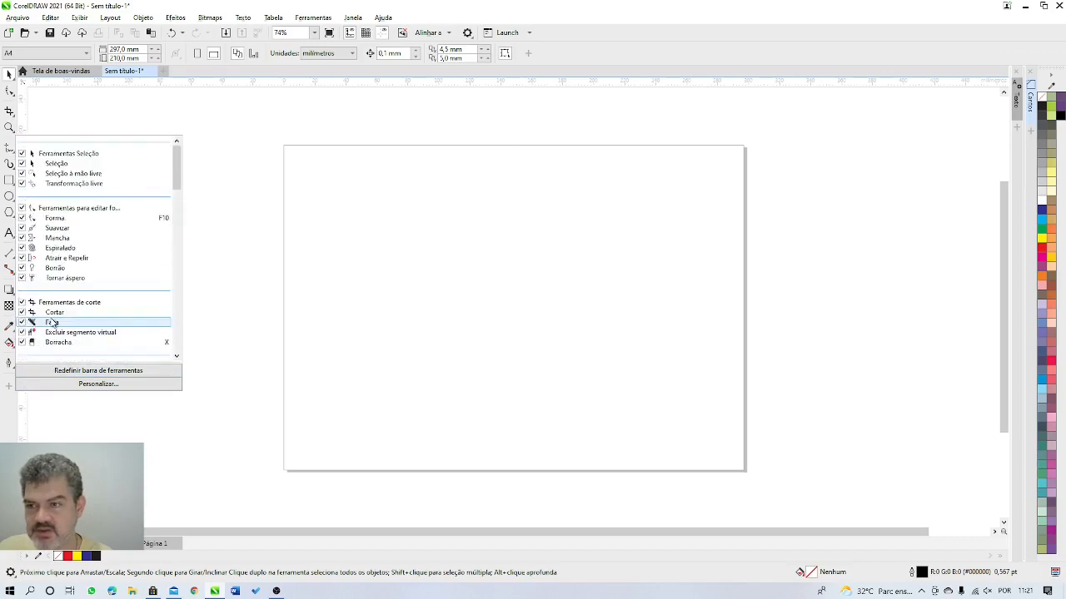
scroll(51, 323, "down", 8)
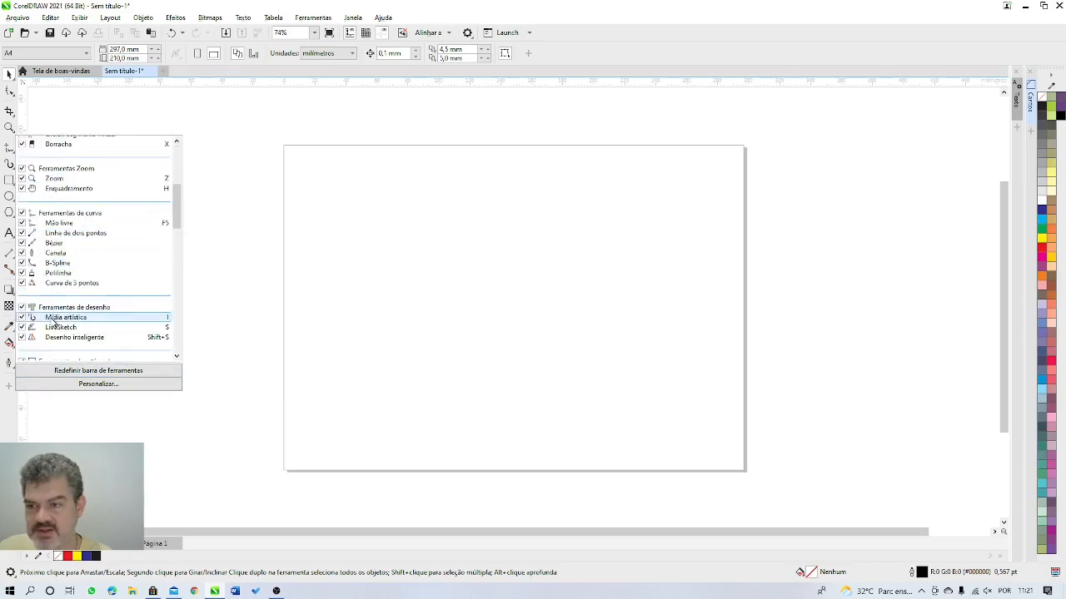
scroll(51, 323, "down", 10)
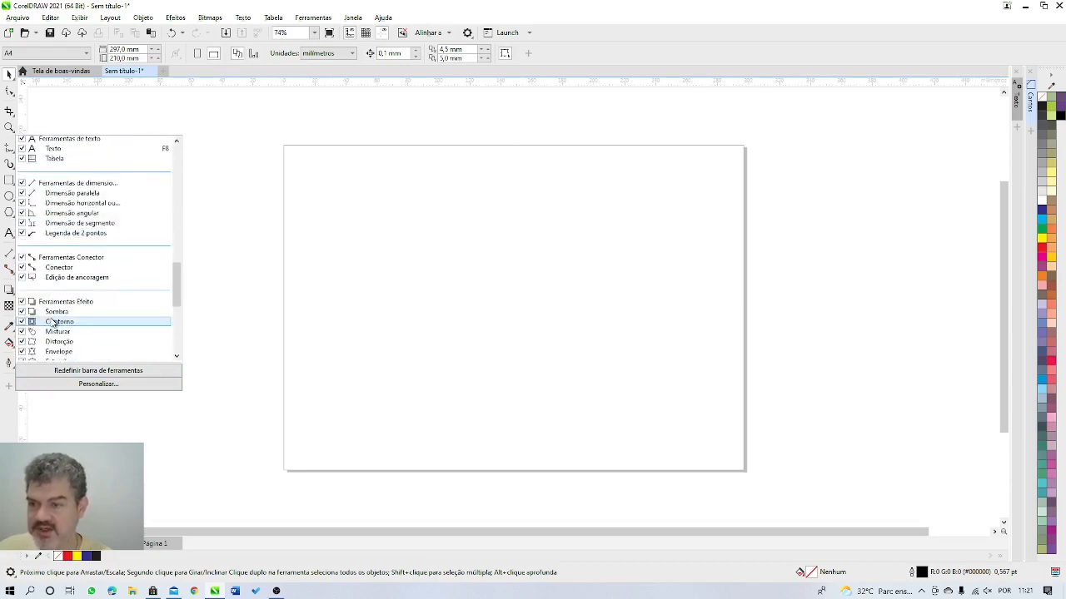
scroll(52, 323, "down", 6)
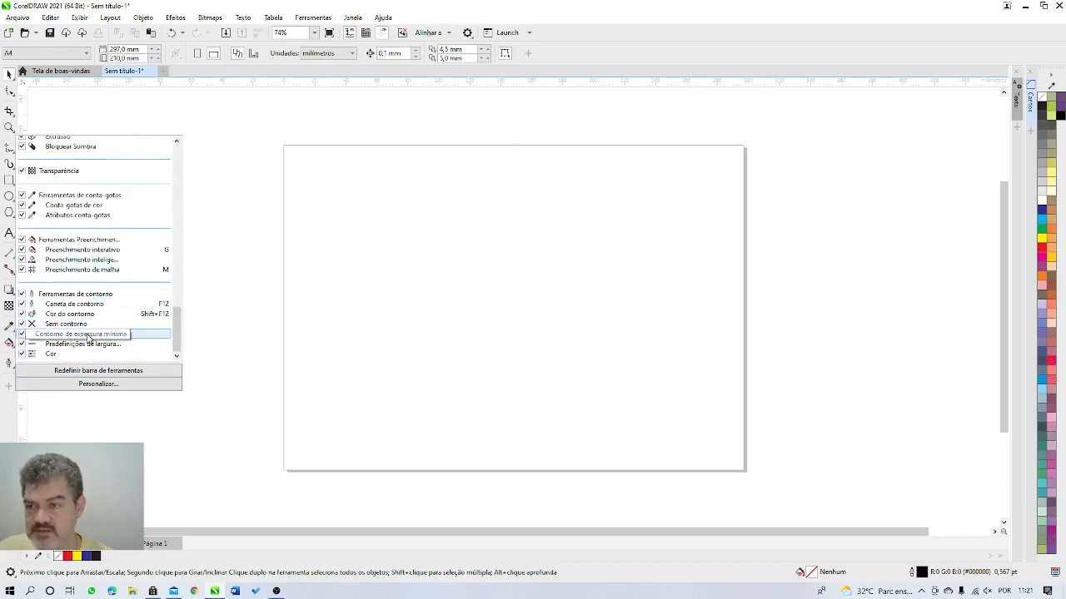
scroll(50, 337, "up", 2)
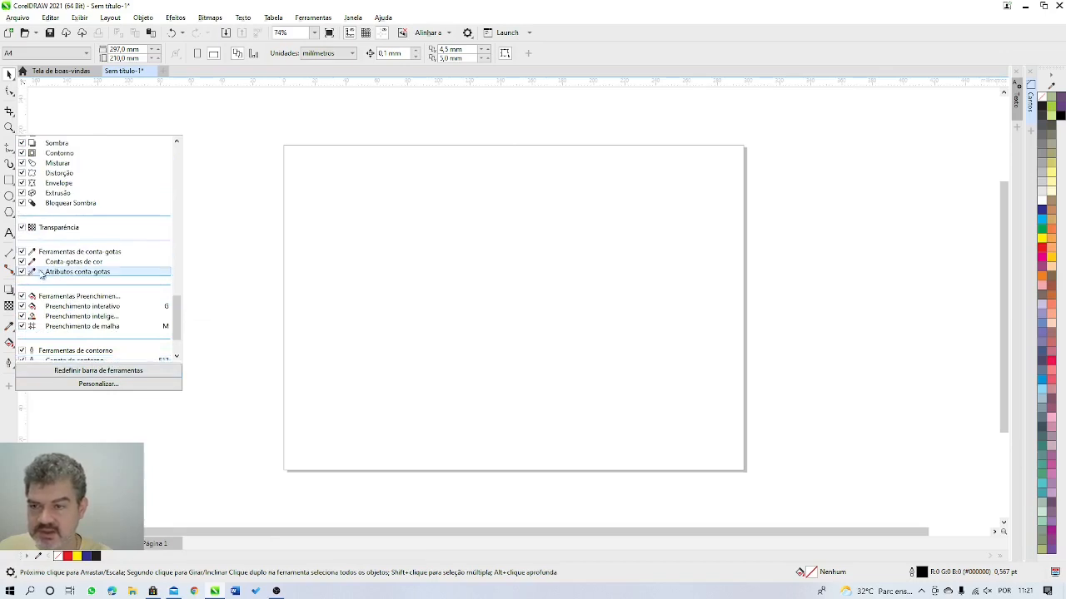
left_click(226, 205)
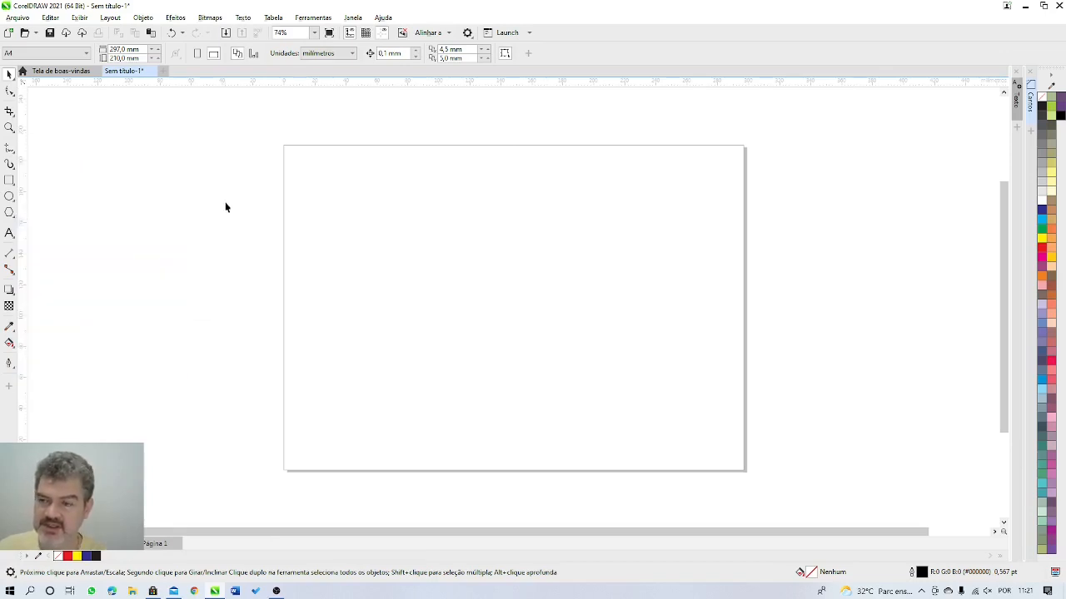
Step: Show the shape-editing tools grouped with the Forma tool in the toolbox
left_click(10, 75)
left_click(14, 96)
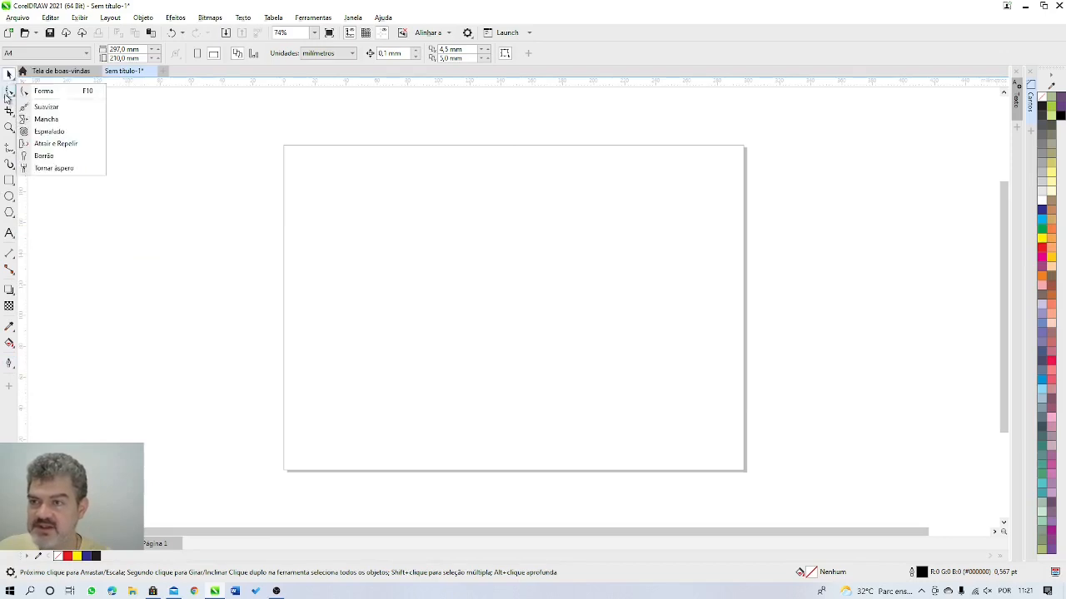
left_click(14, 95)
left_click(14, 96)
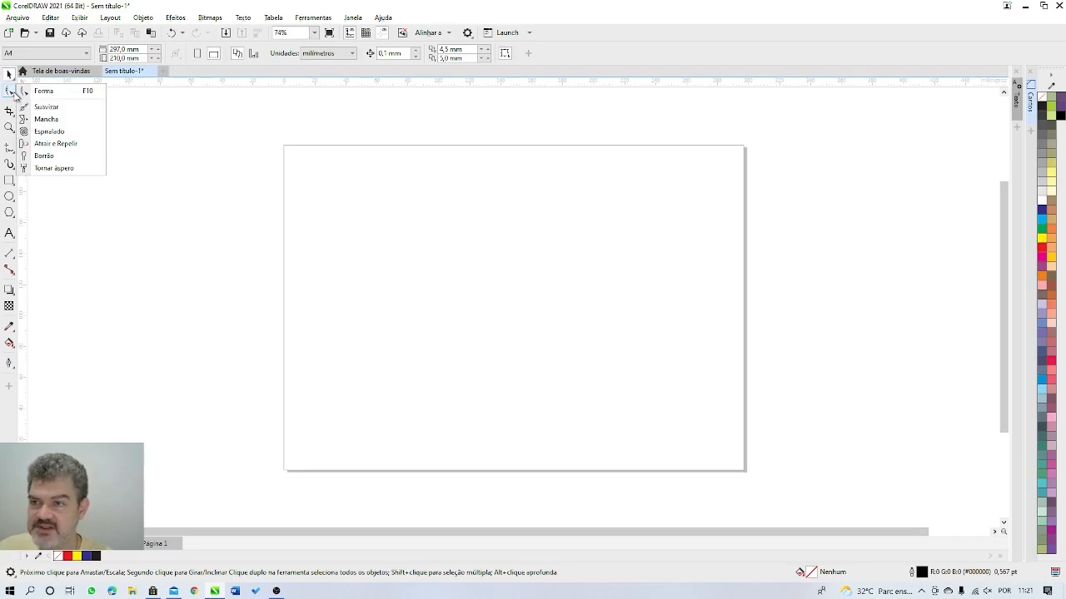
Step: Show the remaining toolbox groups, from the Cortar cropping tools through the ellipse tools to the dimension and connector tools
mouse_move(11, 113)
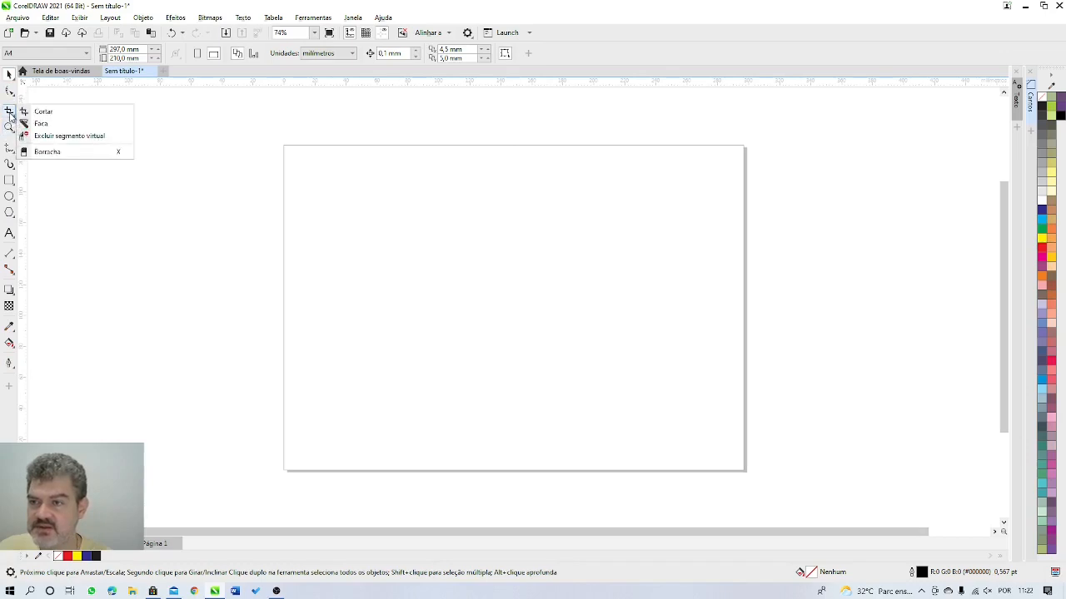
mouse_move(10, 154)
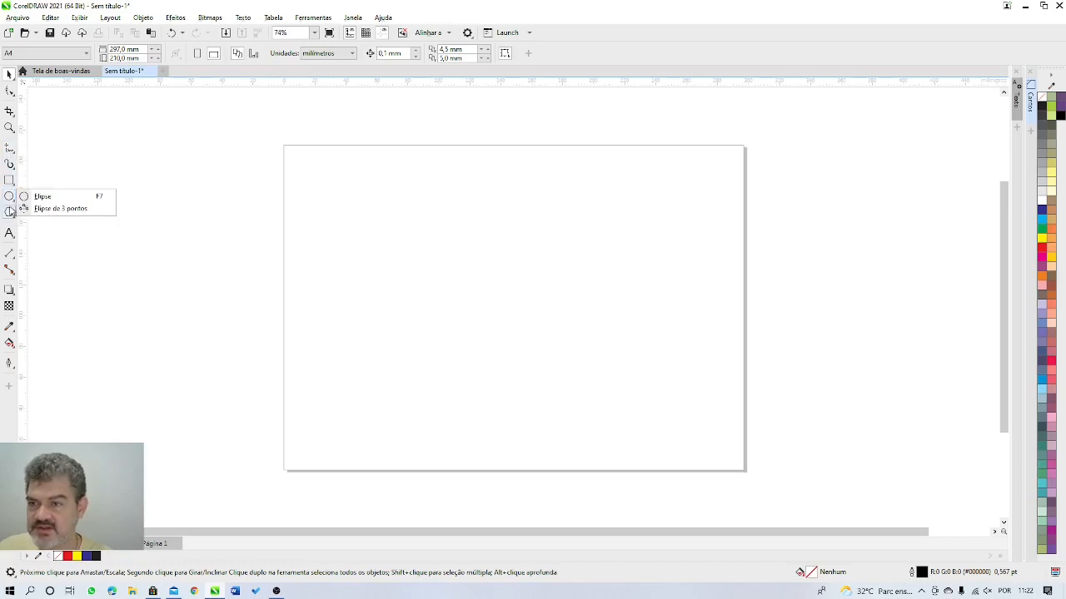
mouse_move(8, 234)
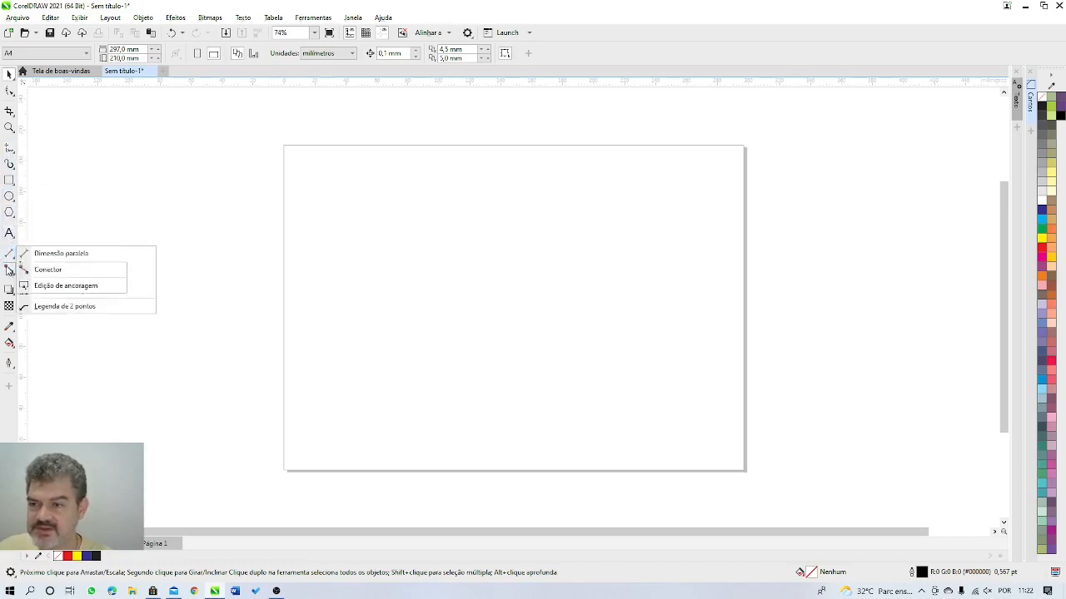
mouse_move(10, 293)
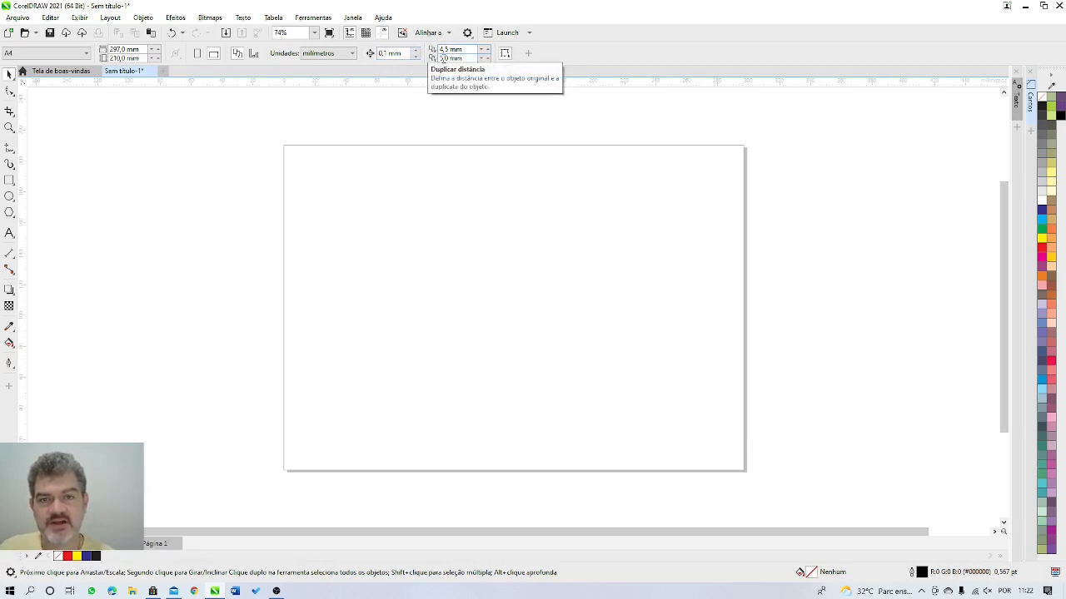
Step: Set both the horizontal and vertical duplicate distances to 0 mm
double_click(445, 49)
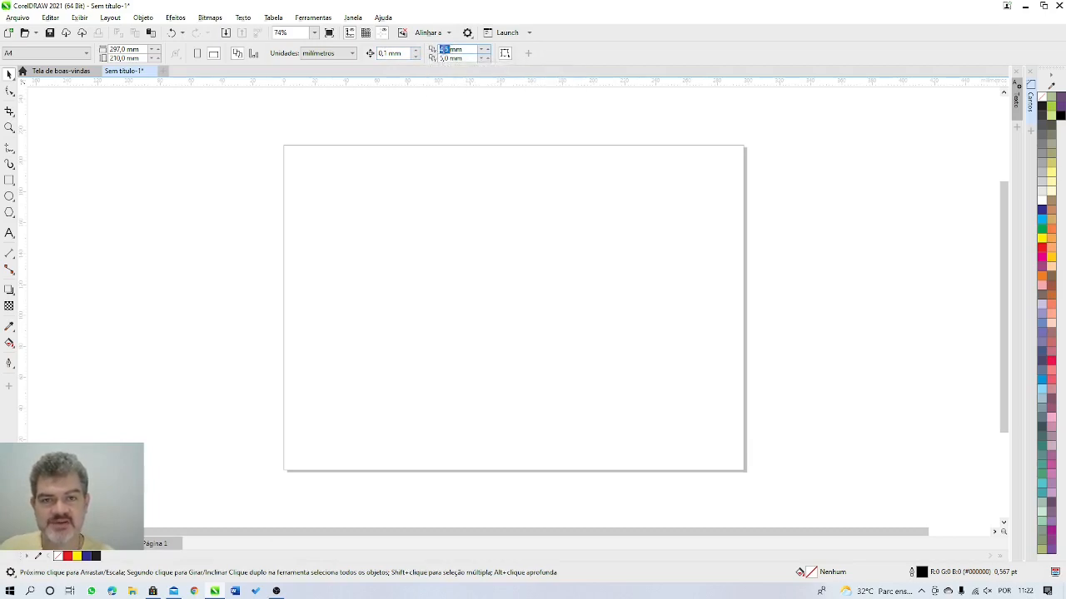
type("00000000")
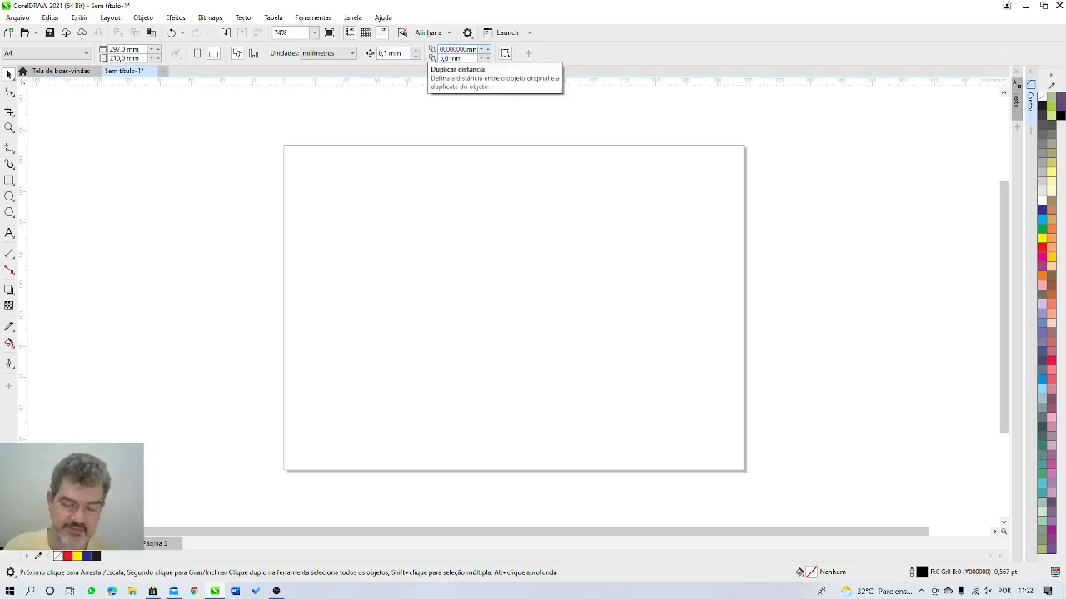
key("Return")
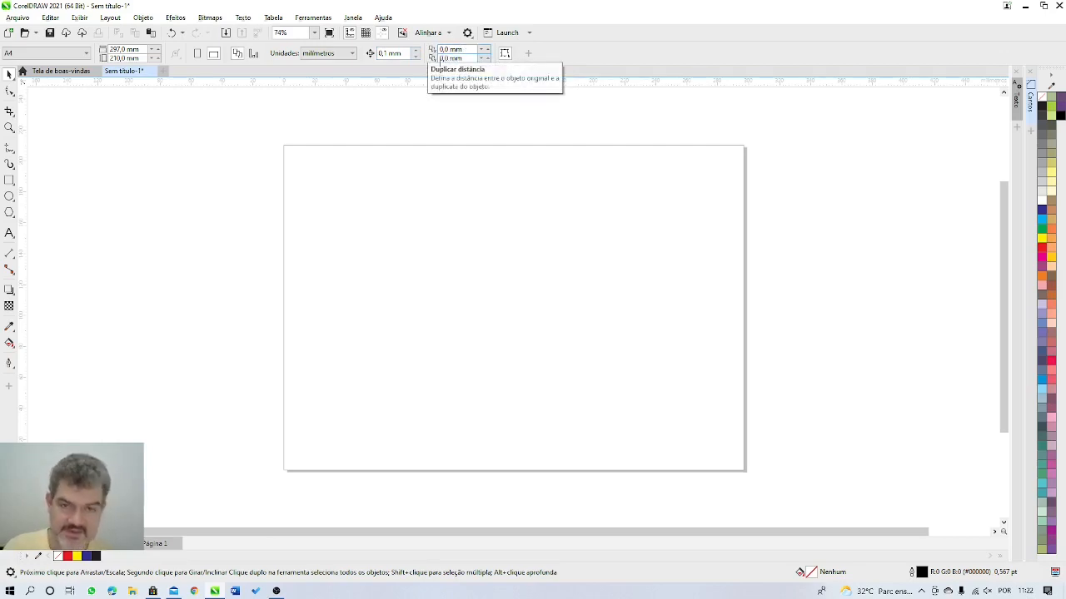
Step: Draw a square about 42 mm wide in the left half of the page and switch to the Selection tool
left_click(10, 180)
left_click_drag(382, 247, 442, 312)
left_click(9, 73)
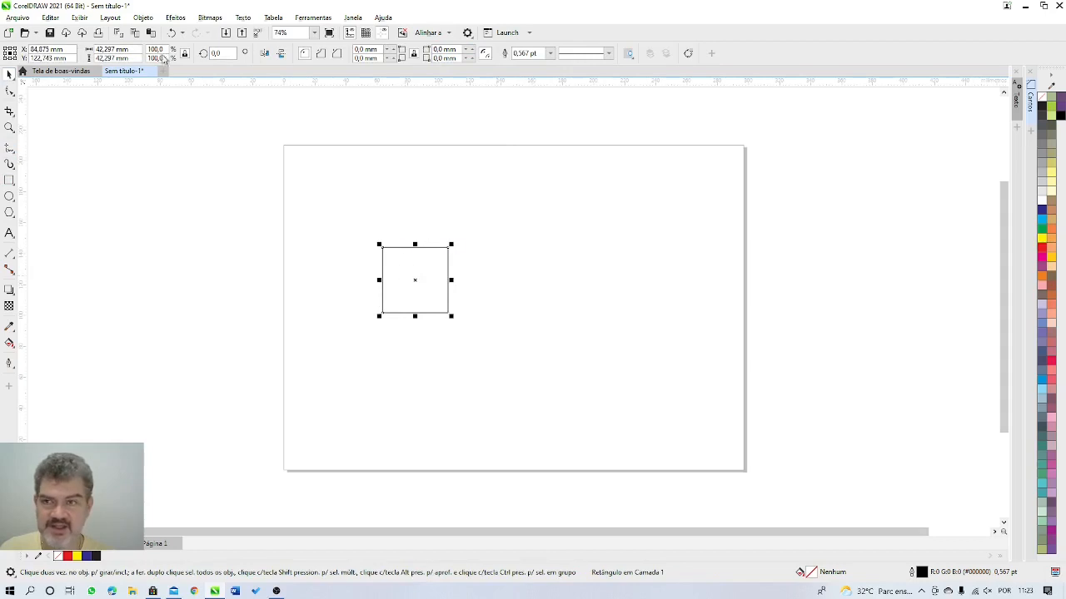
Step: Look up the Duplicar command among the editing commands and leave the square deselected
left_click(46, 18)
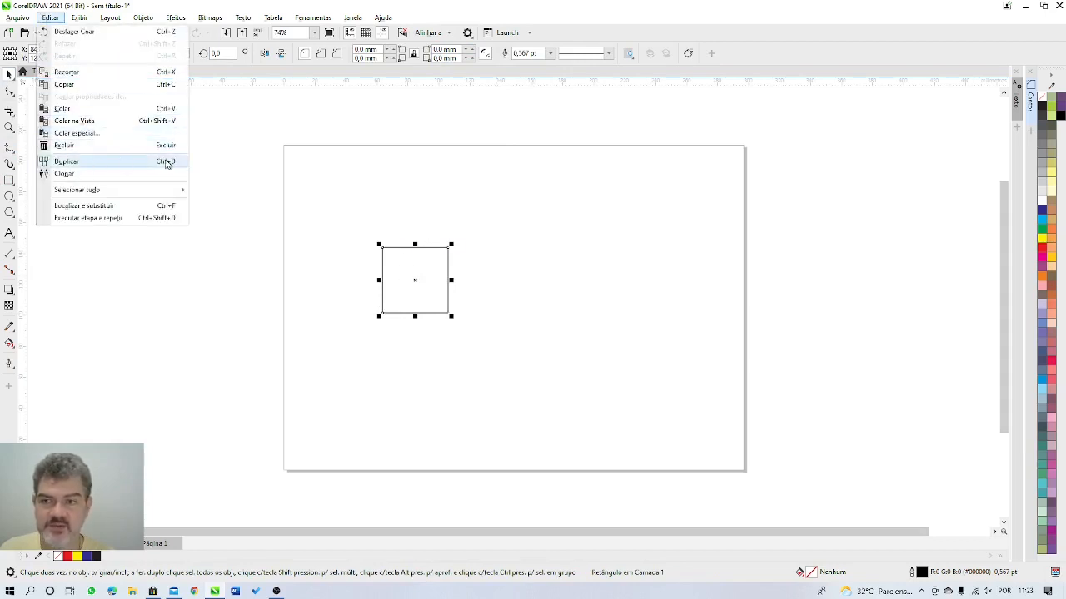
left_click(541, 241)
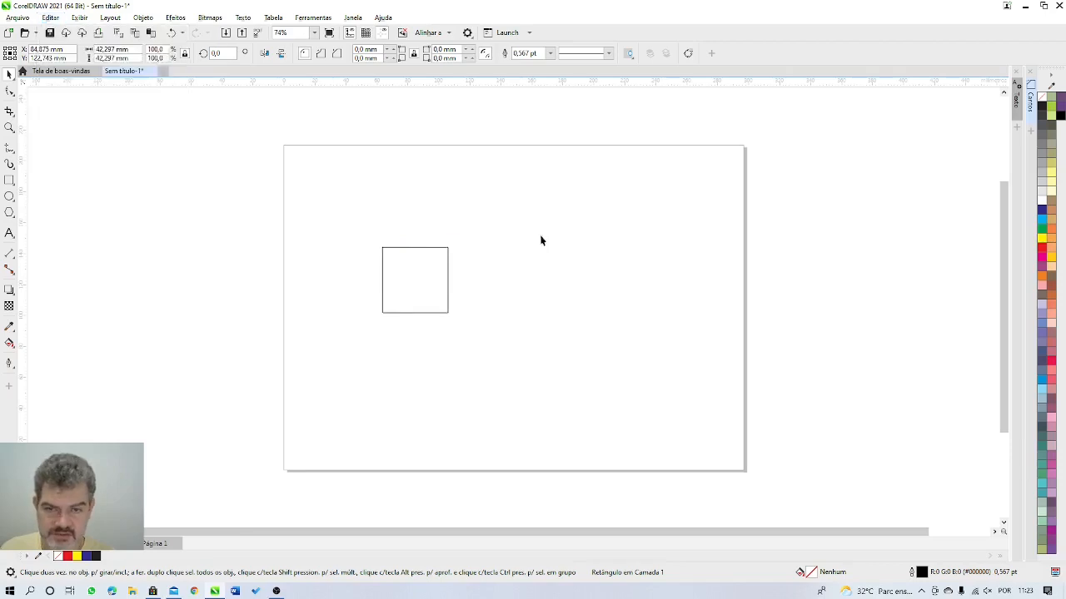
left_click(441, 269)
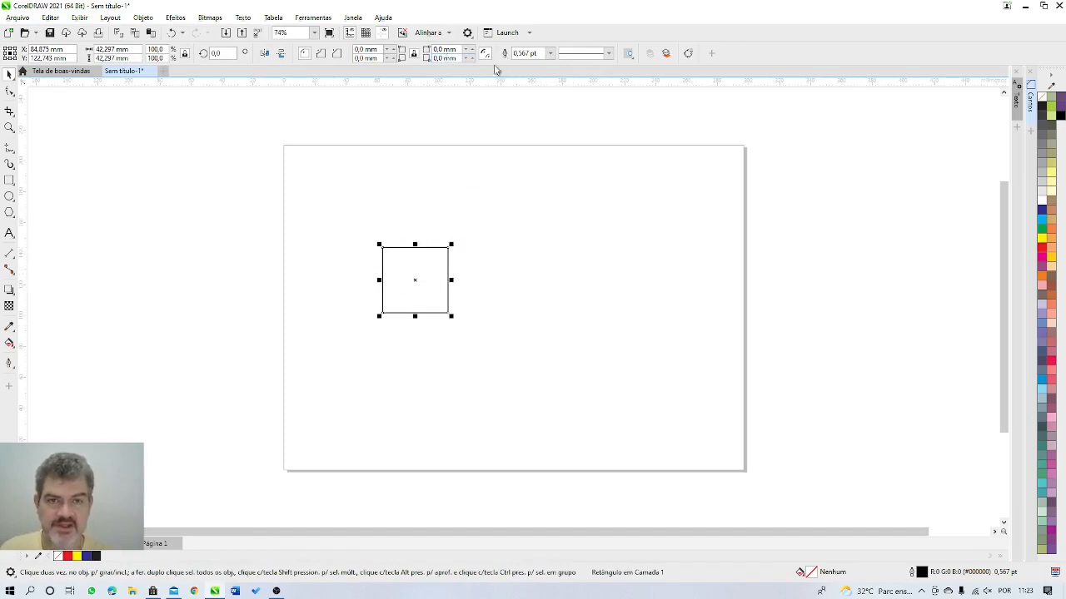
left_click(472, 191)
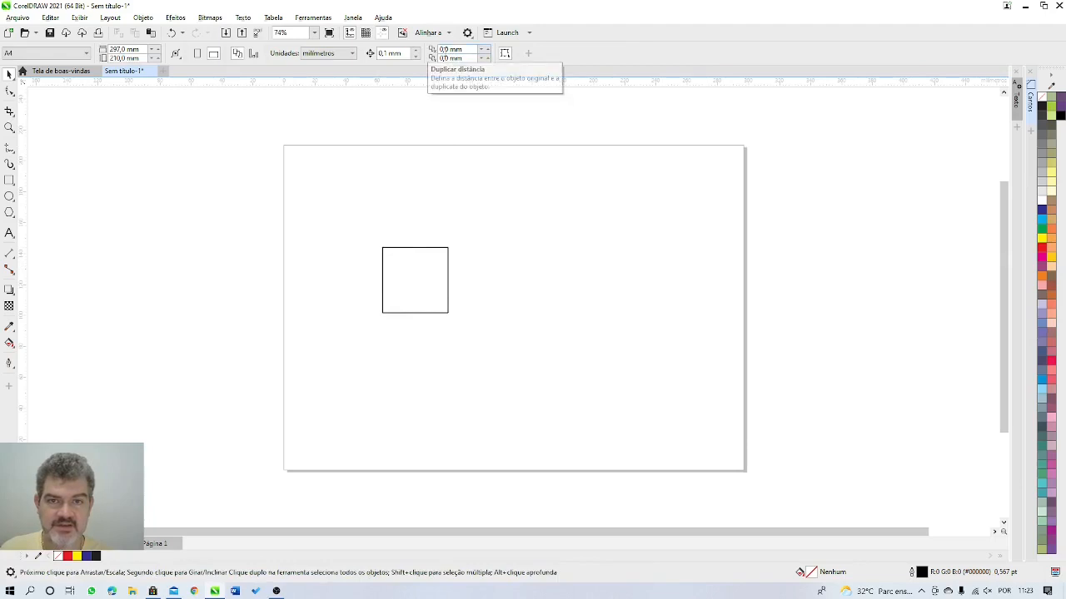
Step: Set both the horizontal and vertical duplicate distances to 10 mm
double_click(442, 49)
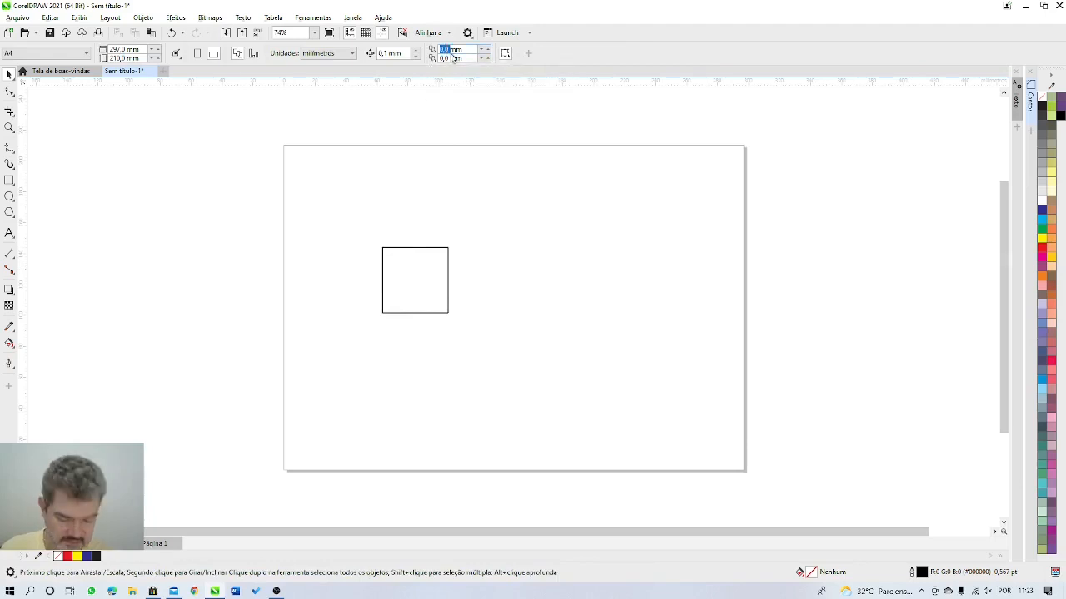
type("1mm")
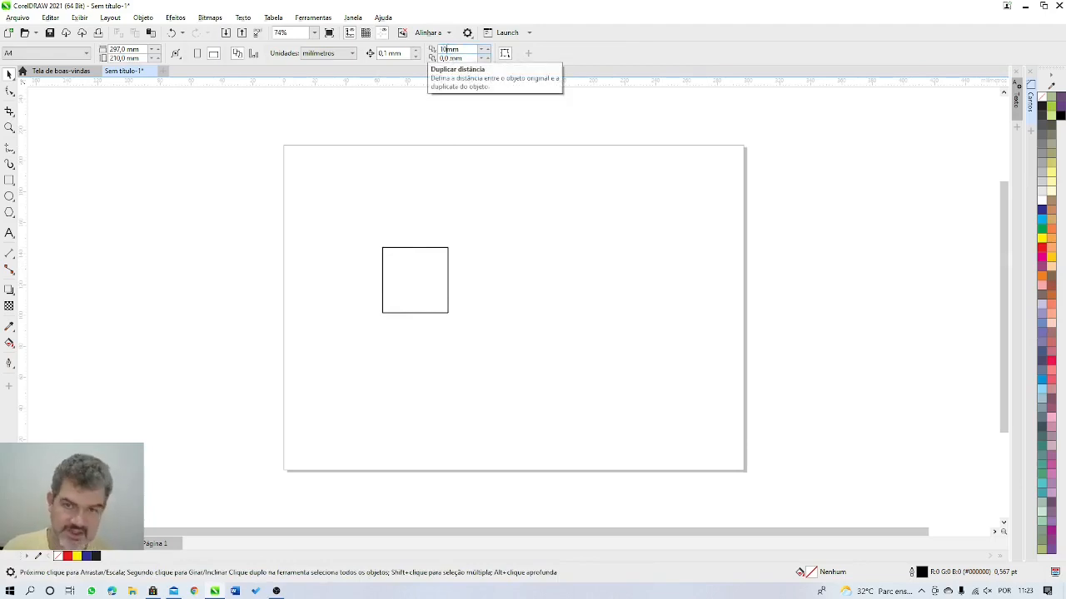
double_click(449, 58)
type("10")
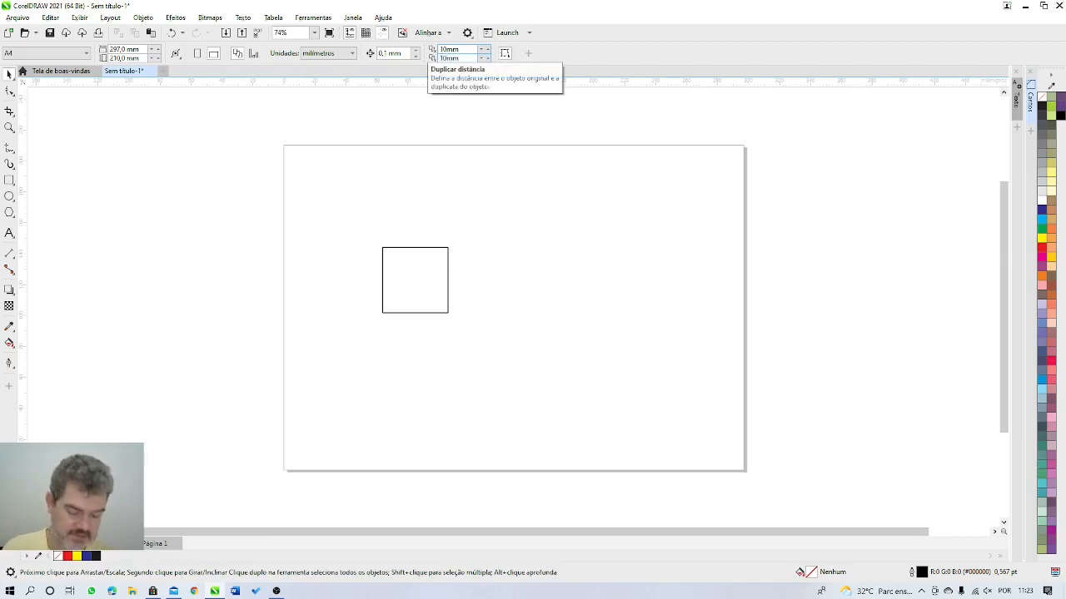
key("Return")
Step: Place a copy of the square about 59 mm to its right and duplicate that copy eight times
left_click(421, 283)
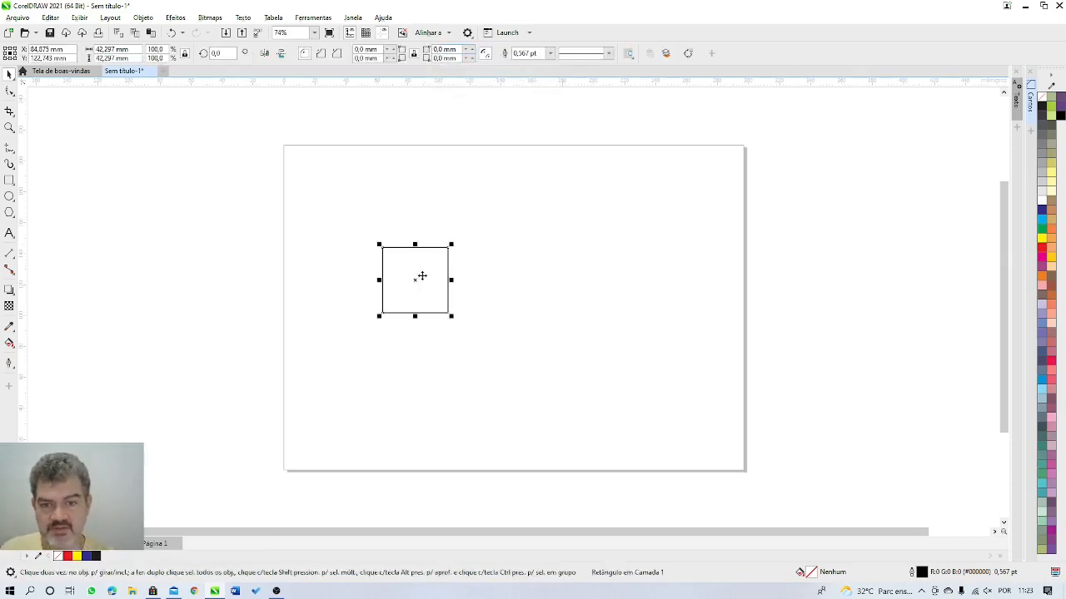
left_click_drag(417, 281, 504, 306)
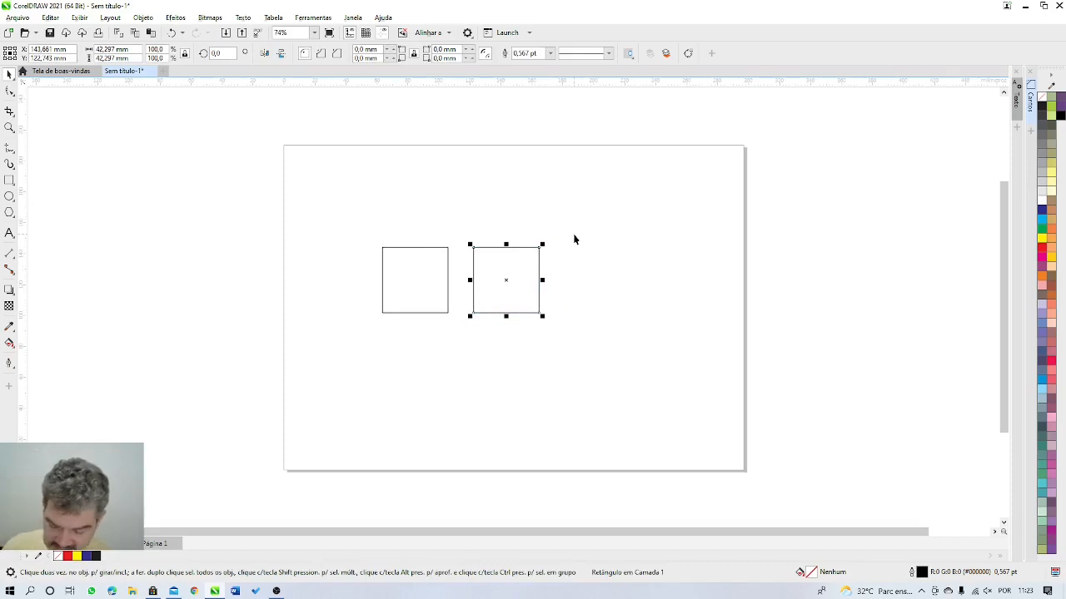
key("ctrl+d")
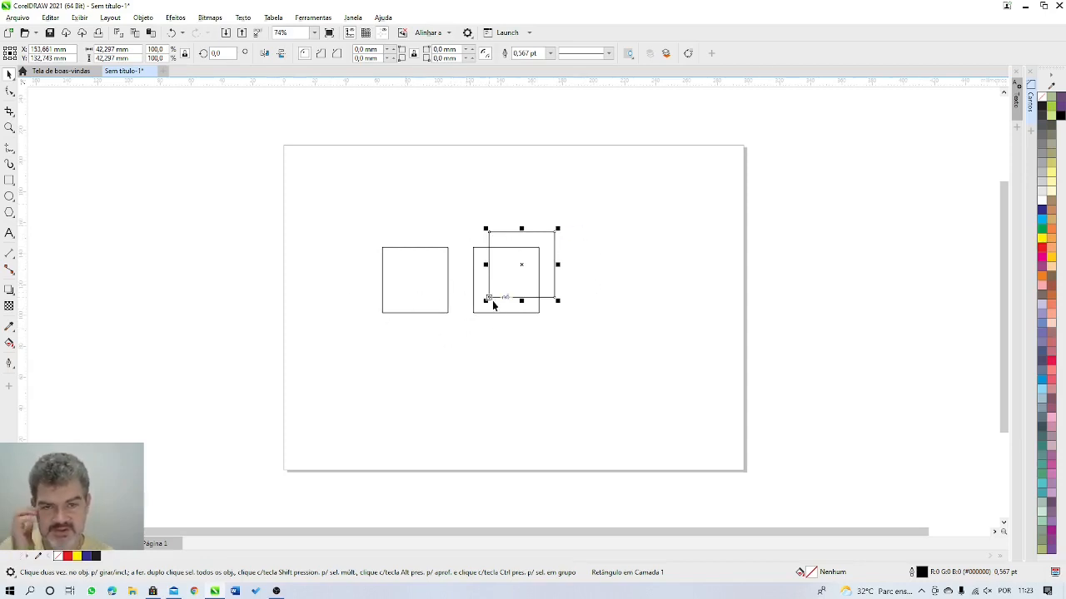
key("ctrl+d")
key("ctrl+d")
key("ctrl+d")
key("ctrl+d")
key("ctrl+d")
key("ctrl+d")
key("ctrl+d")
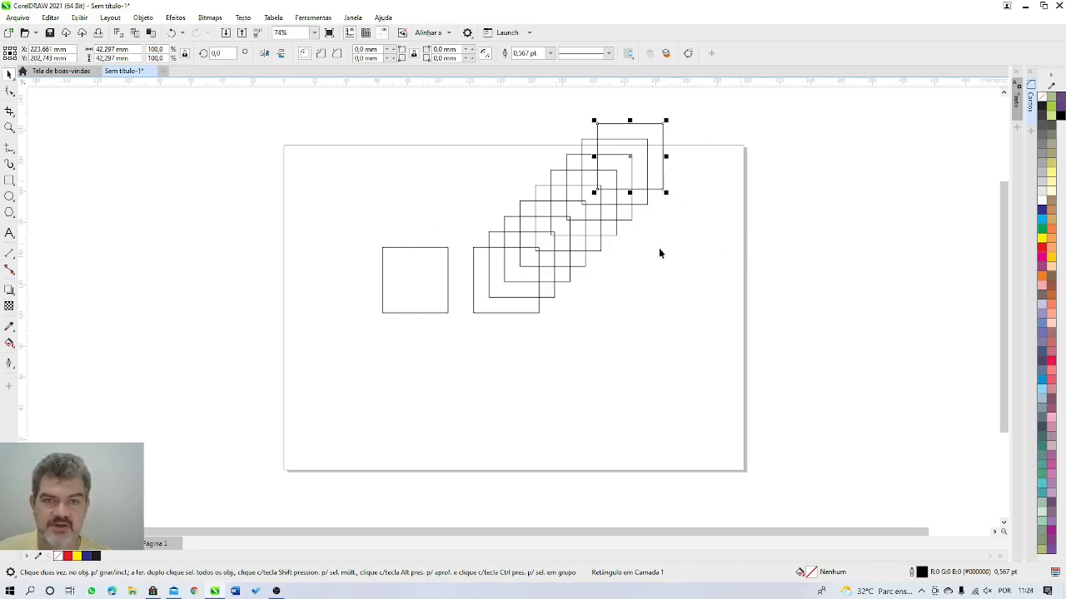
Step: Set the vertical duplicate distance to 0 mm and duplicate the original left square six times
left_click(383, 165)
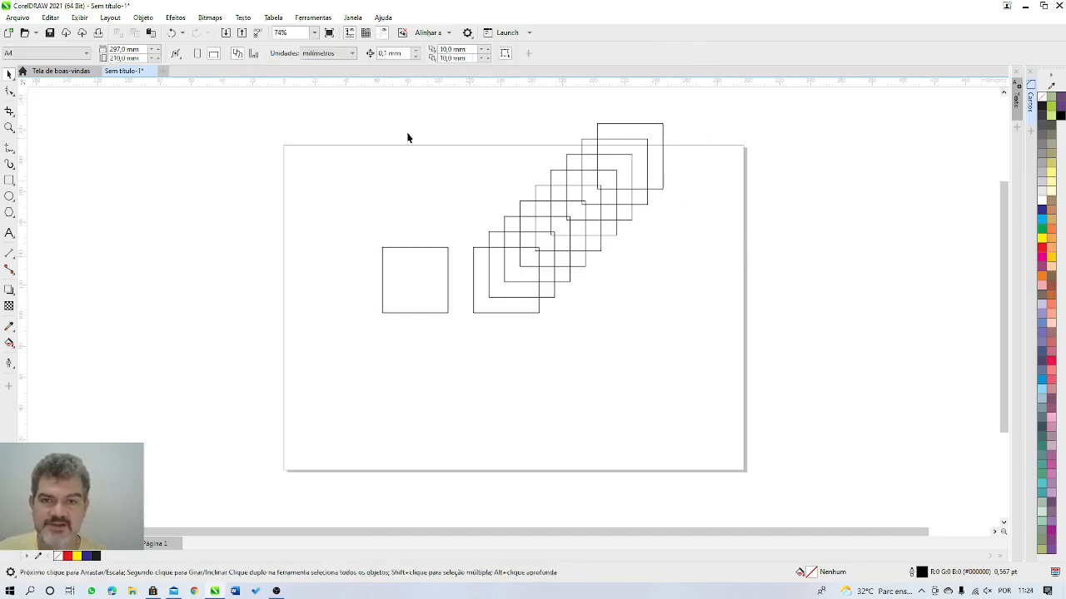
double_click(444, 58)
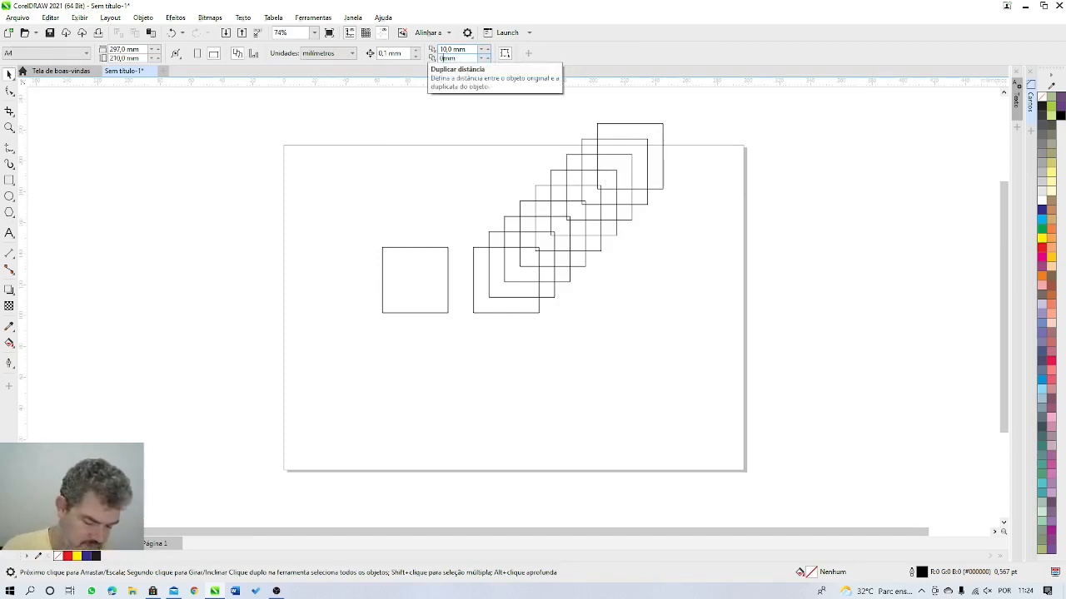
left_click(407, 289)
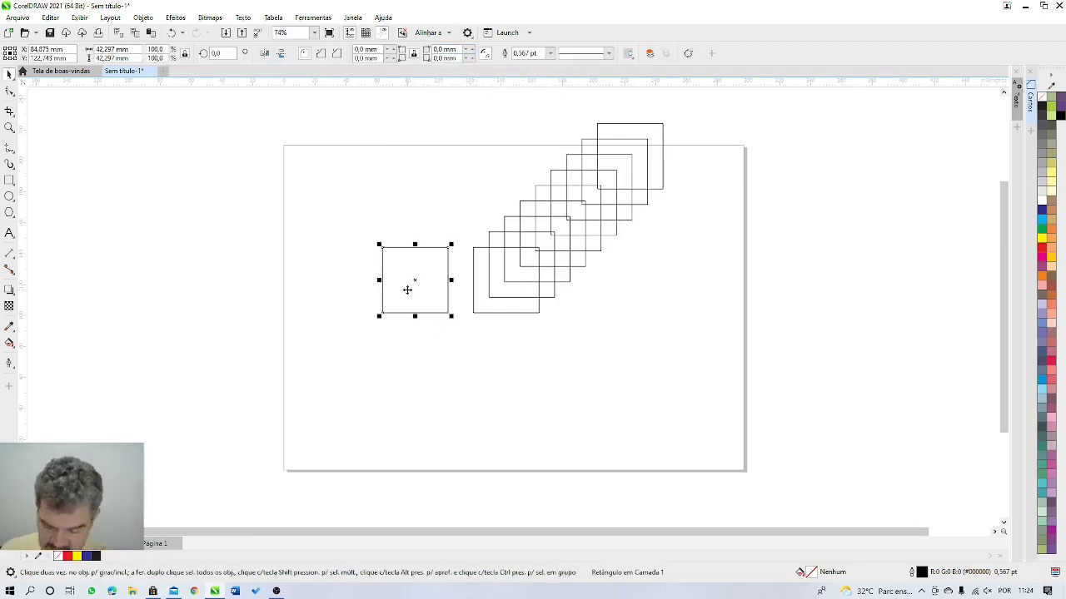
key("ctrl+e")
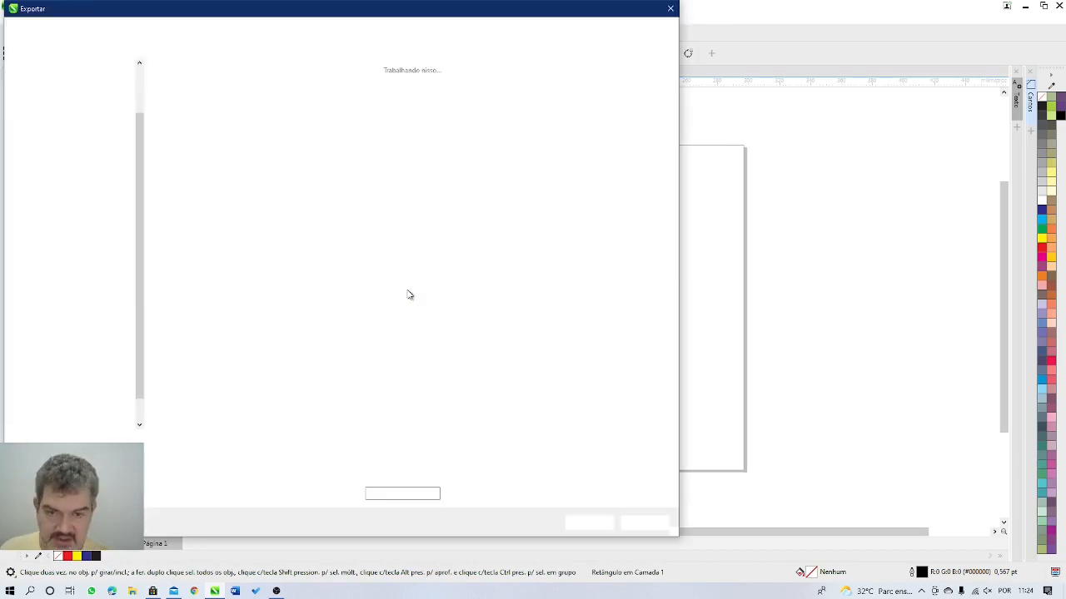
key("Escape")
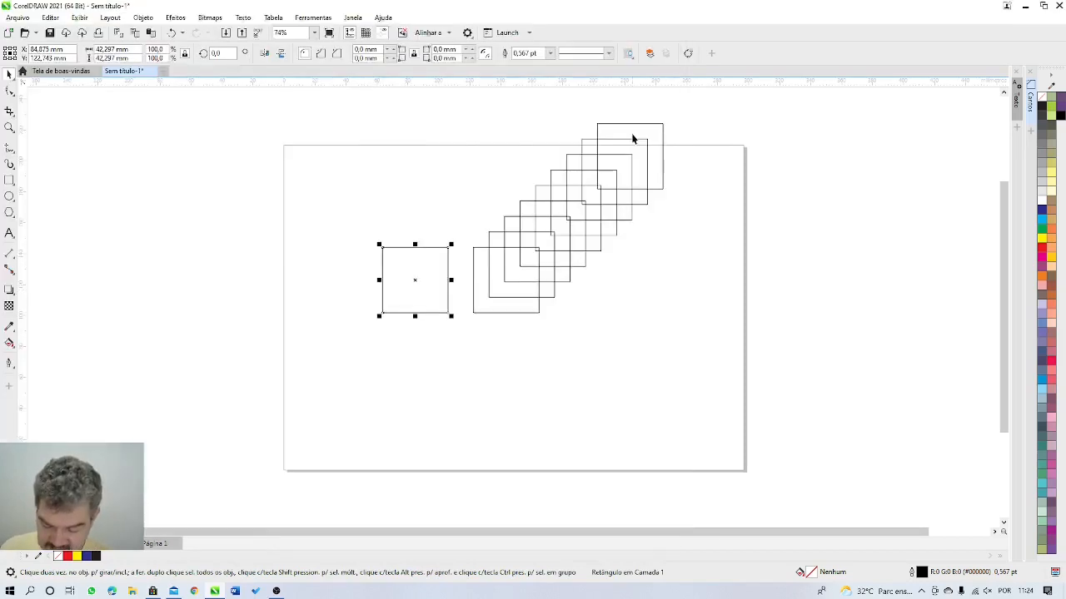
key("ctrl+d")
key("ctrl+d")
key("ctrl+d")
key("ctrl+d")
key("ctrl+d")
key("ctrl+d")
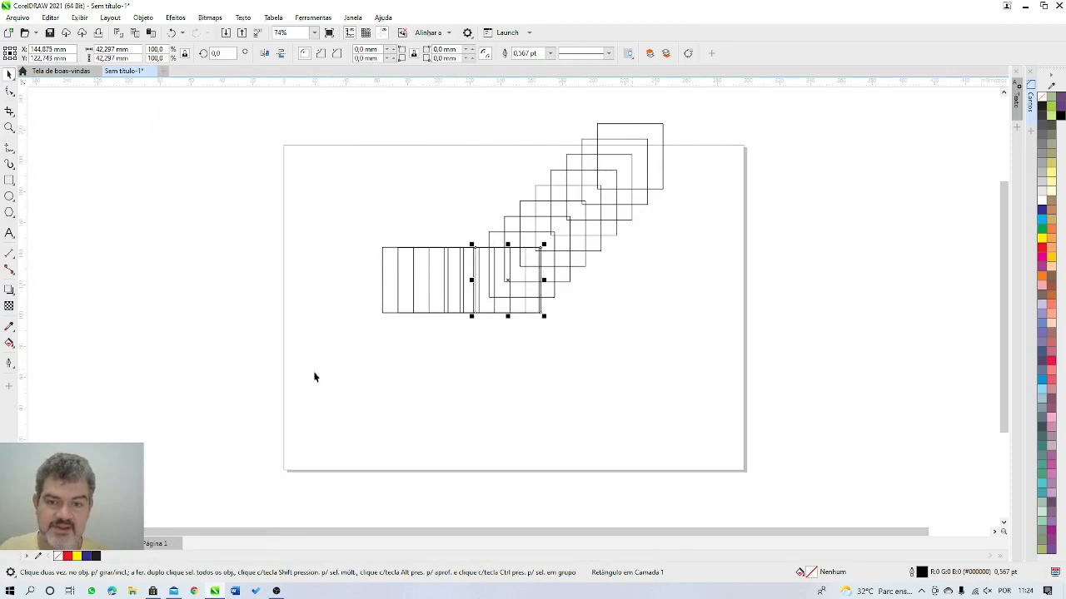
Step: Delete all the copied squares and move the original square to about X 150 mm, Y 138 mm
left_click_drag(689, 106, 388, 401)
key("Delete")
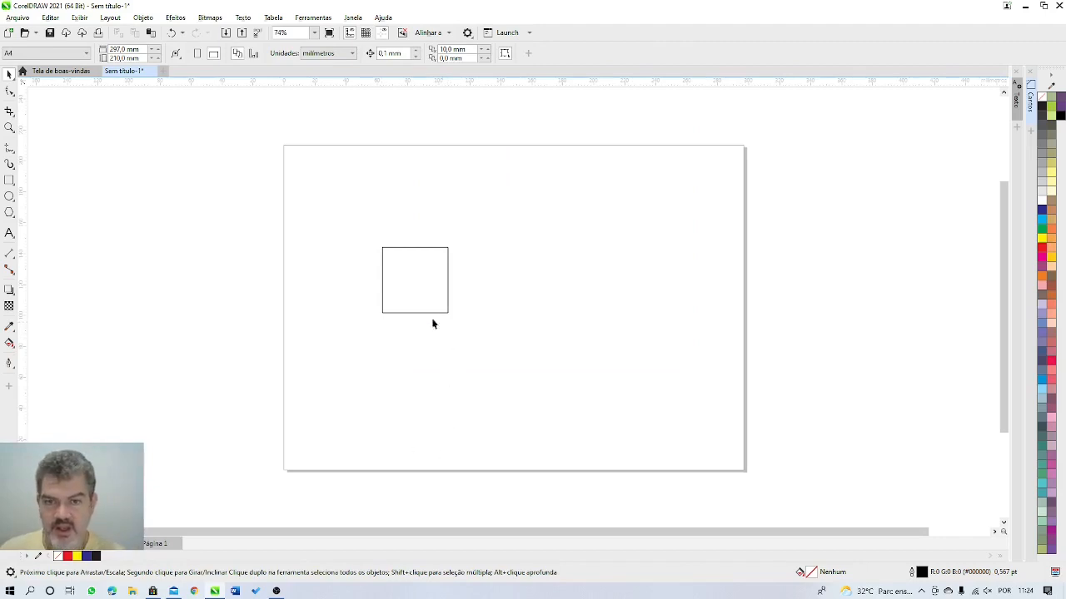
left_click(401, 286)
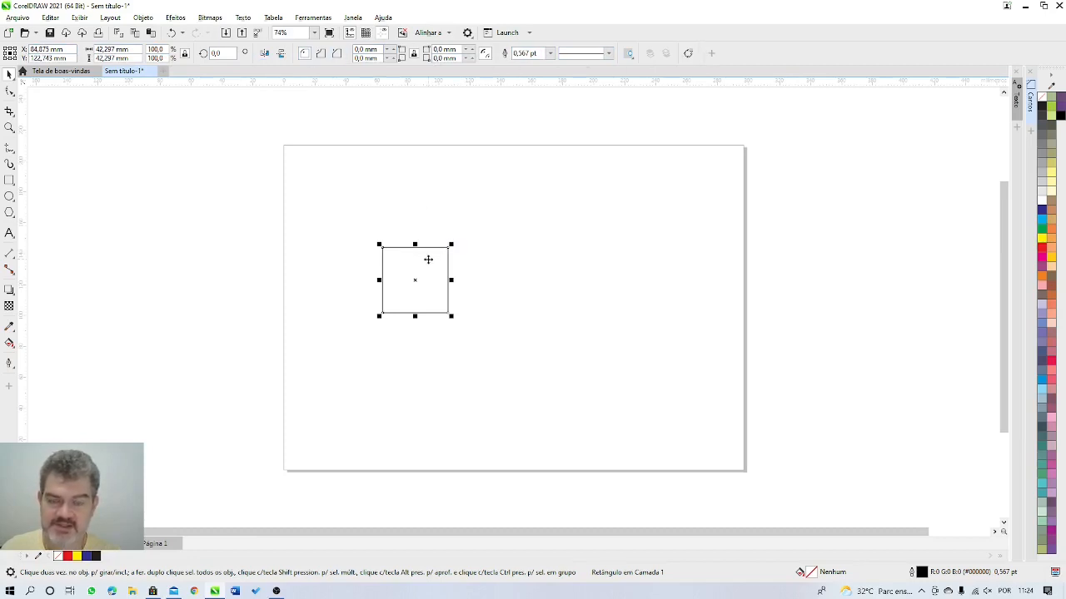
left_click_drag(428, 259, 529, 235)
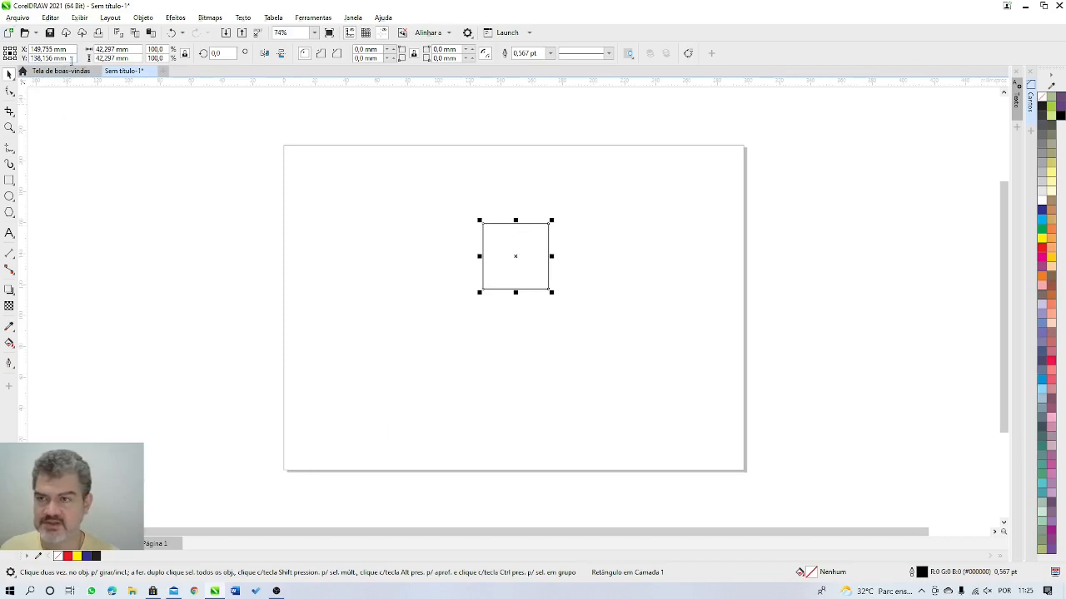
Step: Set the square's position to X 0 mm and Y 0 mm, and deselect it
double_click(44, 50)
type("0mm")
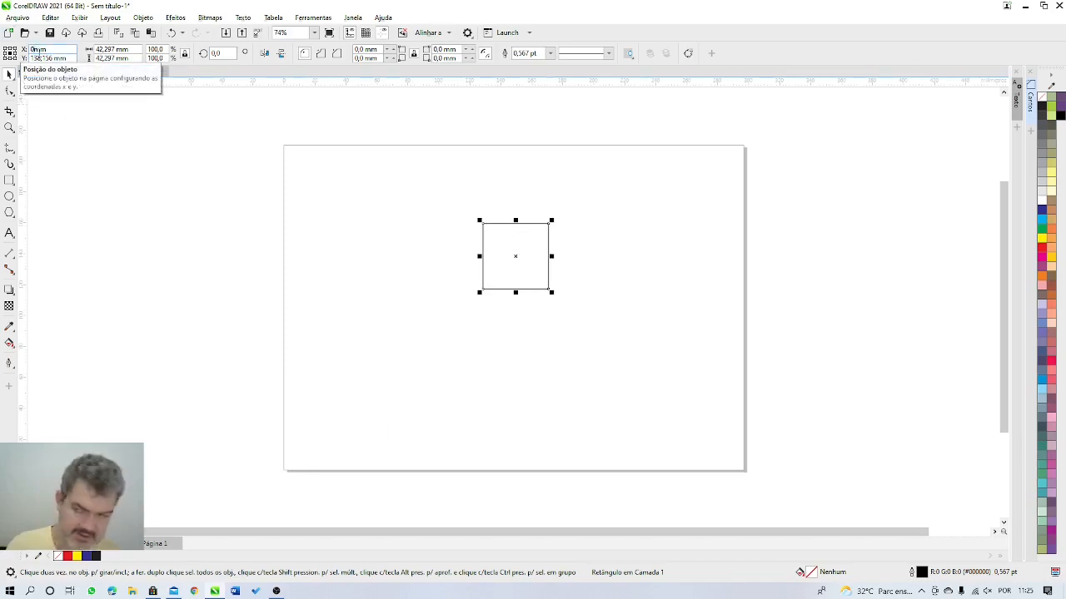
double_click(37, 58)
type("0")
key("Return")
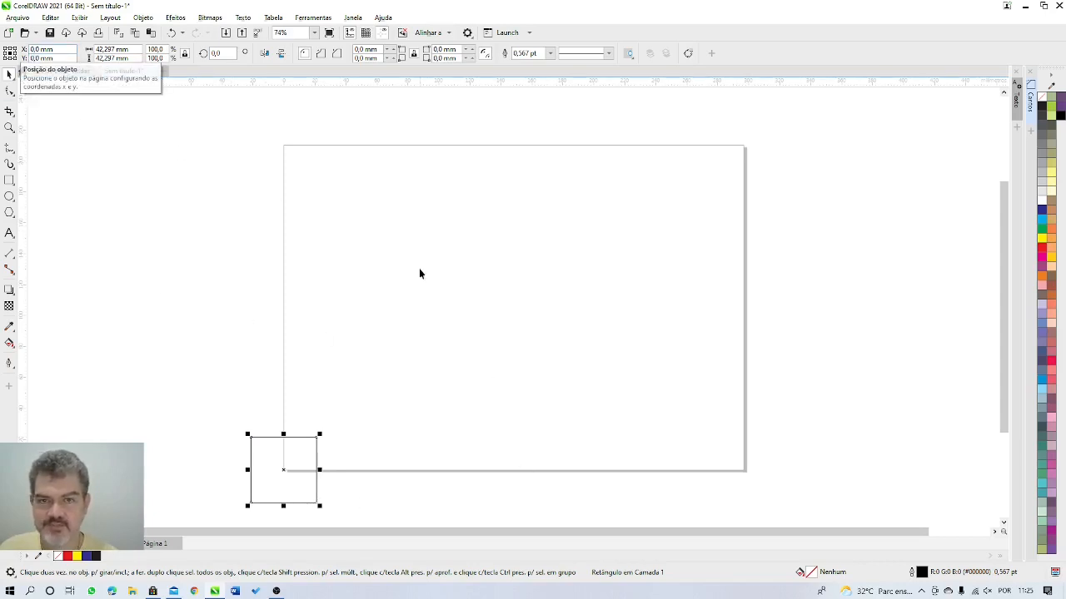
left_click(802, 240)
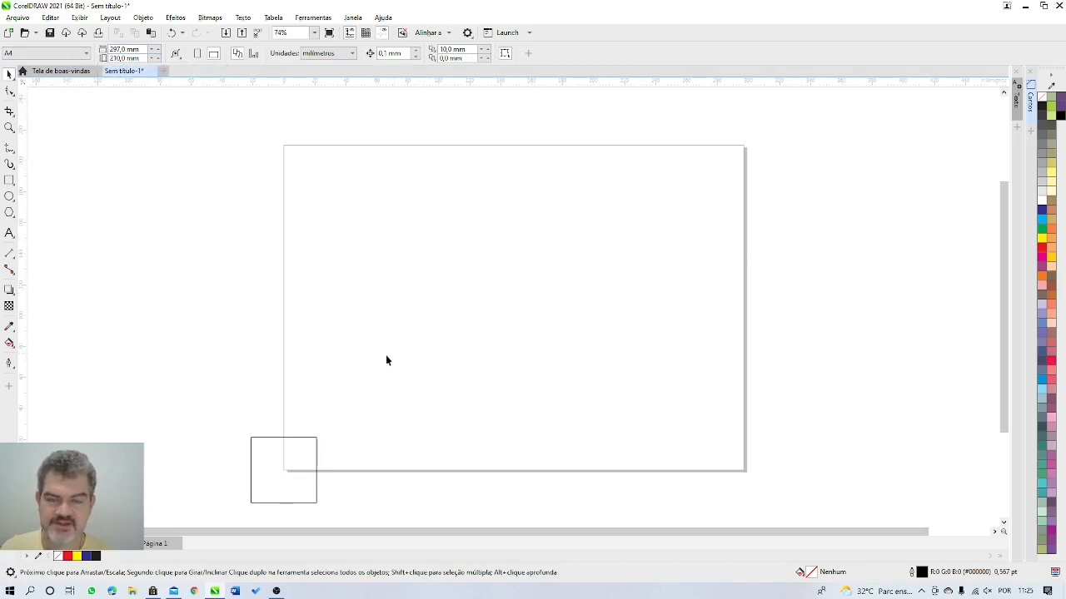
Step: Center the square on the page and deselect it
left_click(298, 481)
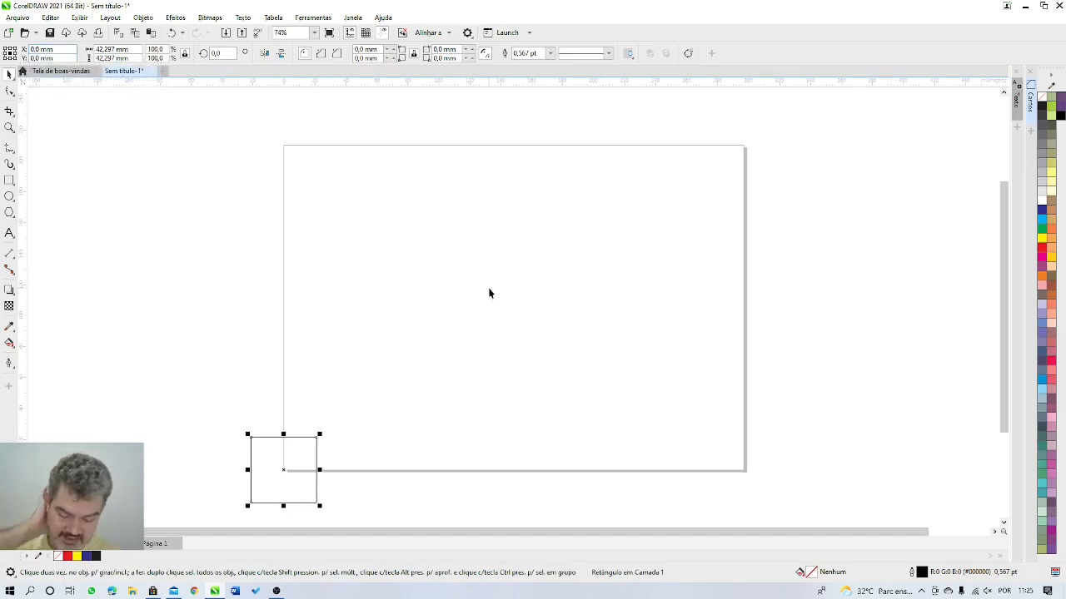
key("p")
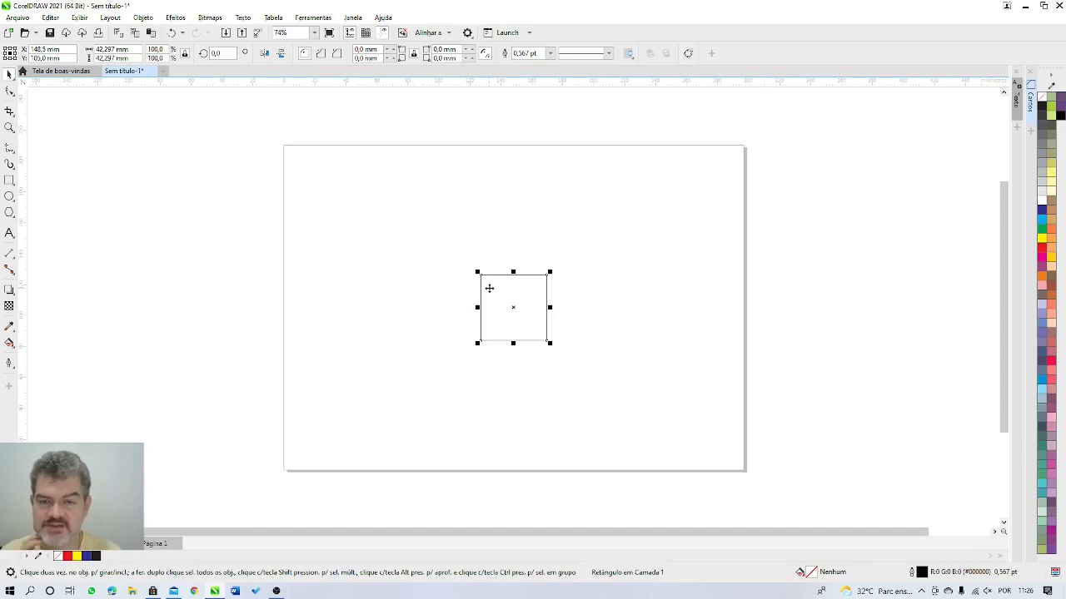
left_click(428, 232)
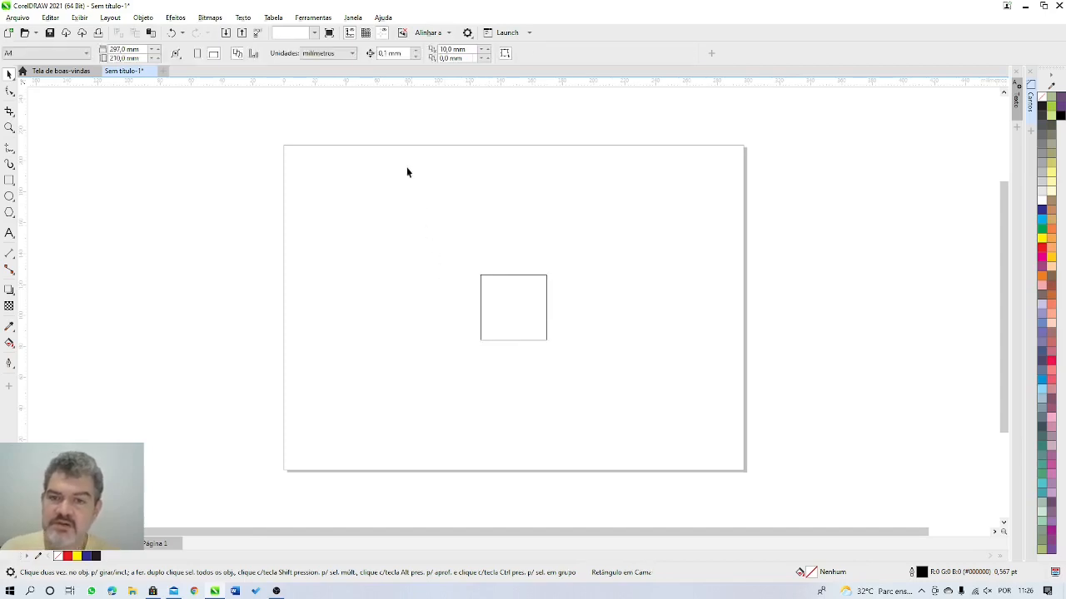
Step: Open the customization options for commands, select the Abrir command, and view its general and shortcut key settings
left_click(322, 18)
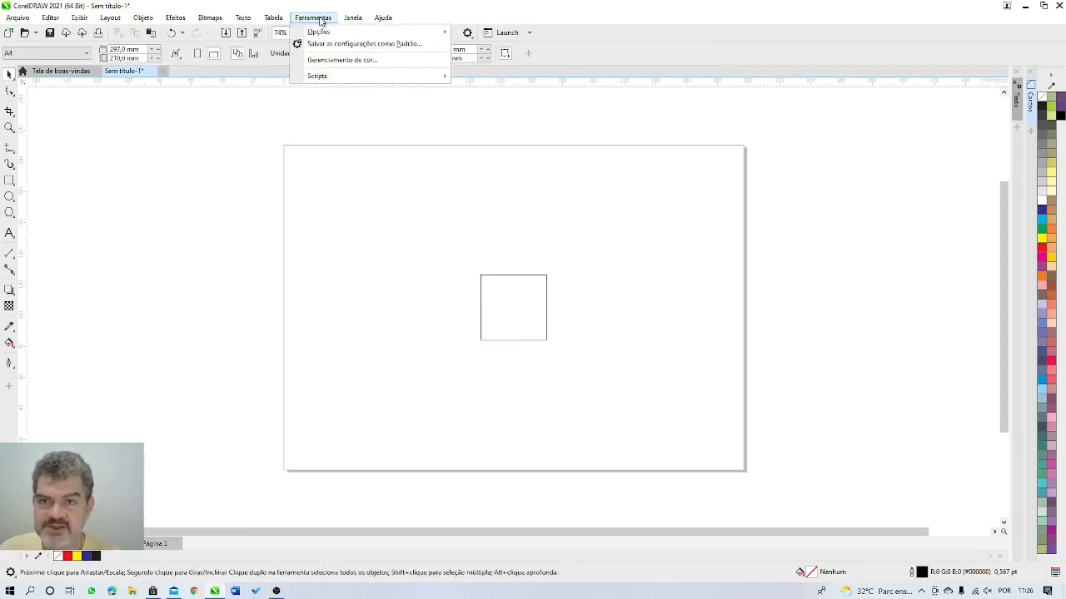
mouse_move(319, 33)
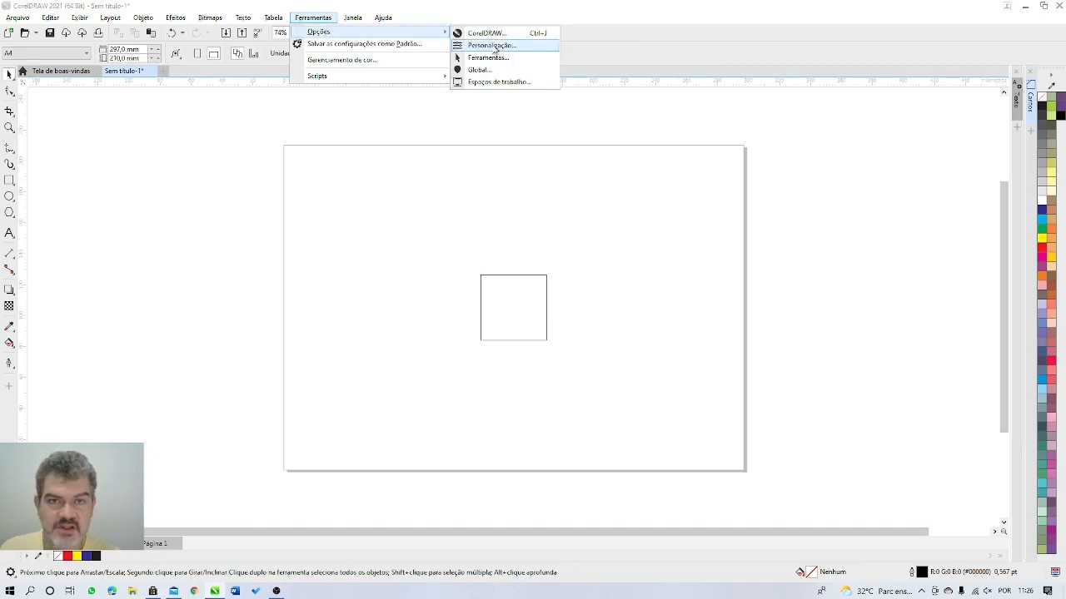
left_click(491, 45)
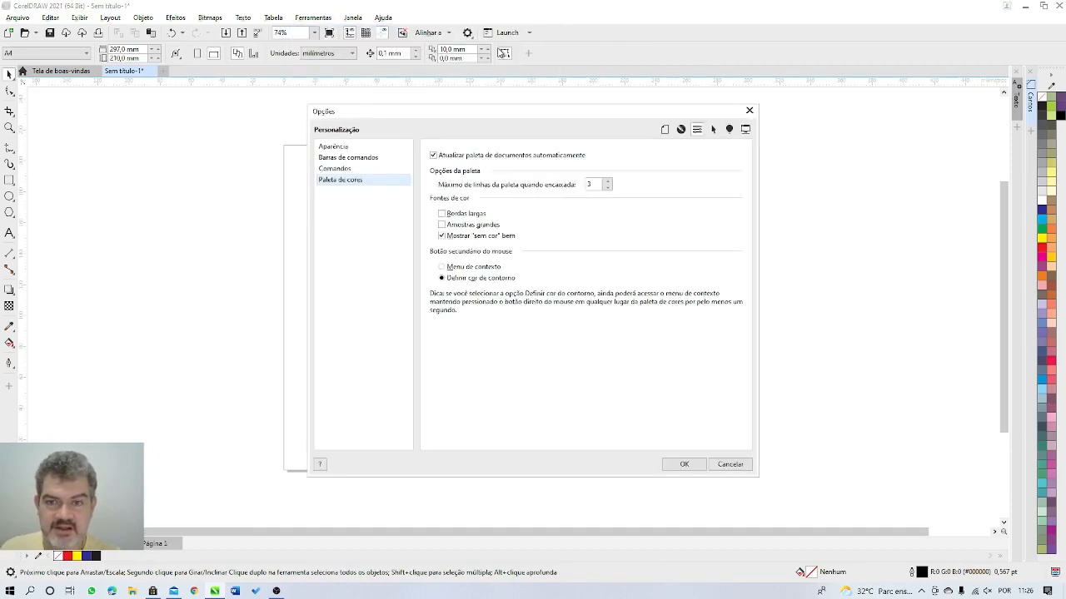
left_click(335, 169)
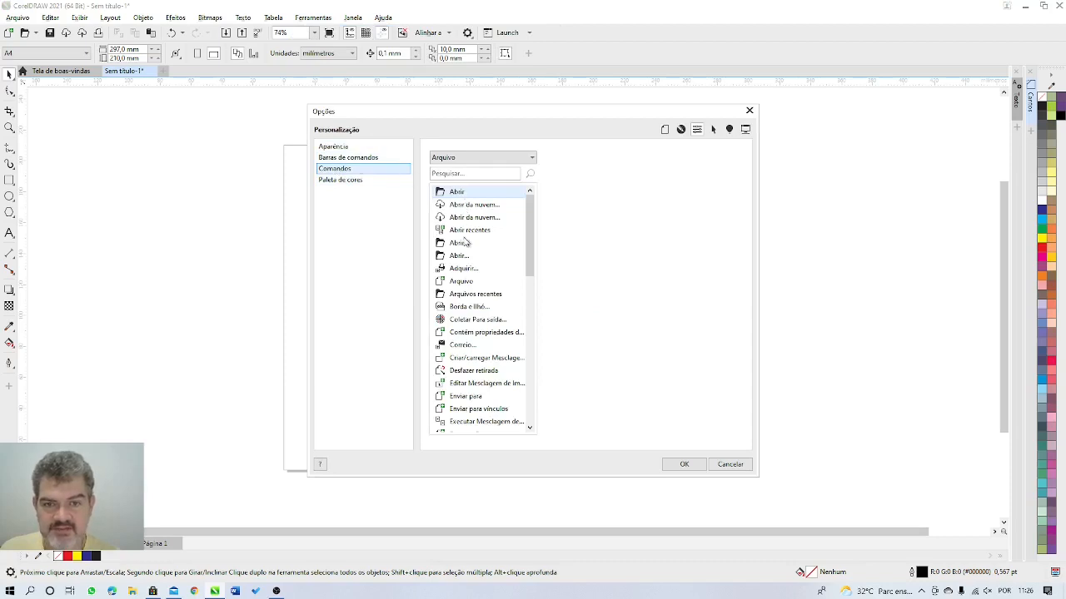
left_click(456, 196)
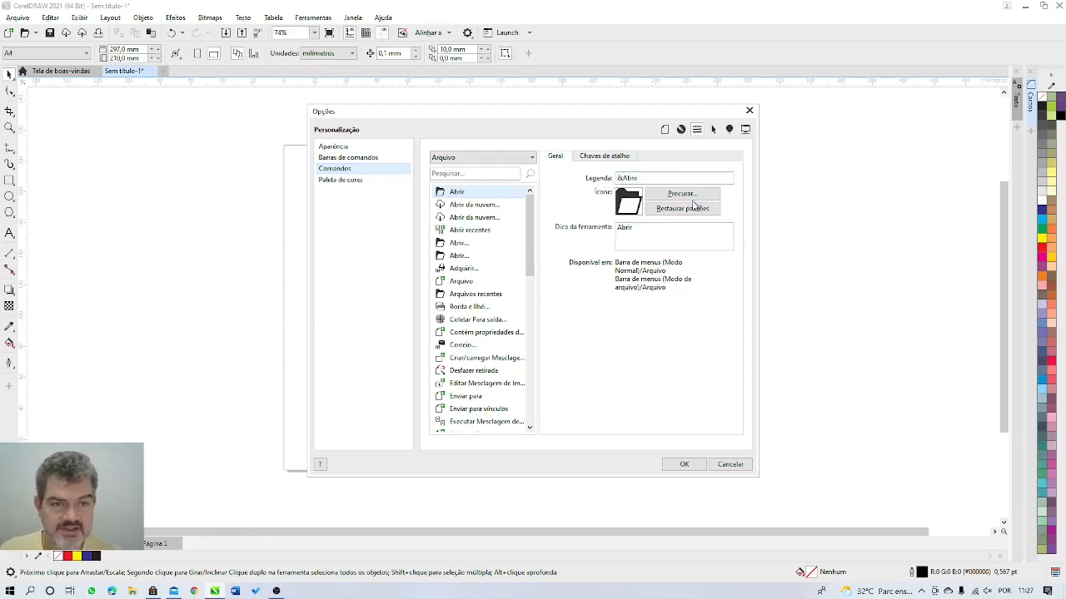
left_click(605, 157)
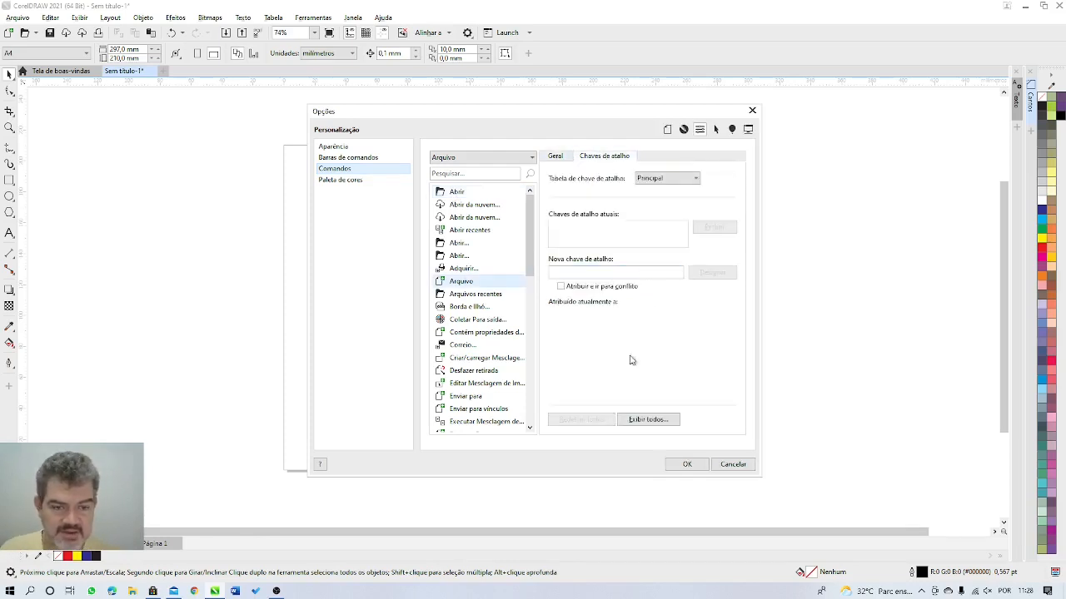
Step: Display the full list of shortcut keys, skim its first entries, and close it
left_click(635, 420)
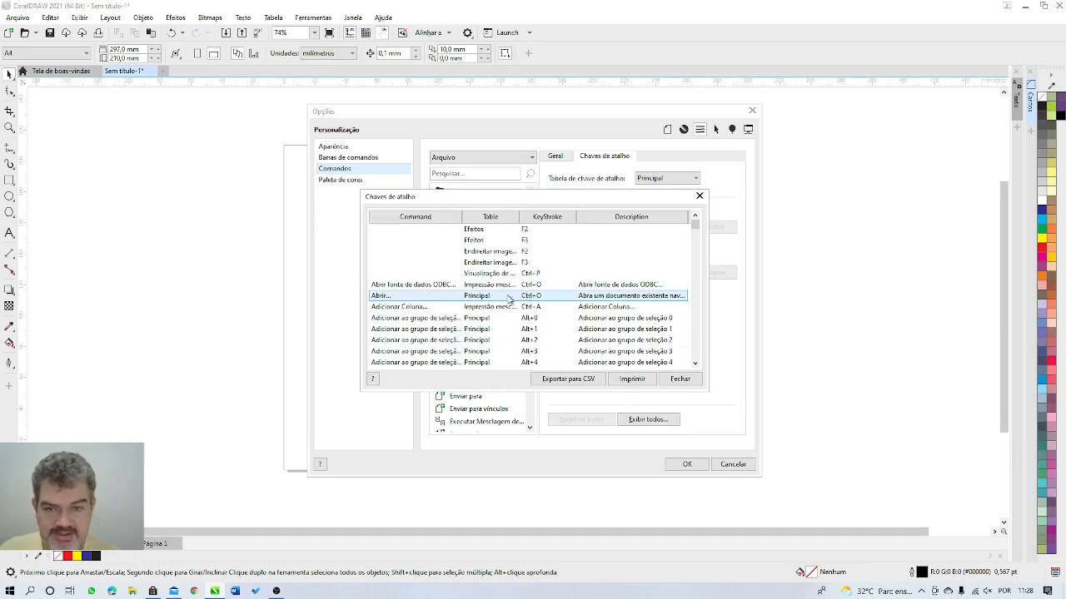
scroll(527, 296, "down", 4)
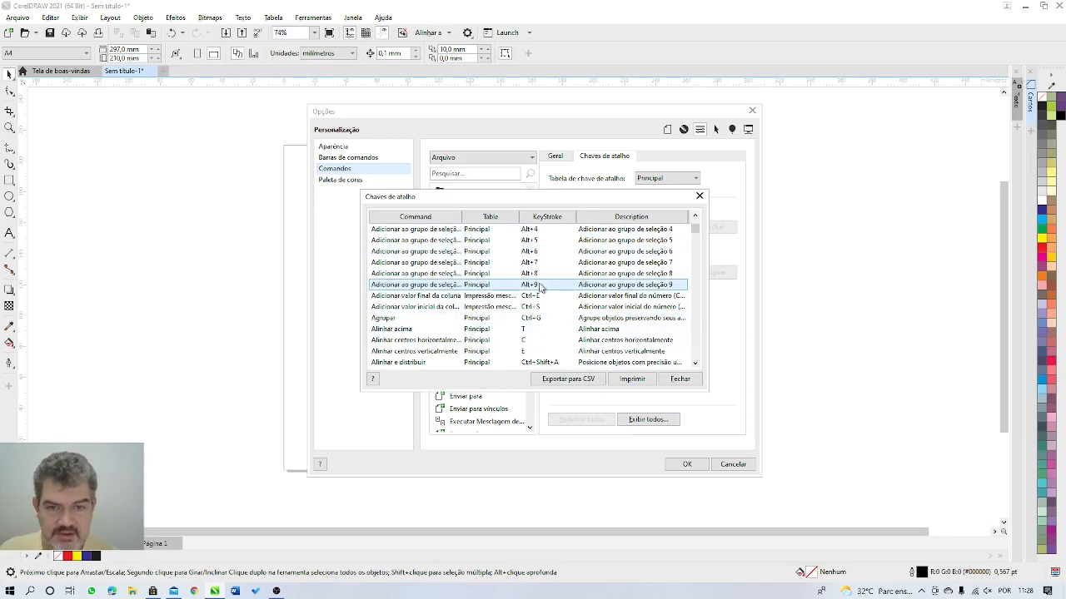
left_click(680, 379)
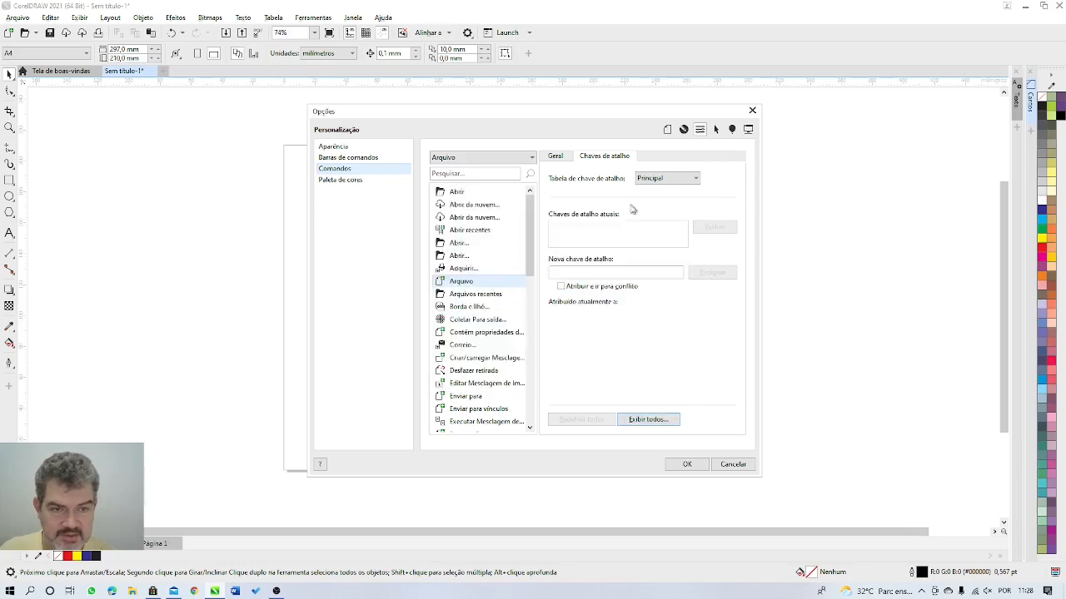
Step: Reopen the full shortcut key list and examine the commands and keystrokes in its opening section, from Abrir to the conversion commands
left_click(646, 423)
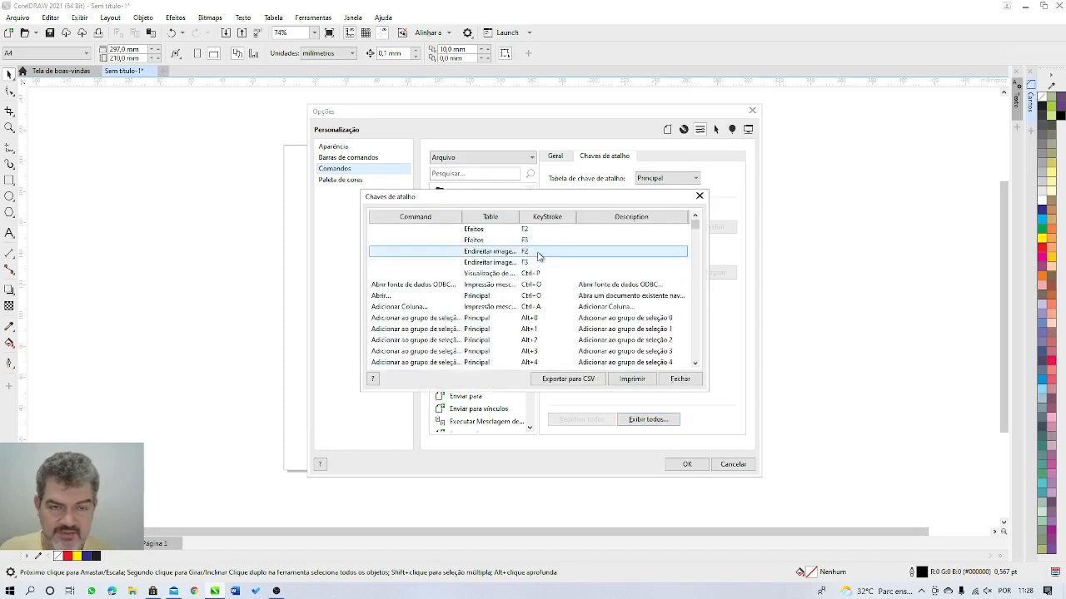
scroll(482, 269, "down", 8)
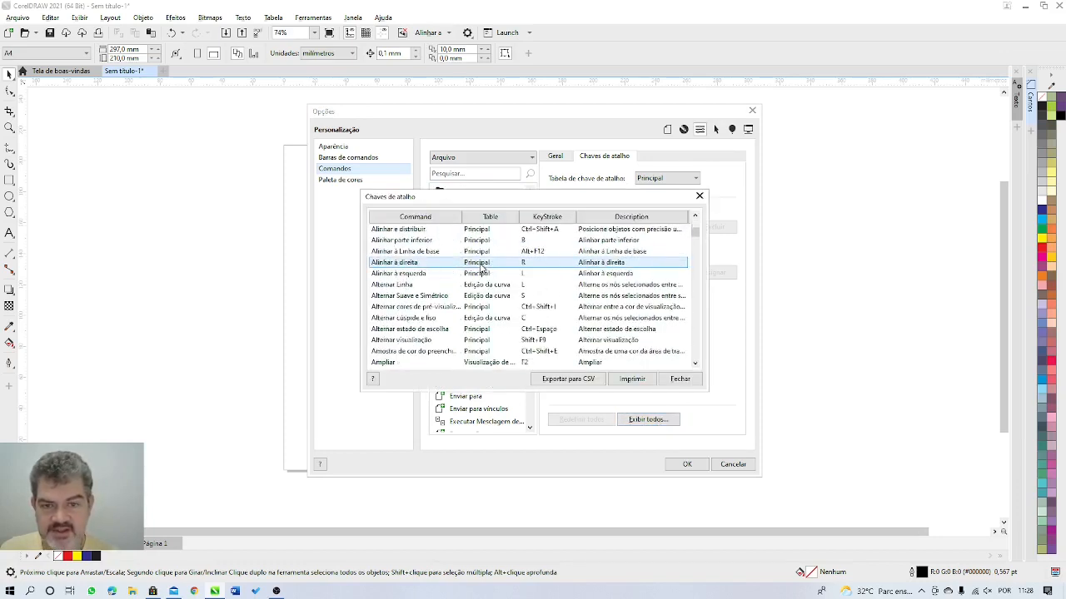
scroll(482, 269, "down", 2)
scroll(482, 269, "up", 2)
scroll(482, 268, "down", 10)
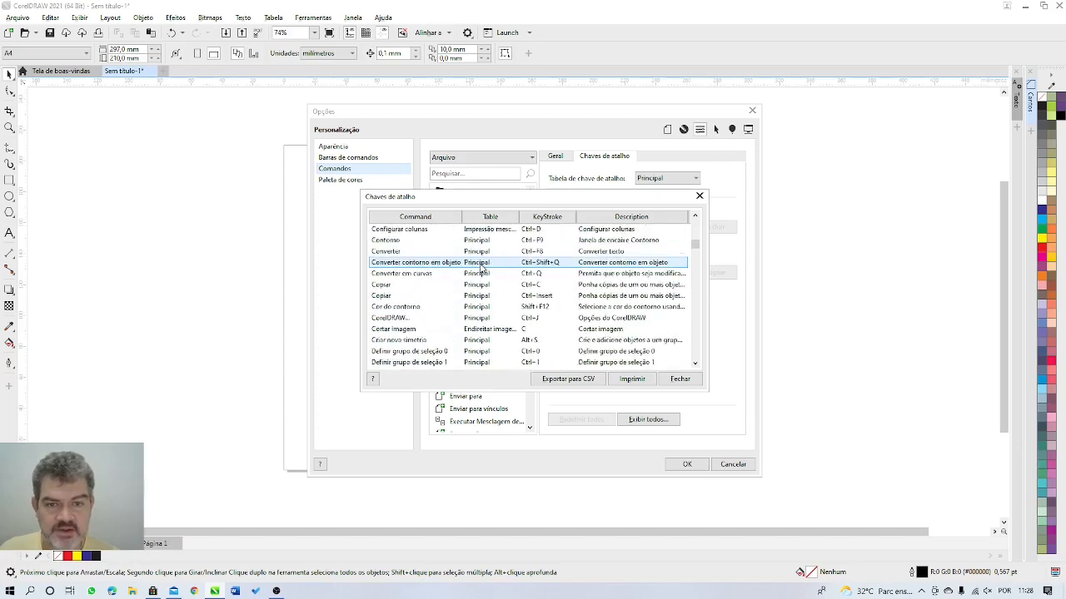
scroll(482, 269, "up", 6)
scroll(482, 269, "up", 8)
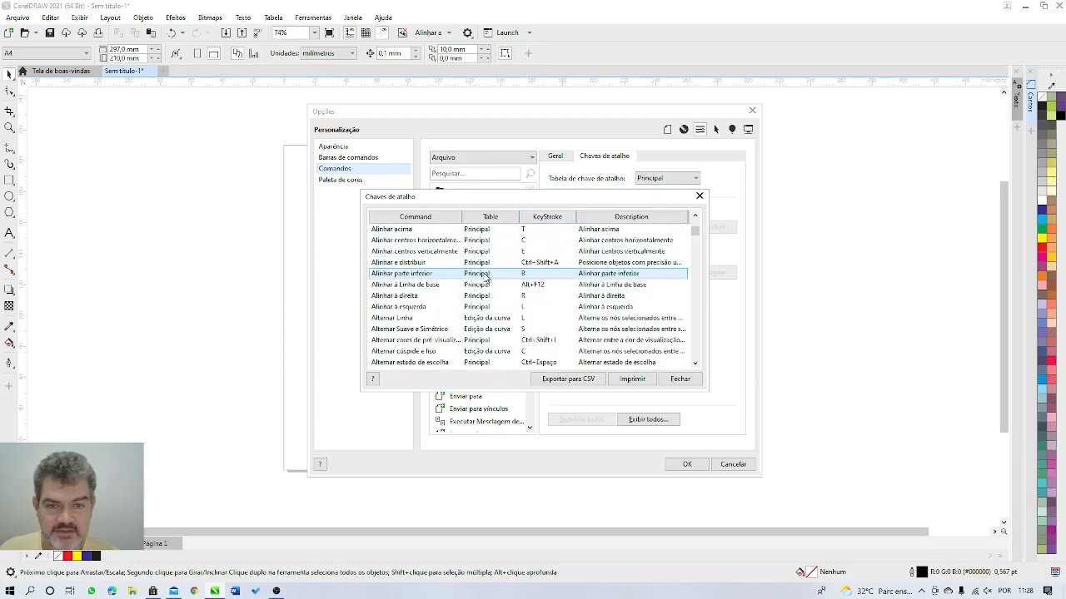
scroll(510, 263, "up", 4)
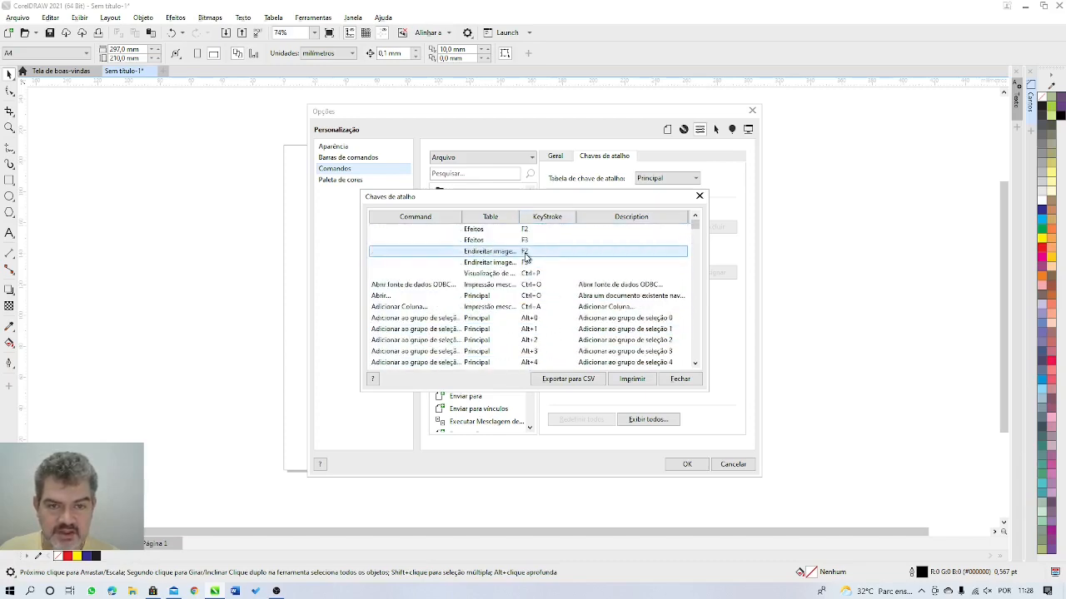
scroll(470, 240, "down", 1)
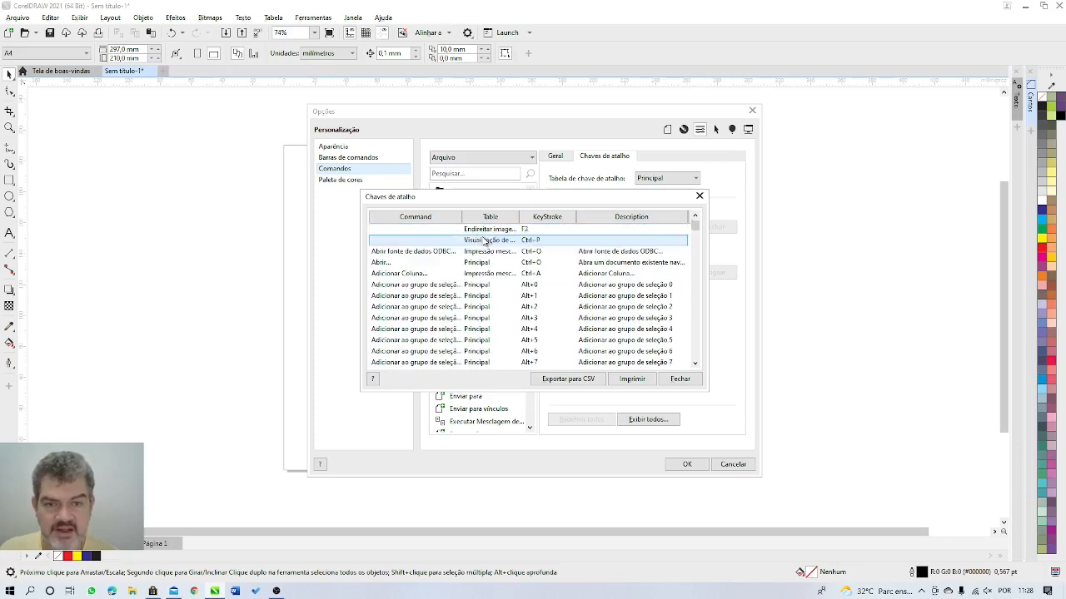
scroll(485, 242, "up", 1)
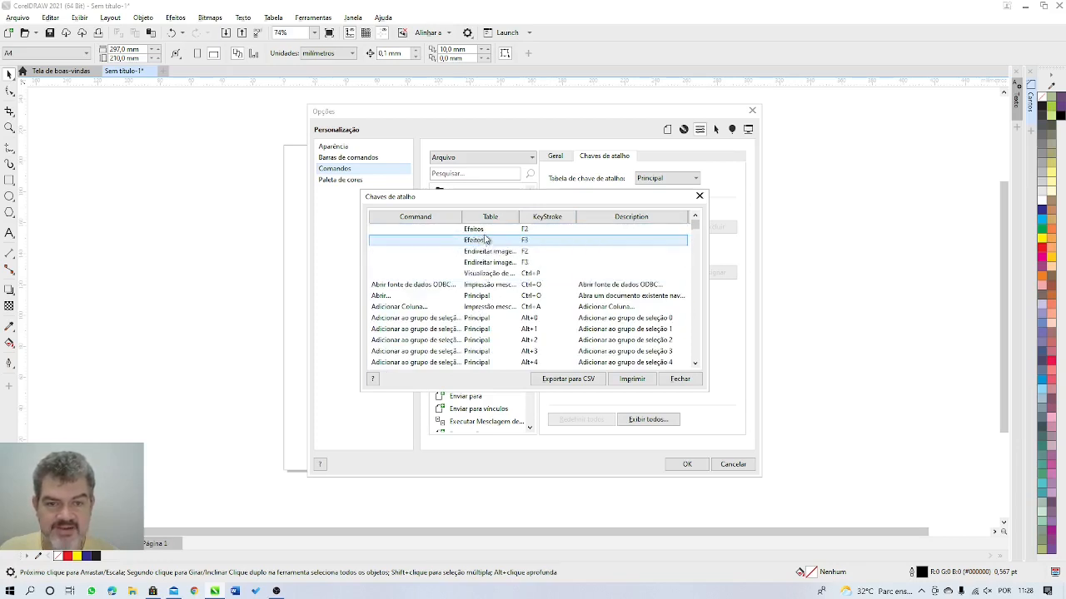
left_click(524, 261)
scroll(525, 267, "down", 1)
left_click(525, 265)
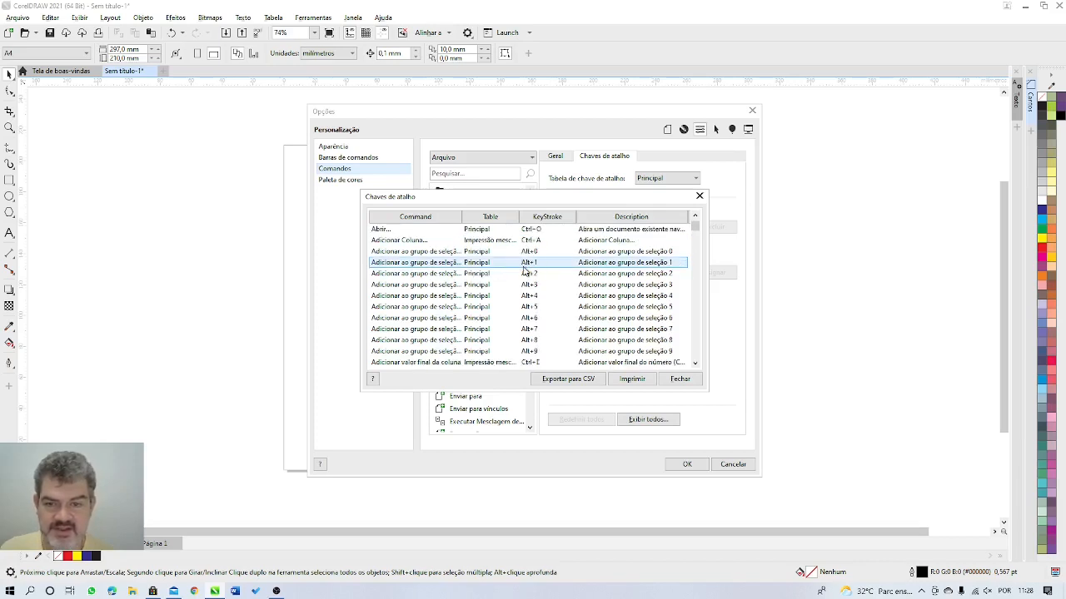
scroll(388, 241, "down", 1)
left_click(536, 241)
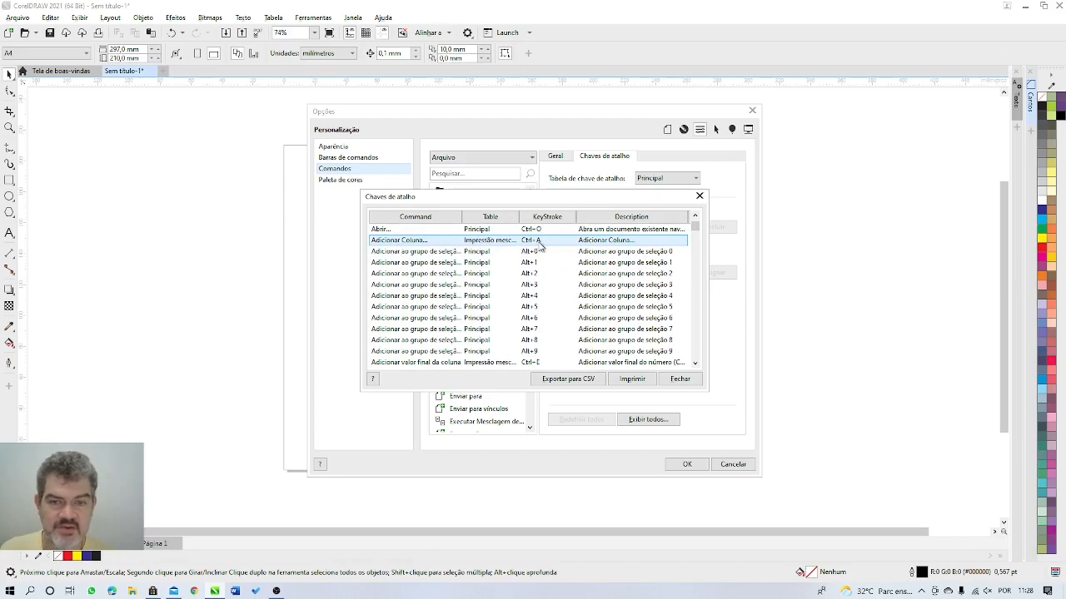
Step: Examine the shortcut key list from the alignment commands through Colar, Duplicar, Mão livre and Salvar down to Sublinhado
scroll(494, 264, "down", 5)
scroll(494, 264, "down", 1)
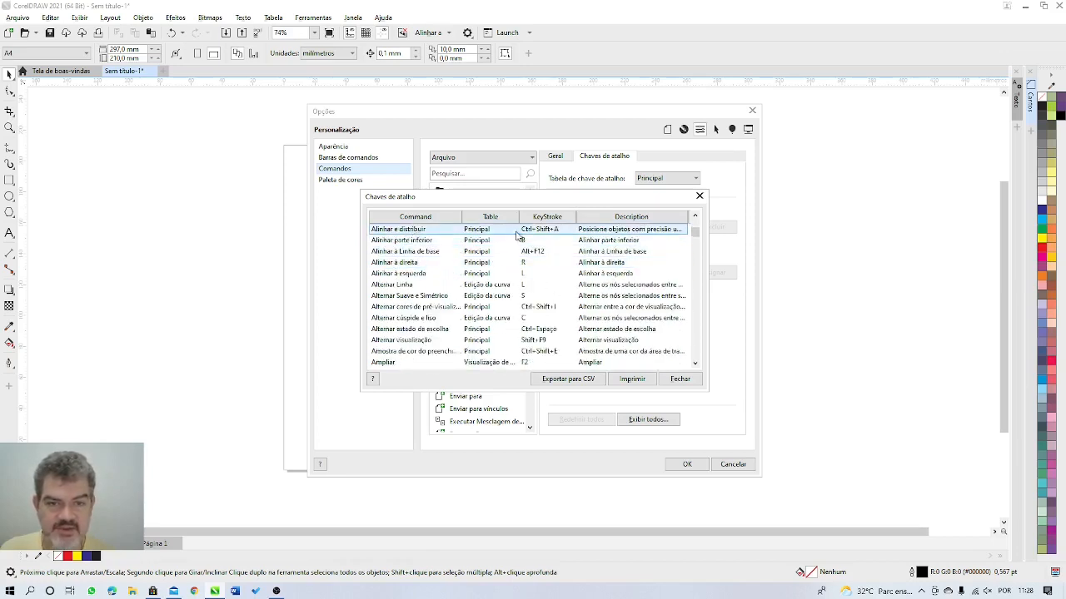
scroll(574, 254, "down", 5)
scroll(549, 275, "down", 15)
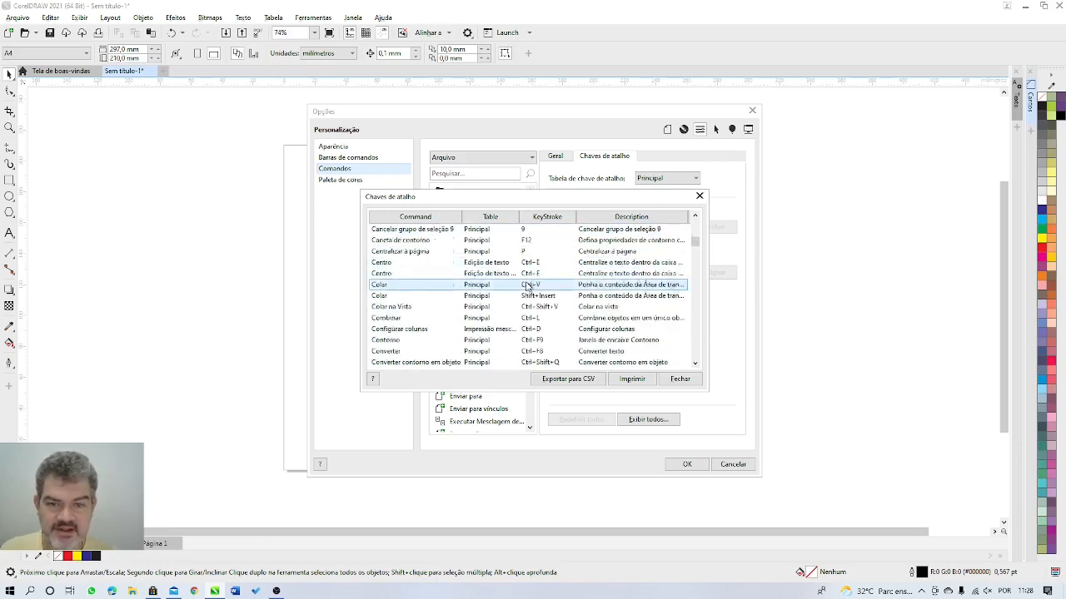
scroll(526, 287, "down", 1)
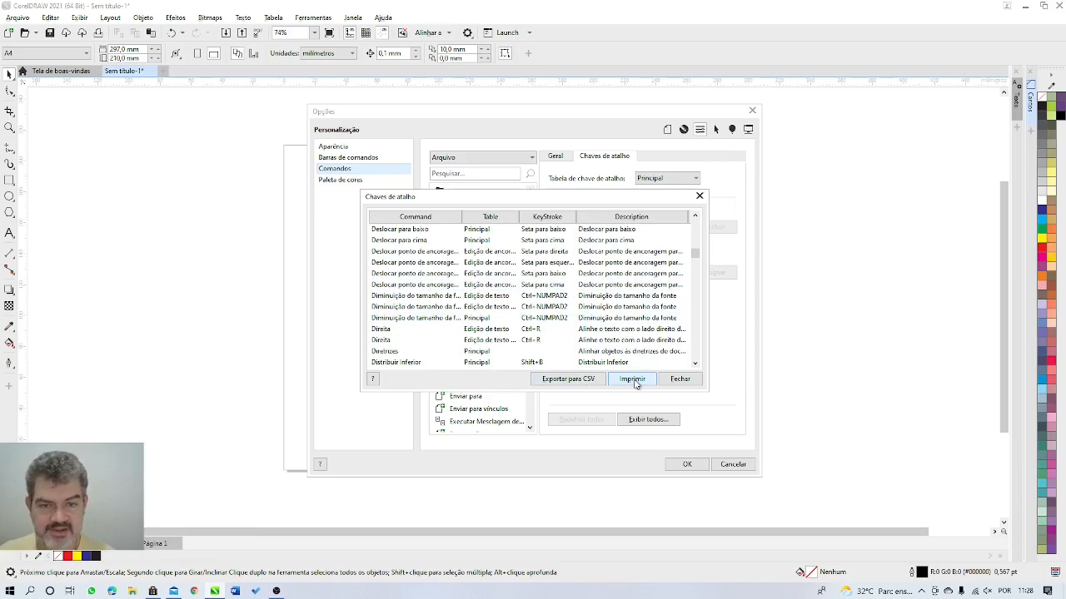
scroll(478, 315, "down", 5)
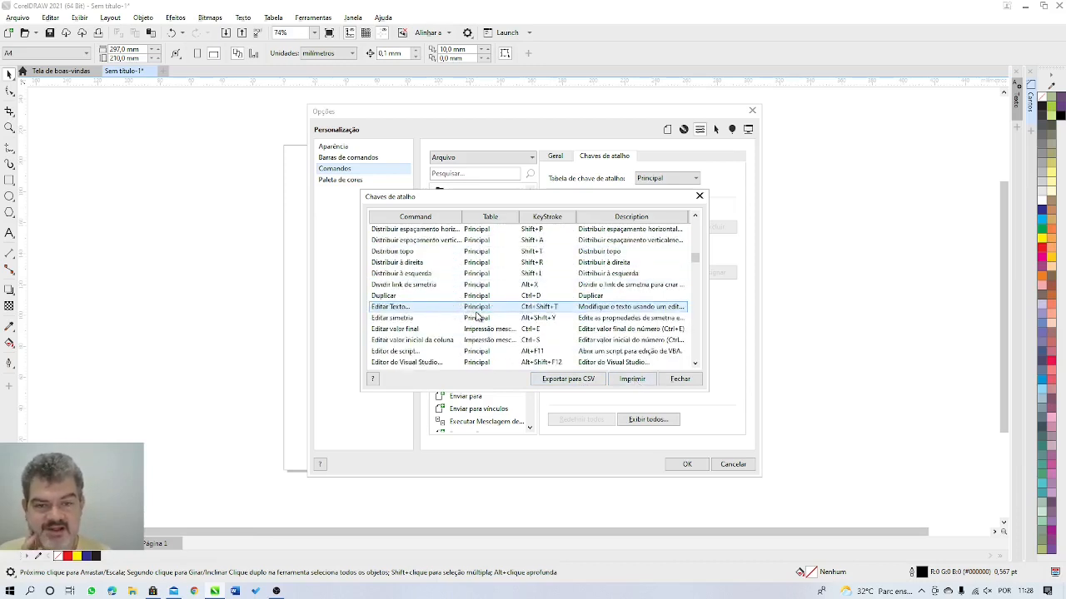
scroll(478, 314, "down", 6)
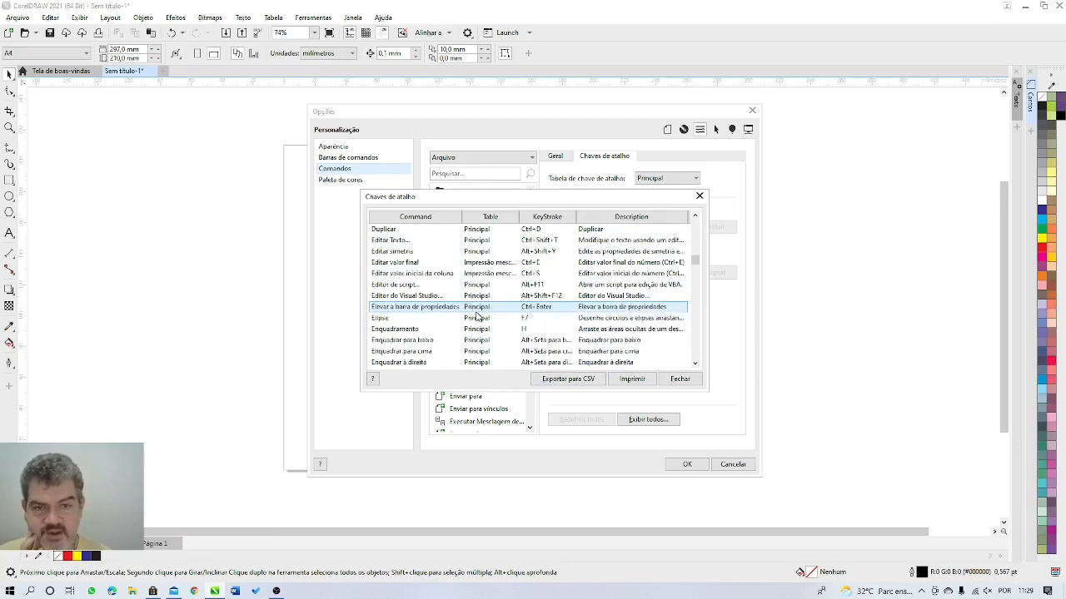
scroll(478, 315, "down", 1)
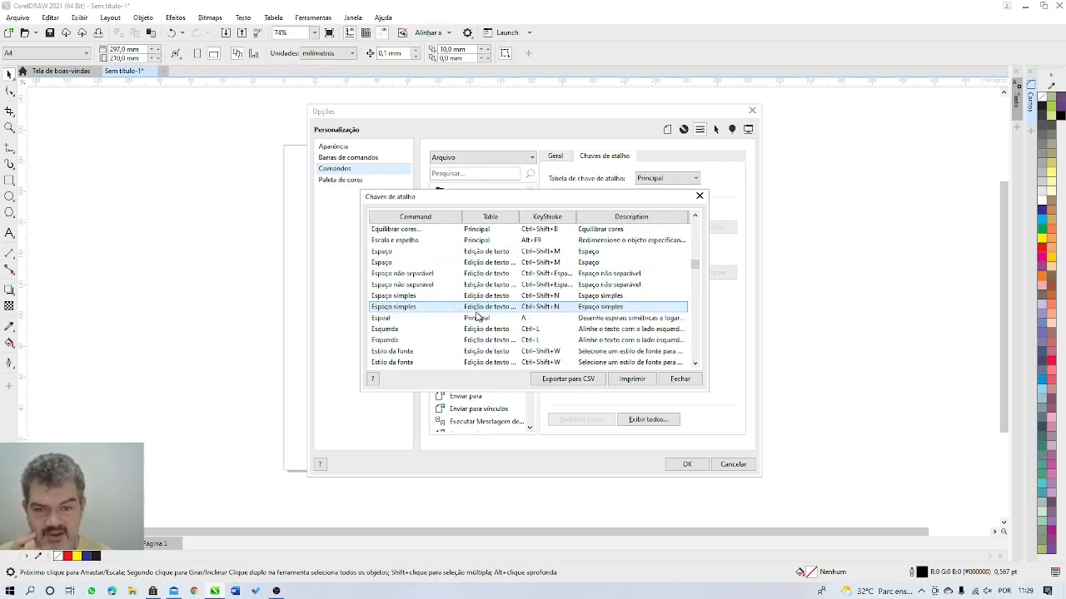
scroll(478, 314, "down", 8)
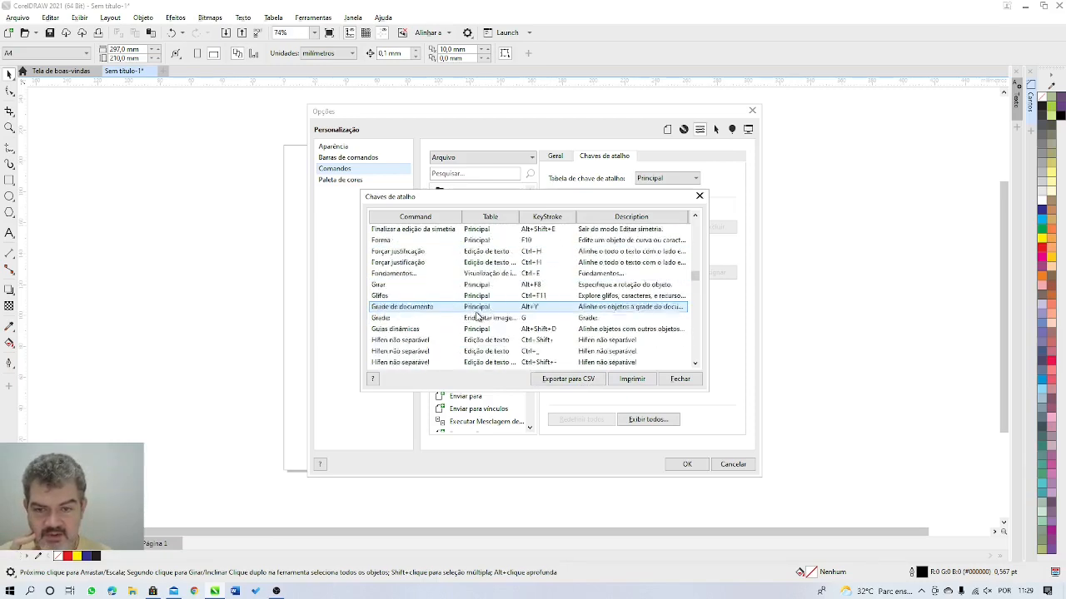
scroll(478, 315, "up", 1)
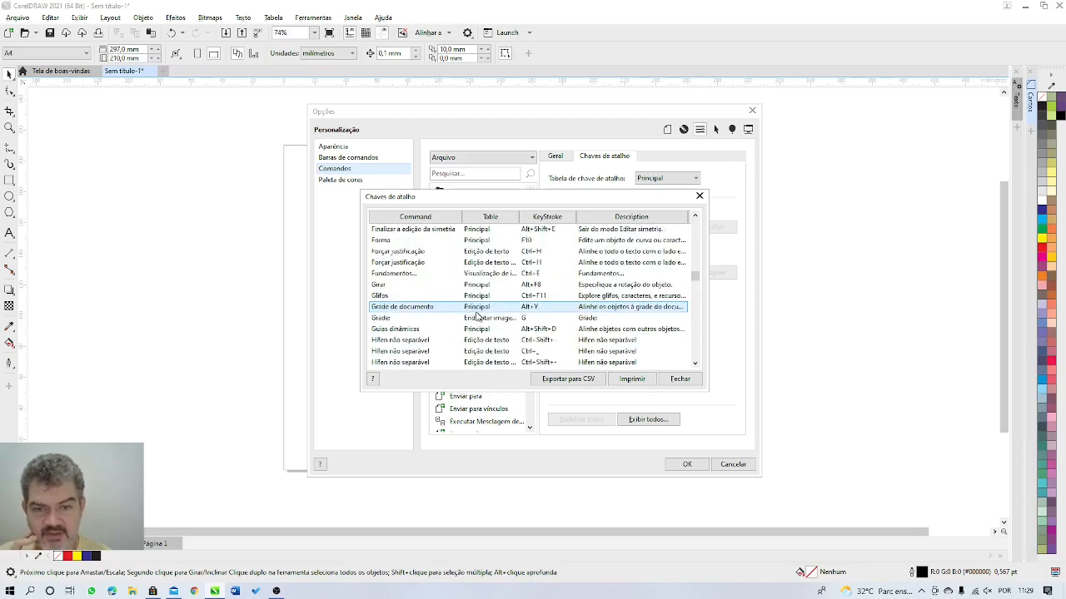
scroll(478, 314, "down", 12)
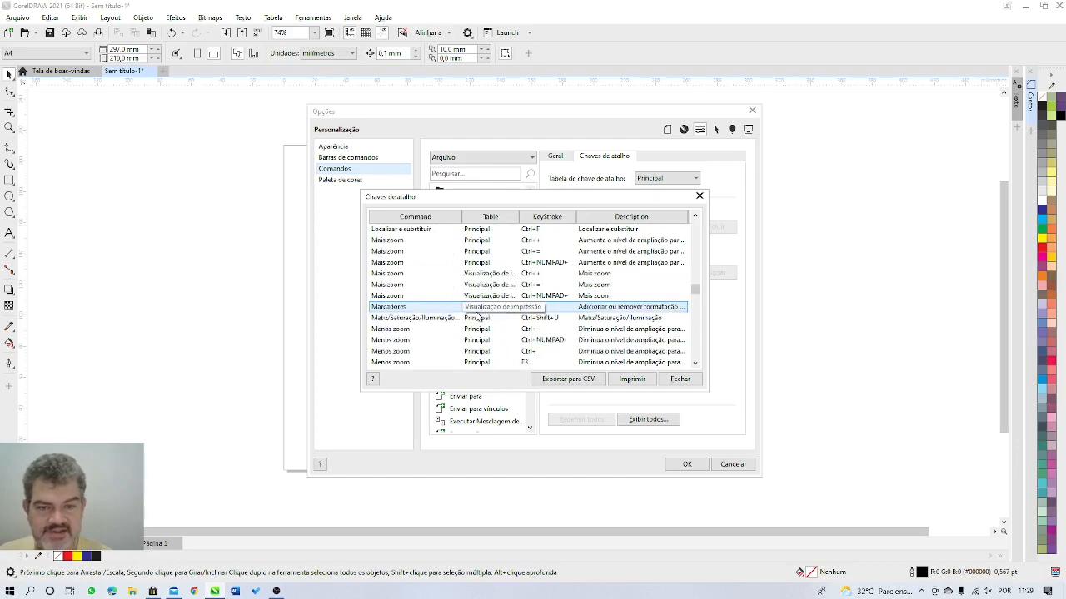
scroll(478, 315, "down", 2)
scroll(478, 315, "down", 10)
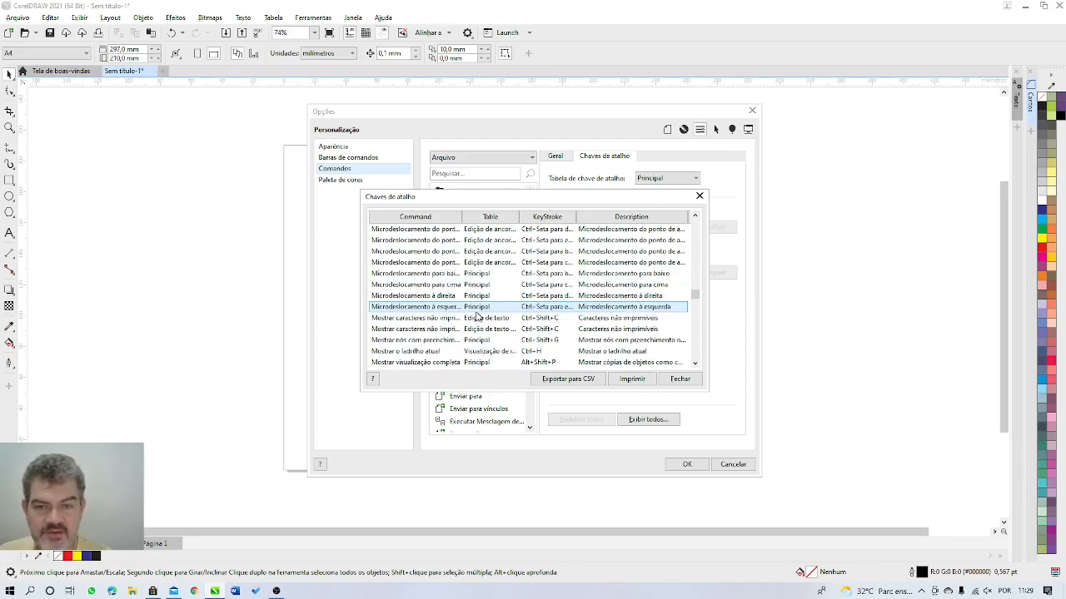
scroll(478, 316, "down", 8)
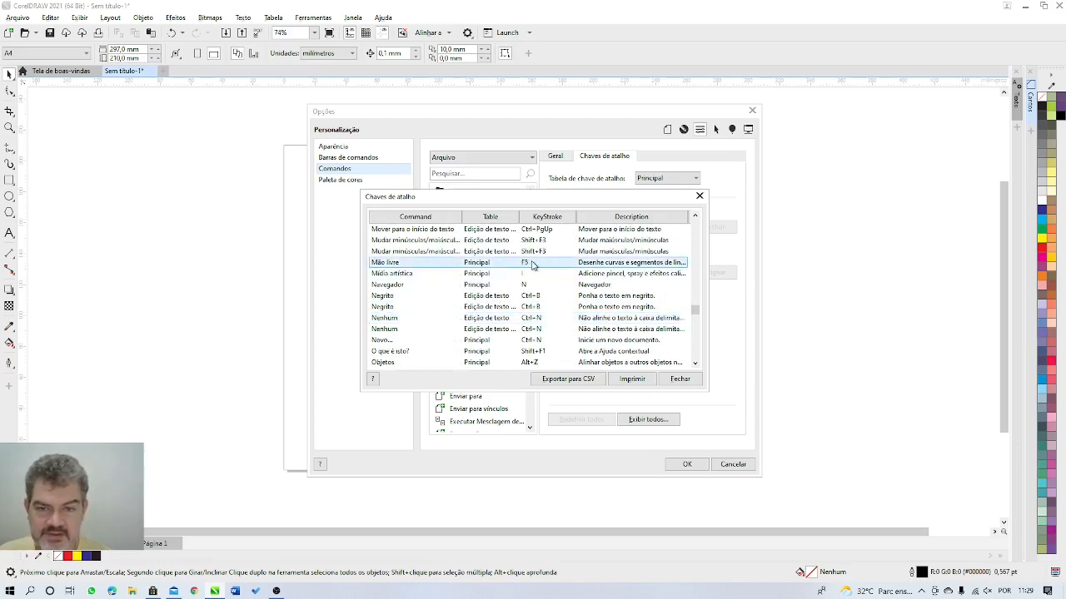
scroll(534, 264, "down", 8)
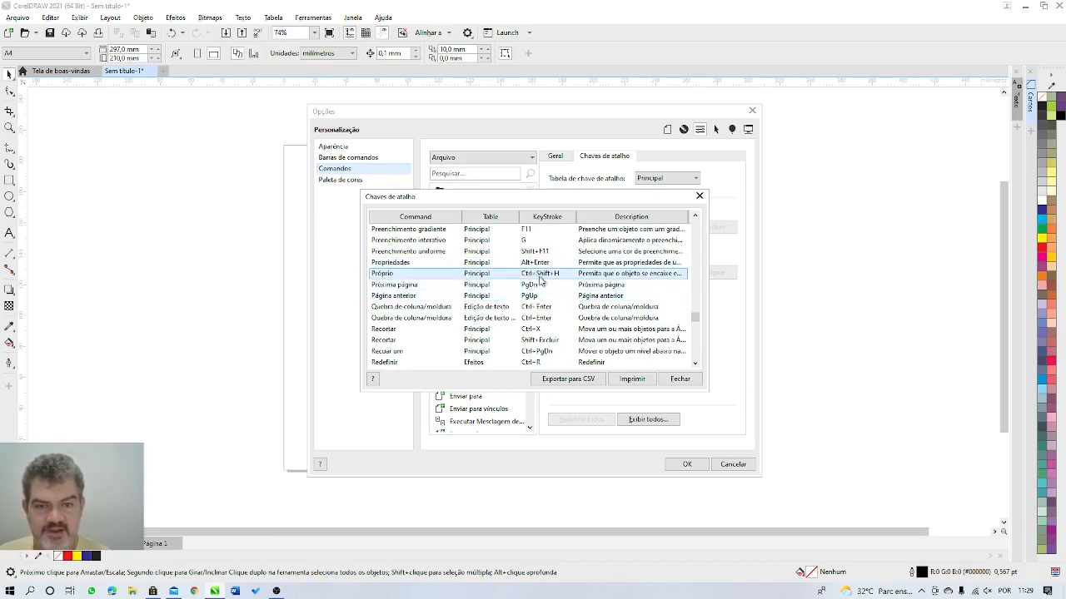
scroll(539, 281, "down", 5)
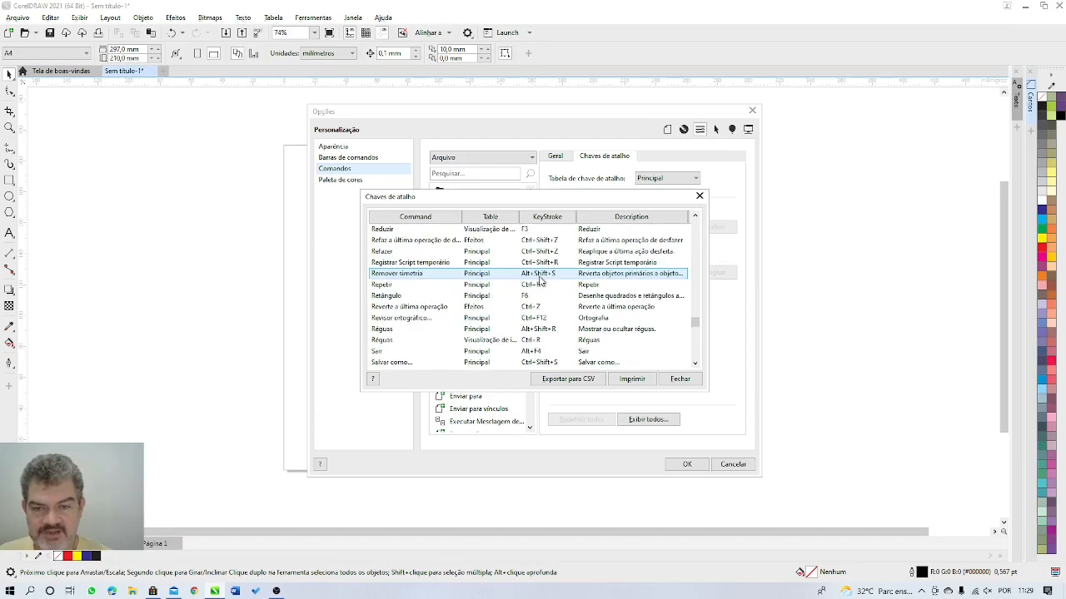
scroll(539, 280, "down", 6)
scroll(540, 280, "up", 6)
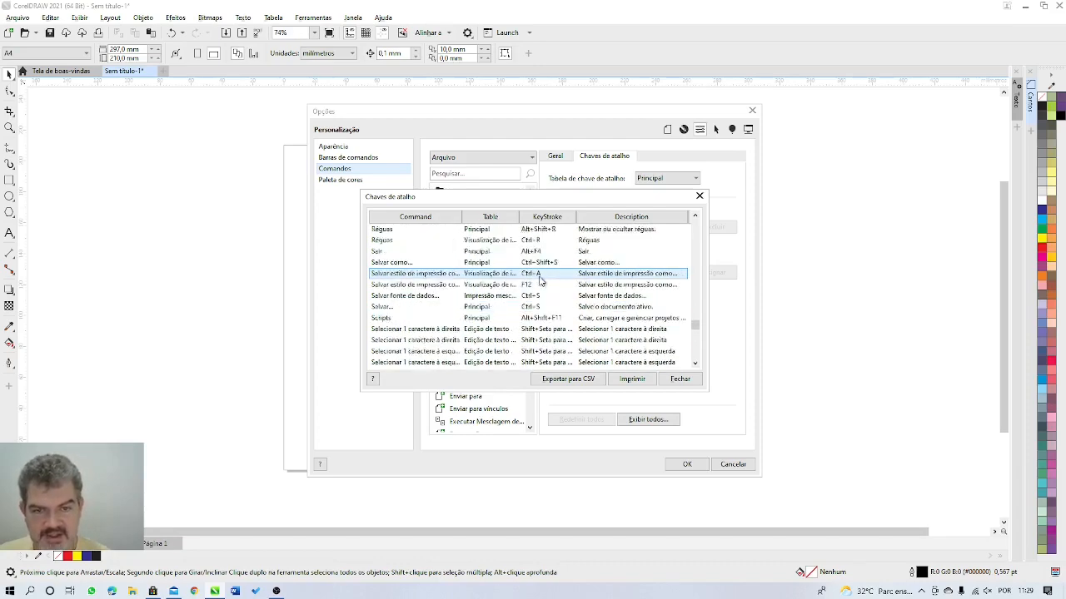
scroll(540, 280, "down", 4)
scroll(540, 281, "up", 3)
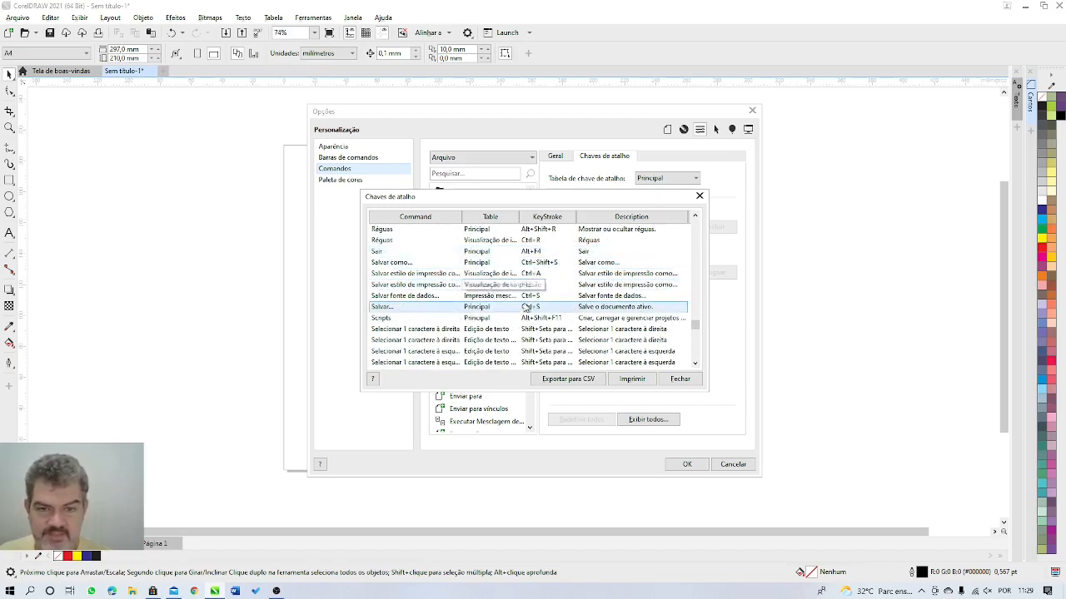
scroll(535, 306, "down", 6)
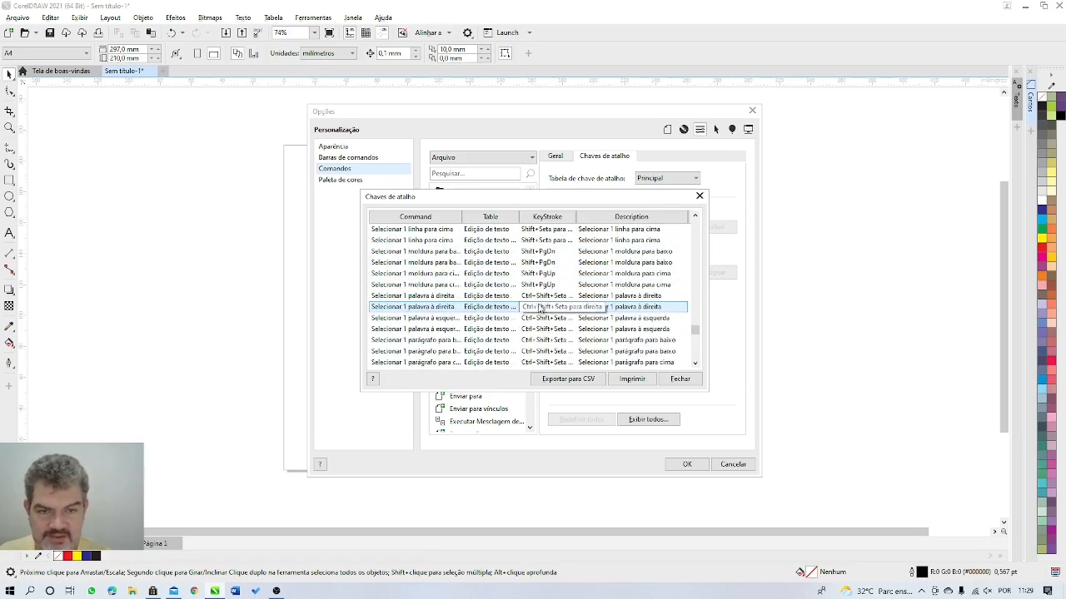
scroll(541, 284, "down", 8)
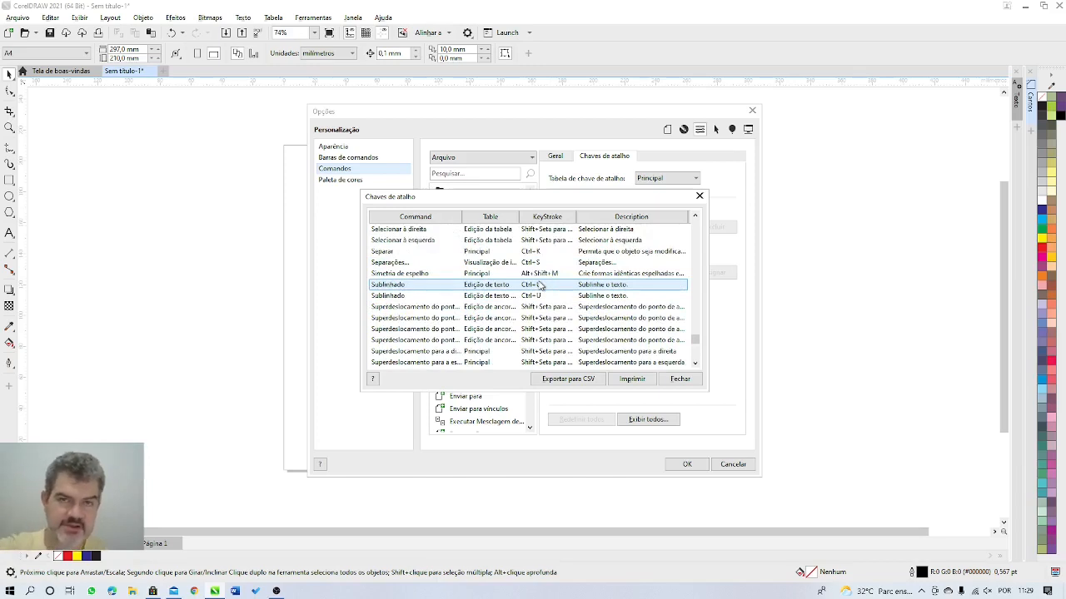
Step: Examine the final section of the shortcut key list, from Sublinhado through Tamanho and Texto to the Zoom commands
scroll(541, 285, "down", 5)
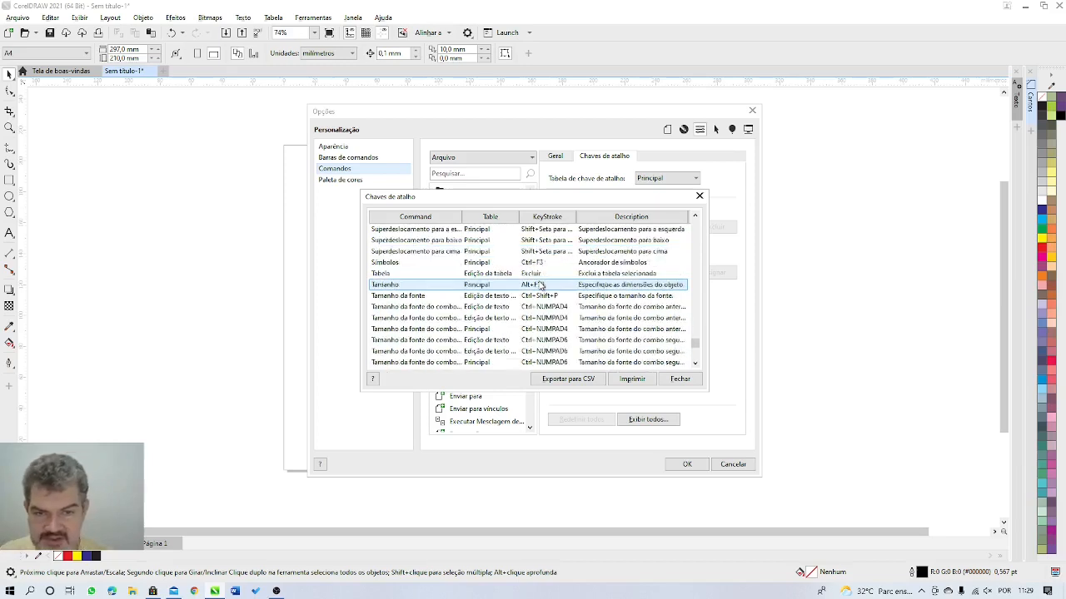
scroll(541, 285, "down", 8)
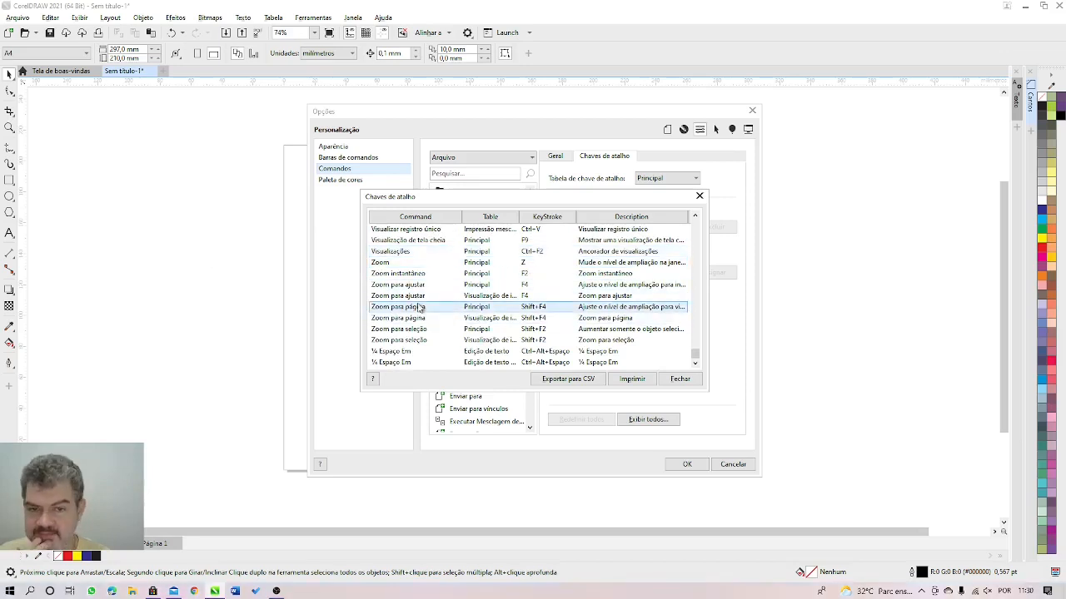
scroll(419, 307, "up", 5)
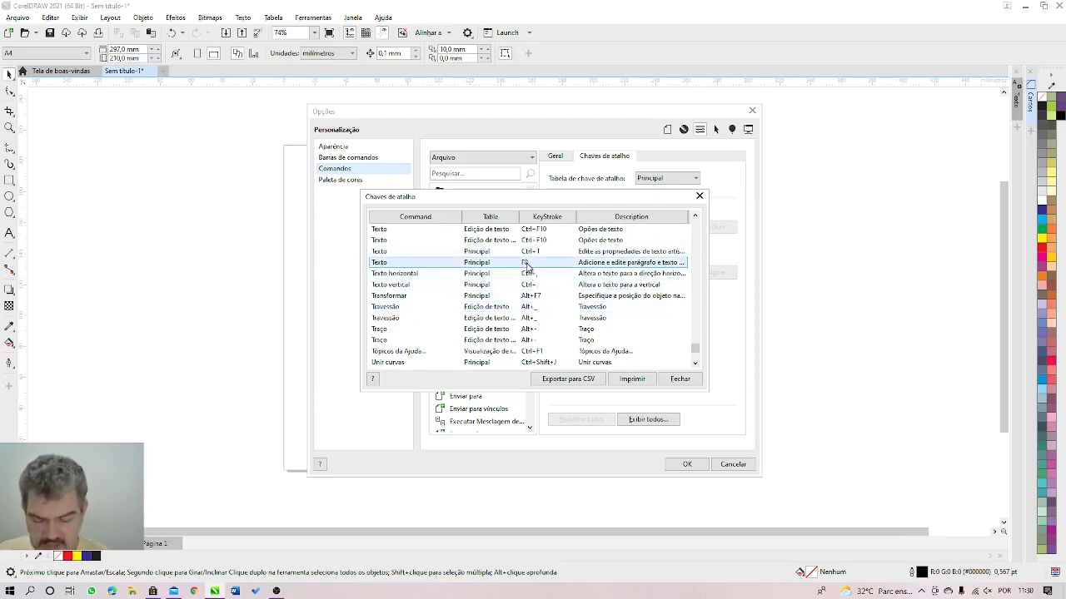
Step: Print the shortcut key list with Microsoft Print to PDF in landscape mode, choosing the CGI folder inside DISCIPLINAS as destination
left_click(633, 379)
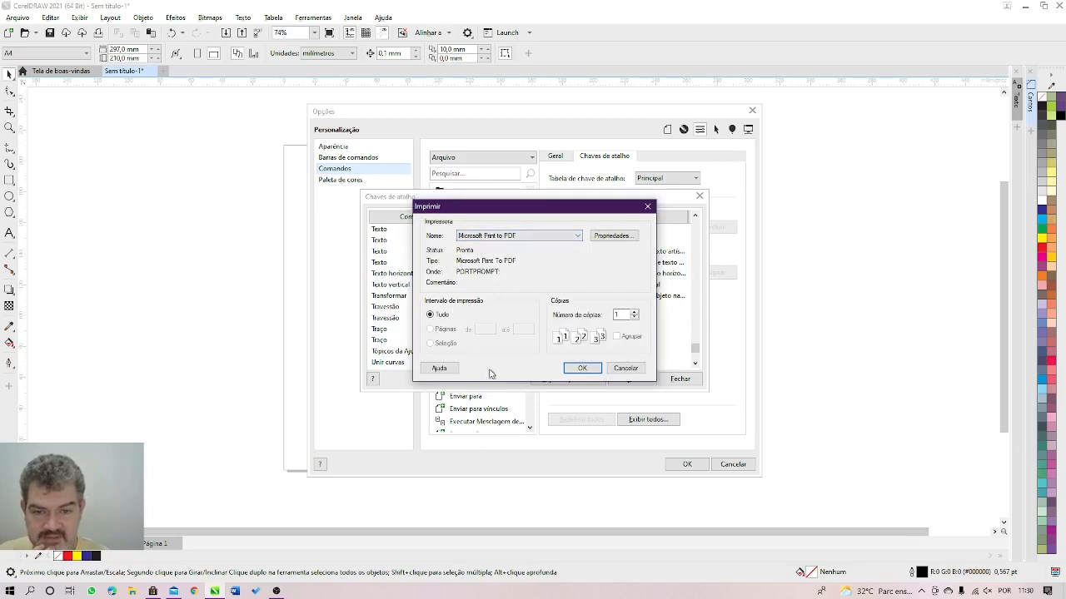
left_click(593, 371)
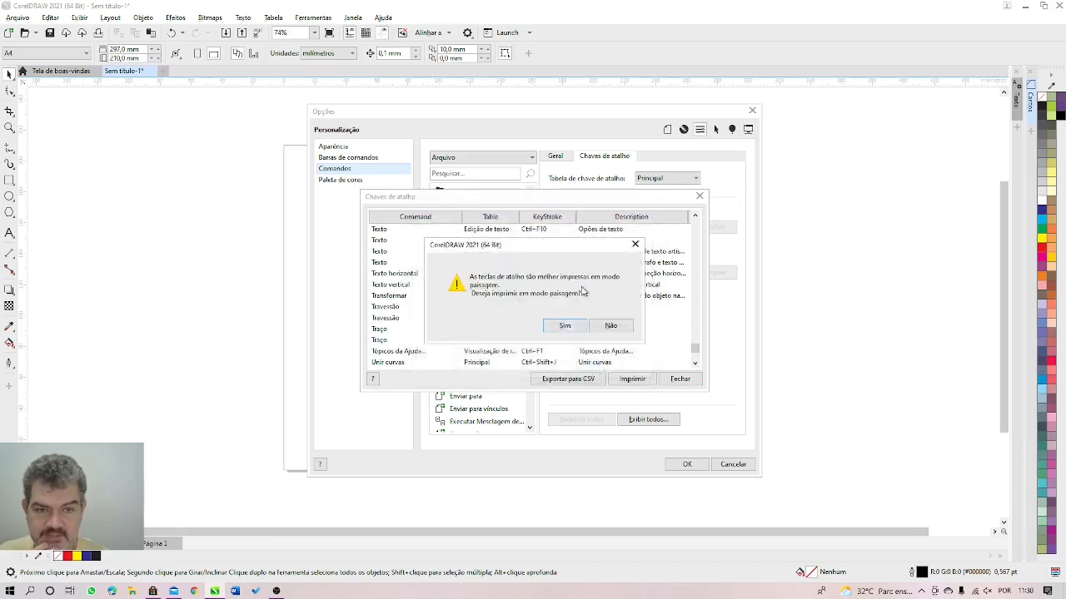
left_click(566, 326)
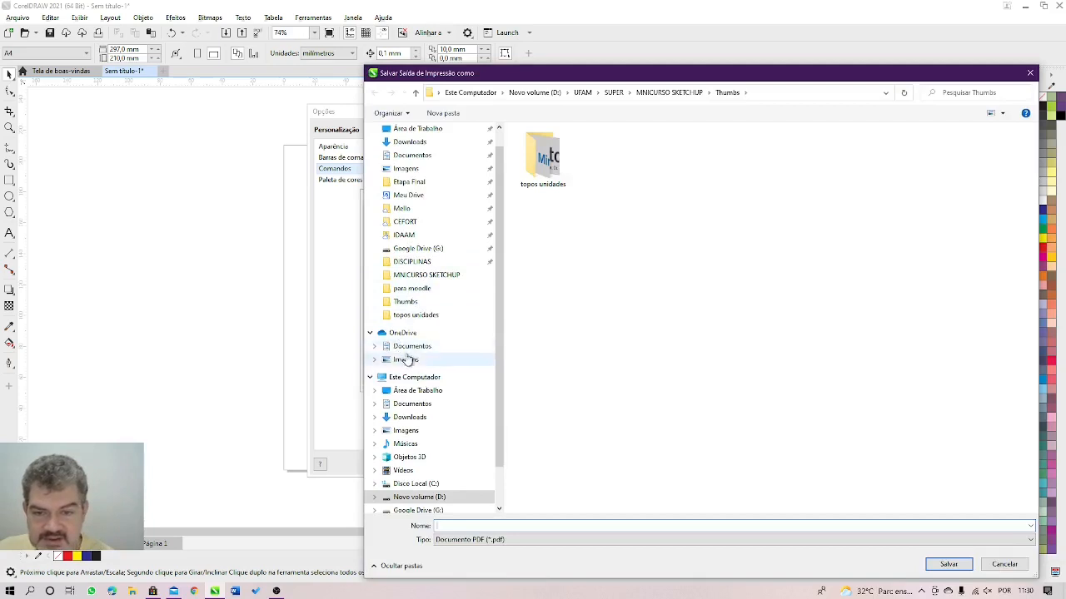
left_click(410, 263)
left_click(537, 156)
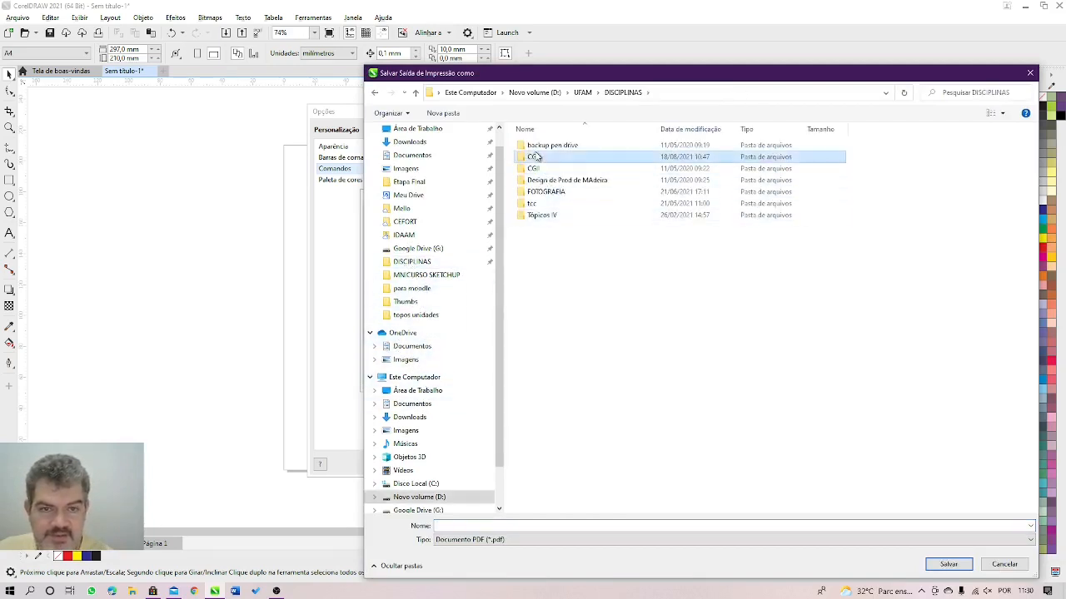
double_click(537, 157)
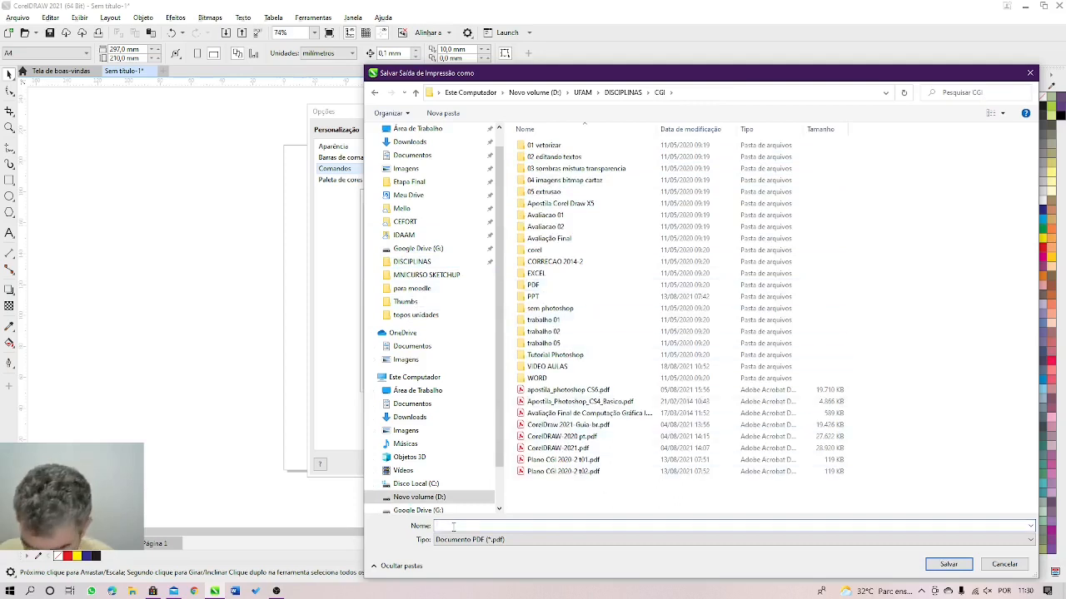
Step: Save the printed PDF as "Atalhos Corel" and close the shortcut key list
type("aTLHOS")
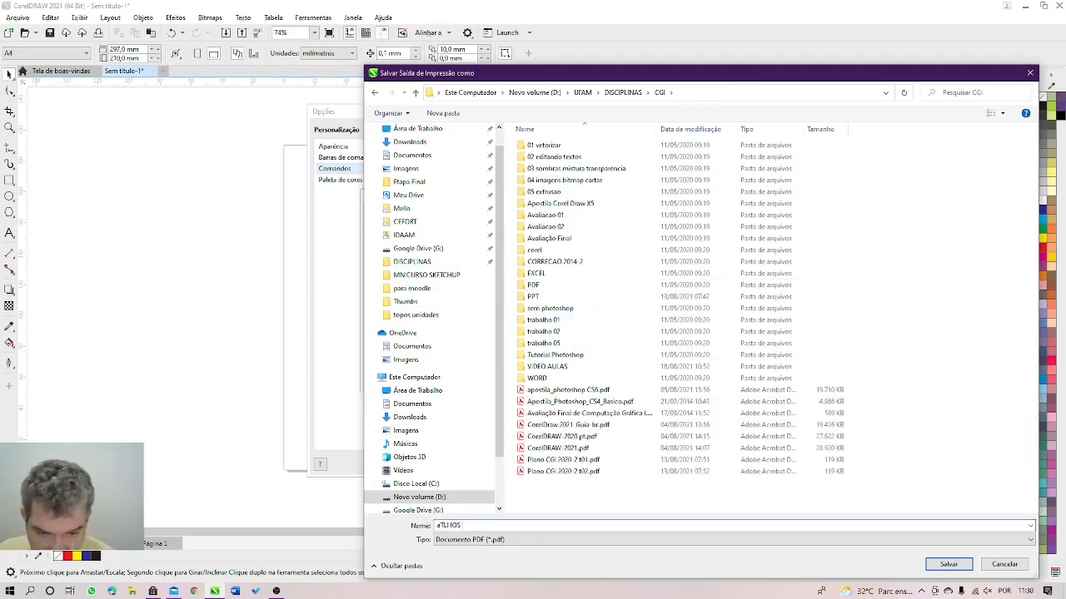
key("BackSpace")
key("BackSpace")
key("BackSpace")
key("BackSpace")
key("BackSpace")
key("BackSpace")
key("Caps_Lock")
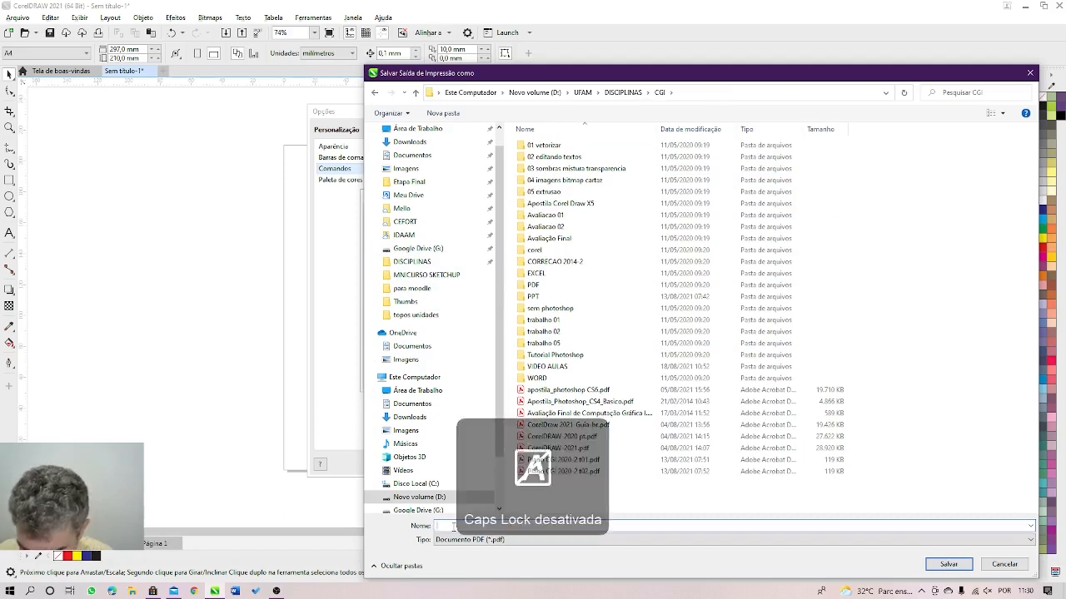
type("Atalhos")
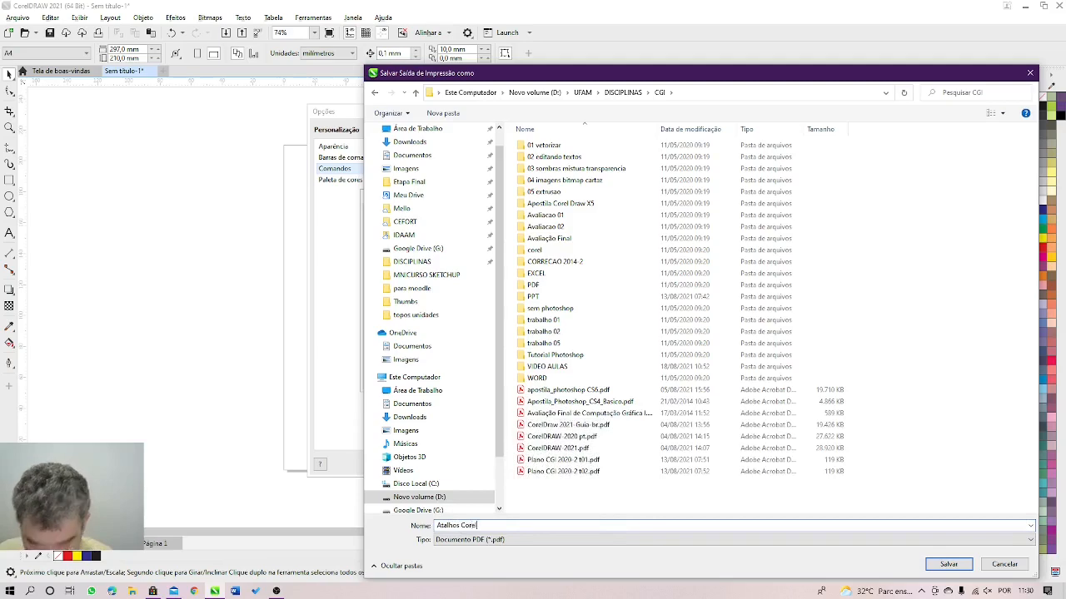
type(" Corel")
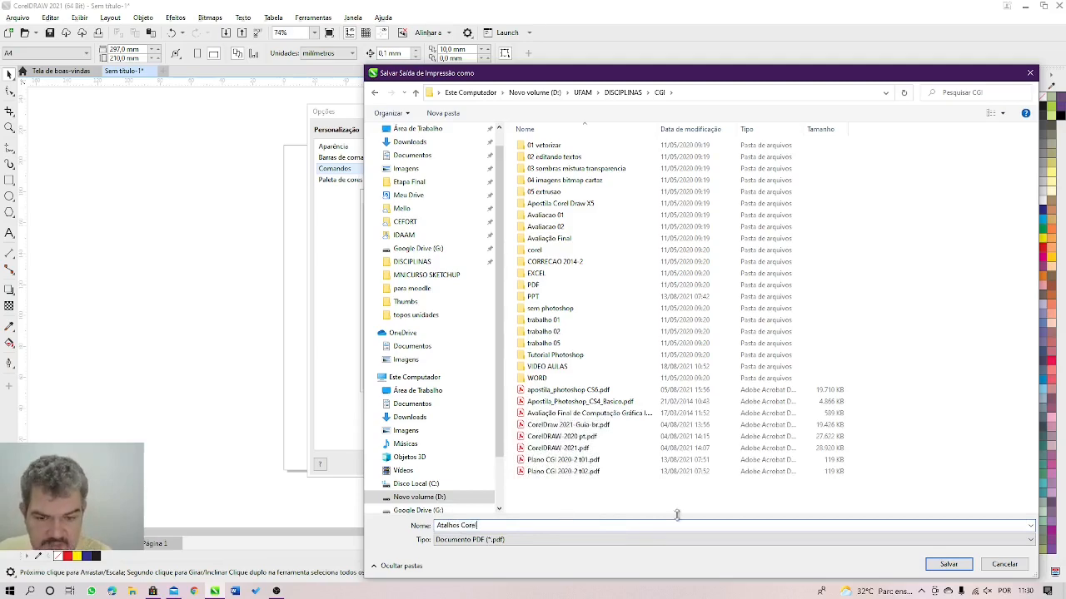
left_click(948, 565)
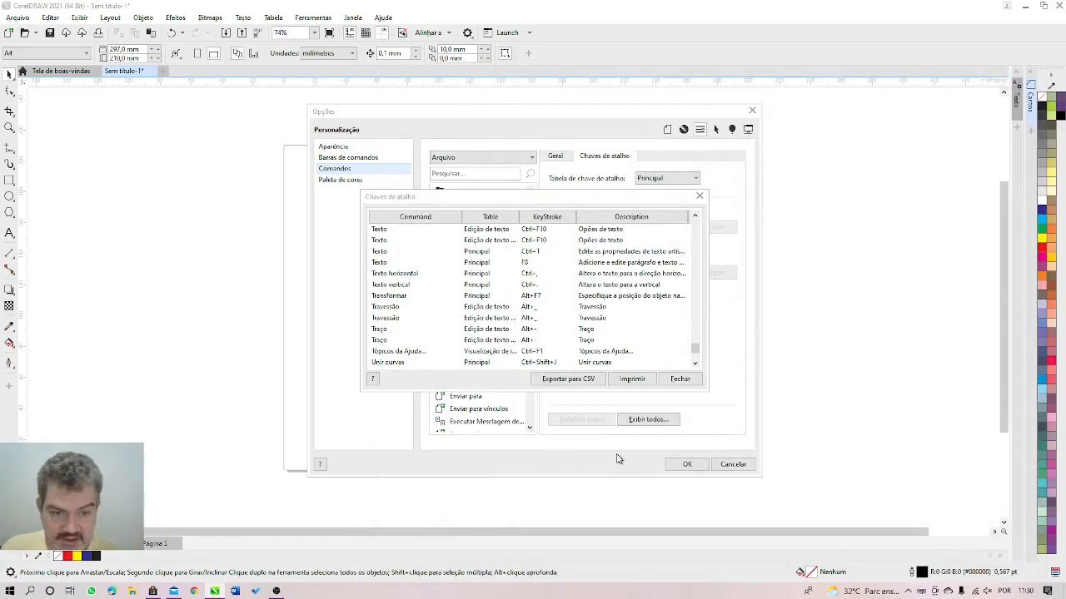
left_click(679, 379)
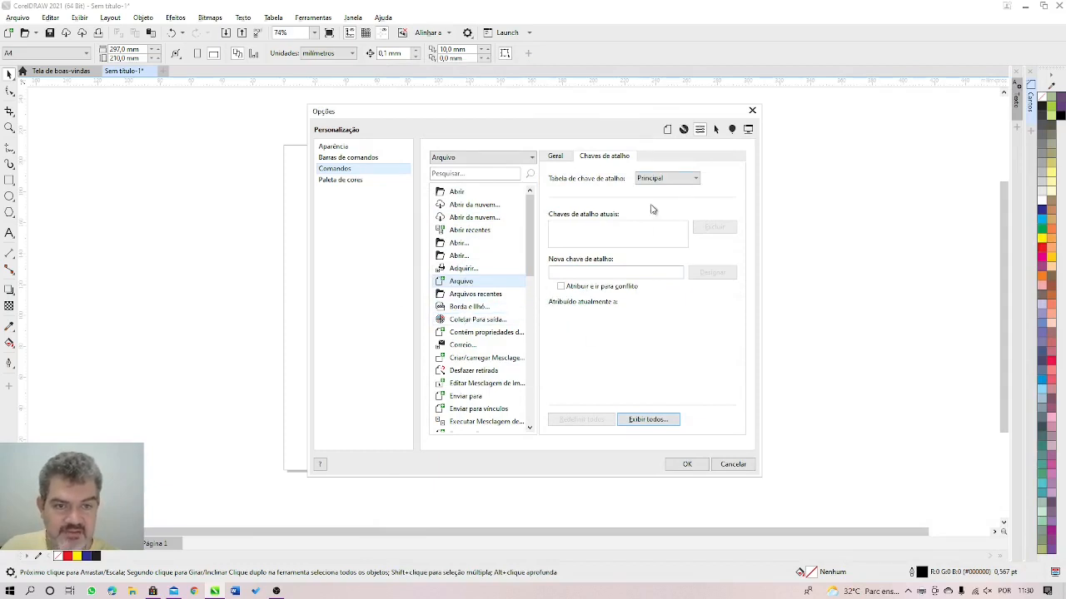
Step: Try F2 as the new shortcut key for the Arquivo command with Atribuir e ir para conflito enabled, and discard the options
left_click(561, 286)
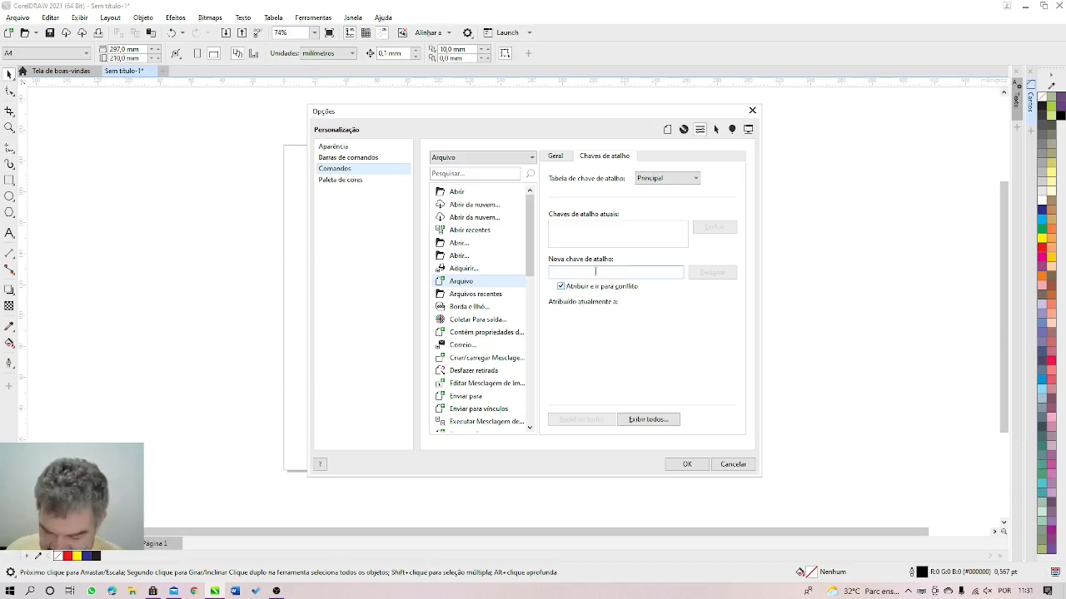
left_click(559, 271)
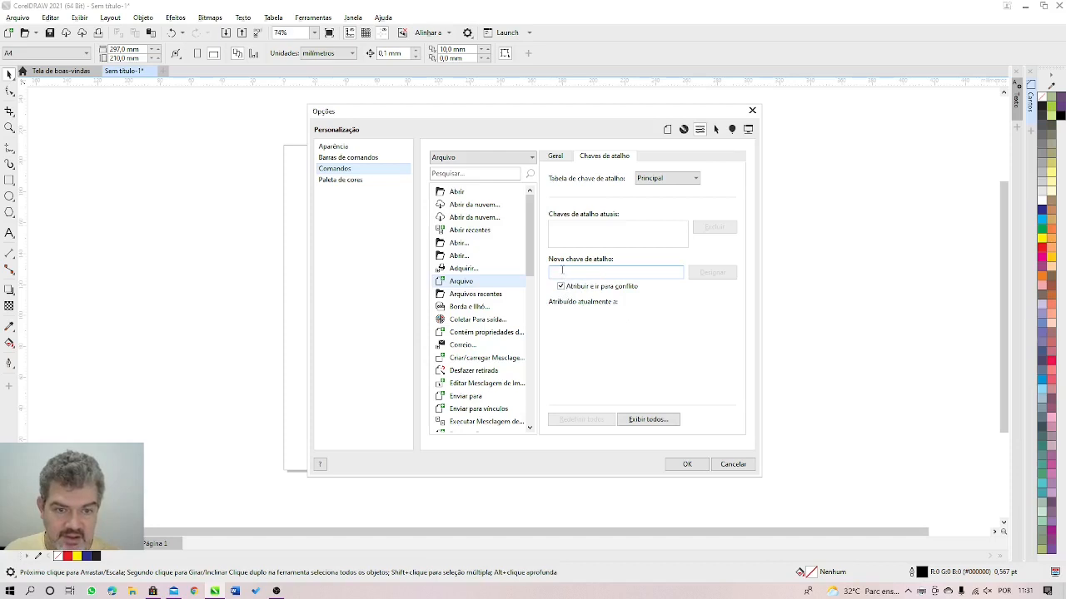
key("F2")
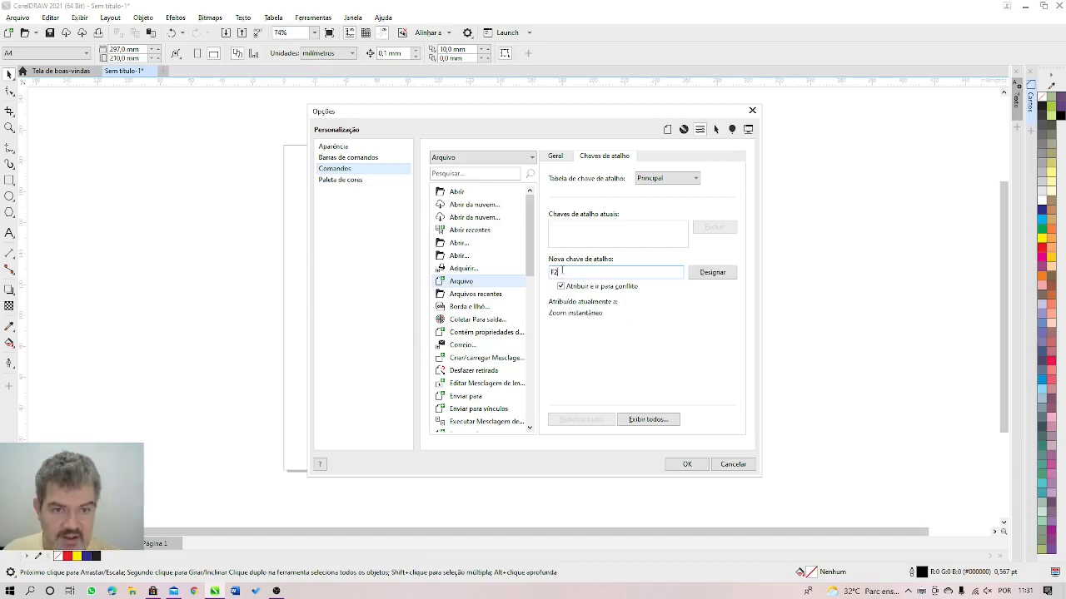
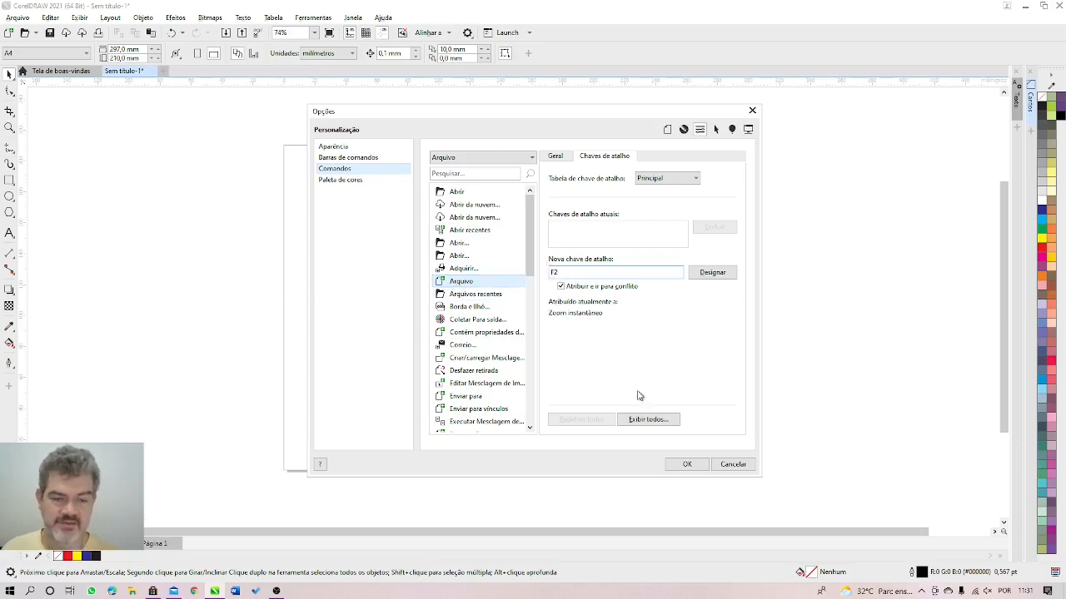
left_click(737, 464)
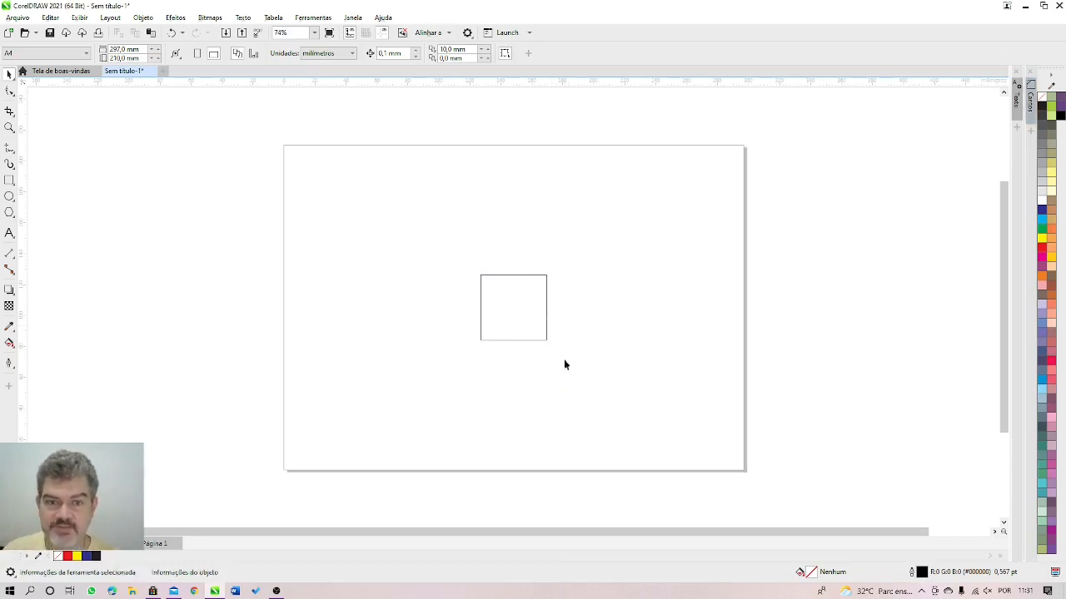
Step: Select the square at the page centre and set its rotation angle to 45 degrees
left_click(525, 297)
left_click(275, 198)
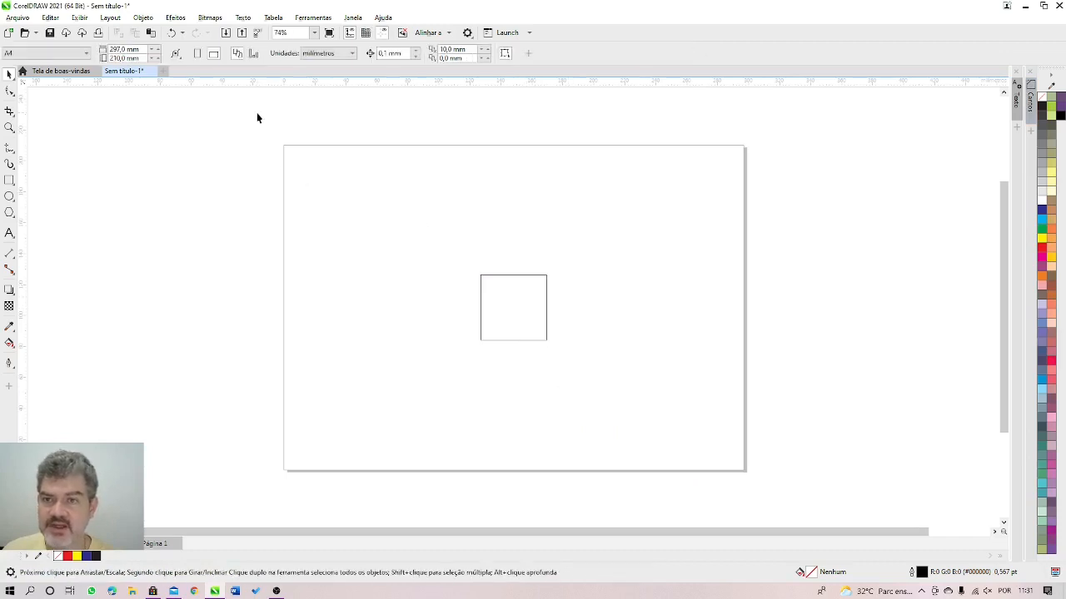
left_click(519, 304)
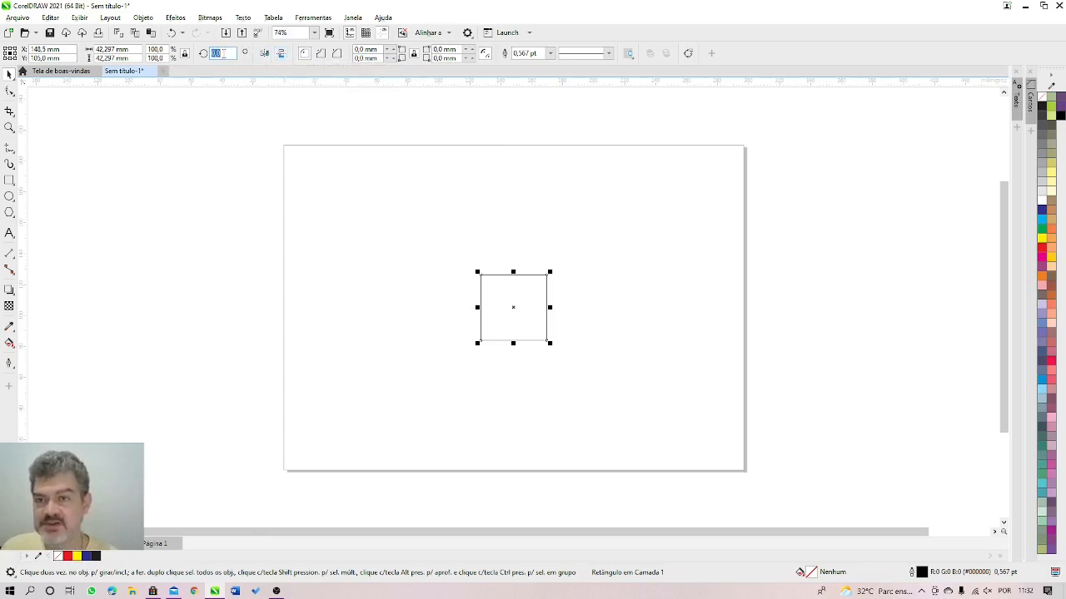
type("90")
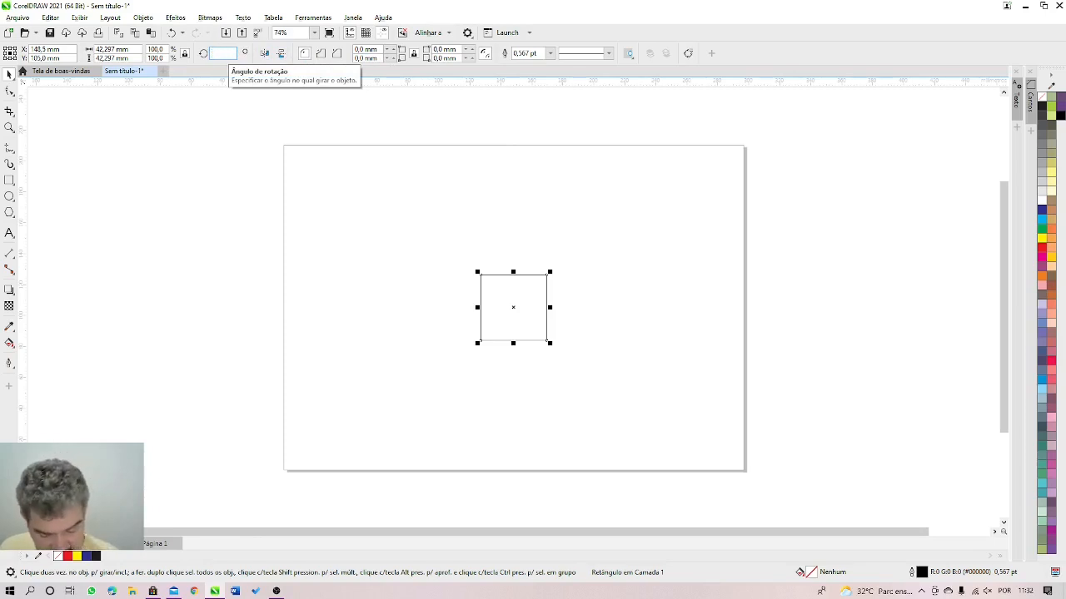
key("Return")
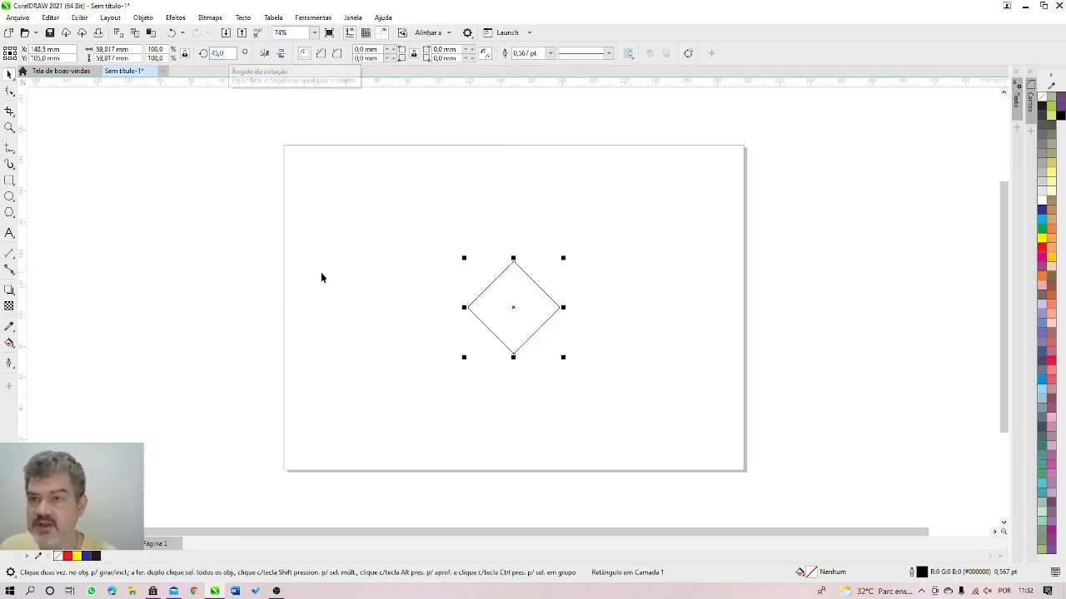
Step: Set the rotated square's width to 60 mm and its height to 80 mm
left_click(104, 49)
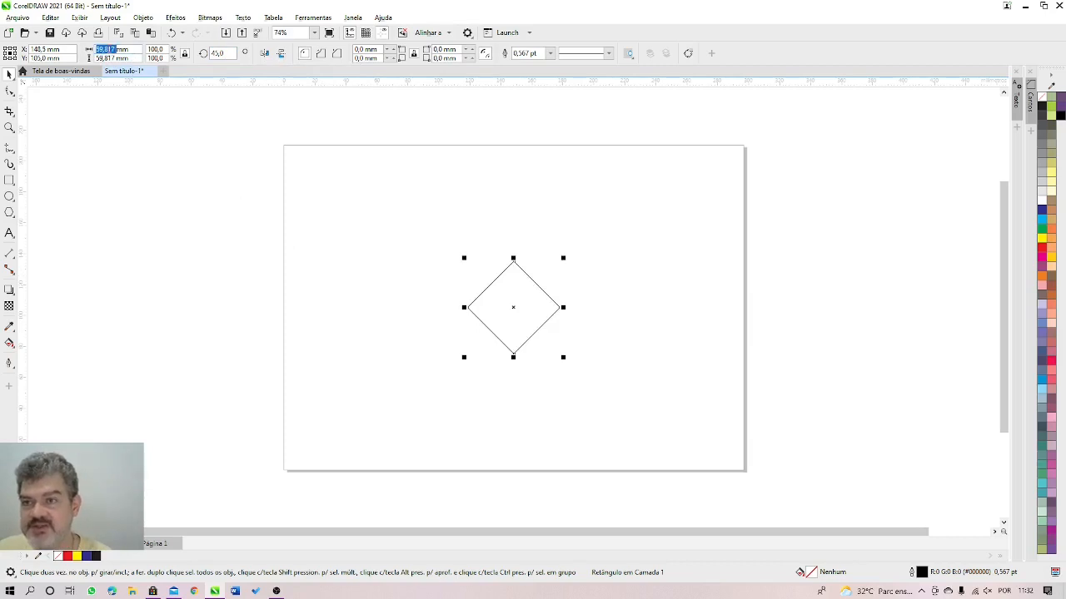
type("60")
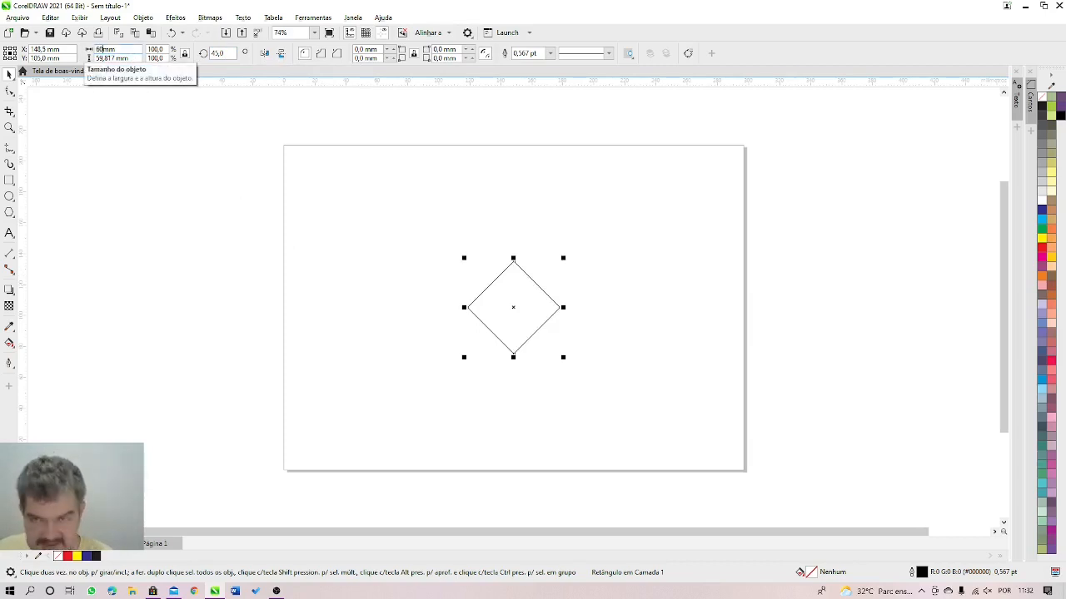
key("Return")
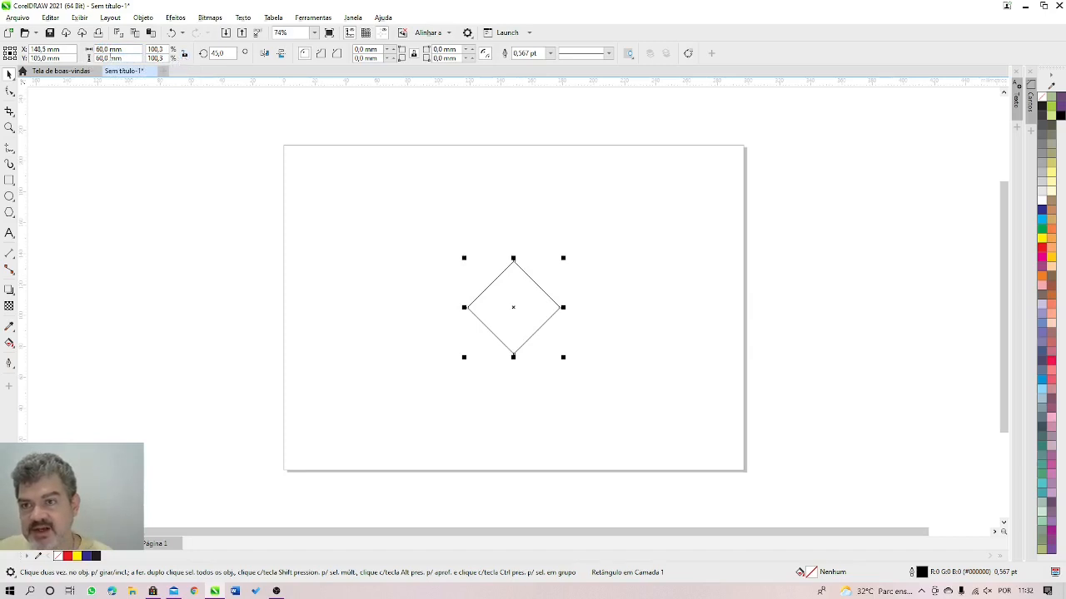
double_click(98, 58)
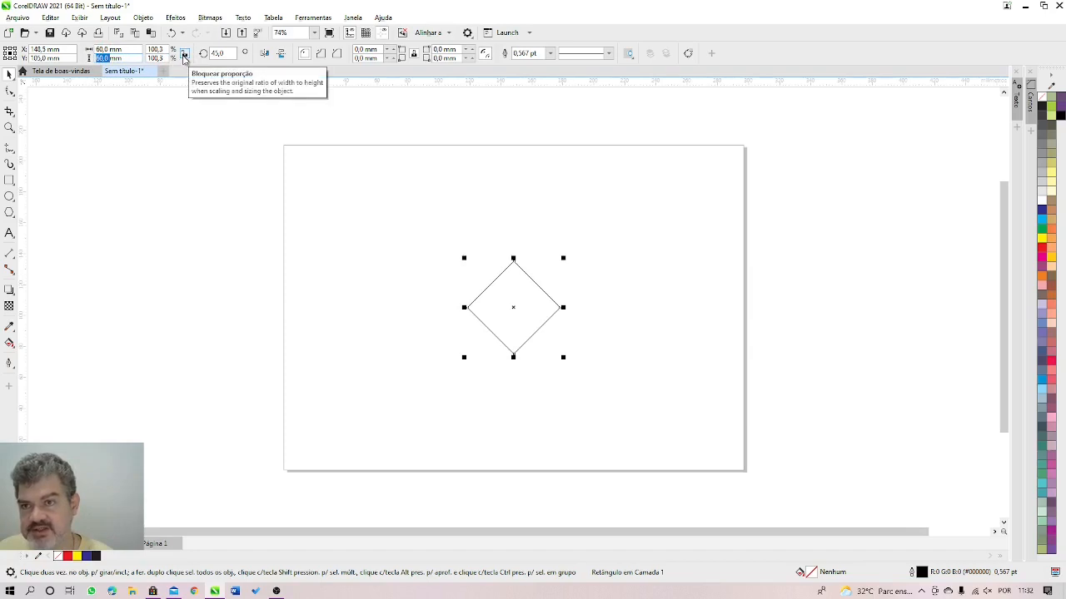
type("80")
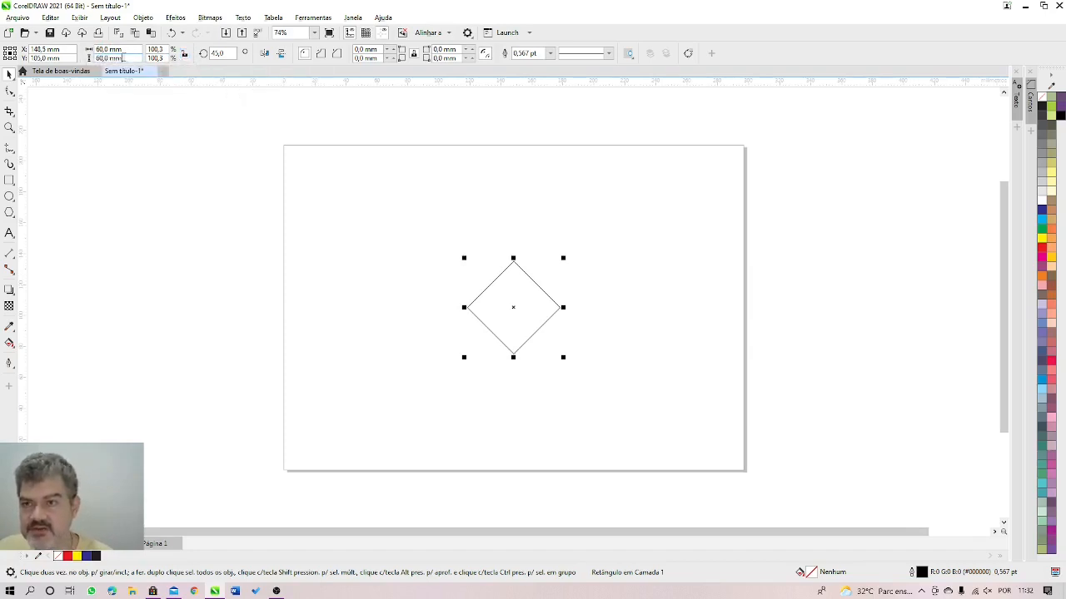
key("Return")
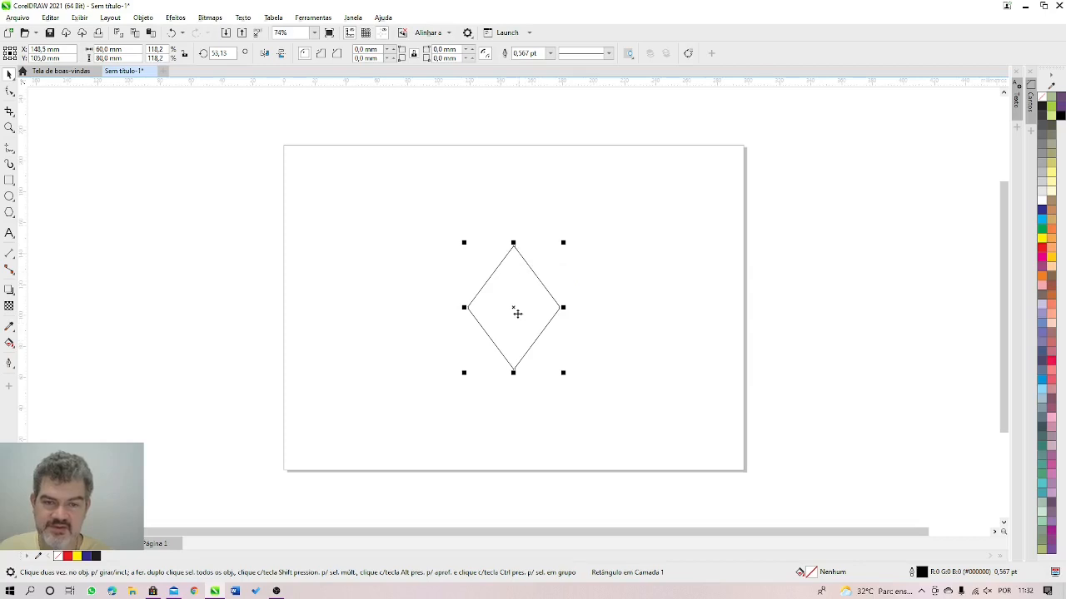
Step: Undo the square's resizing and rotation, and set its height to 60 mm
left_click(170, 32)
left_click(169, 33)
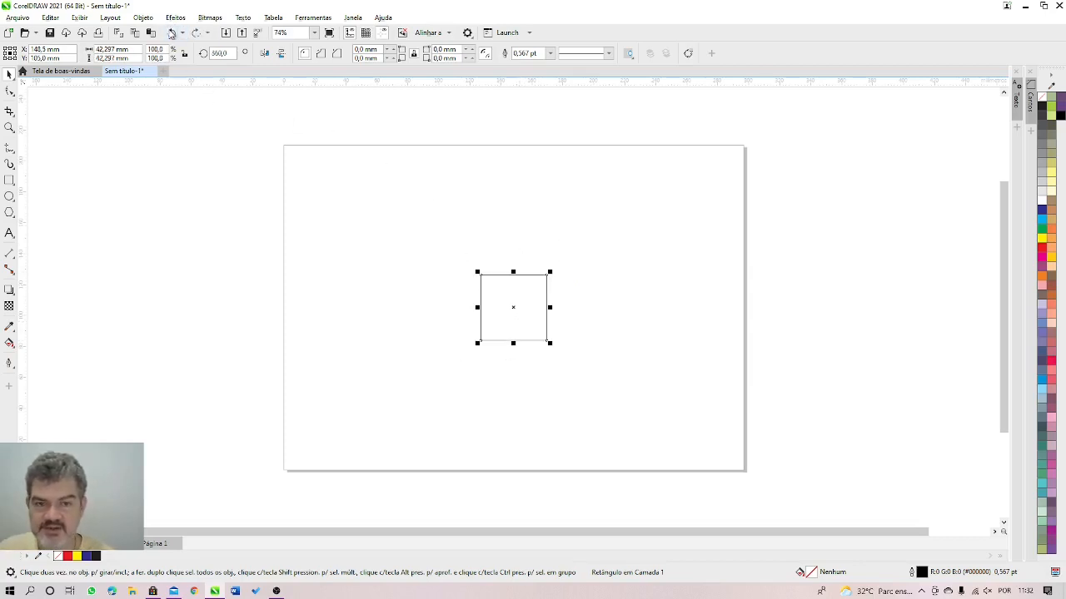
left_click(102, 58)
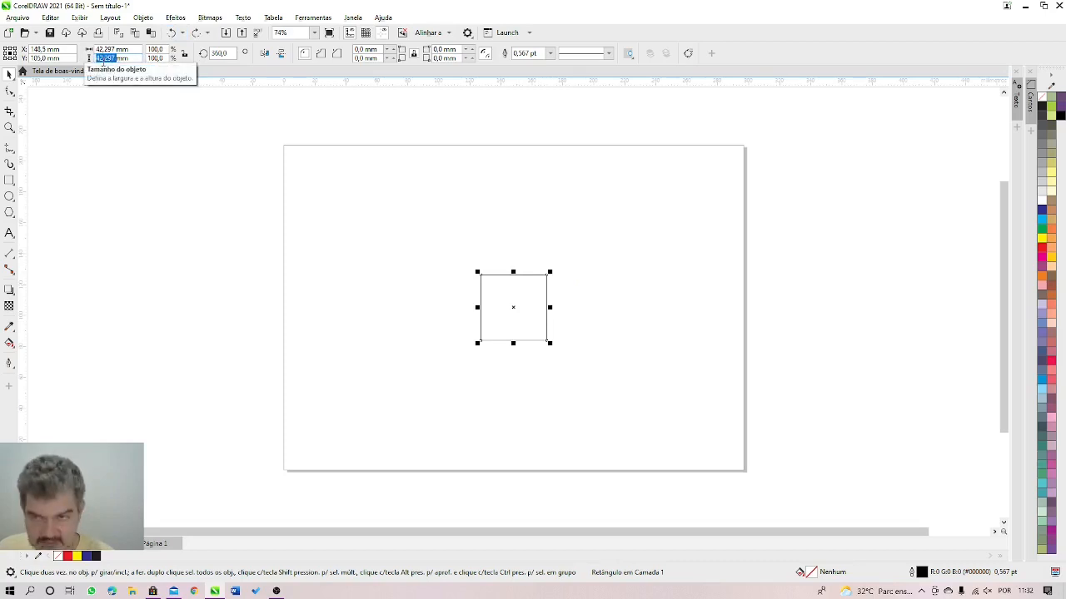
type("60")
key("Return")
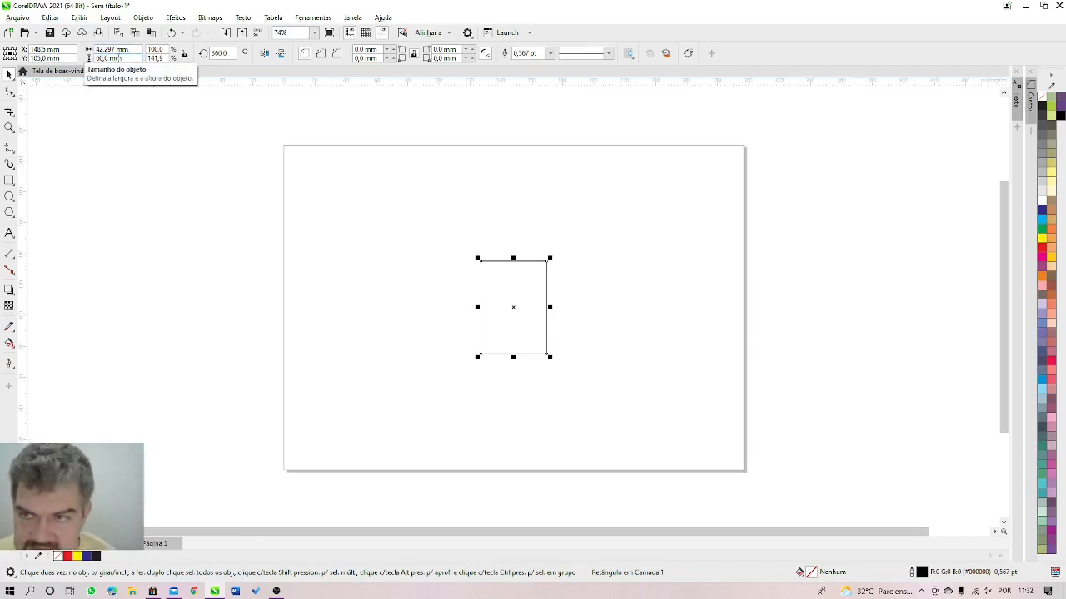
Step: Deselect the rectangle and view the available document units without choosing another one
left_click(276, 104)
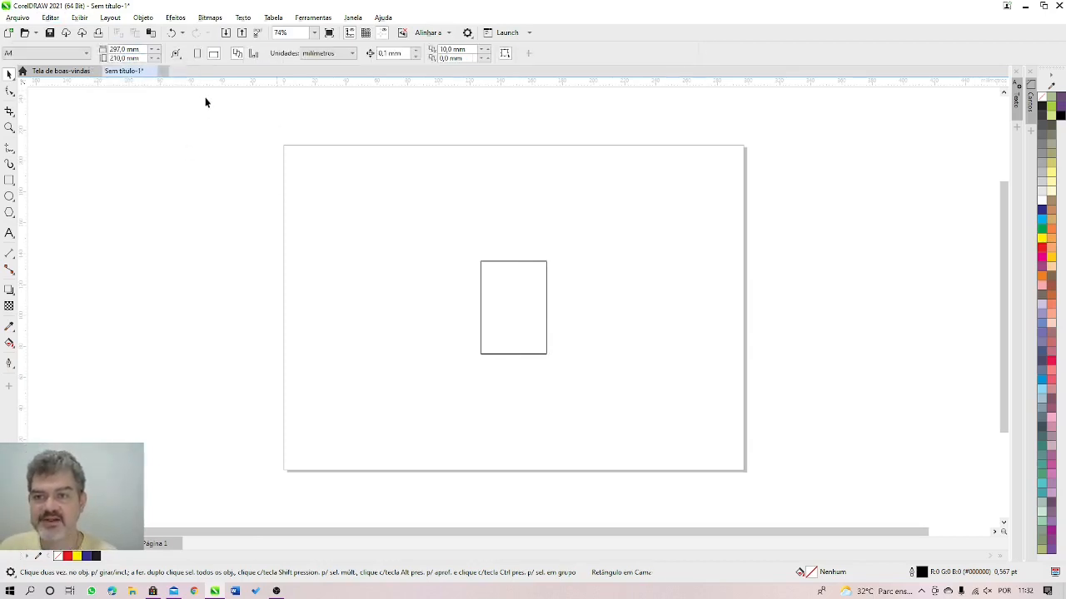
left_click(323, 55)
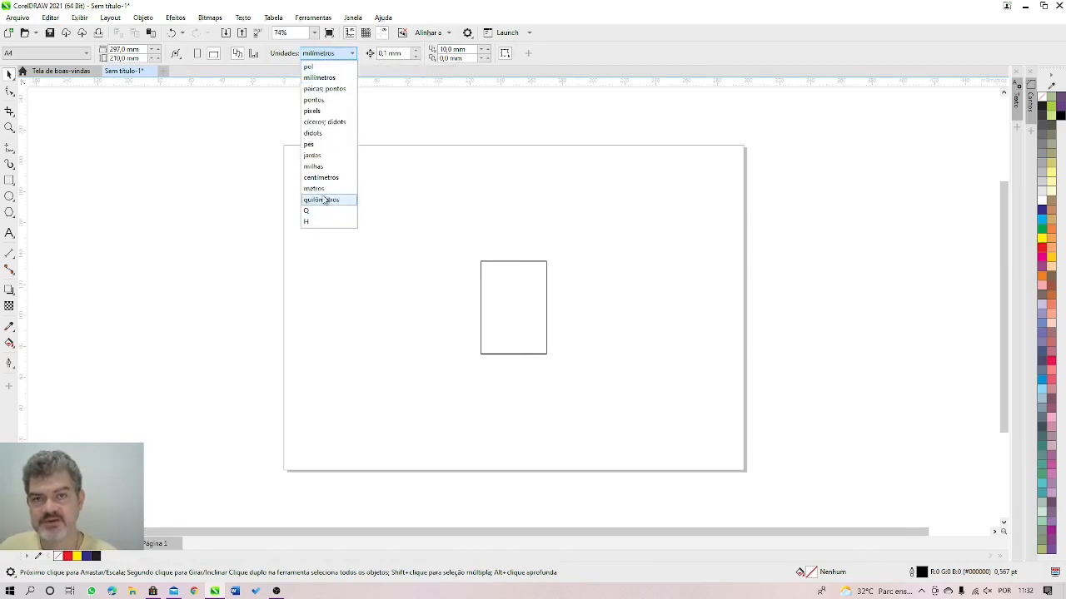
left_click(235, 158)
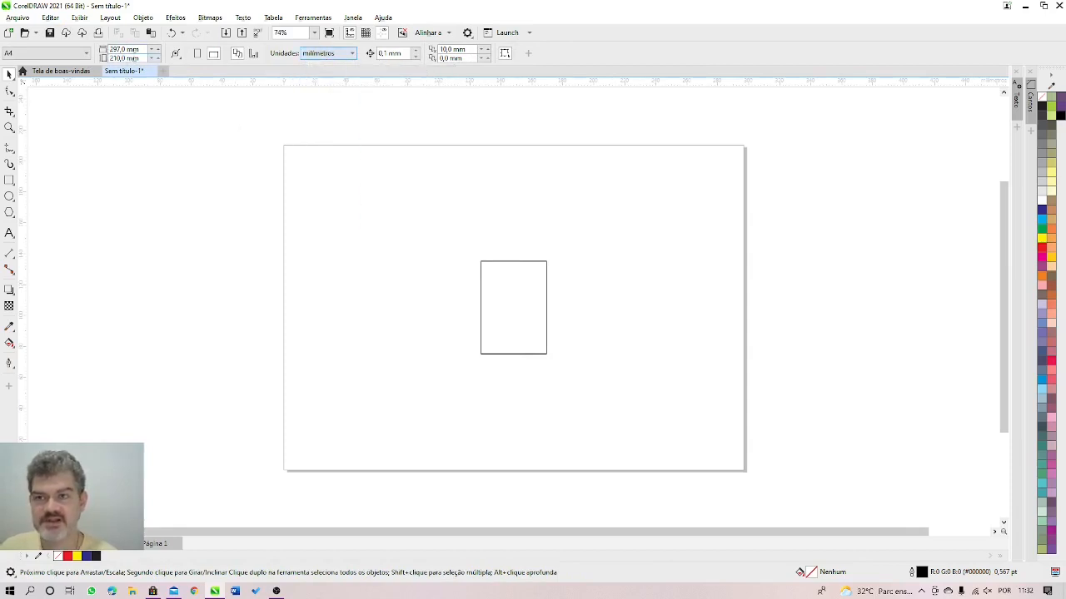
Step: Set the outline width of the rectangle at the page centre to the minimum thickness (Esp. mínima)
left_click(527, 294)
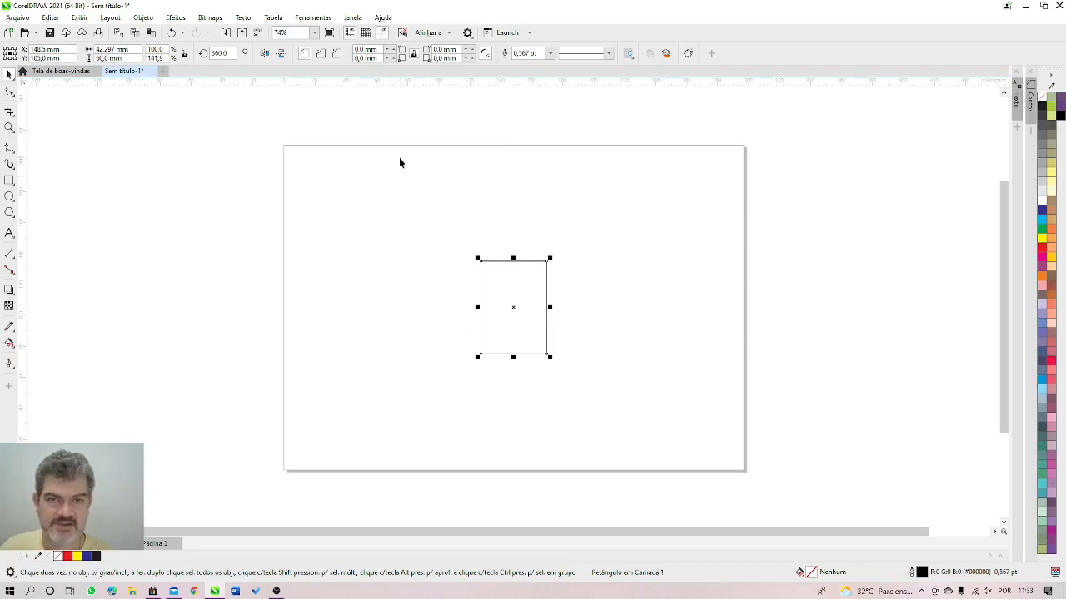
left_click(549, 53)
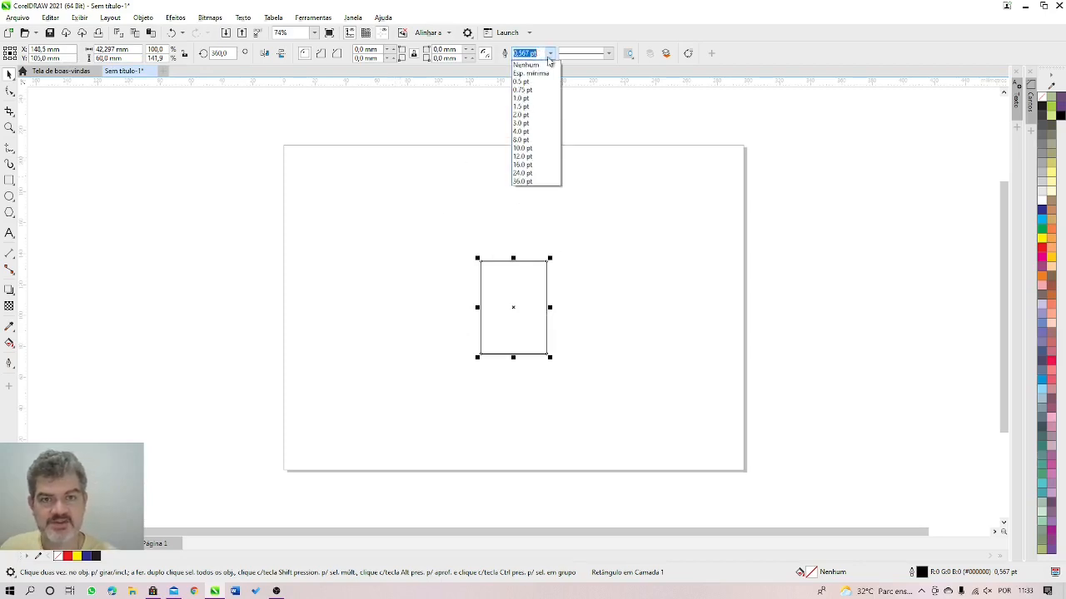
left_click(531, 74)
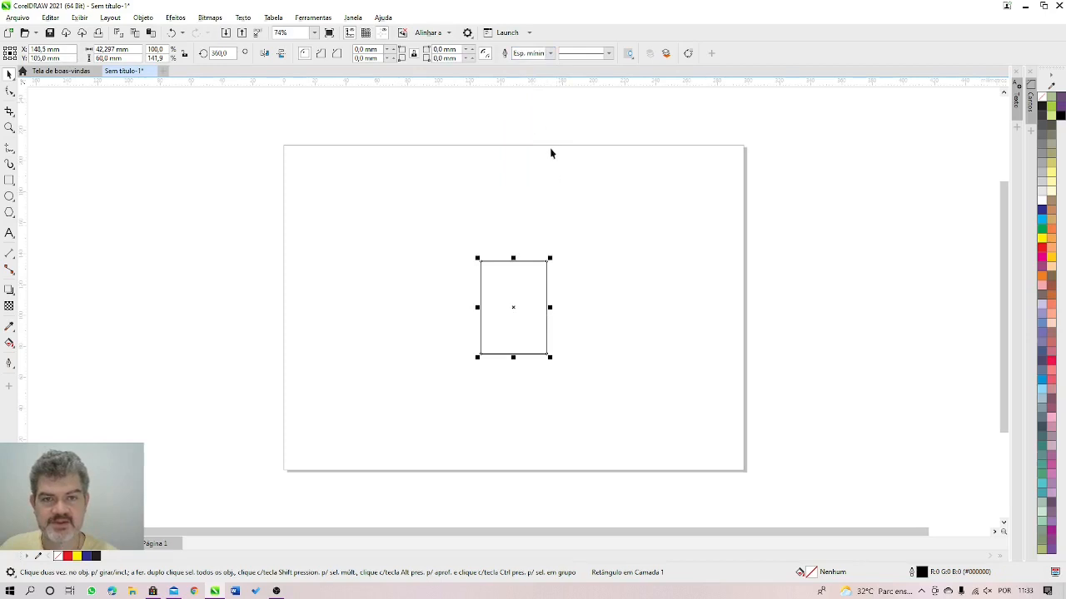
left_click(550, 149)
left_click(523, 273)
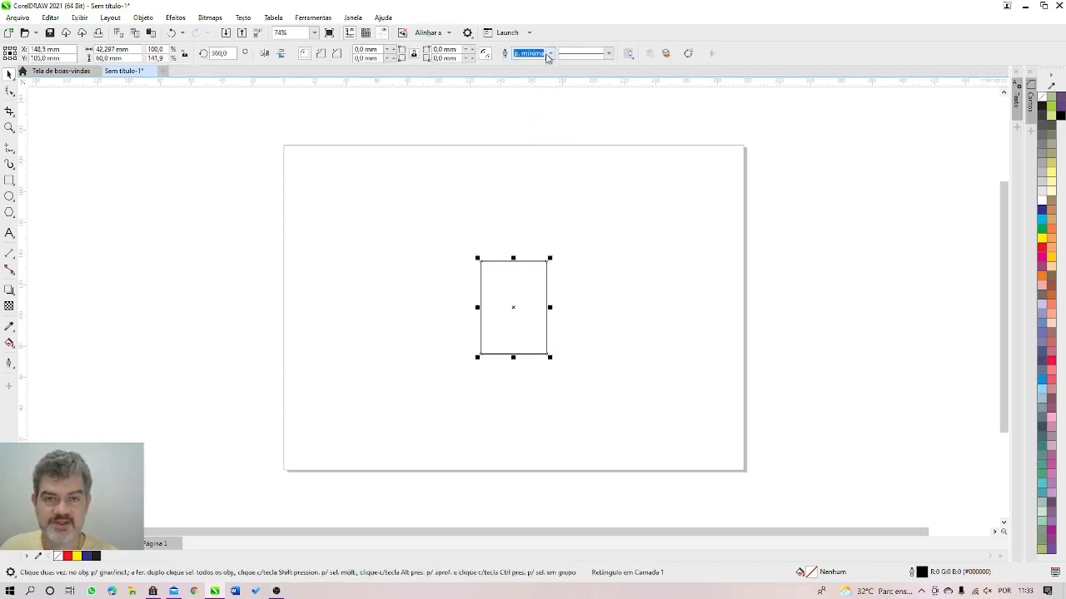
Step: Thicken the rectangle's outline to 4.0 pt and deselect it
left_click(549, 53)
left_click(524, 131)
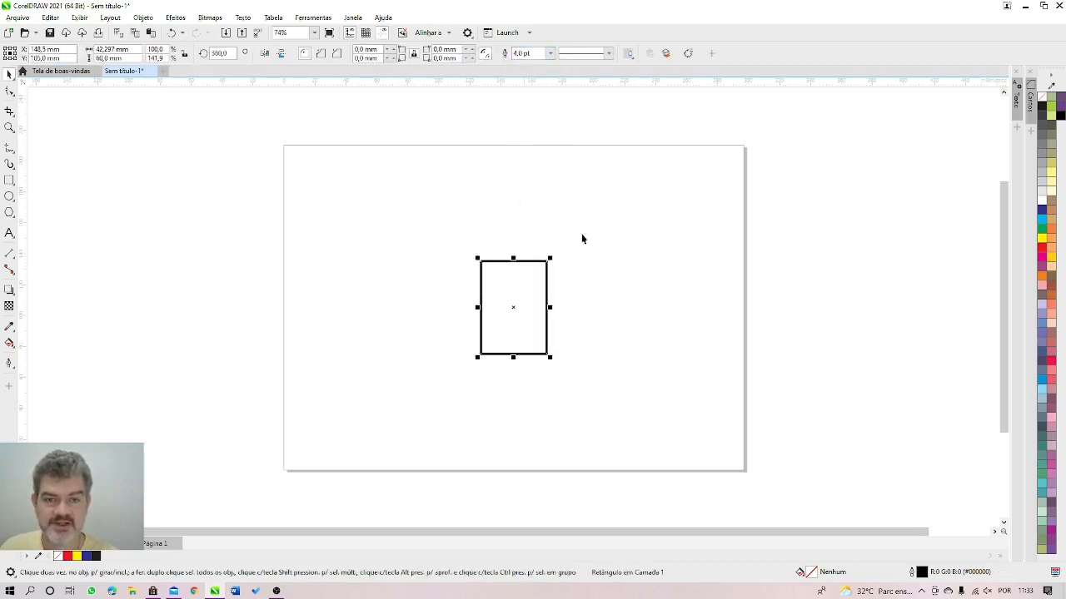
left_click(554, 240)
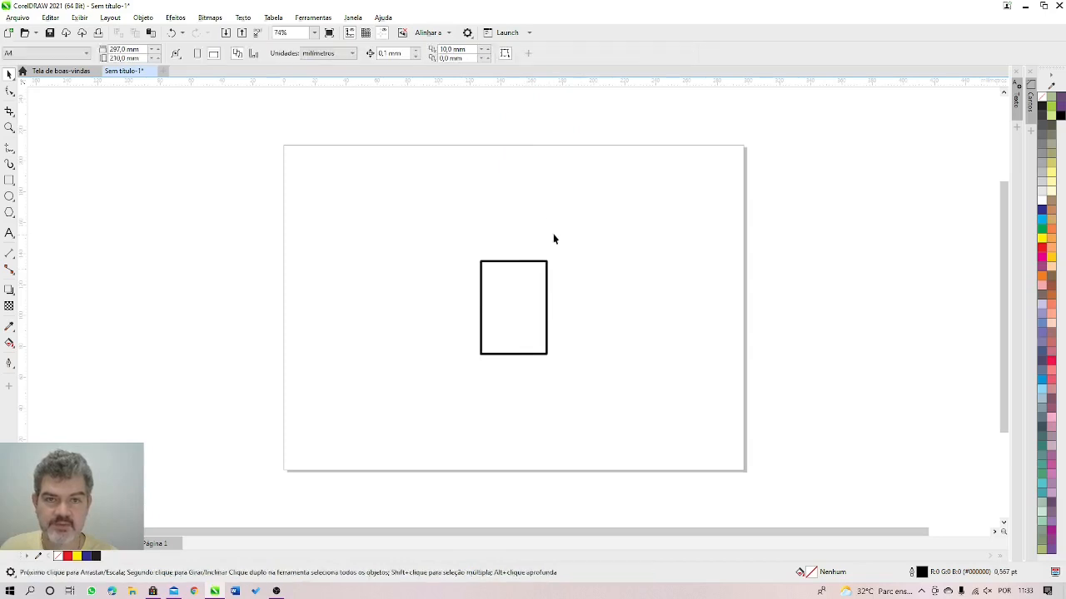
Step: Reduce the rectangle's outline to the minimum thickness, and then set its width to 0.5 pt
left_click(512, 308)
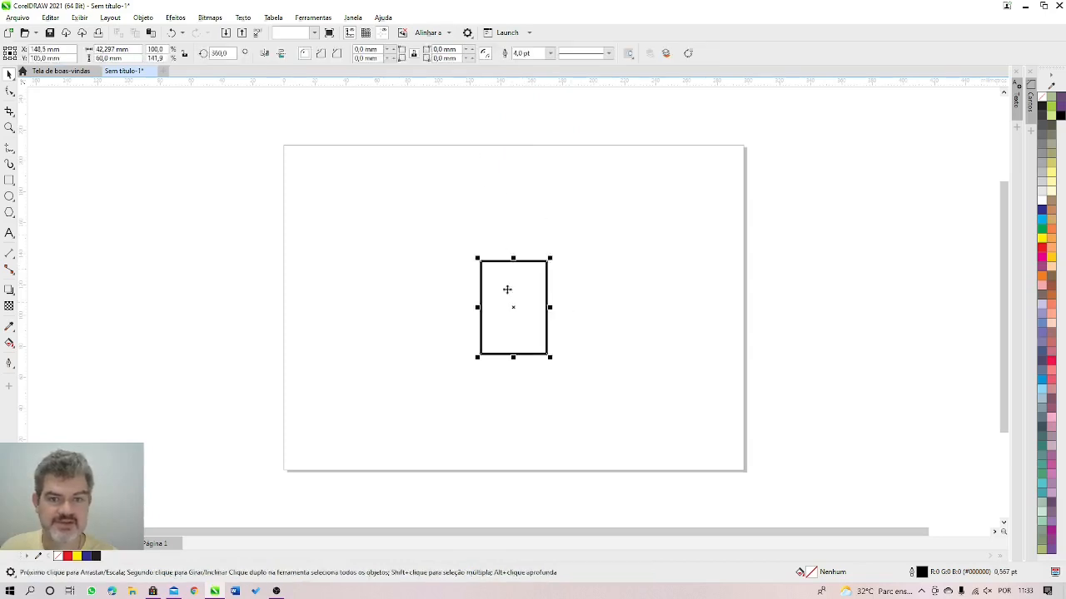
left_click(550, 53)
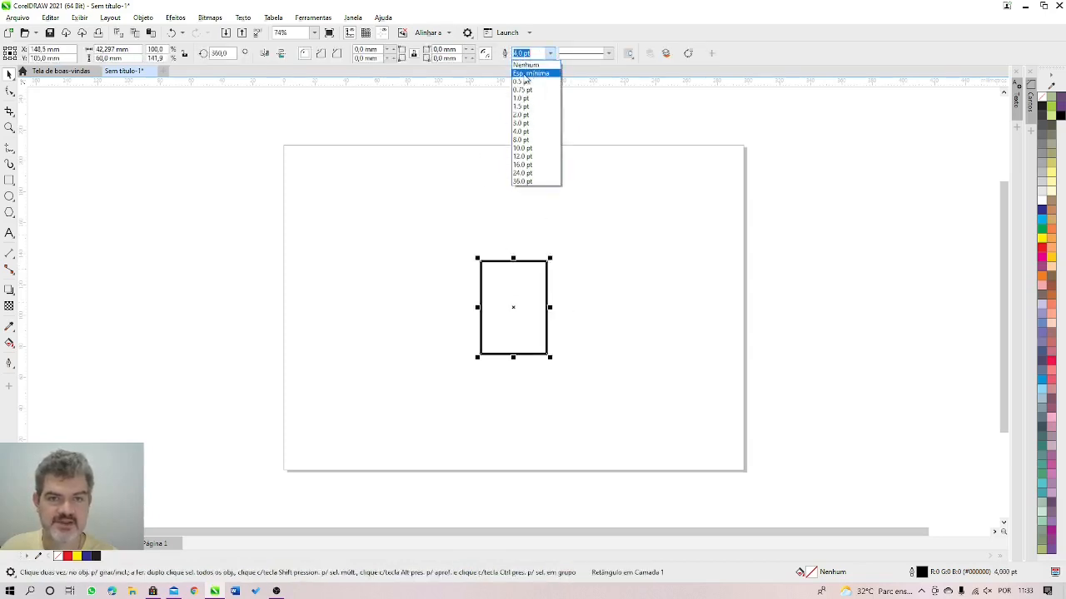
left_click(528, 66)
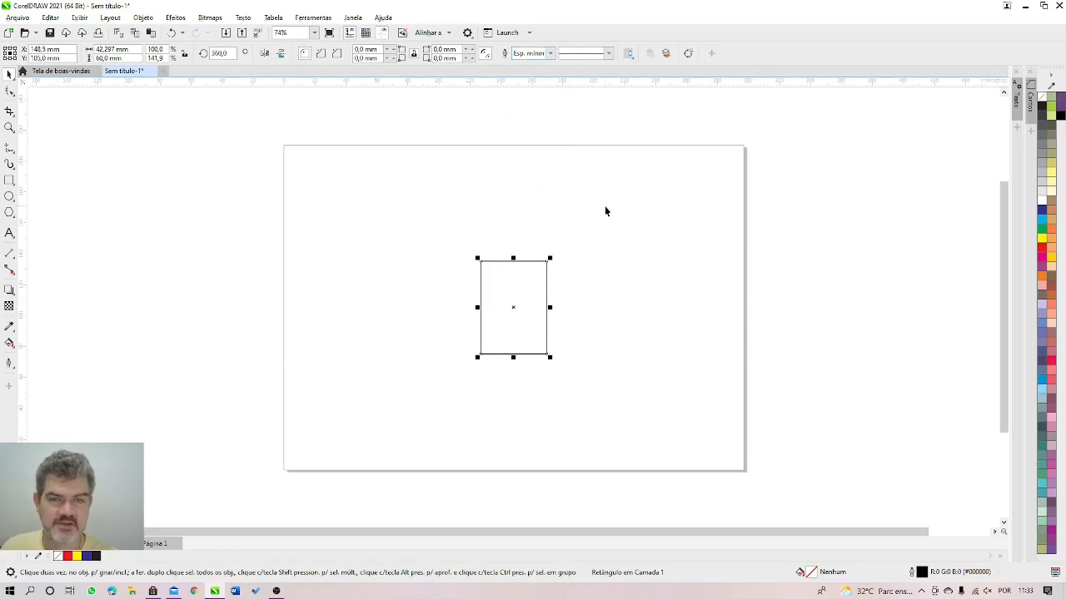
left_click(549, 53)
left_click(535, 89)
left_click(589, 221)
key("Tab")
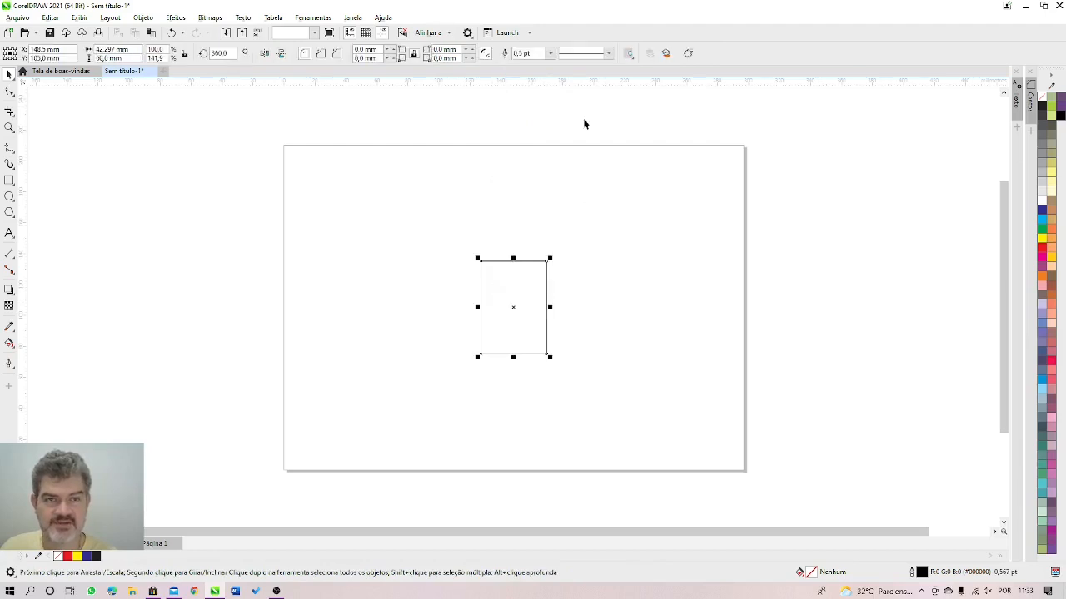
Step: Apply a dash-dot line style to the rectangle's outline and inspect it up close
left_click(609, 54)
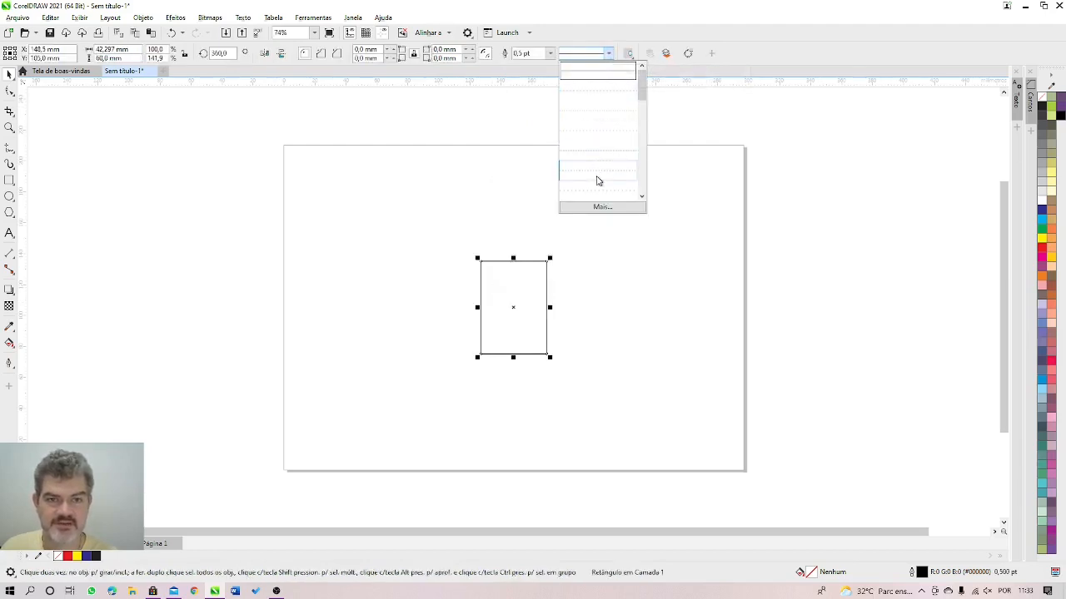
scroll(597, 181, "down", 5)
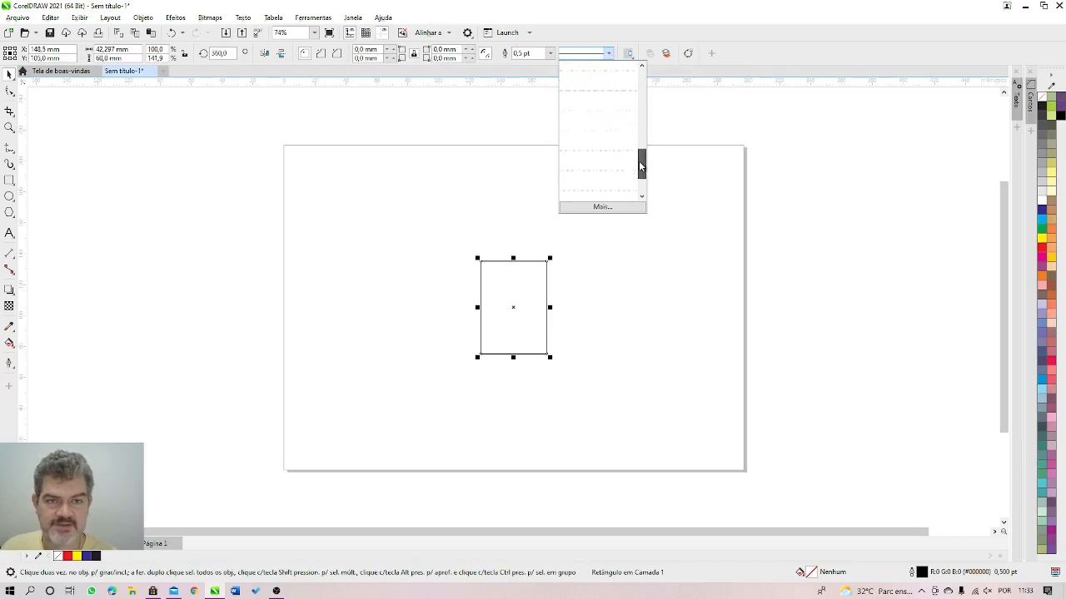
left_click(594, 159)
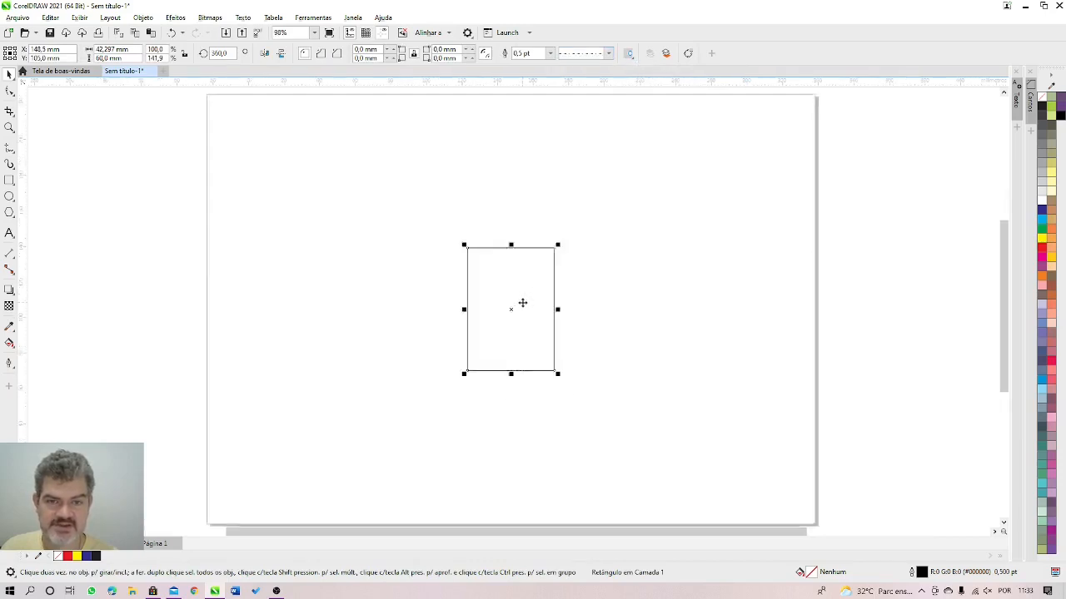
scroll(522, 302, "up", 4)
scroll(522, 302, "up", 2)
scroll(522, 302, "down", 2)
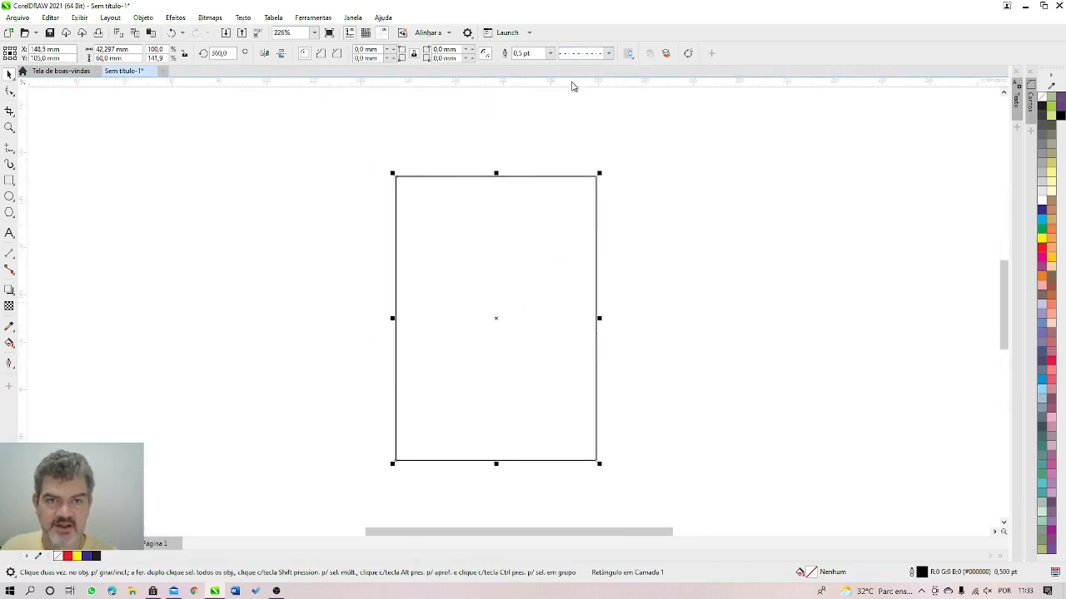
Step: Set the dash-dot rectangle's outline width to 1.0 pt
left_click(549, 53)
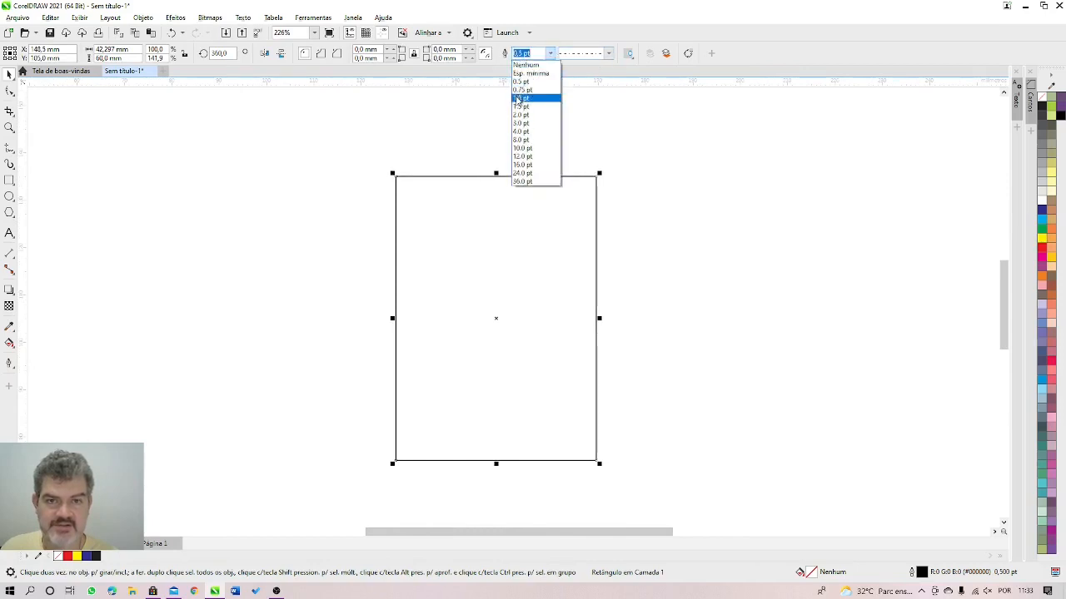
left_click(516, 99)
left_click(675, 224)
Step: Move the dash-dot rectangle up and to the right, and delete the solid duplicate underneath it
mouse_move(569, 238)
left_mouse_down()
mouse_move(411, 249)
mouse_move(583, 245)
mouse_move(572, 239)
left_mouse_up()
left_click(552, 247)
key("Delete")
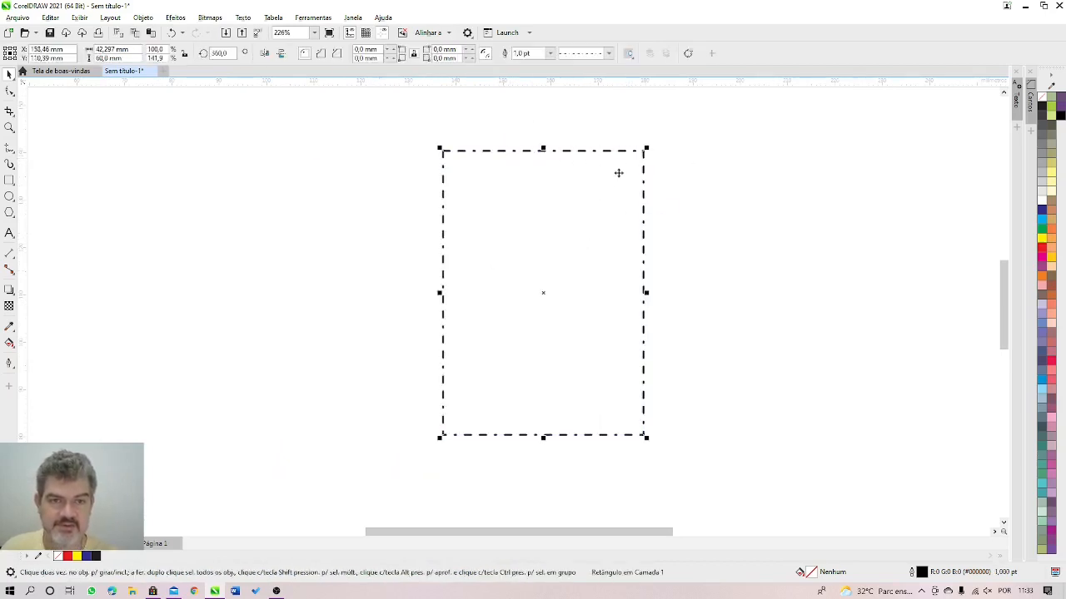
Step: Change the rectangle's outline to a dash-dot-dot line style and deselect it
left_click(606, 53)
left_click(586, 162)
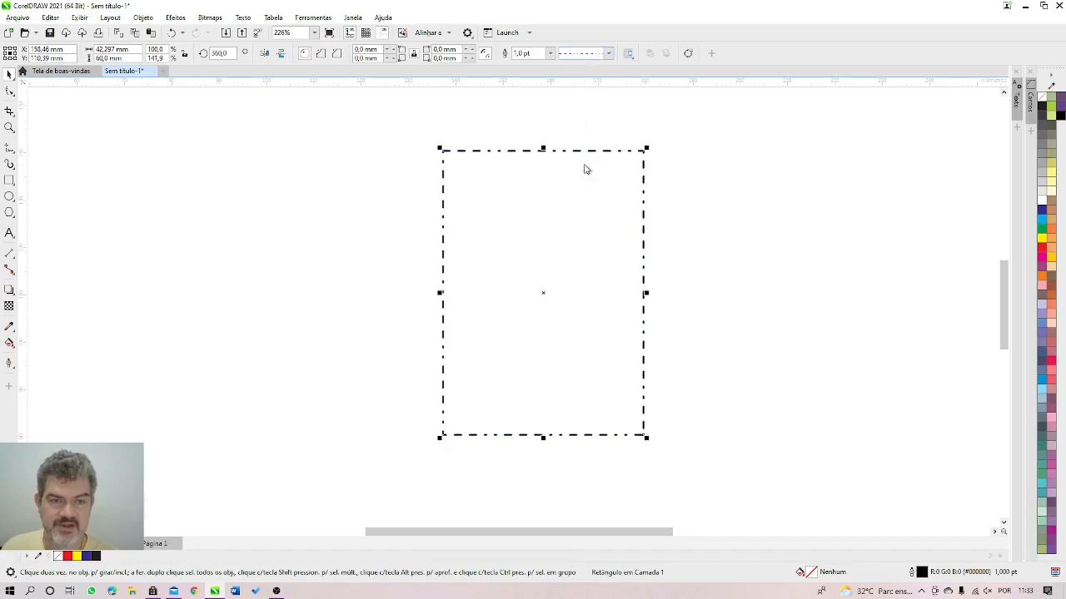
left_click(700, 123)
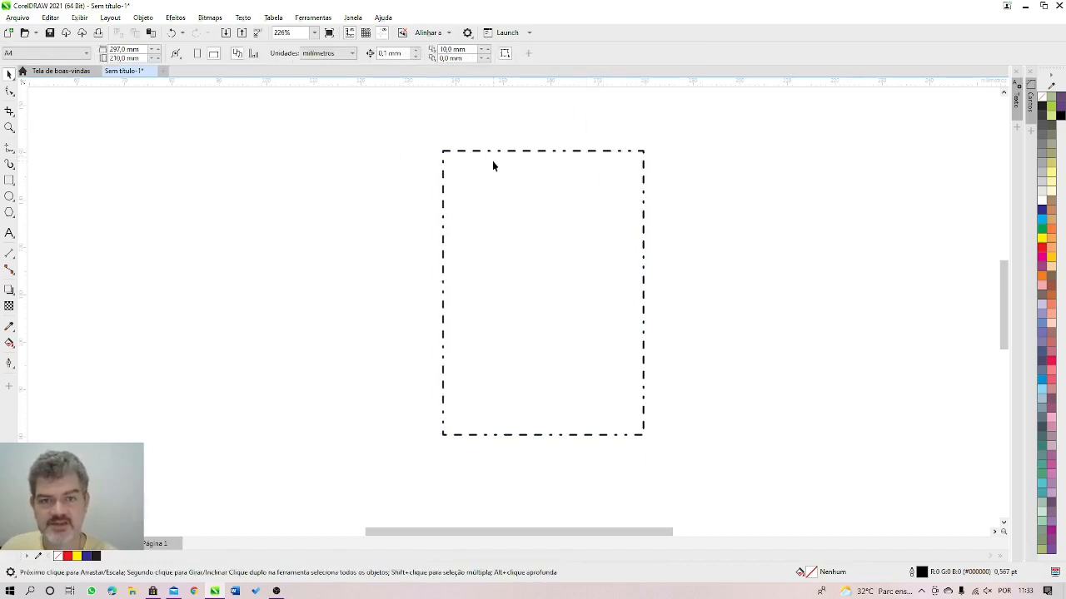
Step: Browse the available line styles for the rectangle and set its outline back to a solid line
left_click(643, 166)
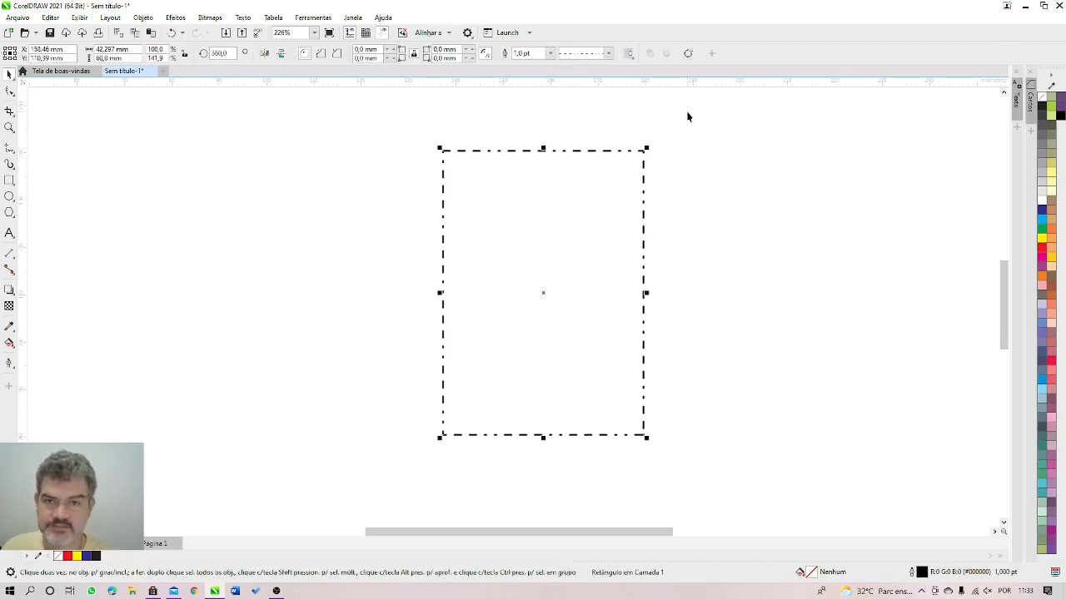
left_click(590, 56)
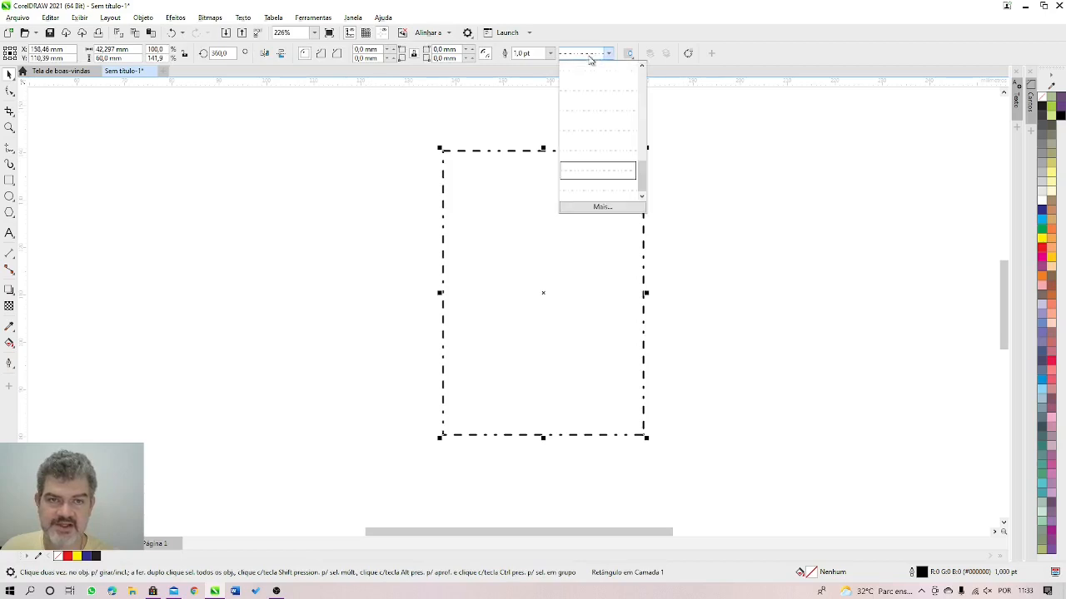
left_click_drag(640, 172, 608, 53)
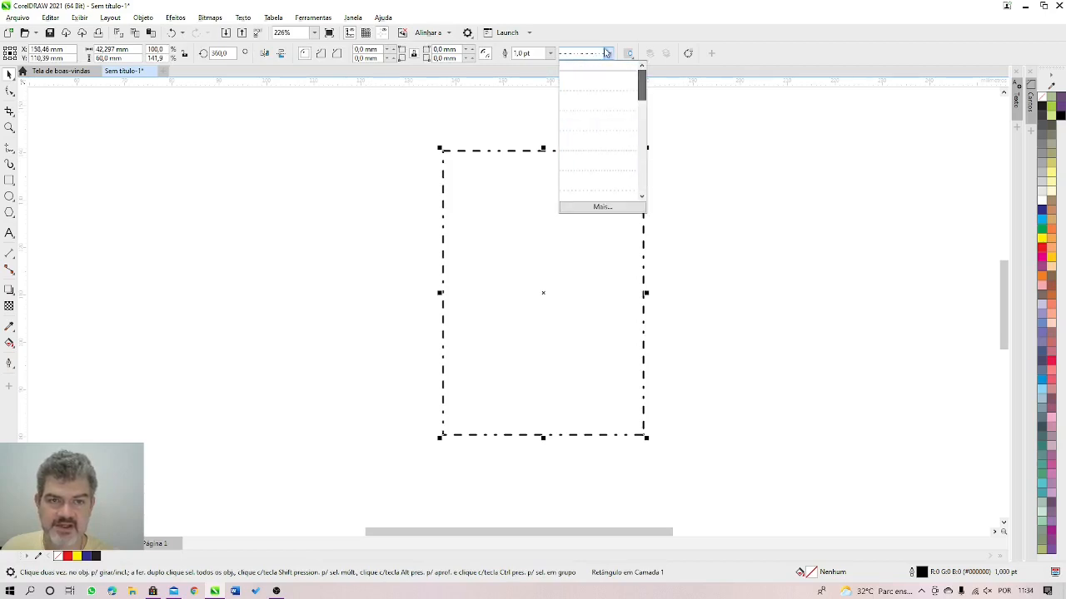
left_click(608, 54)
left_click(608, 53)
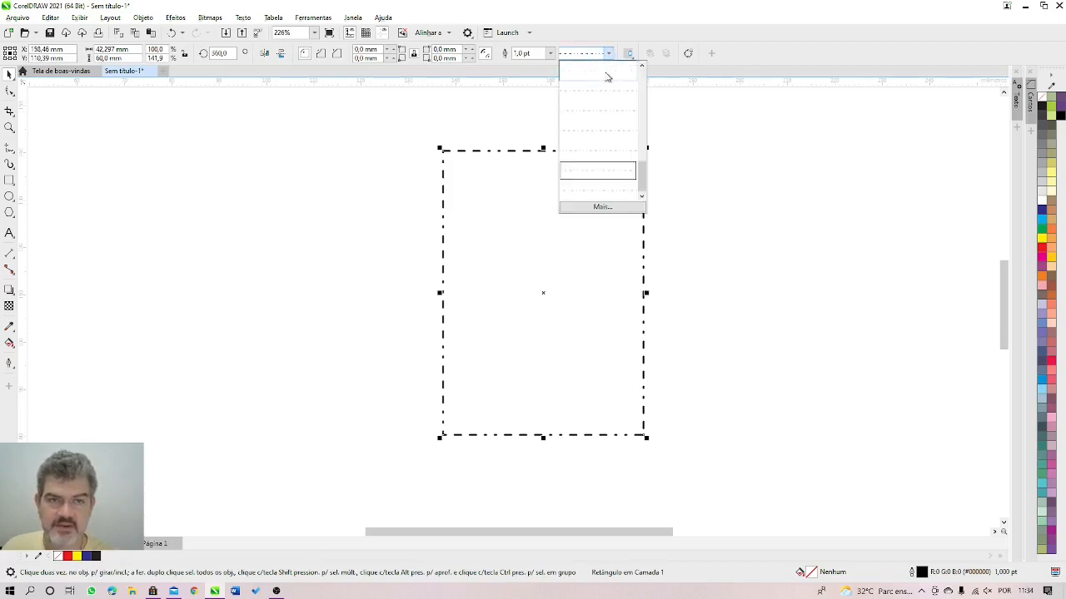
left_click(645, 106)
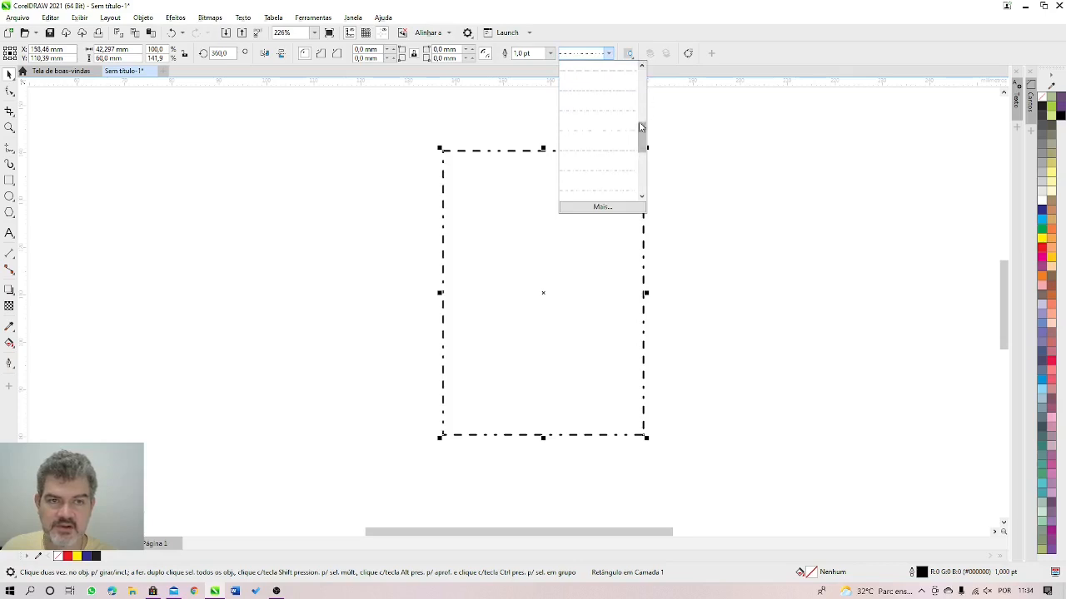
left_click_drag(640, 126, 640, 80)
left_click(581, 74)
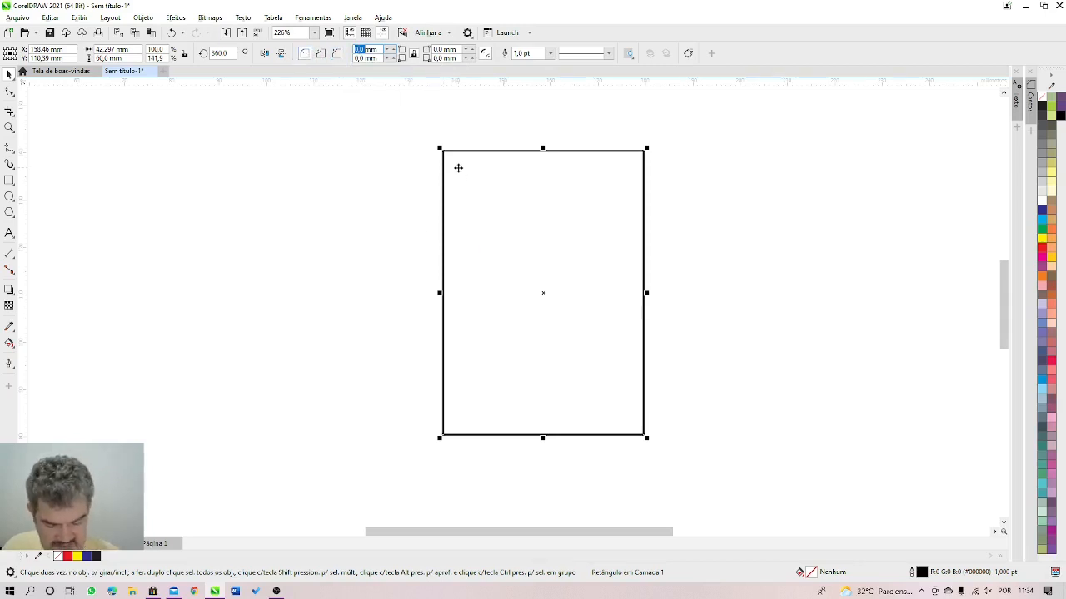
Step: Give all of the rectangle's corners a 5 mm size, trying the scalloped style before switching them to chamfered
type("5")
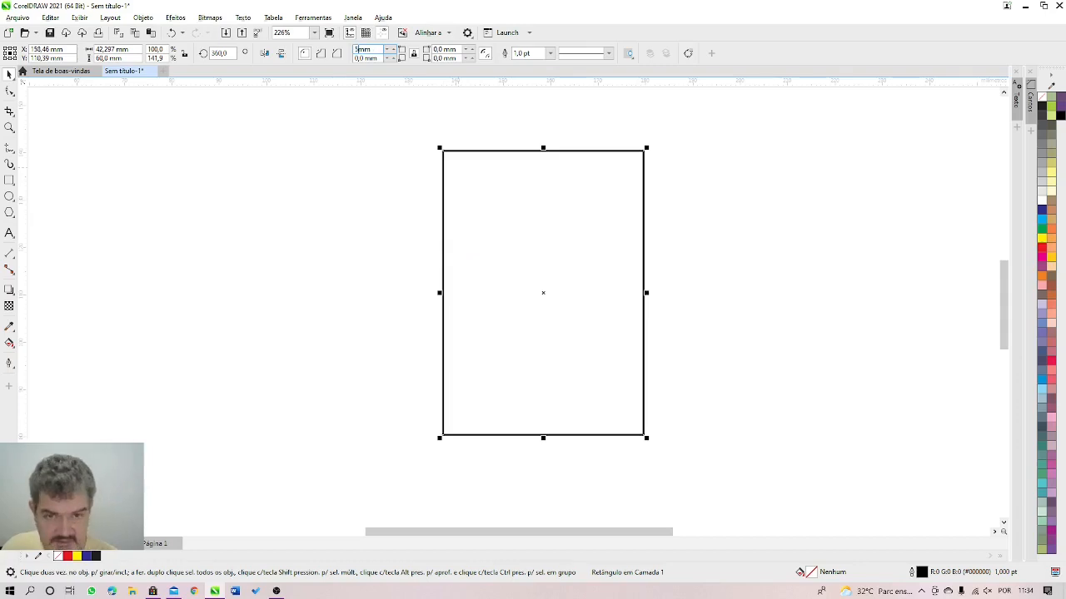
key("Return")
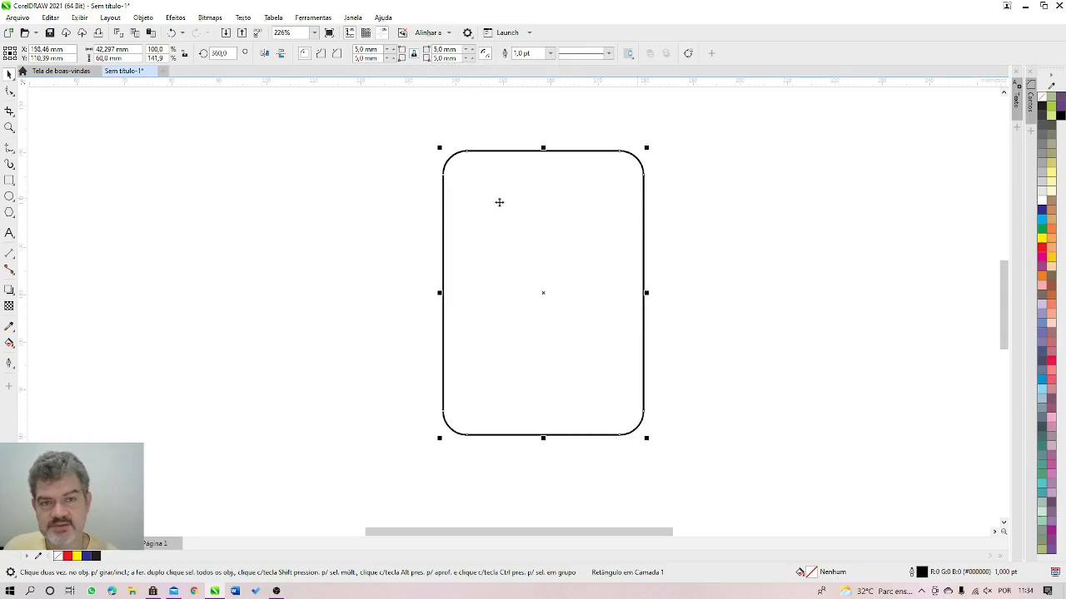
left_click(325, 54)
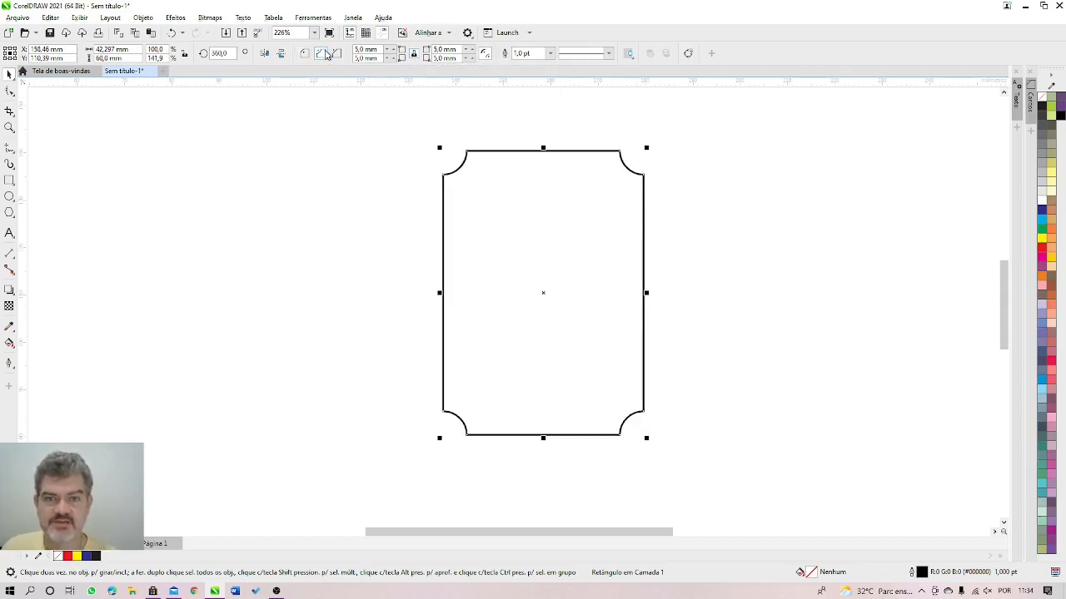
left_click(337, 53)
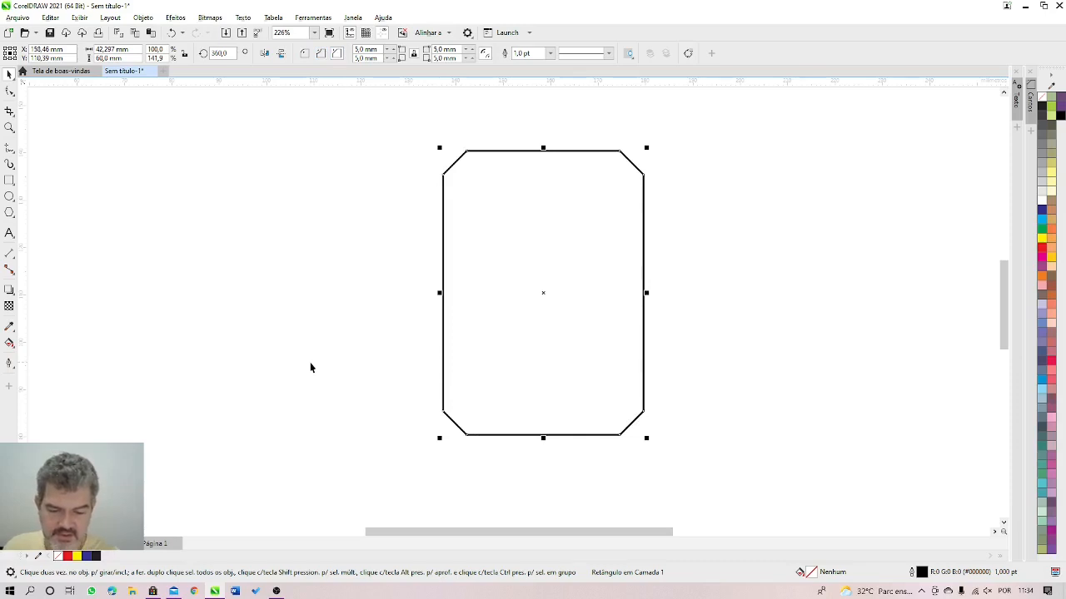
left_click(267, 164)
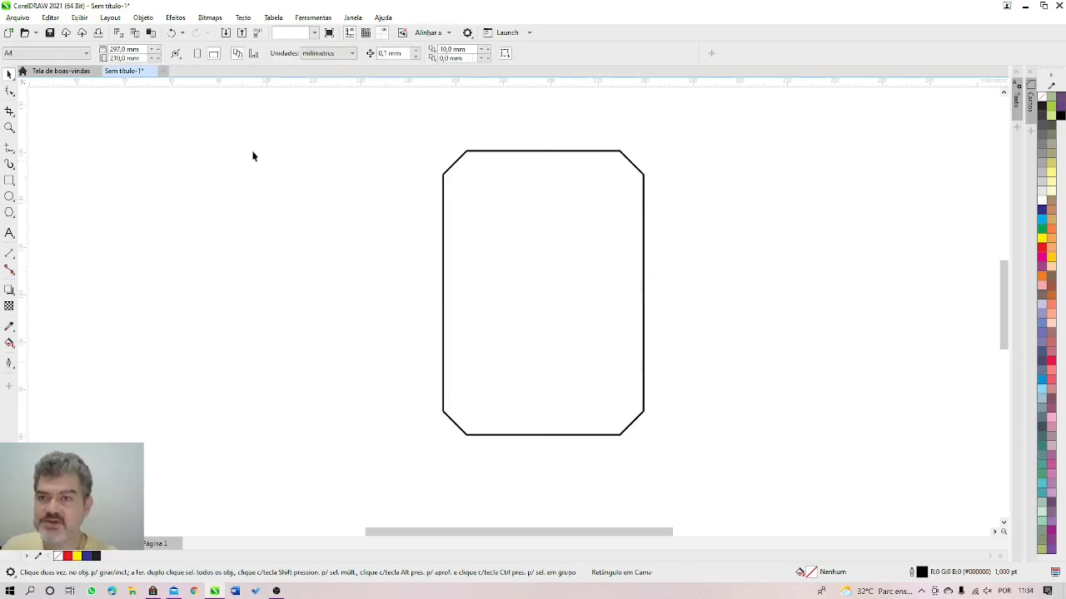
Step: Try shrinking the chamfered rectangle to about 17.6 × 24.9 mm with relative corner scaling on, and undo the resize
left_click(478, 195)
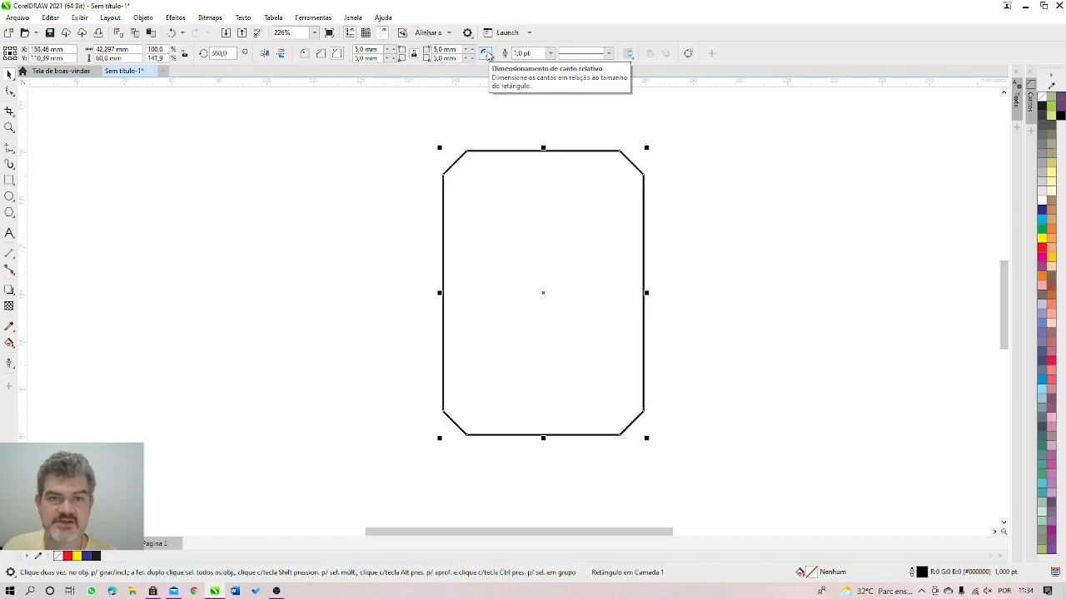
left_click(487, 53)
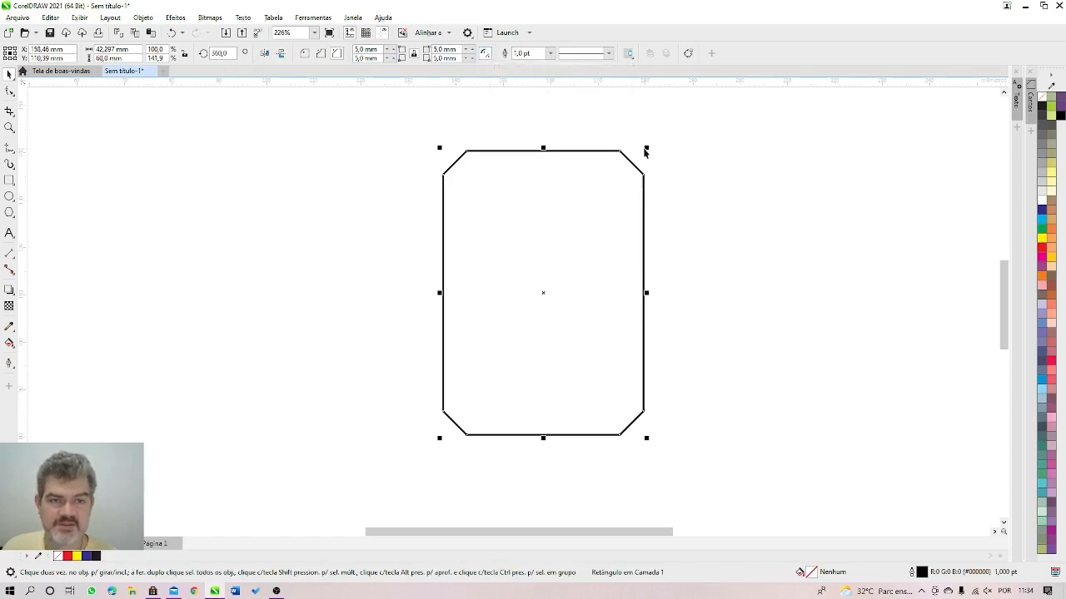
left_click_drag(646, 149, 520, 335)
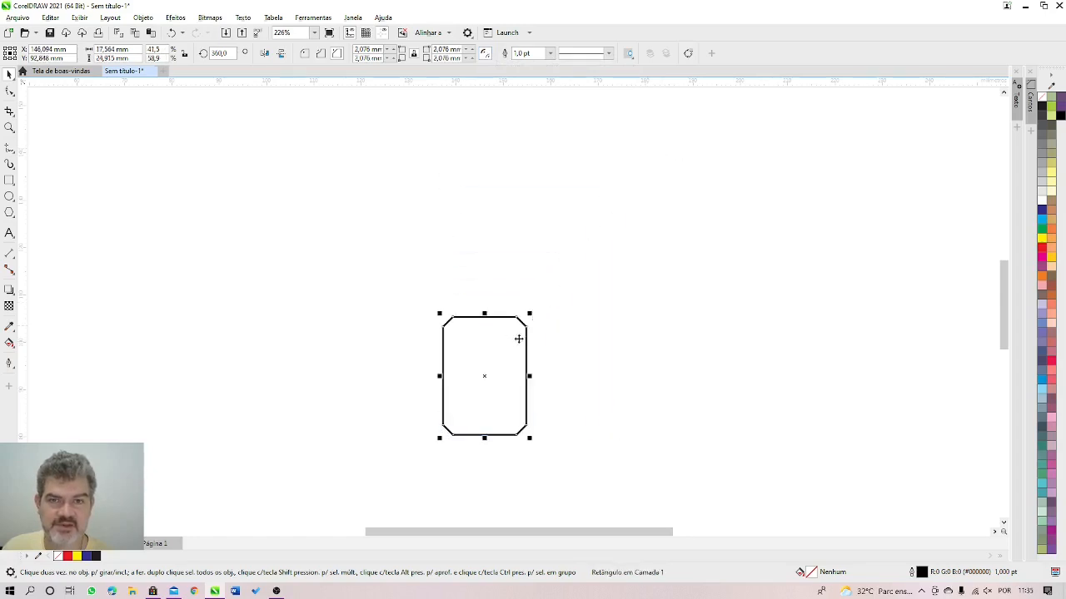
left_click(172, 32)
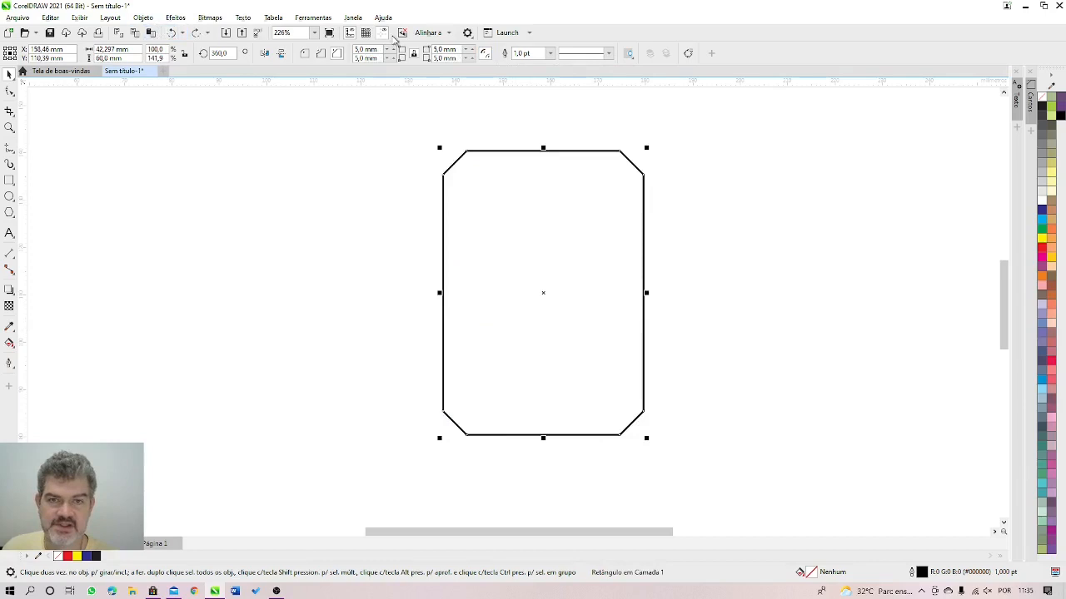
Step: Turn off relative corner scaling, try shrinking the rectangle to about 14.5 × 20.6 mm, and undo the resize
left_click(488, 55)
left_click_drag(647, 149, 517, 335)
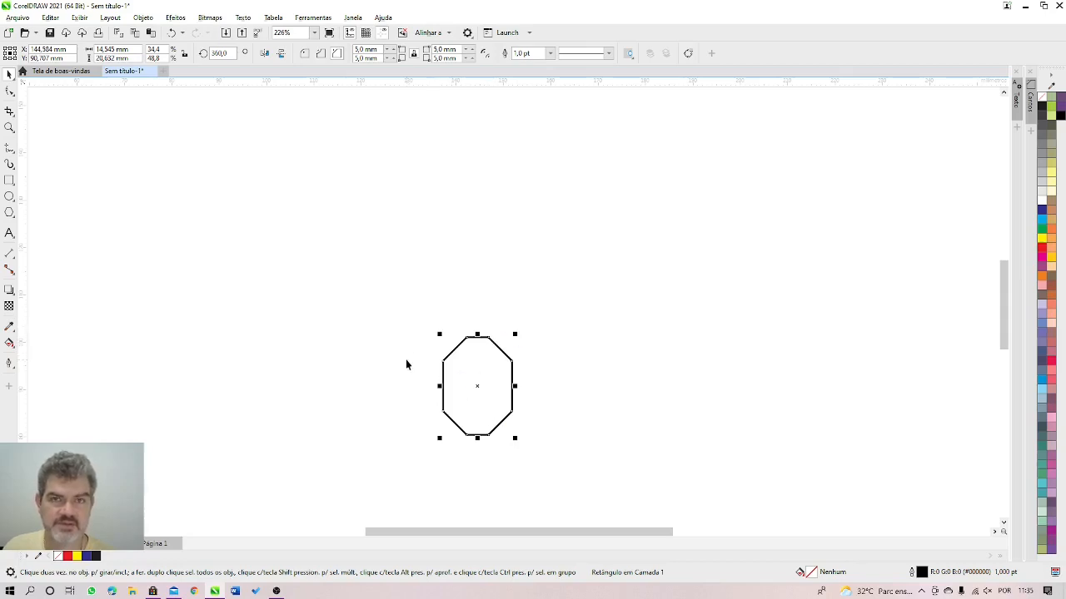
left_click(171, 32)
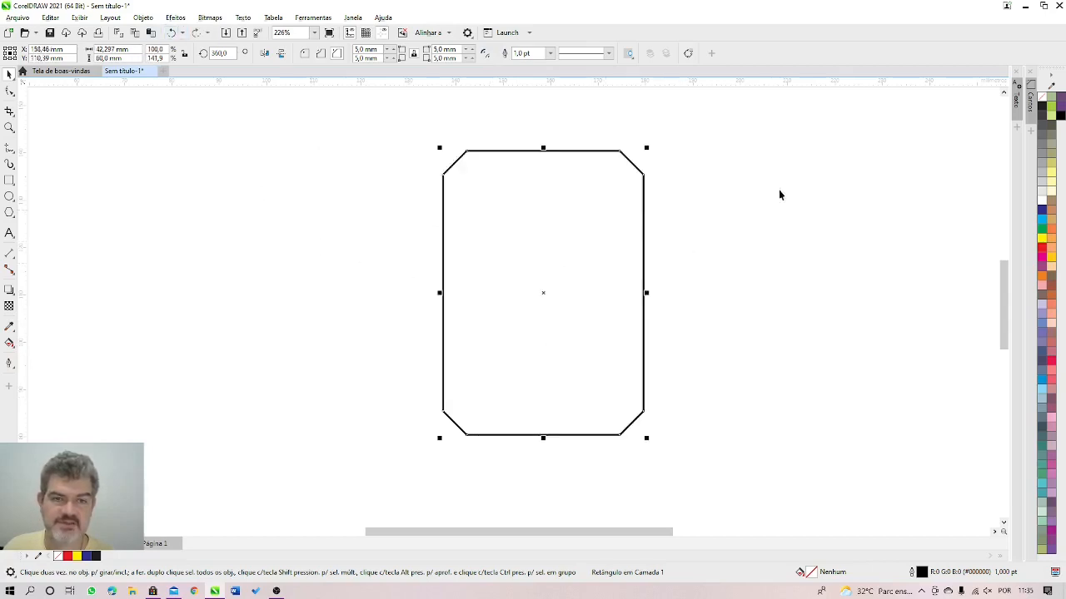
Step: Try shrinking the chamfered rectangle to about 13.5 × 19.1 mm with relative corner scaling back on, and undo the resize
left_click(416, 204)
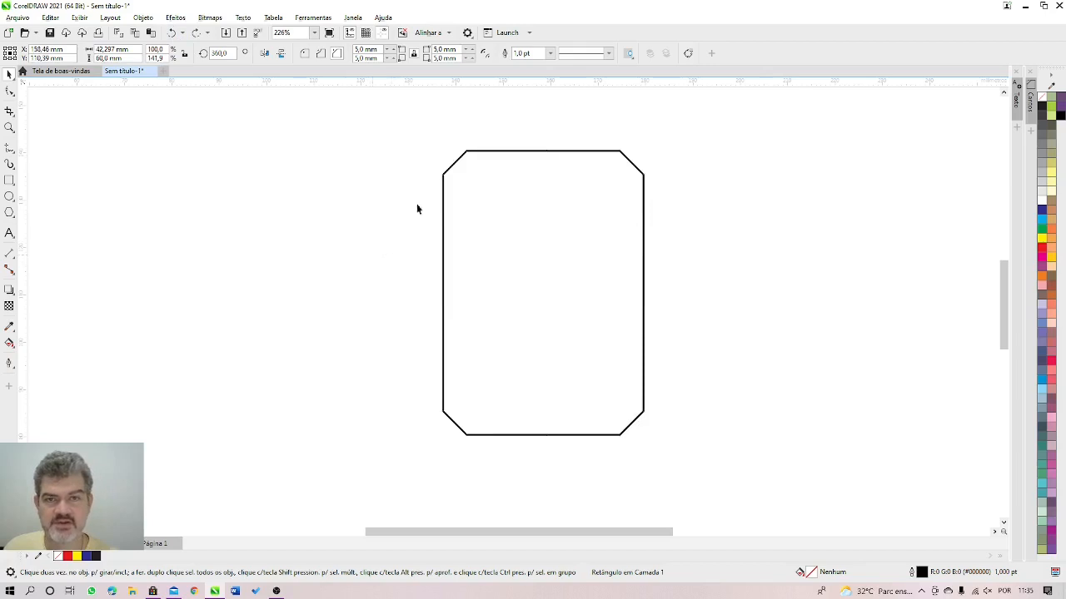
left_click(532, 204)
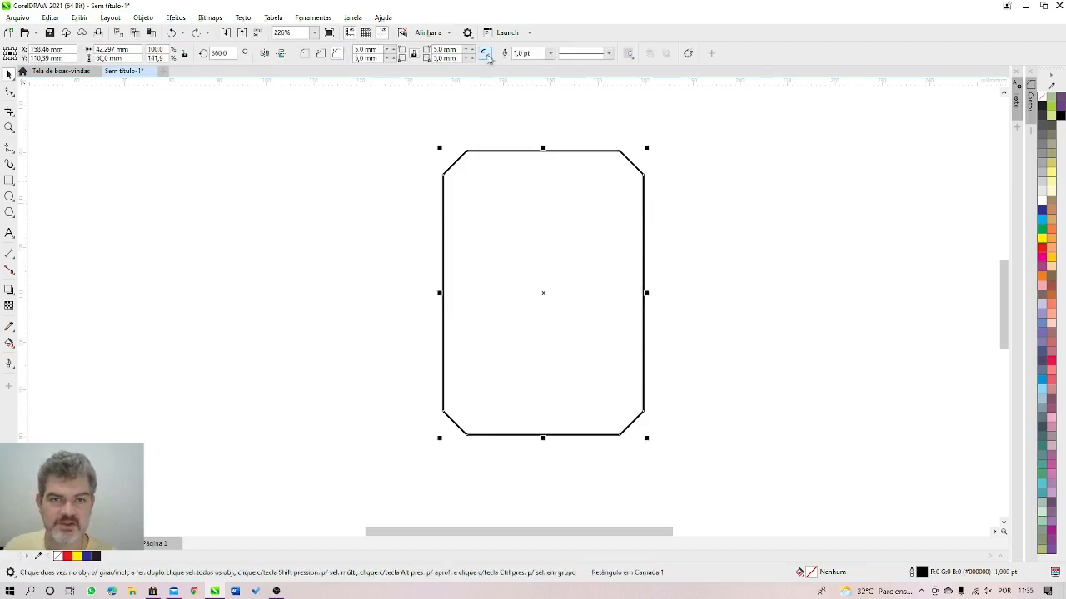
left_click_drag(647, 148, 510, 341)
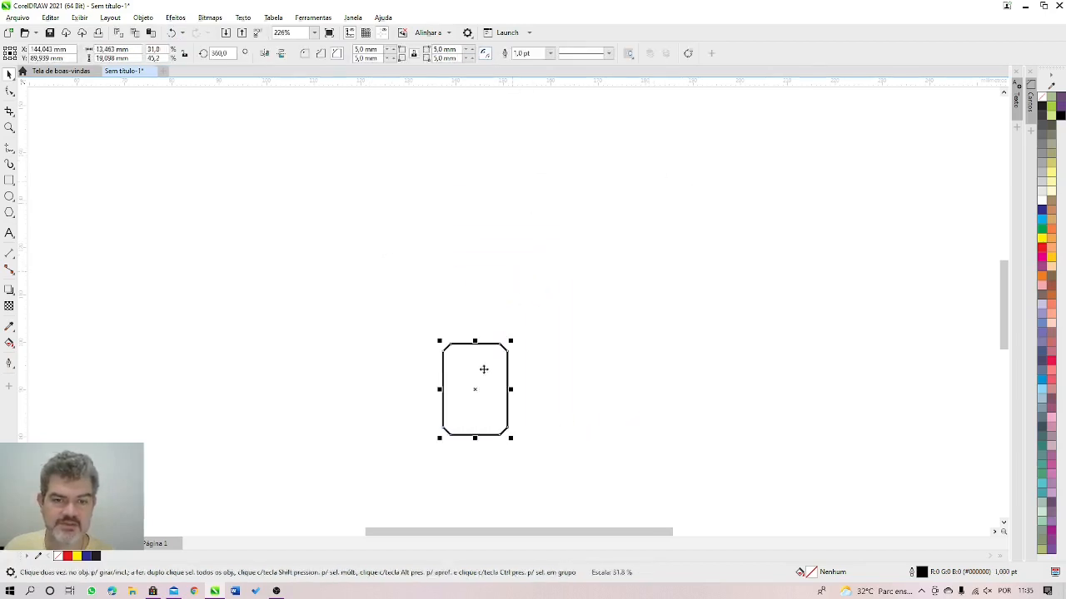
left_click(171, 32)
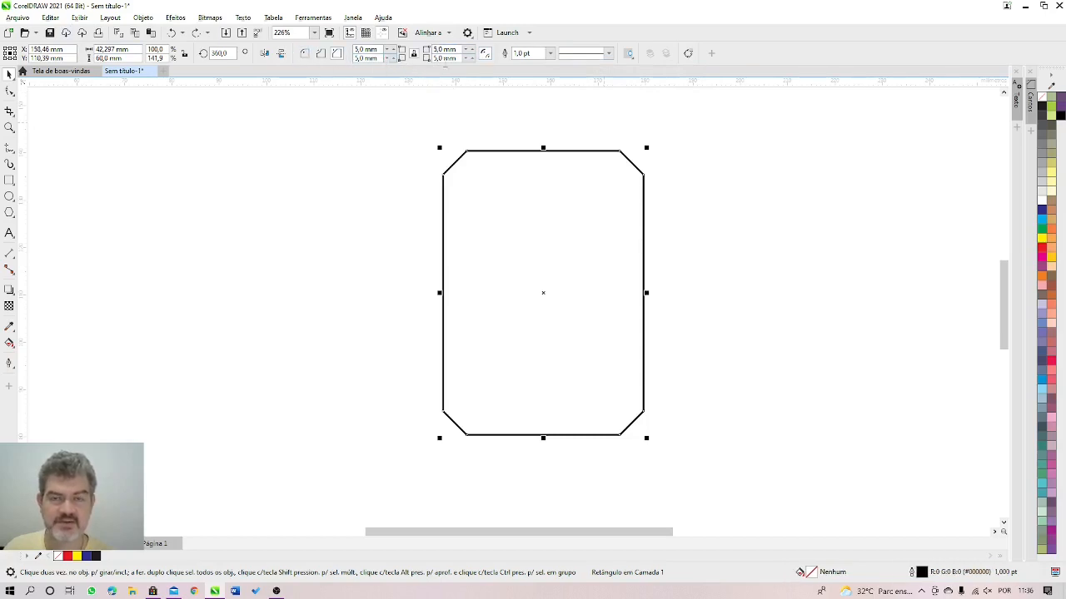
Step: Convert the rectangle to curves, and try moving the upper node of its top-right chamfer inward before undoing that move
left_click(687, 55)
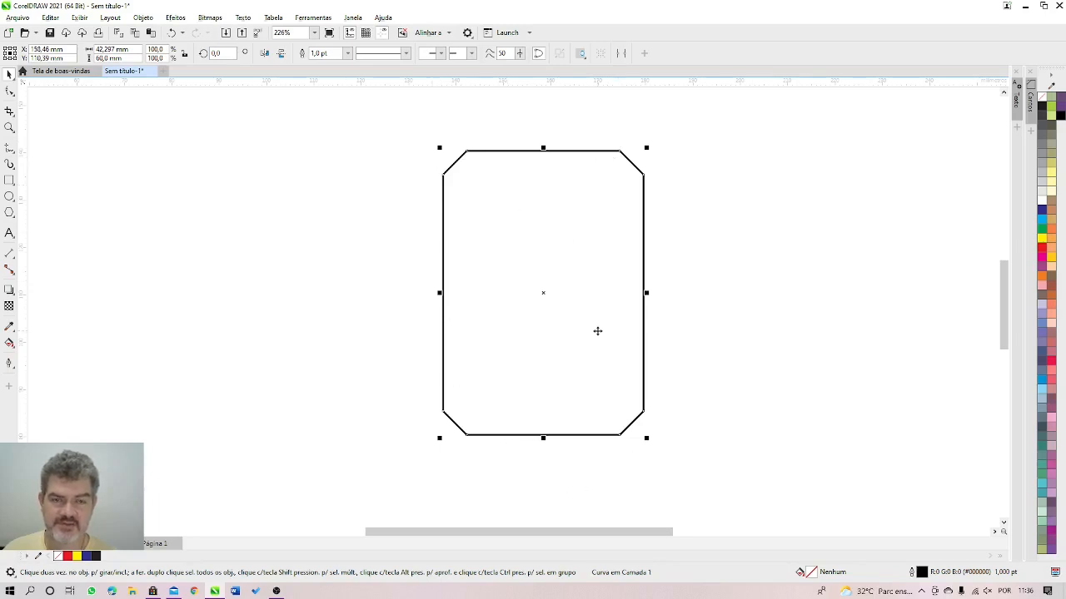
left_click(11, 92)
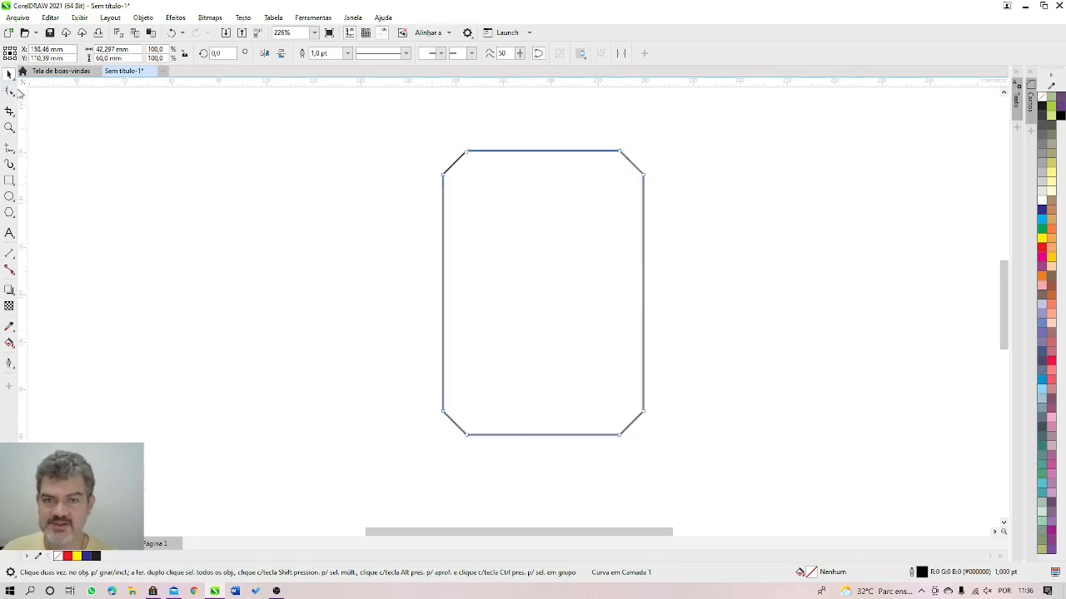
left_click_drag(619, 153, 597, 191)
key("ctrl+z")
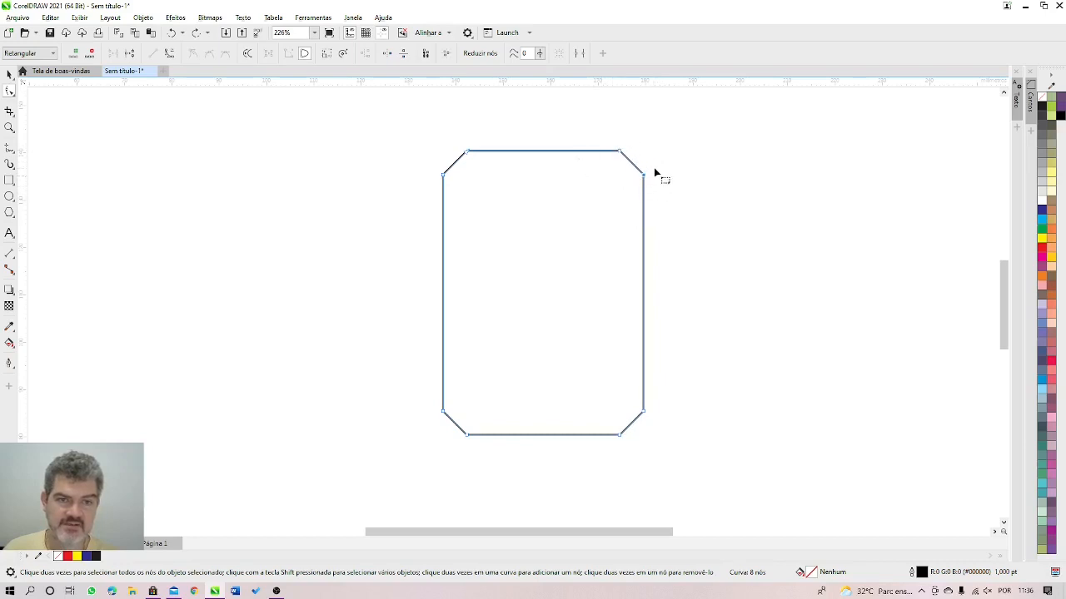
Step: Nudge the lower node of the curve's top-right chamfer downward and its upper node to the left in small increments
key("Down")
key("Down")
key("Down")
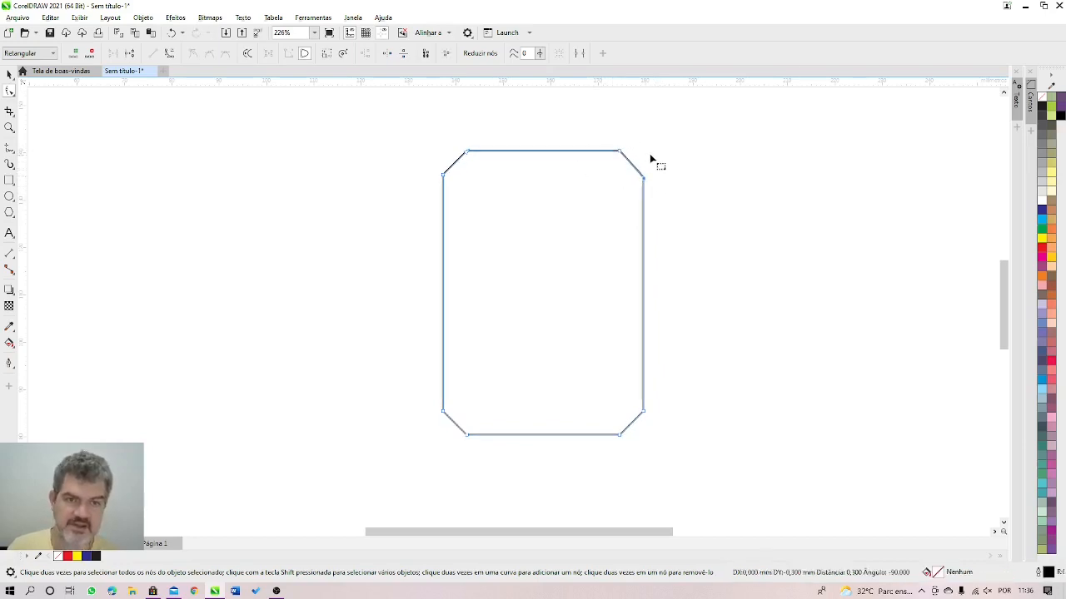
key("Down")
key("Down")
key("Down")
key("Down")
key("Down")
key("Down")
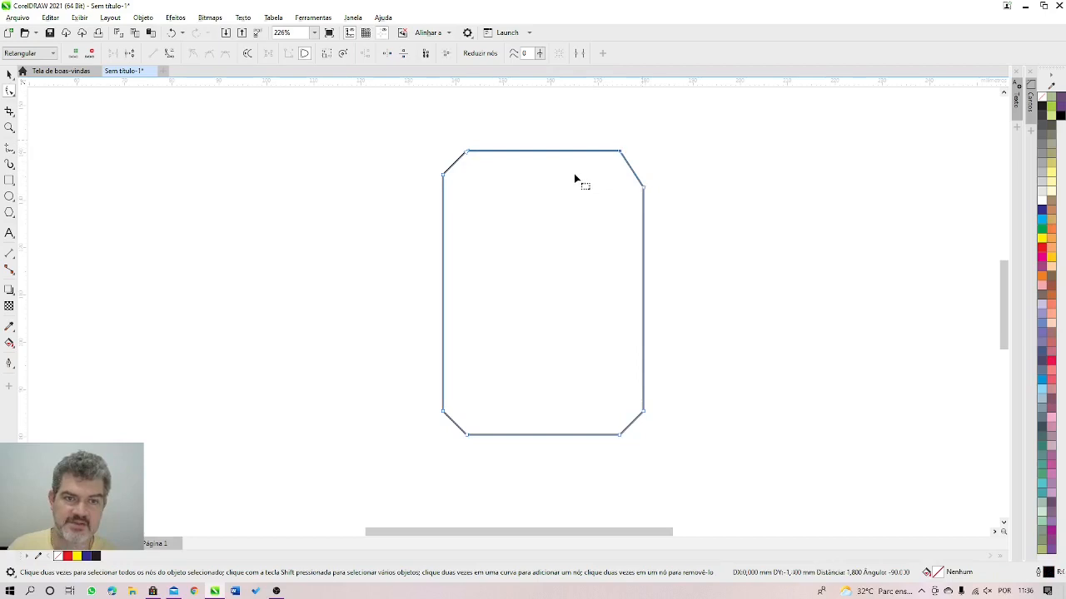
key("Left")
key("Left")
key("Left")
key("Left")
key("Left")
key("Left")
key("Left")
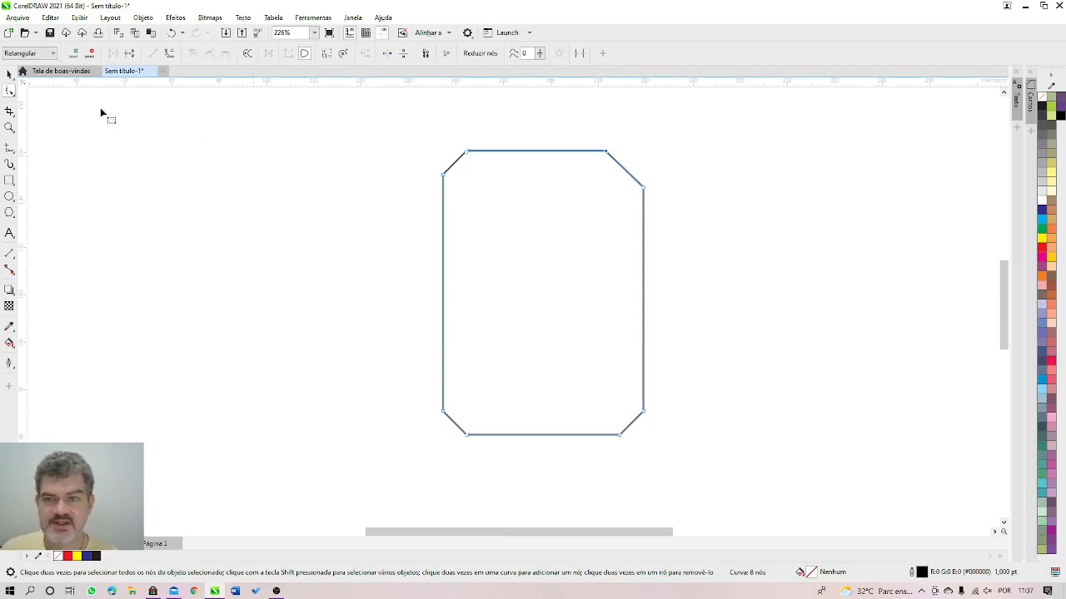
Step: Undo all node edits and the conversion to curves in one go using the undo history
left_click(181, 34)
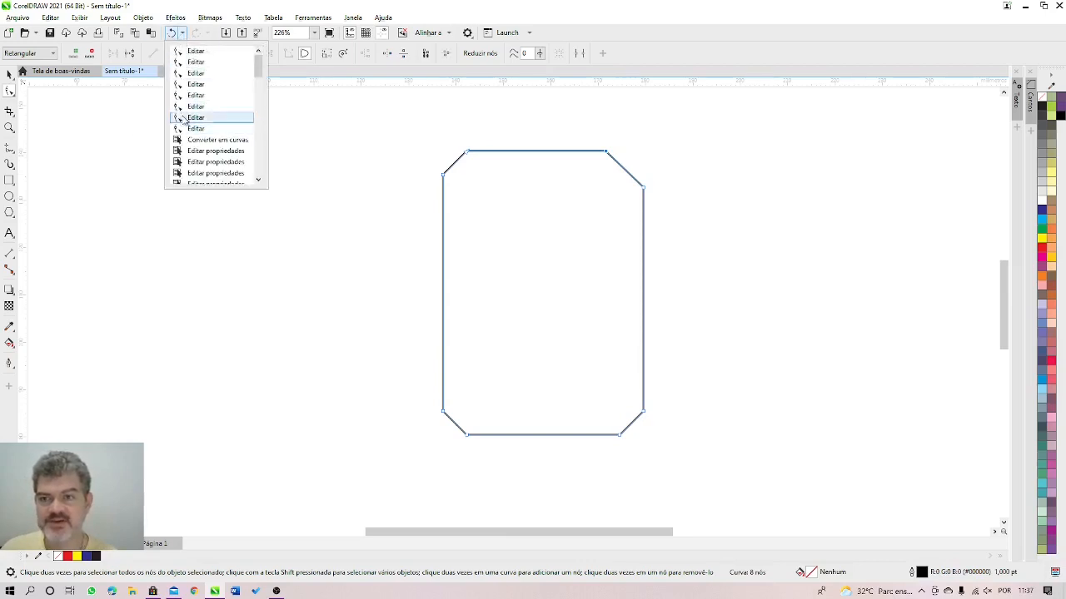
left_click(184, 33)
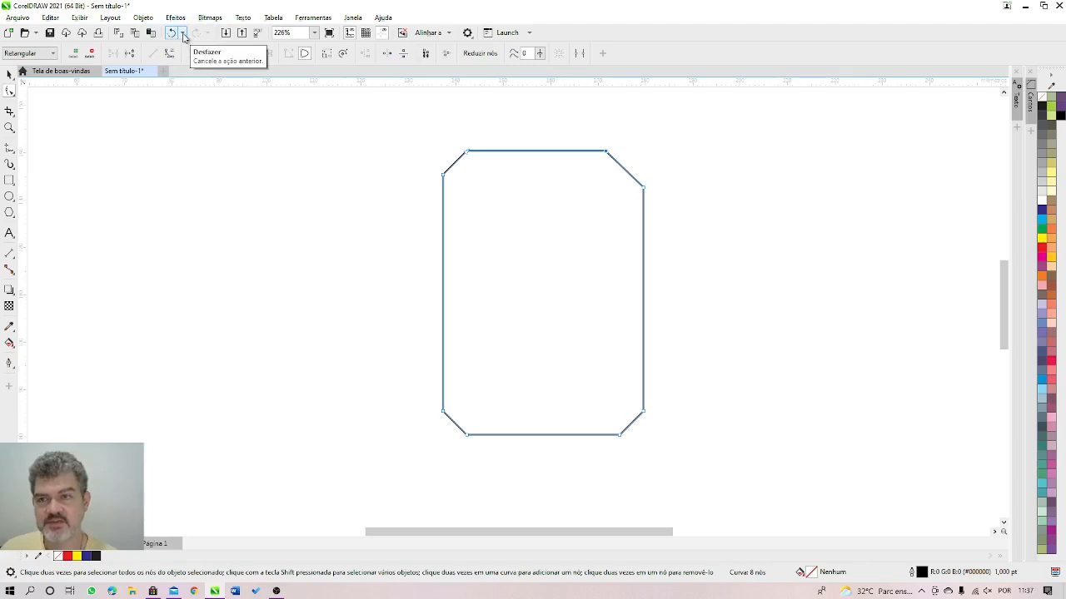
left_click(184, 33)
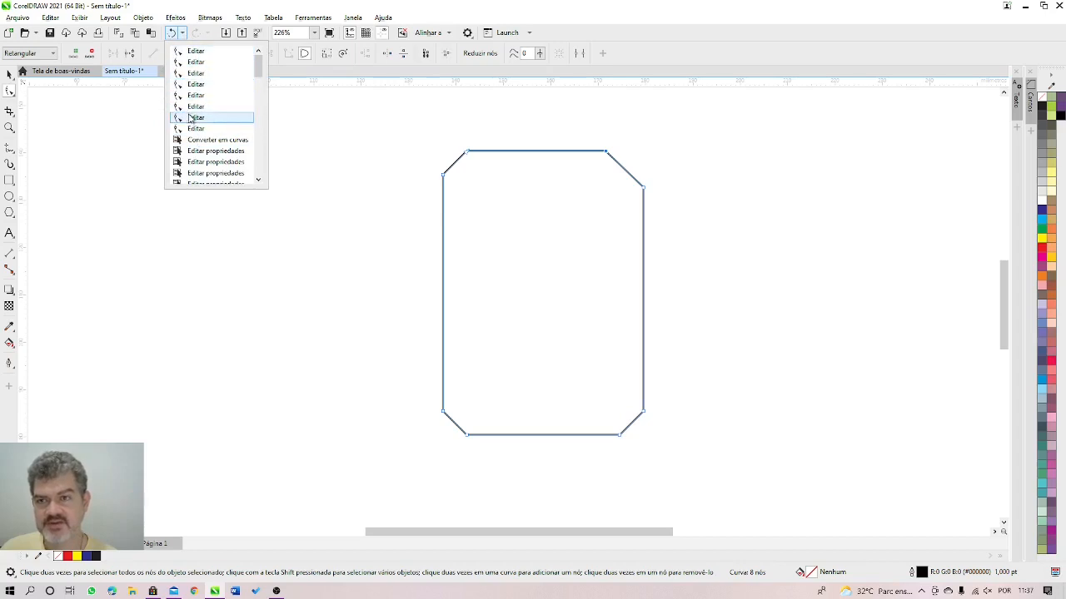
left_click(215, 139)
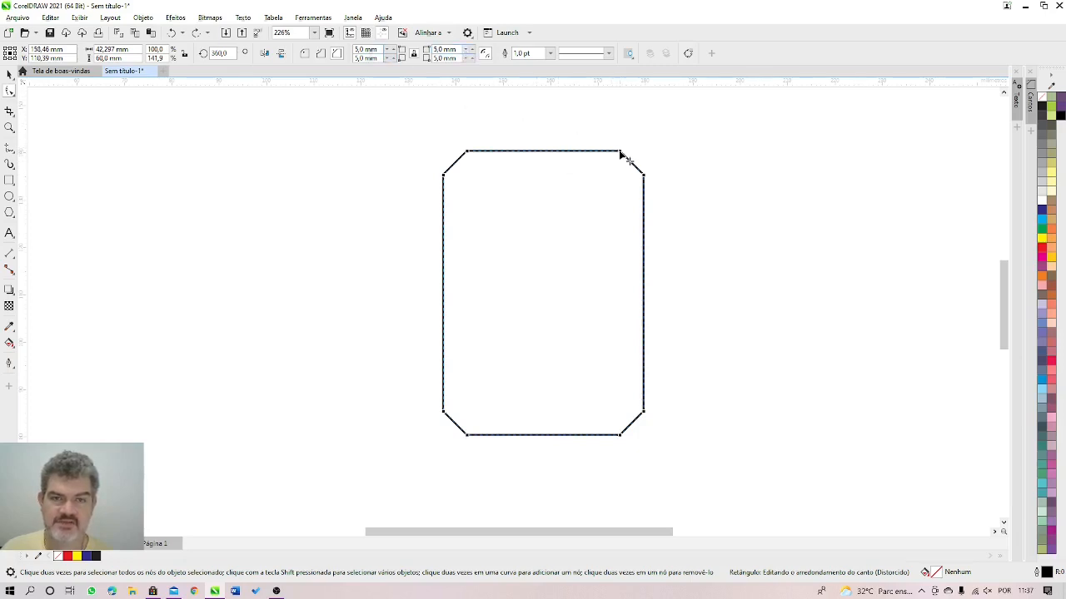
Step: Resize all four chamfered corners interactively with the Shape tool, trying about 9.5 and 21.1 mm before settling on about 5.5 mm
left_click_drag(620, 154, 596, 153)
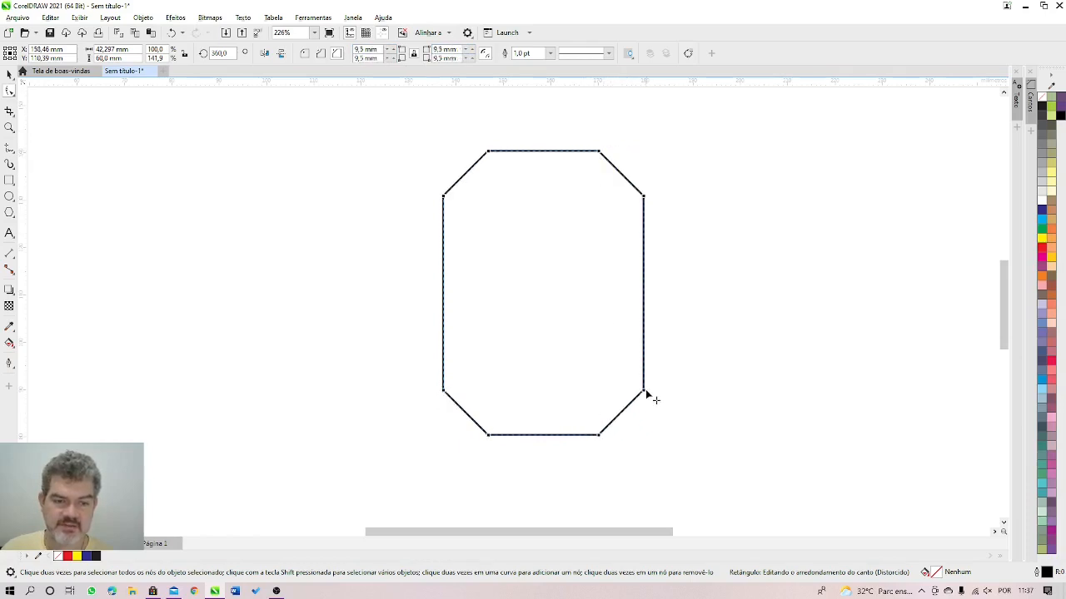
left_click_drag(646, 394, 647, 336)
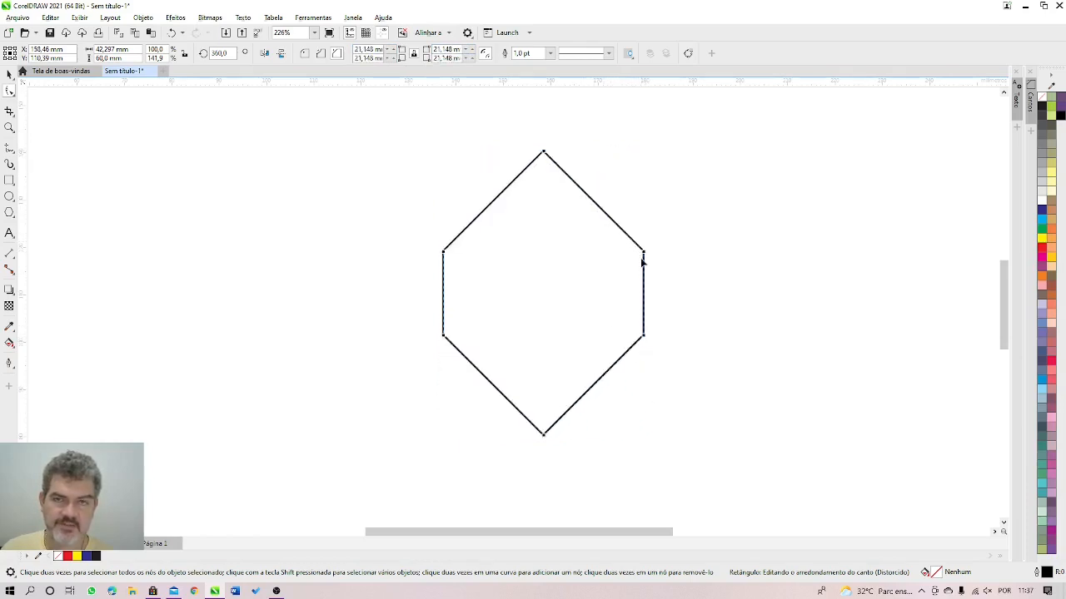
left_click_drag(645, 249, 642, 176)
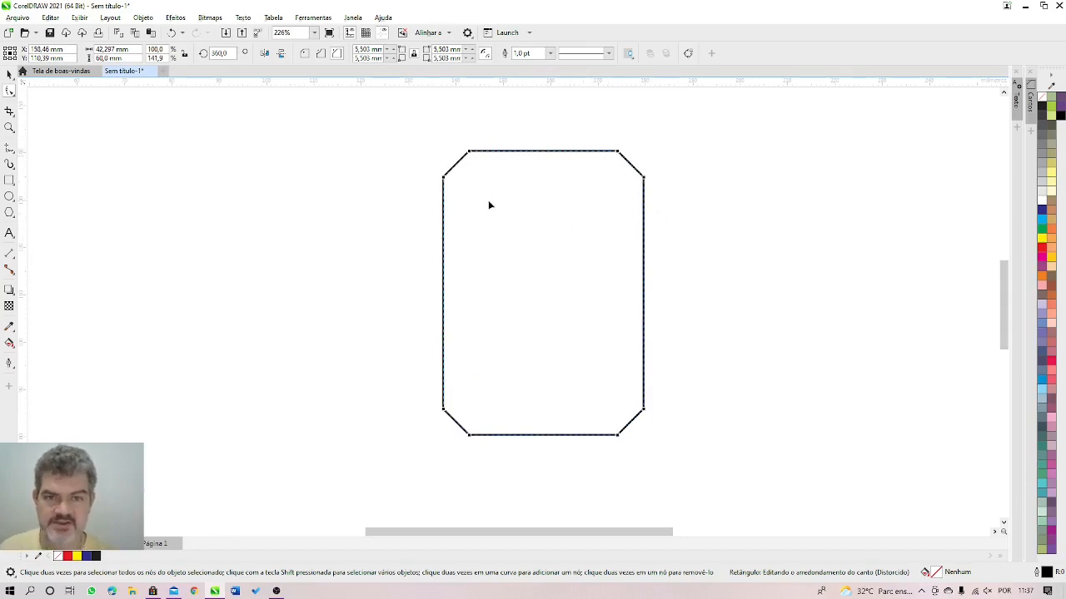
left_click(9, 74)
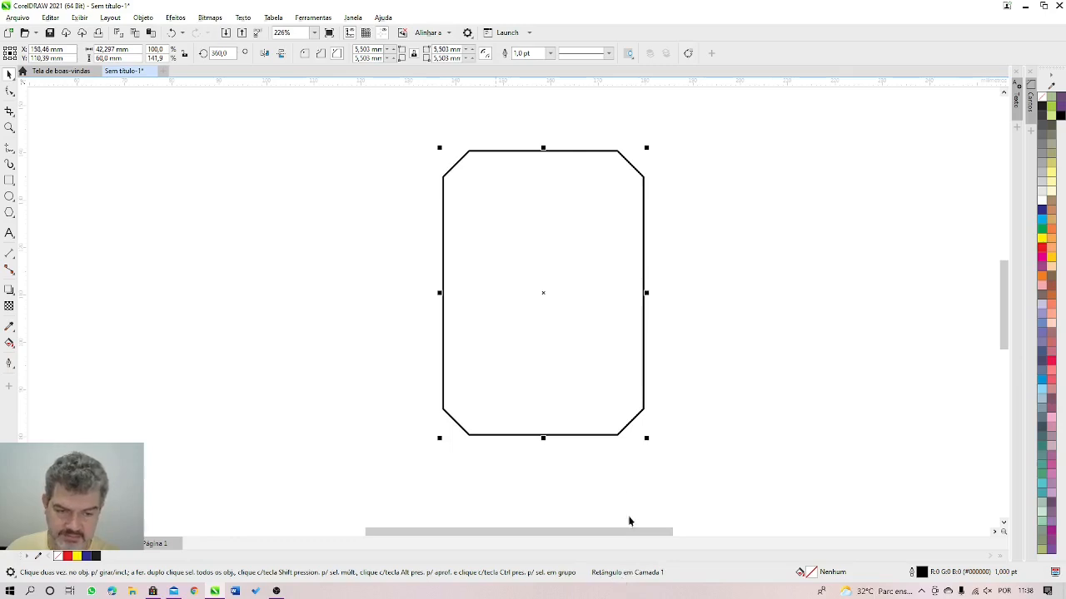
Step: Place a copy of the chamfered rectangle about 50 mm to its left, and delete that copy again
left_click(625, 427)
left_click_drag(625, 427, 388, 416)
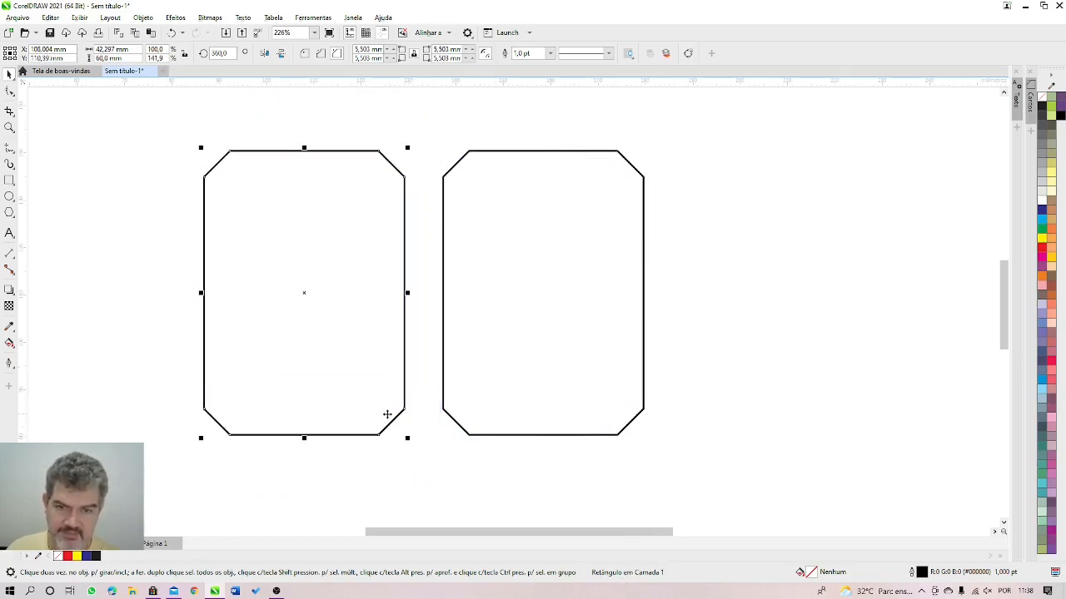
left_click_drag(700, 113, 139, 482)
left_click_drag(700, 483, 699, 483)
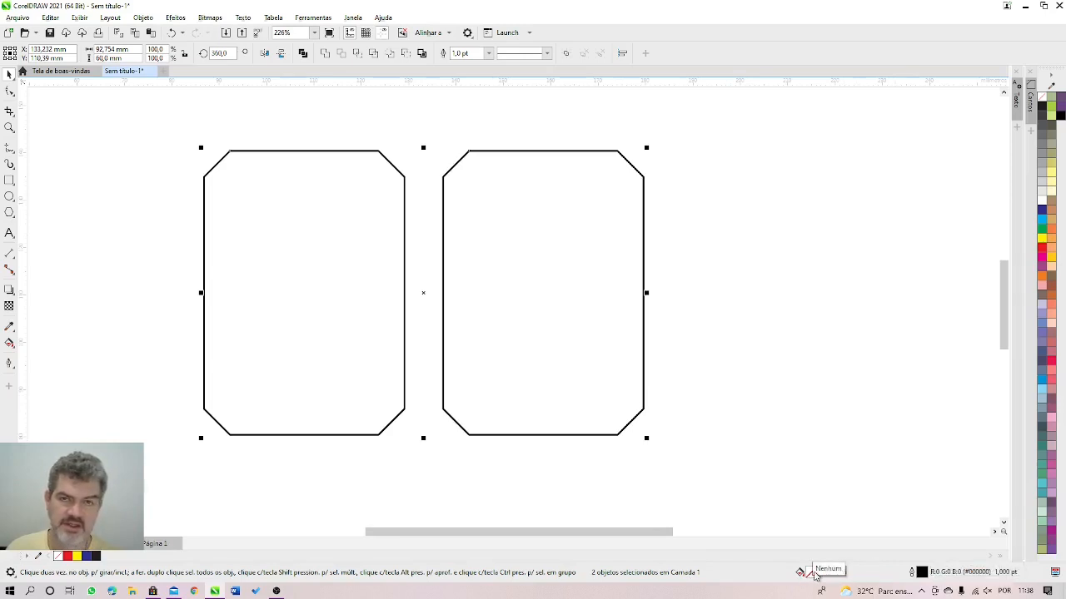
left_click(671, 231)
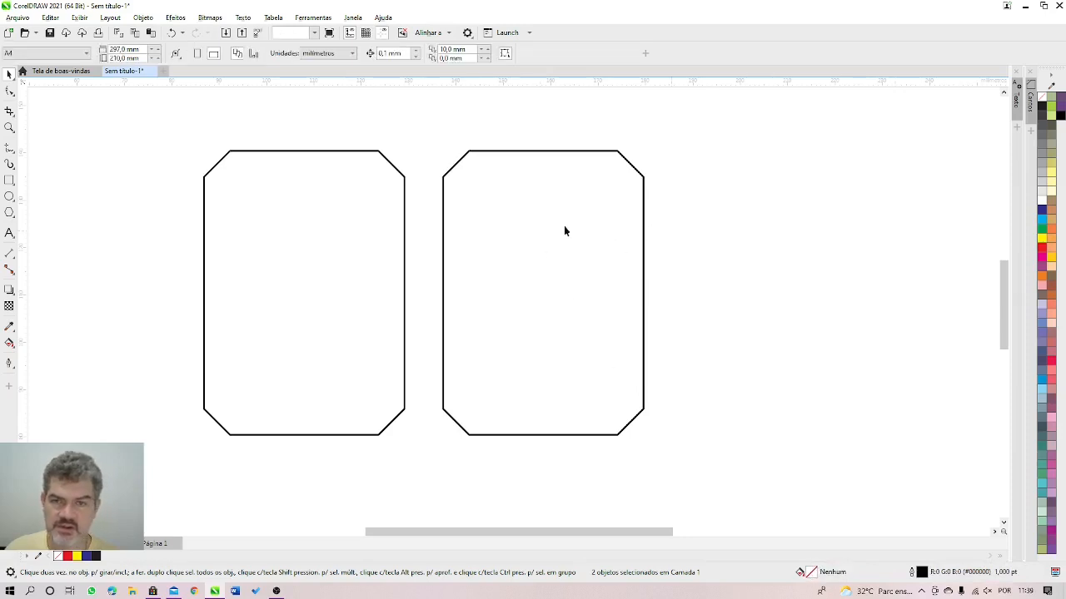
left_click(402, 236)
key("Delete")
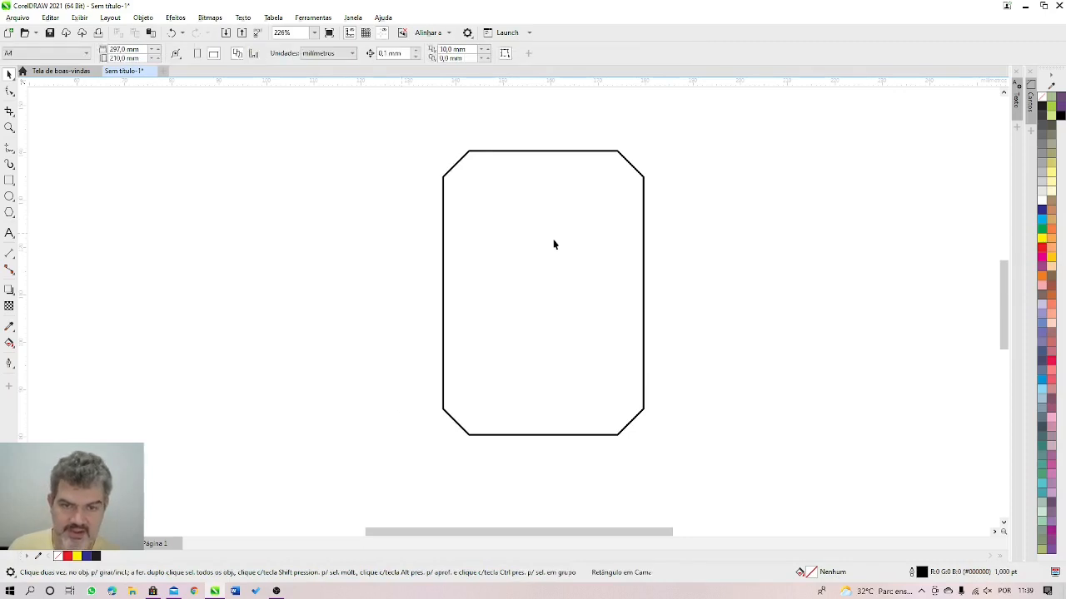
Step: Try placing another copy freehand to the left of the rectangle, slightly higher, and delete it
left_click(553, 239)
left_click_drag(542, 291, 303, 295)
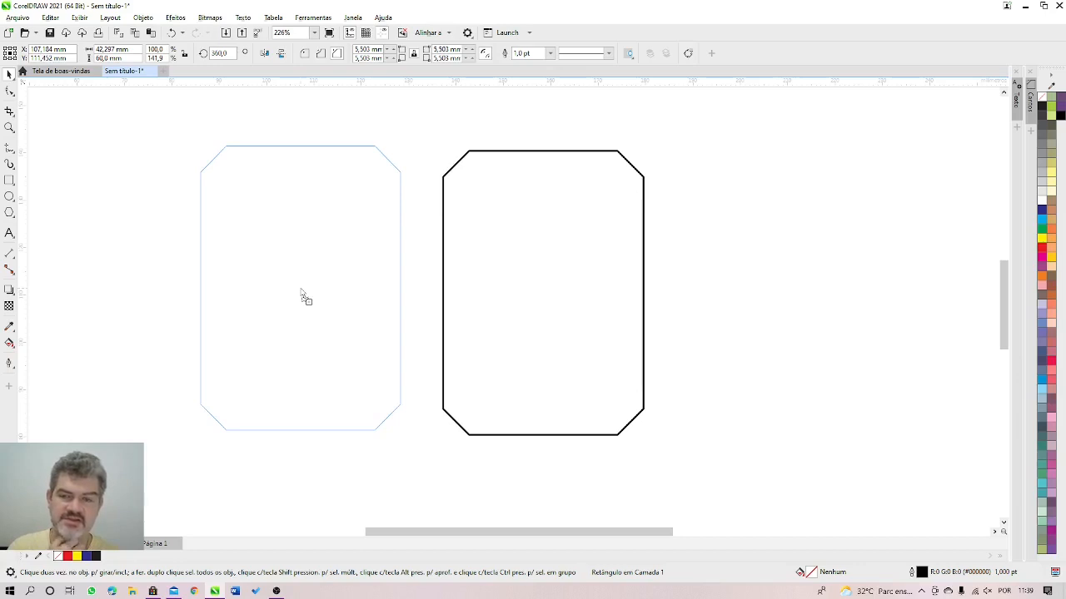
left_click_drag(301, 290, 291, 274)
key("Delete")
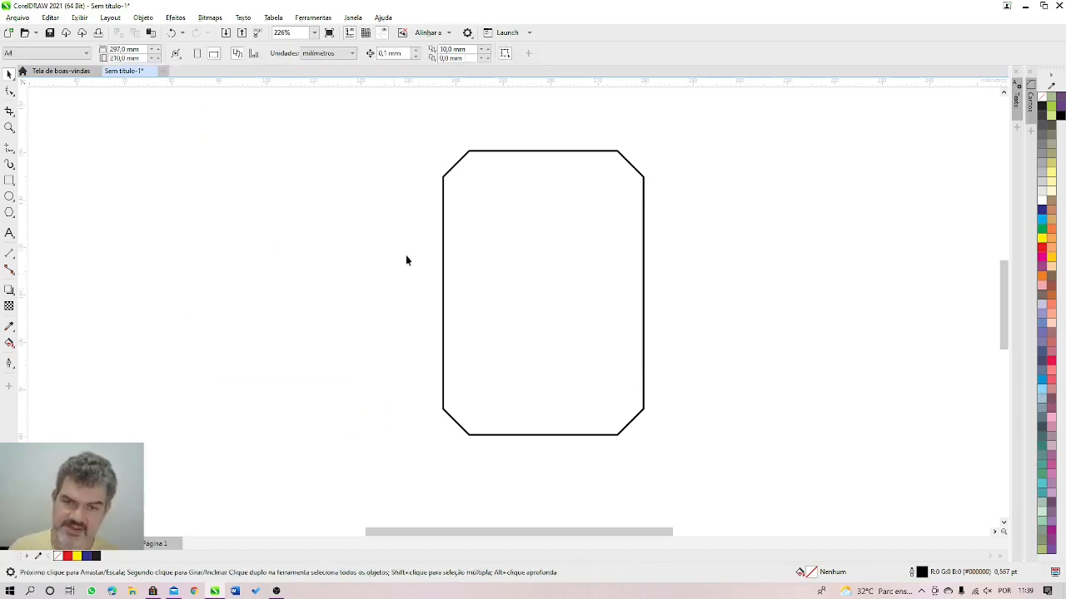
Step: Try moving the rectangle freehand toward the left side of the page, and undo the move
left_click(553, 233)
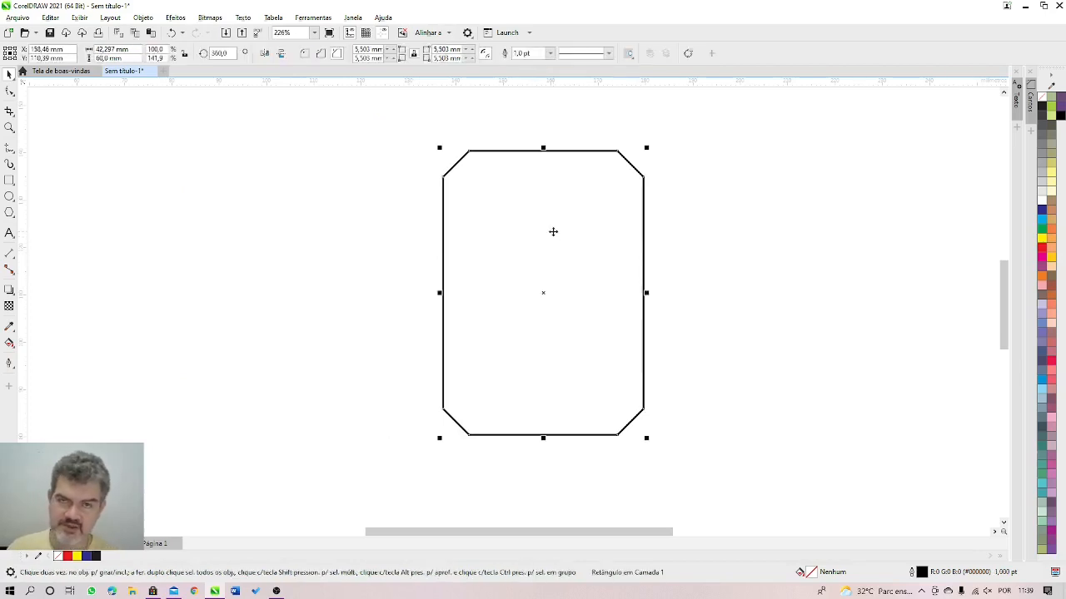
left_click_drag(544, 290, 262, 267)
key("ctrl+z")
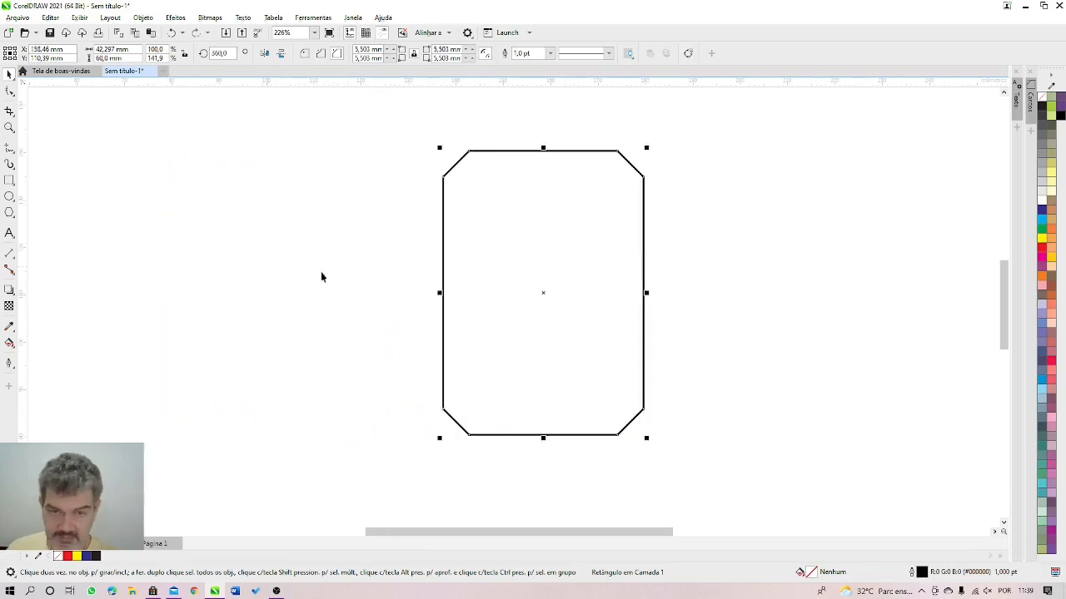
Step: Move the rectangle around the page freehand, leaving its centre at about X 161.3 mm, Y 112.2 mm
left_click_drag(544, 293, 870, 267)
left_click_drag(798, 265, 686, 305)
left_click_drag(695, 342, 502, 341)
left_click_drag(505, 289, 556, 287)
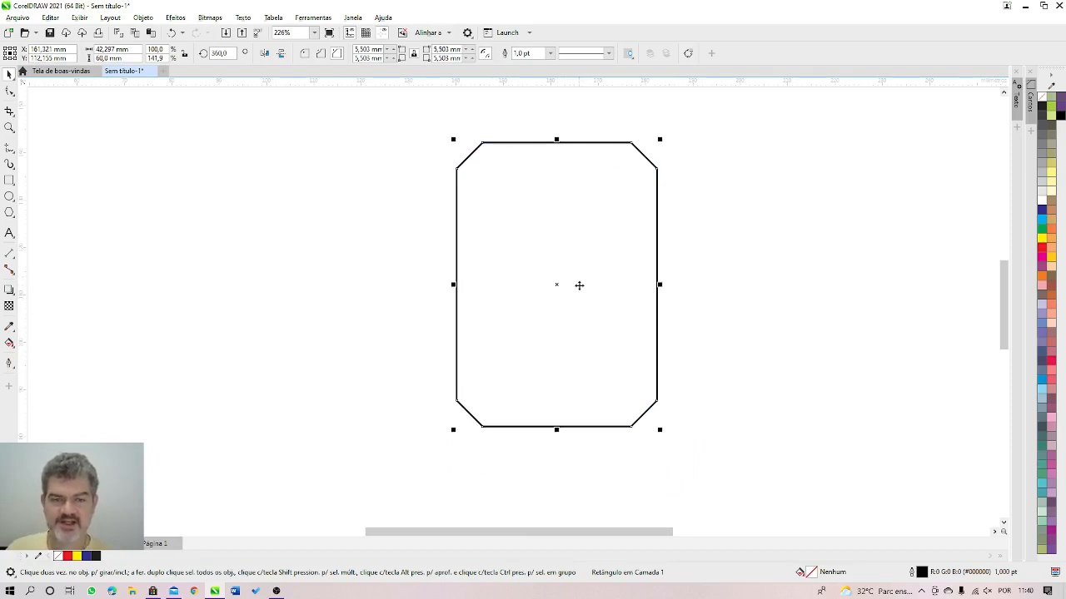
Step: Copy the rectangle about 56 mm horizontally to the left, and duplicate it once more at the same spacing
left_click(580, 285)
left_click_drag(576, 285, 314, 300)
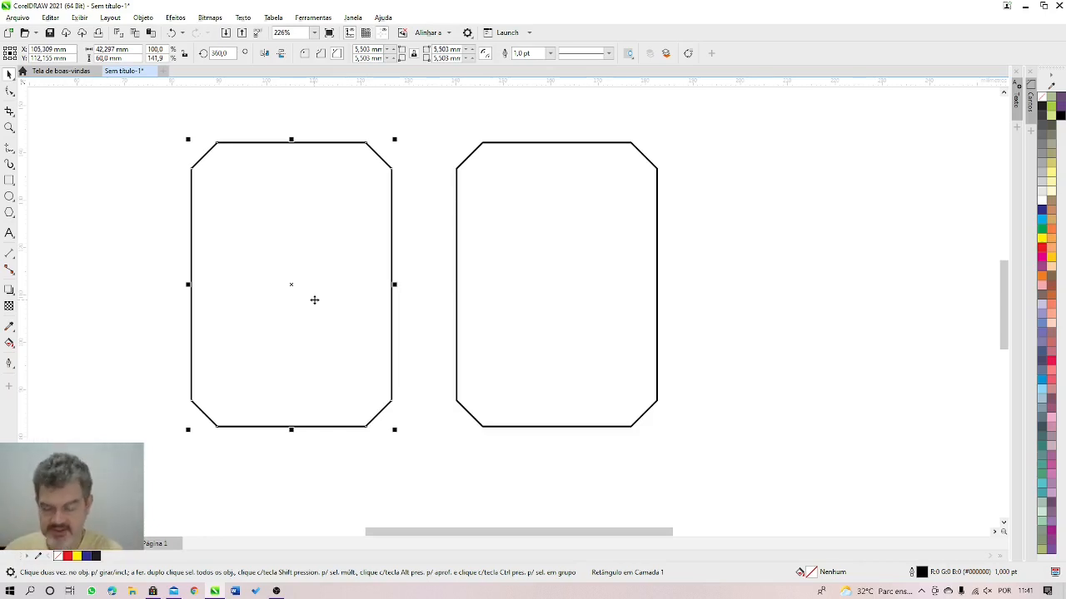
key("ctrl+d")
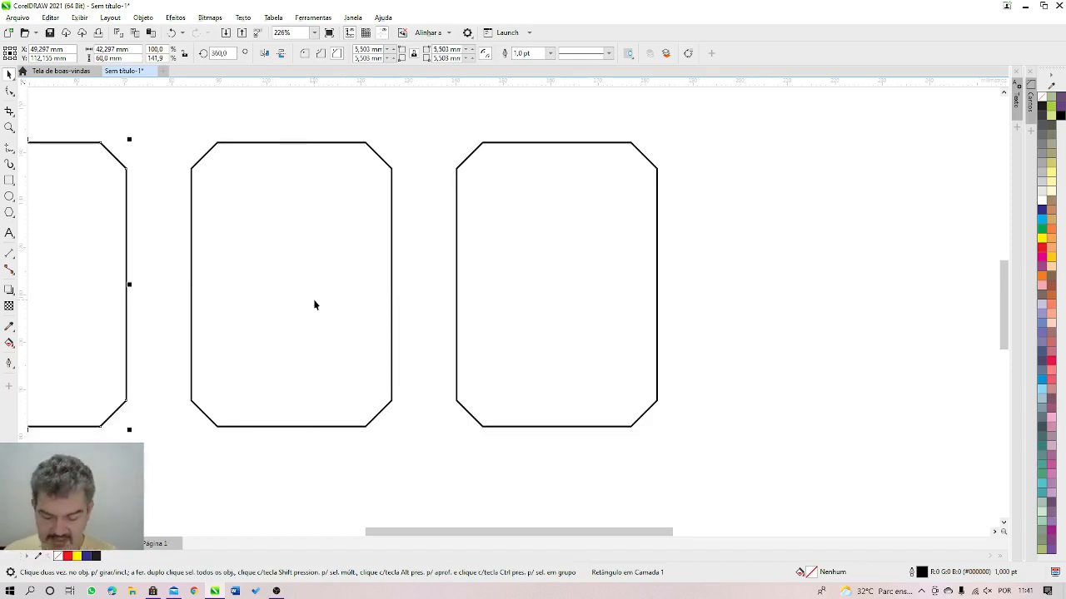
Step: Fit all three rectangles in the view, zooming out and returning to the full fit to compare views
key("F4")
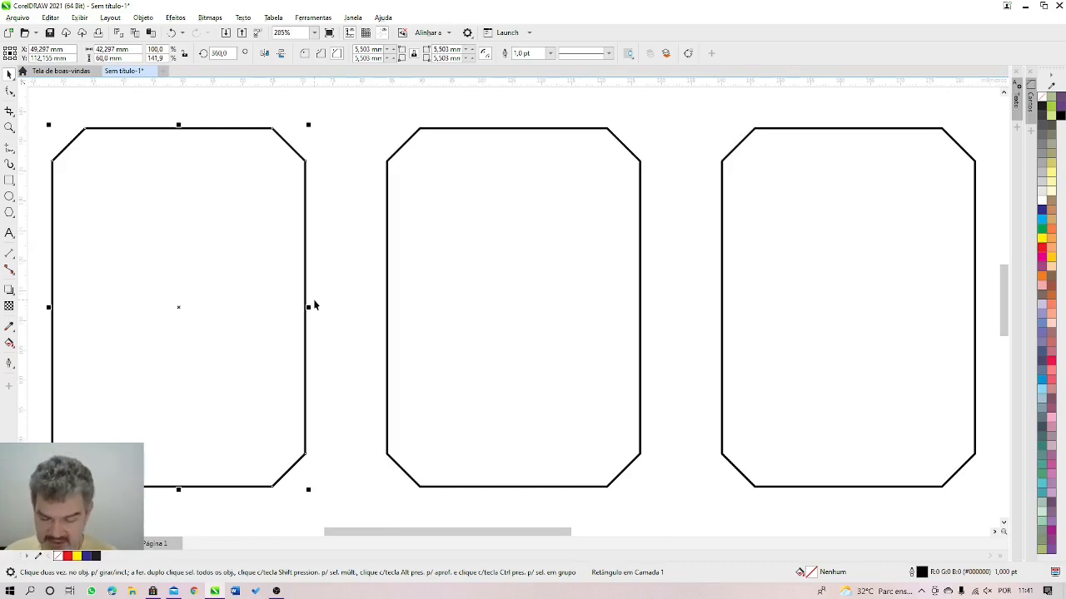
scroll(314, 305, "down", 2)
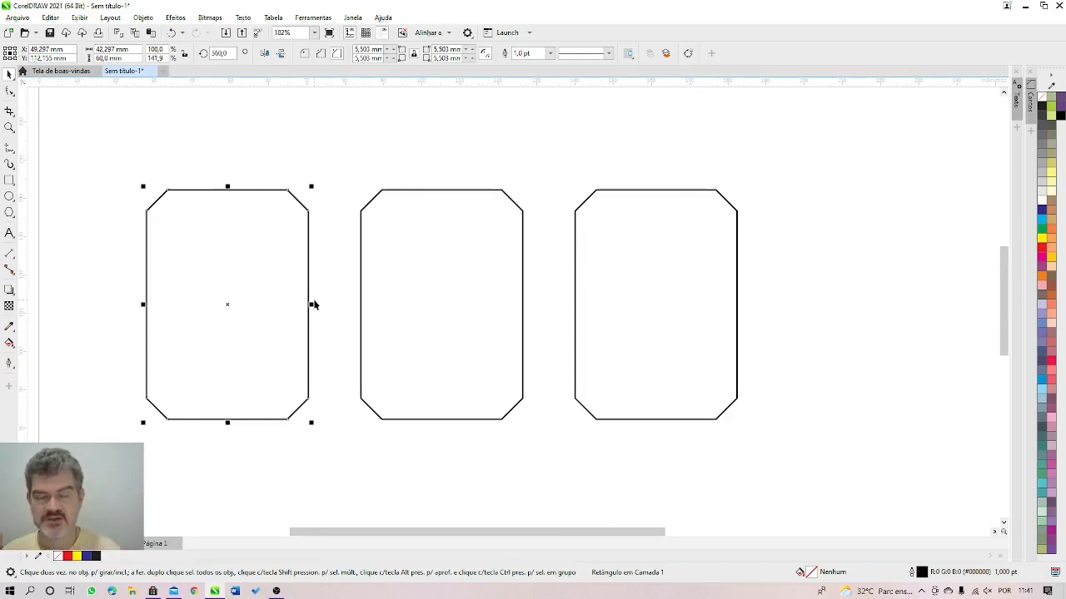
scroll(314, 304, "down", 2)
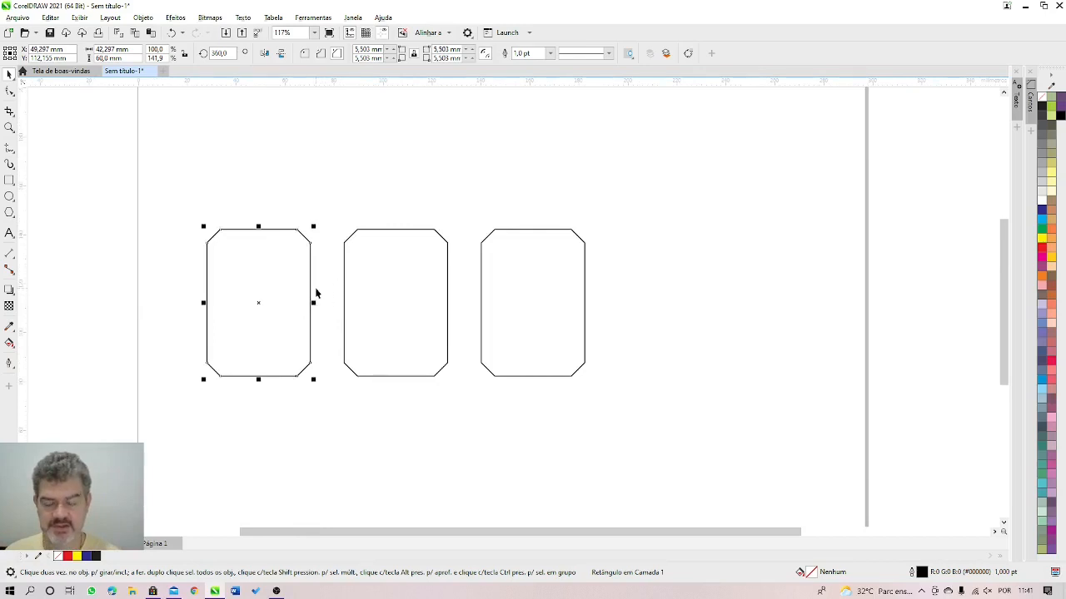
scroll(317, 295, "up", 2)
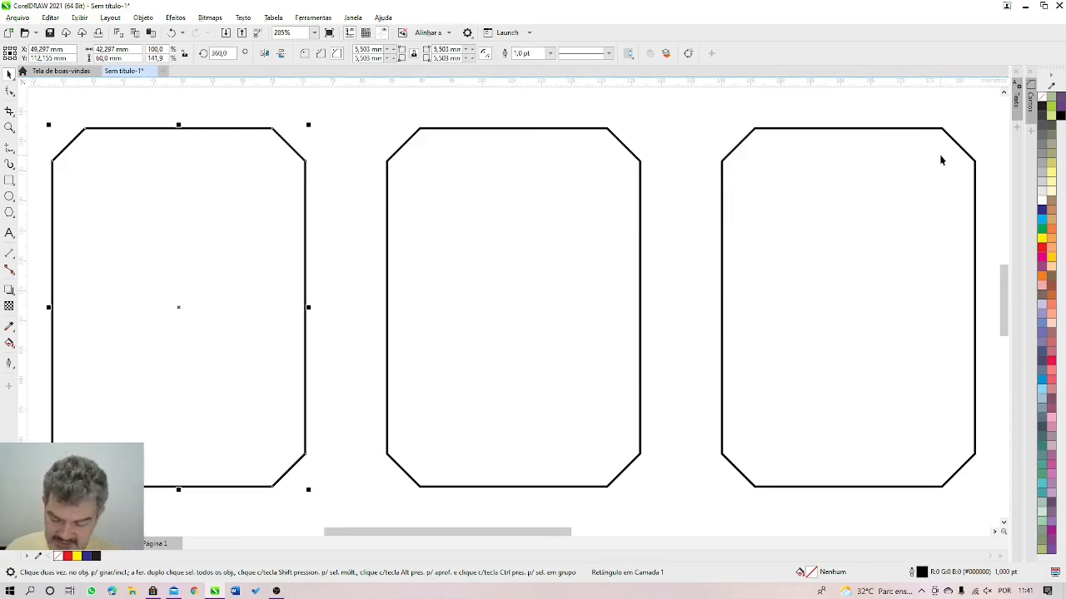
scroll(941, 160, "down", 3)
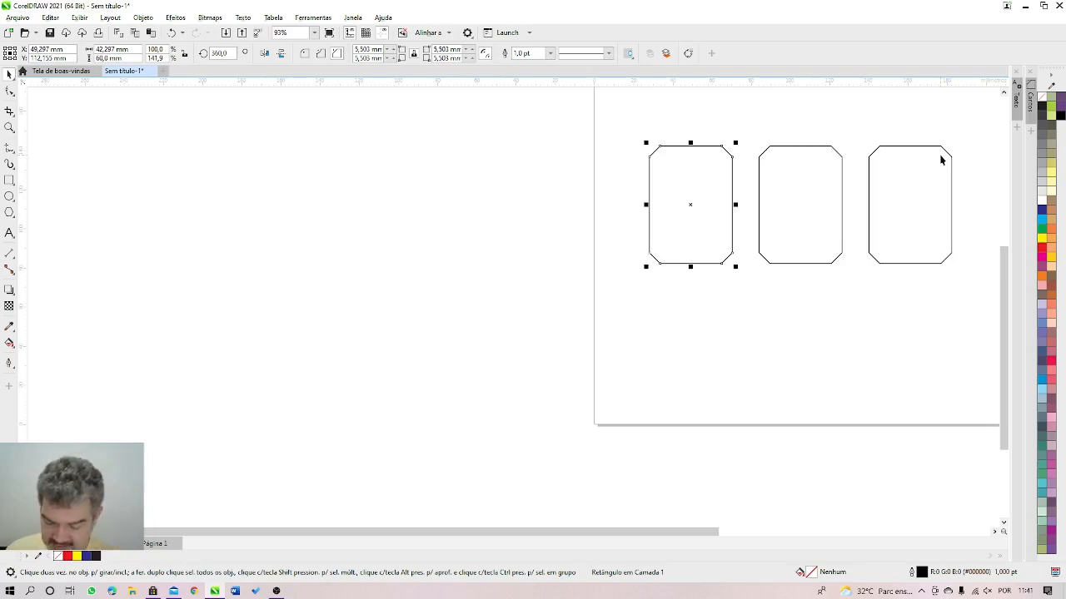
scroll(939, 154, "up", 3)
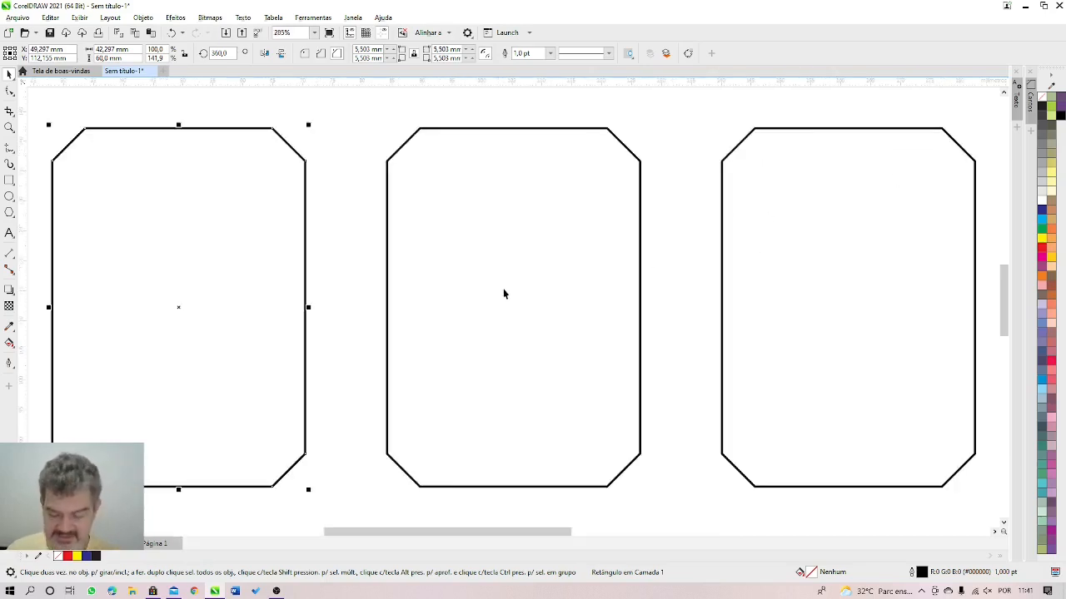
Step: Zoom the view in around the middle rectangle by framing it with the Zoom tool
scroll(503, 293, "down", 2)
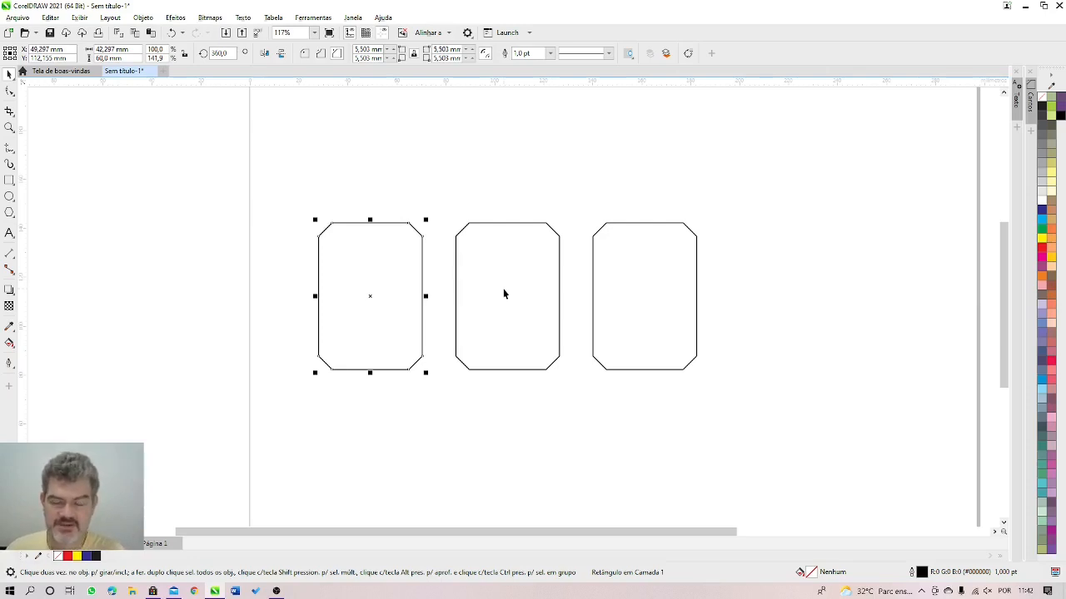
scroll(503, 293, "up", 3)
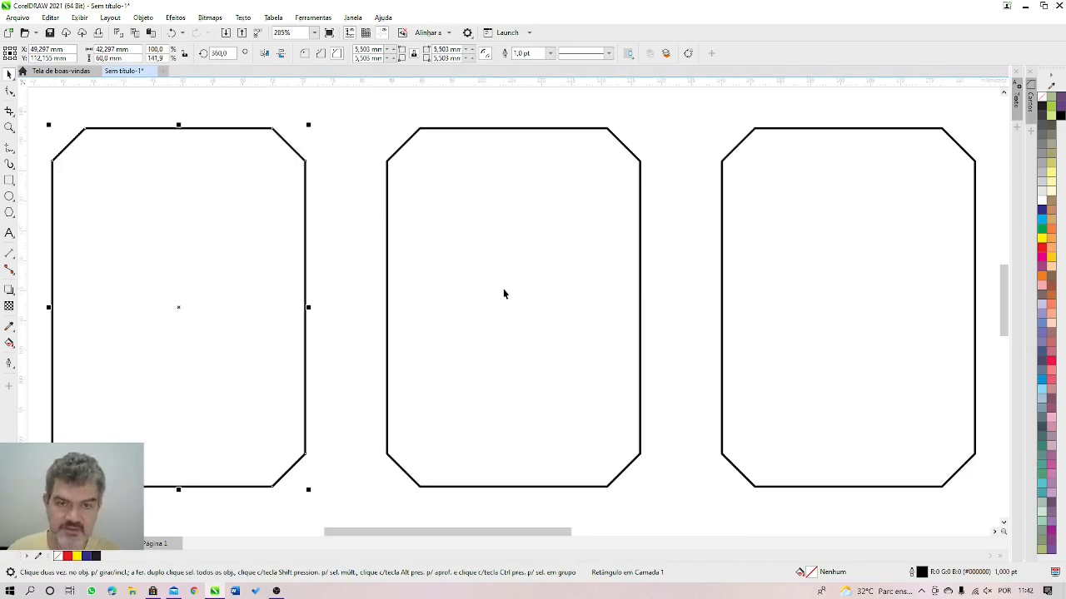
key("z")
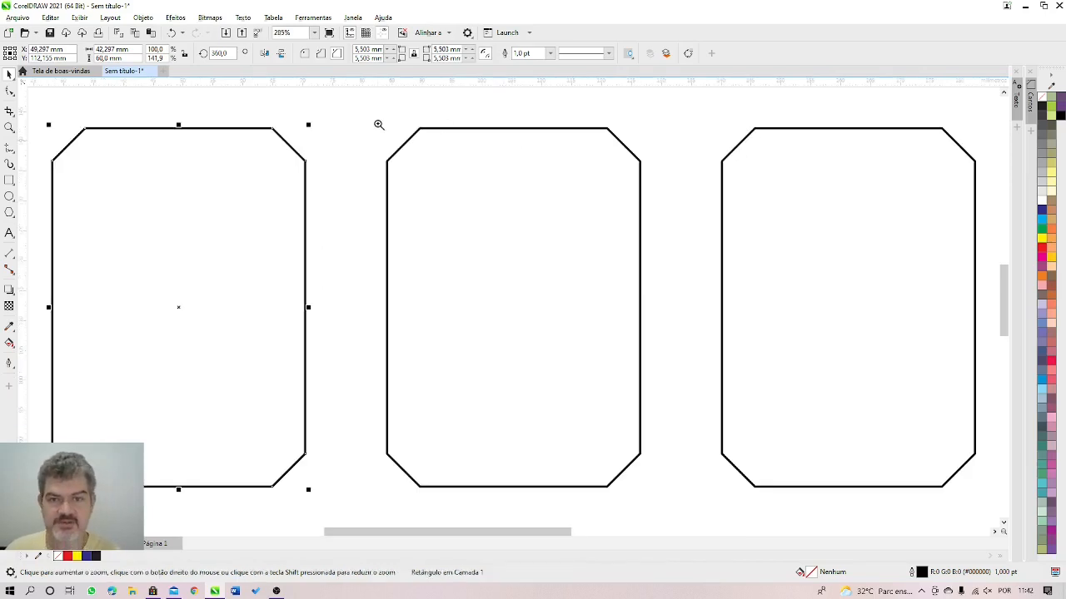
left_click_drag(361, 114, 655, 472)
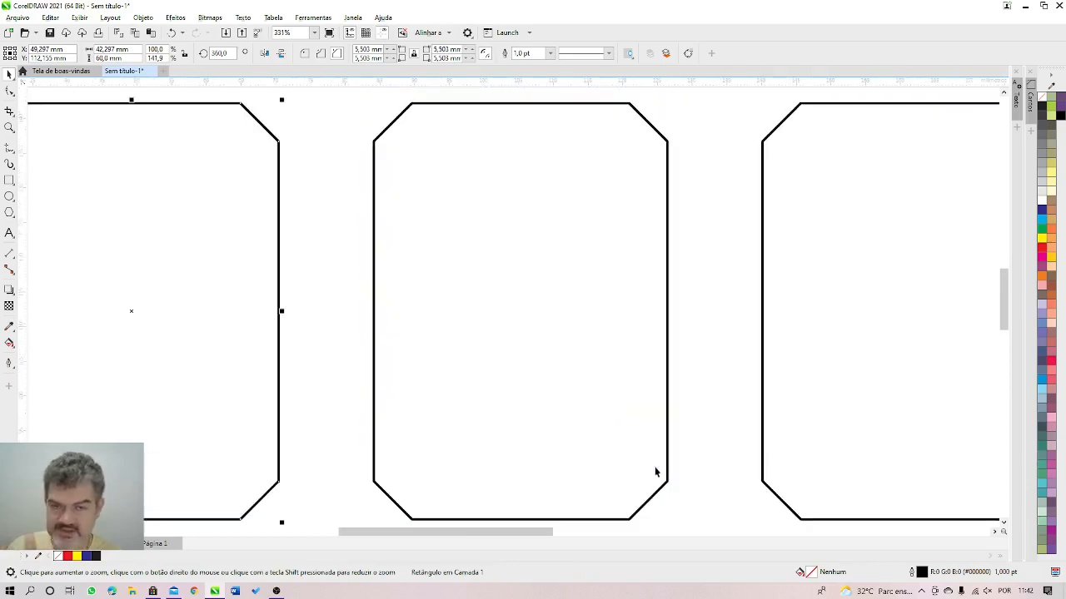
Step: Try moving the middle rectangle freehand diagonally down toward the right-hand rectangle, and undo the move
left_click_drag(465, 223, 523, 246)
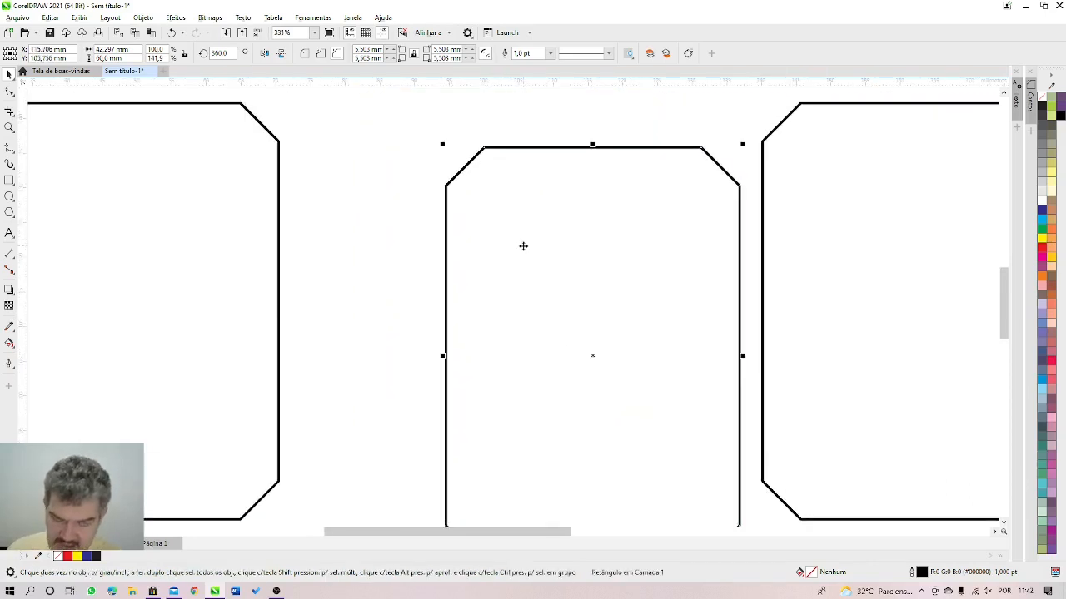
key("F3")
key("ctrl+z")
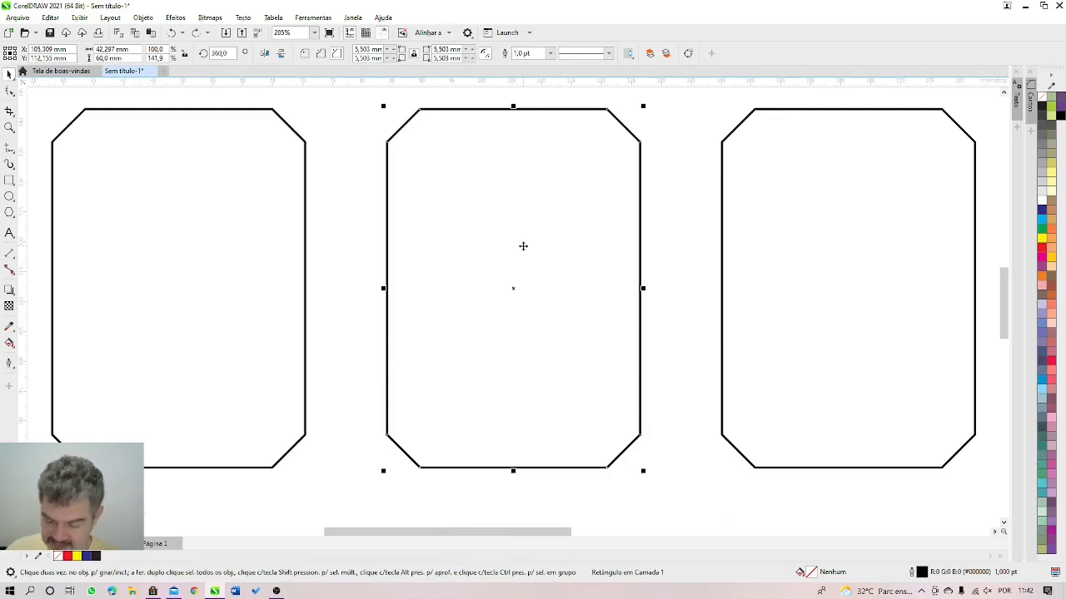
Step: Remove the left and middle rectangles and select the remaining right-hand one
scroll(523, 246, "down", 2)
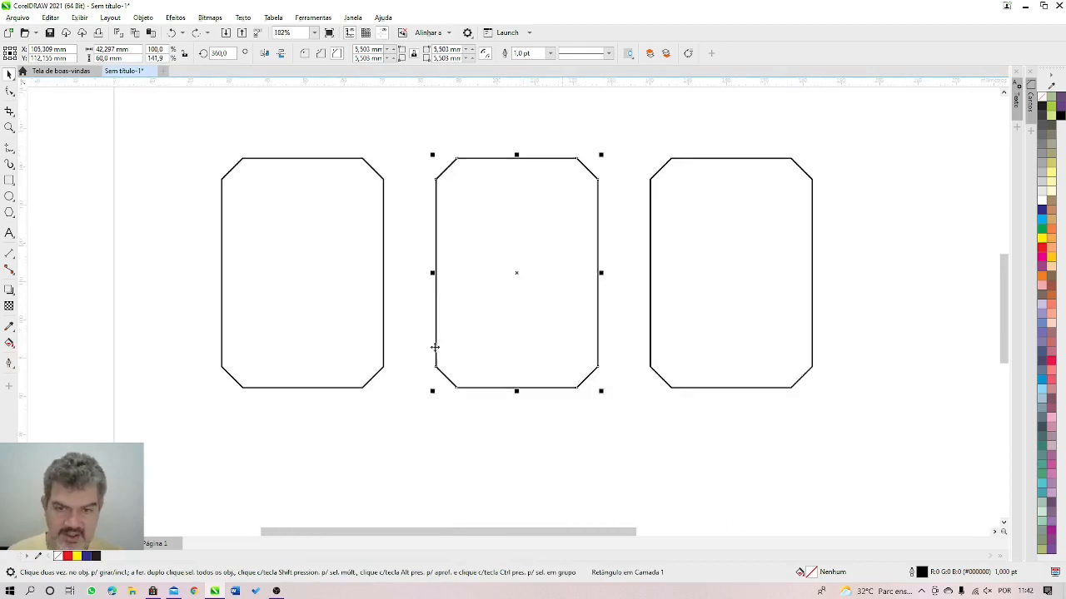
key("Delete")
key("ctrl+z")
left_click(721, 284)
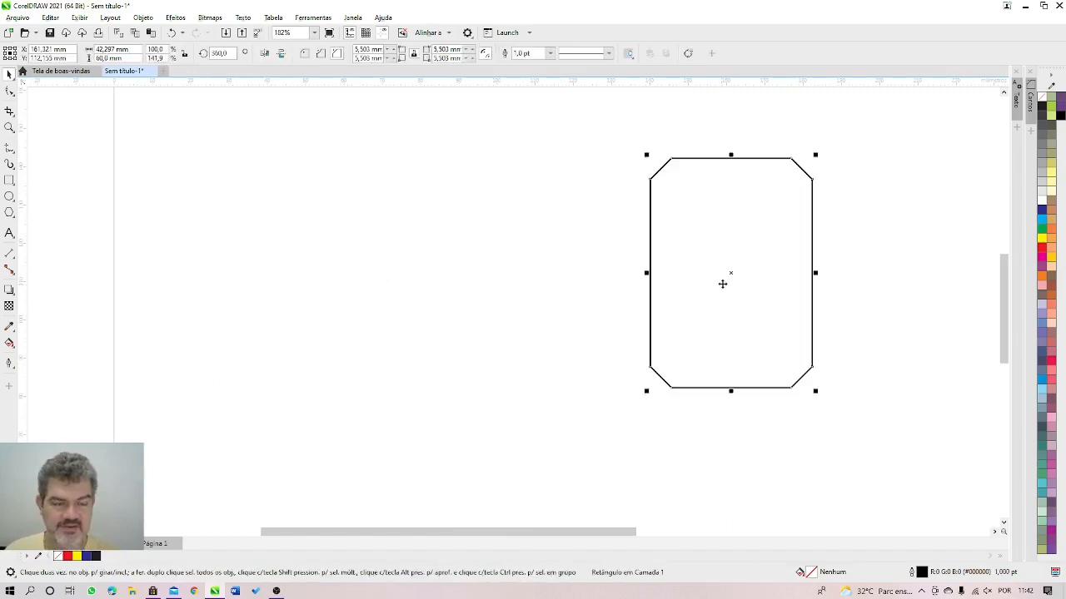
Step: Copy the rectangle about 51 mm horizontally to the left, and repeat the duplication until a row of nine rectangles exists
left_click_drag(728, 273, 537, 283)
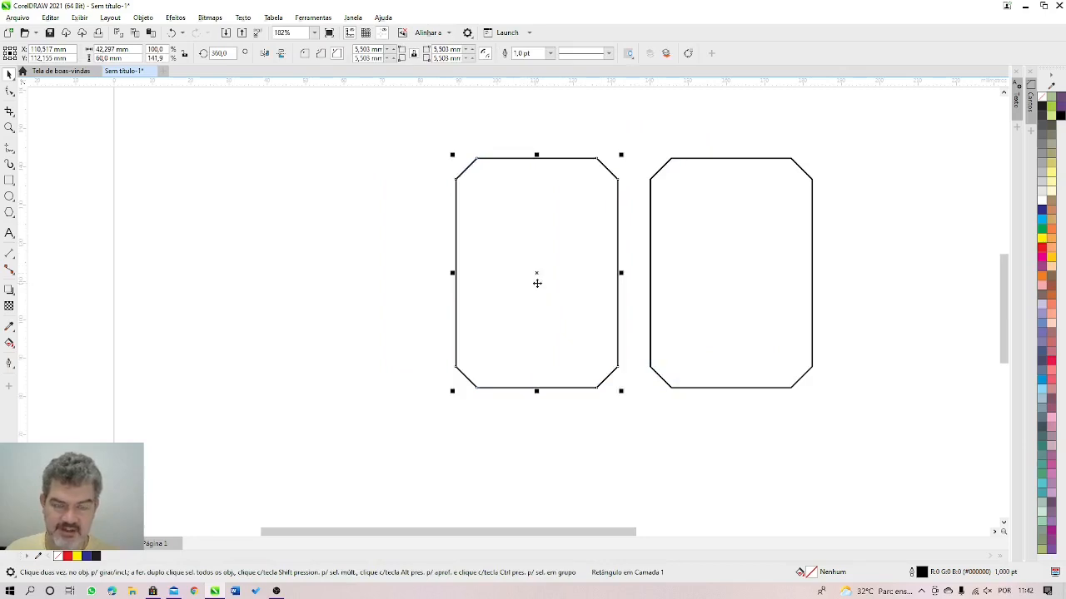
key("ctrl+r")
key("ctrl+r")
key("ctrl+r")
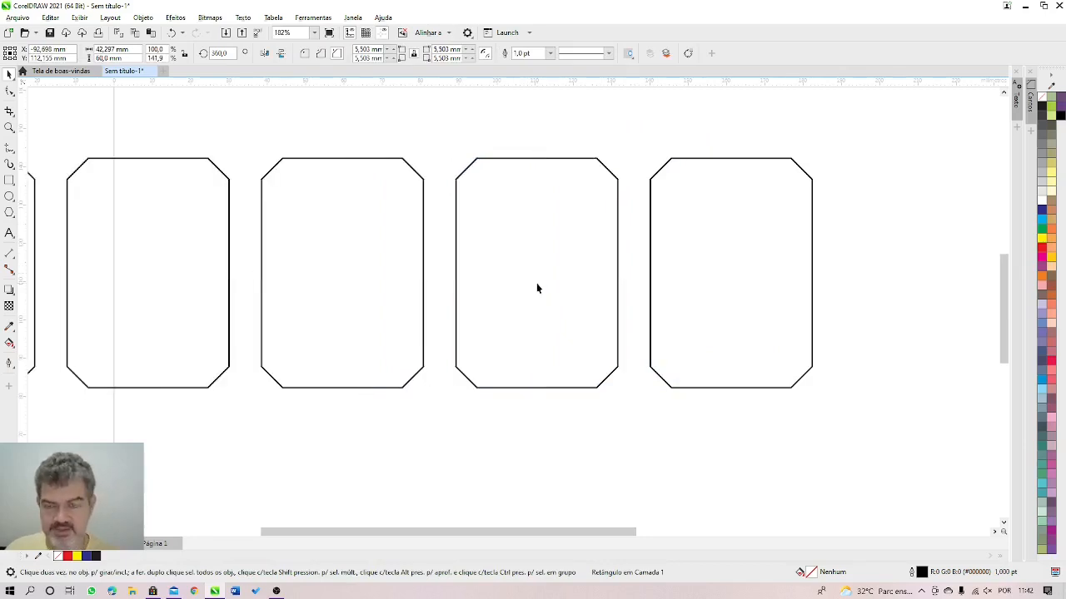
key("z")
scroll(537, 286, "down", 2)
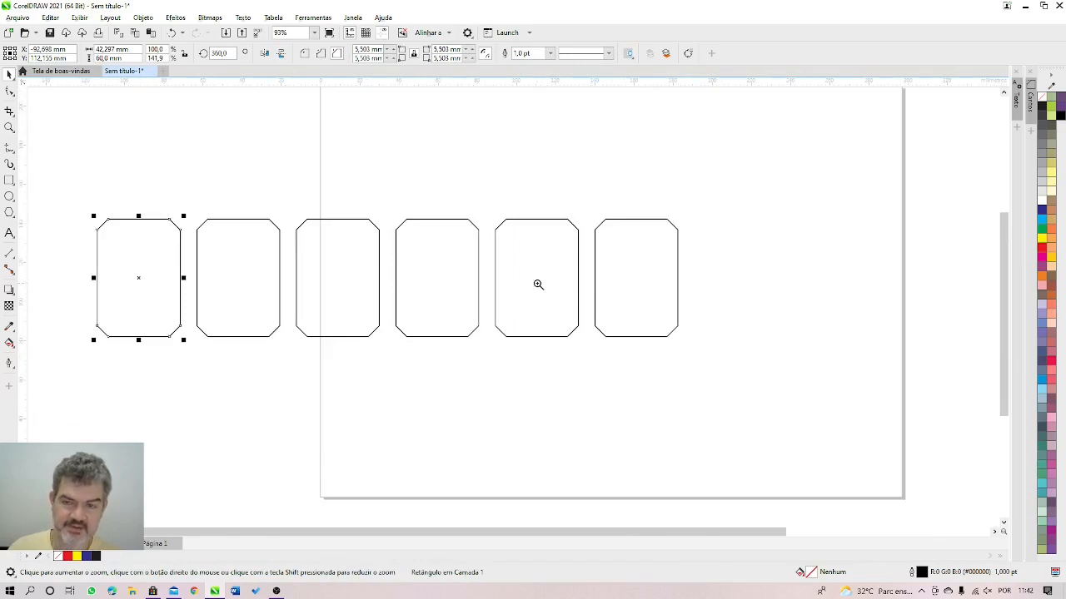
key("ctrl+r")
key("ctrl+r")
key("ctrl+r")
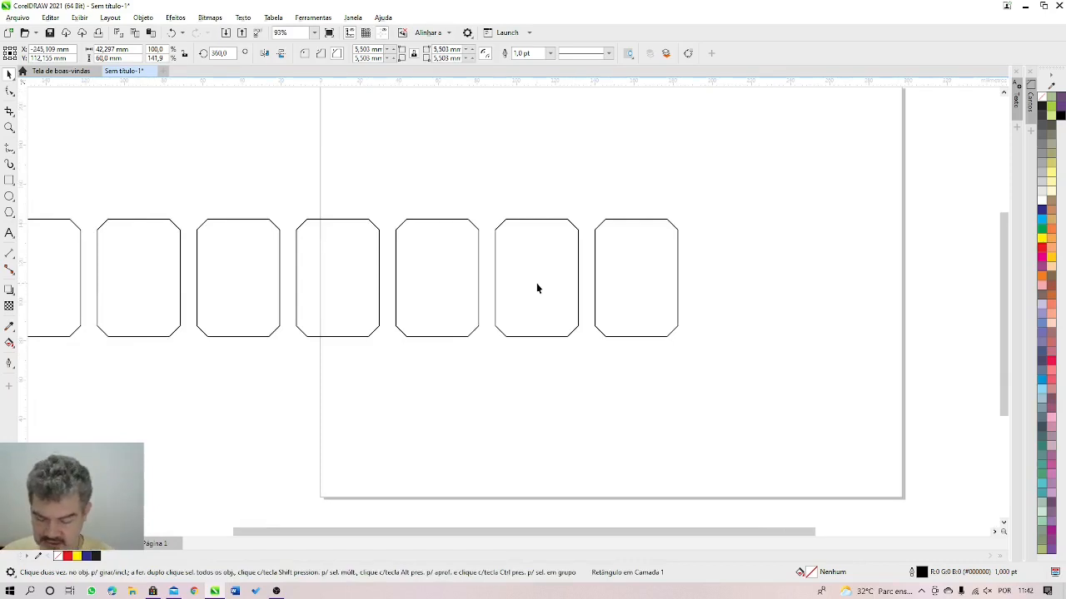
Step: Select all nine rectangles in the row and delete them
left_click(537, 283)
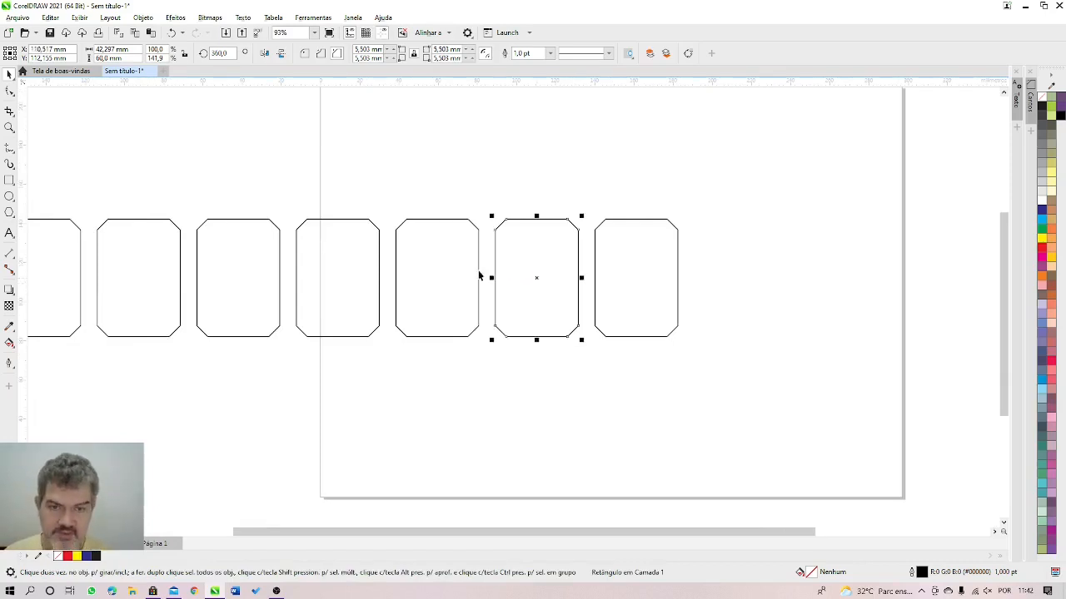
scroll(580, 185, "down", 1)
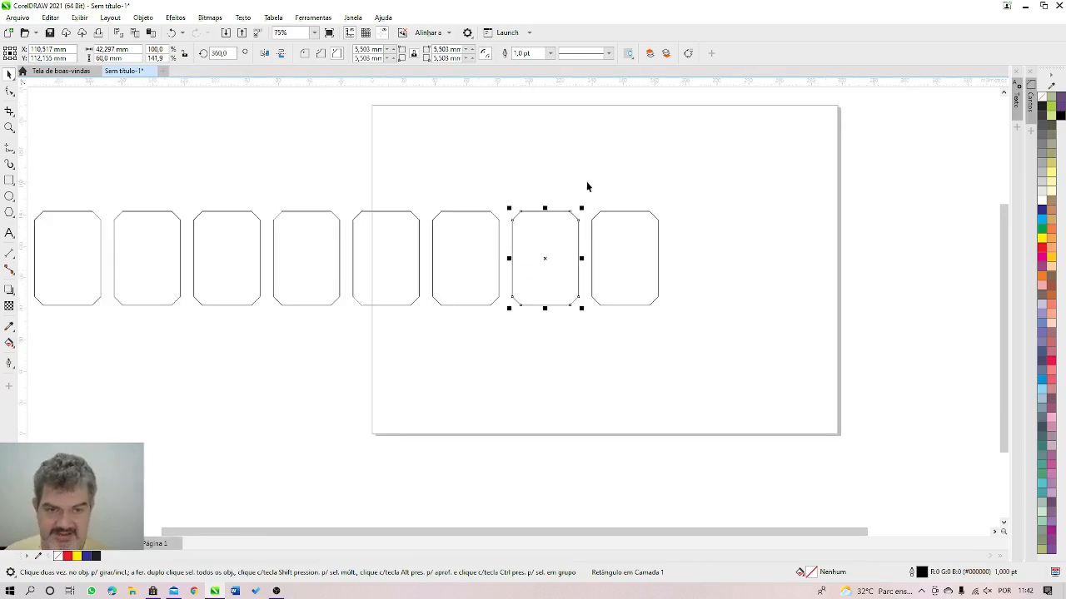
left_click_drag(587, 174, 4, 337)
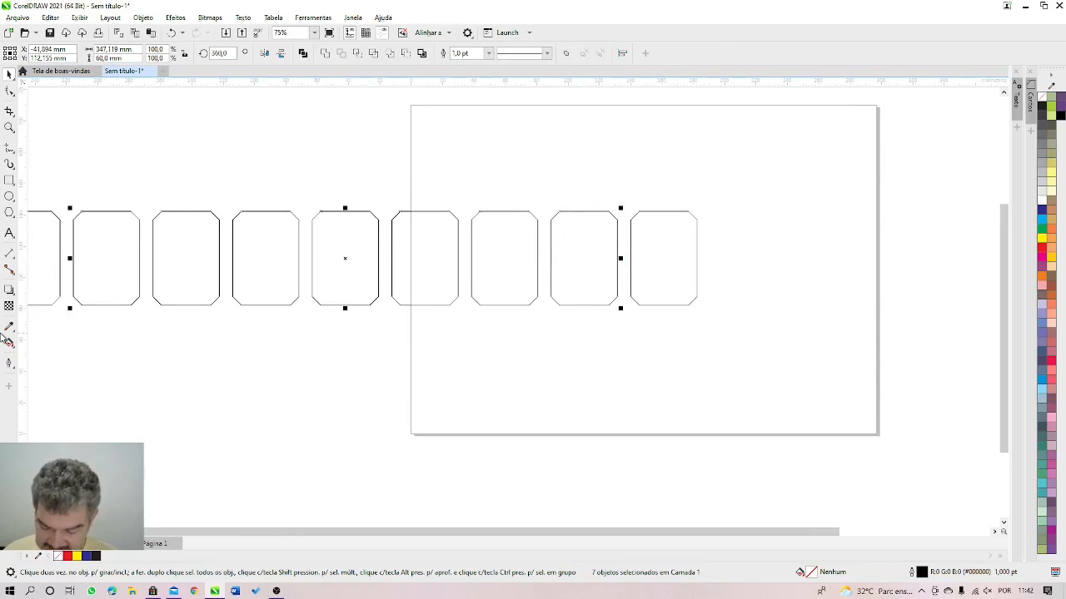
key("ctrl+a")
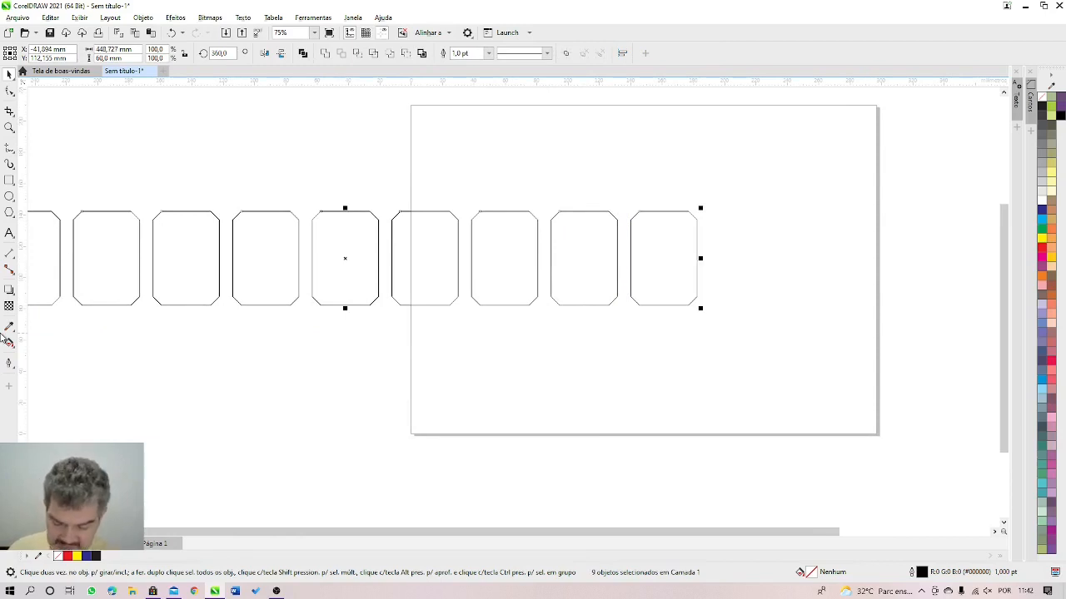
key("Delete")
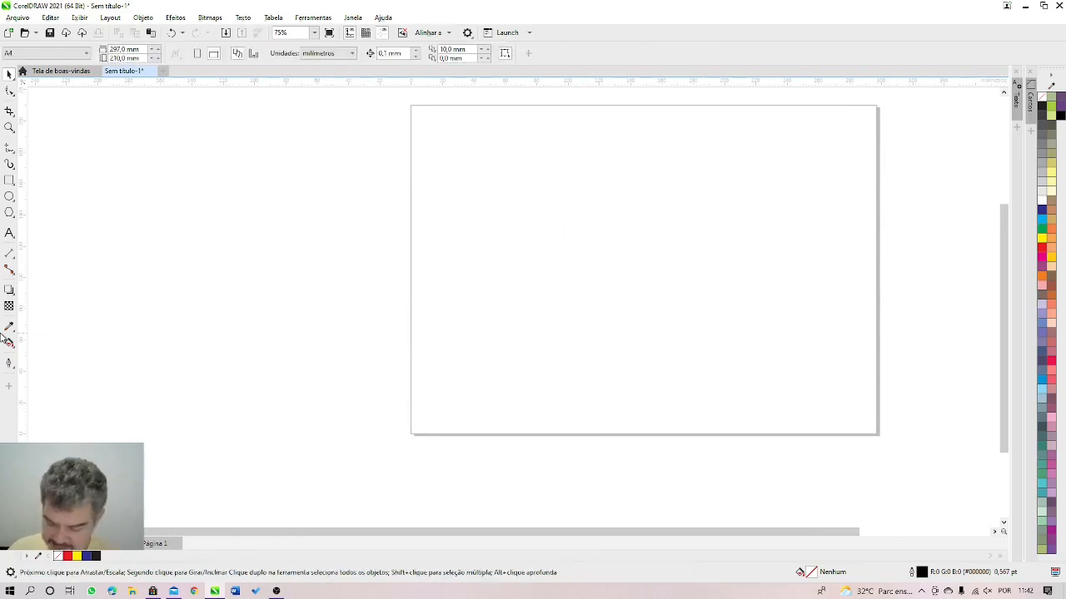
Step: Undo the deletion and every duplication, back to the single original rectangle
key("ctrl+z")
key("ctrl+z")
key("ctrl+z")
key("ctrl+z")
key("ctrl+z")
key("ctrl+z")
key("ctrl+z")
key("ctrl+z")
key("ctrl+z")
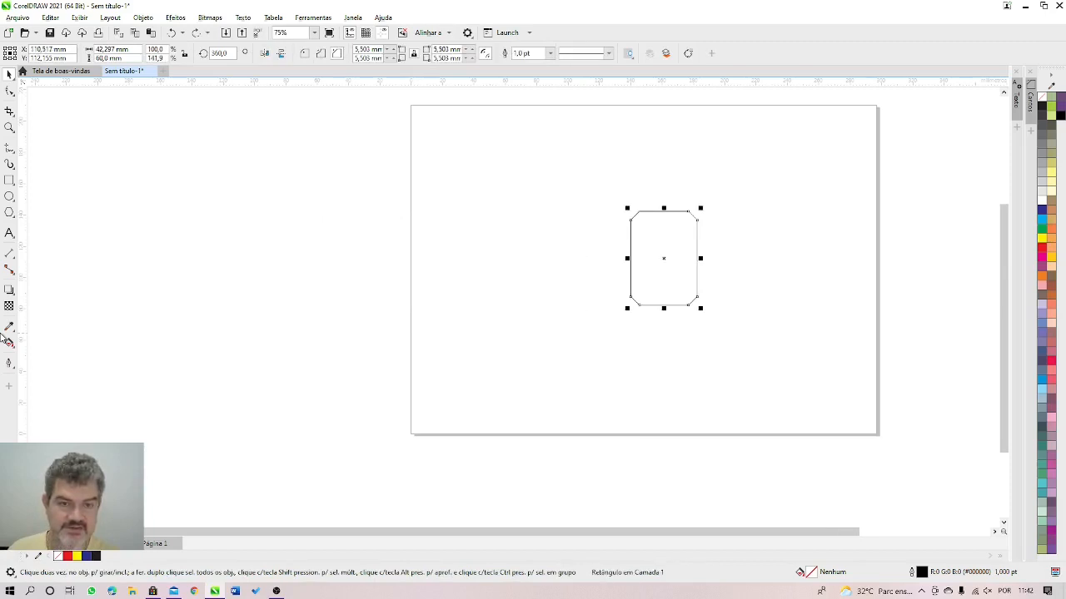
Step: Zoom to the rectangle, examine the duplicate distance setting with nothing selected, and reselect the rectangle
key("shift+F2")
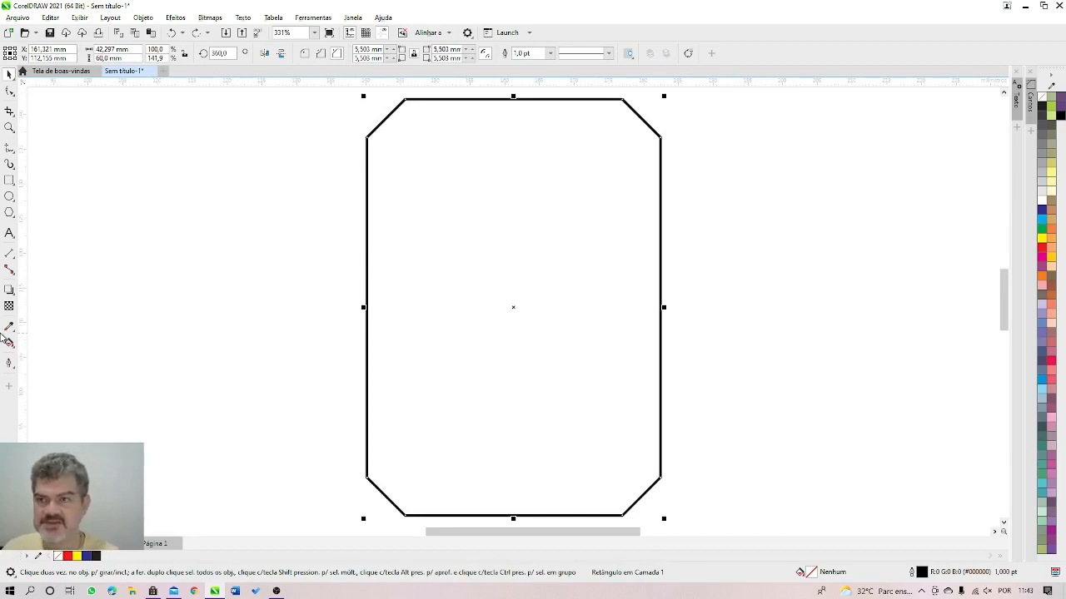
scroll(592, 377, "down", 2)
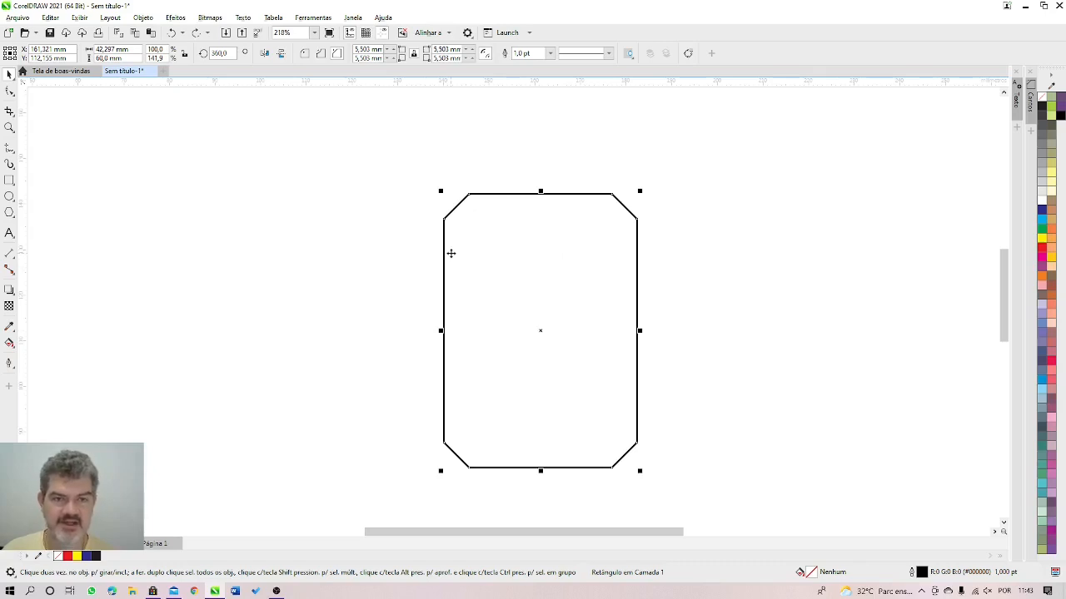
left_click(351, 194)
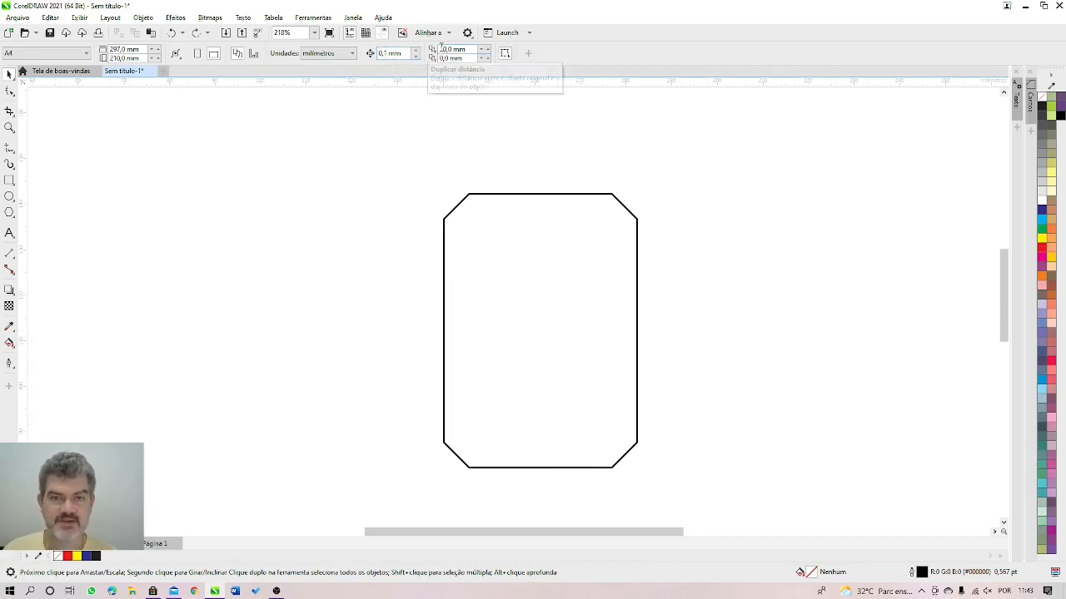
left_click(538, 234)
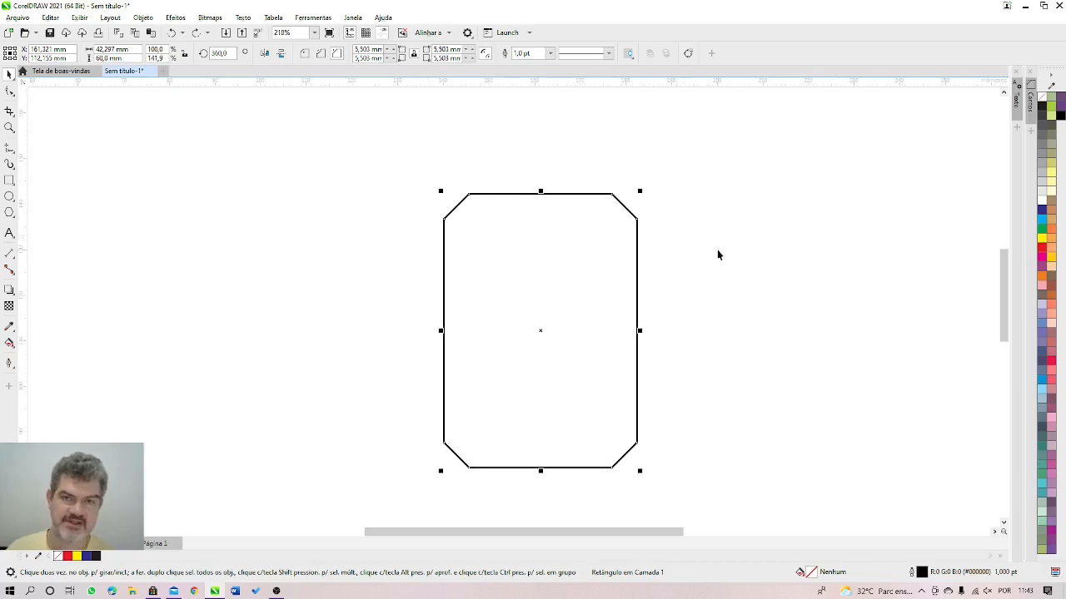
Step: Set the horizontal duplicate distance to 52,297 mm, the rectangle's width plus 10 mm, and duplicate the rectangle once
double_click(99, 49)
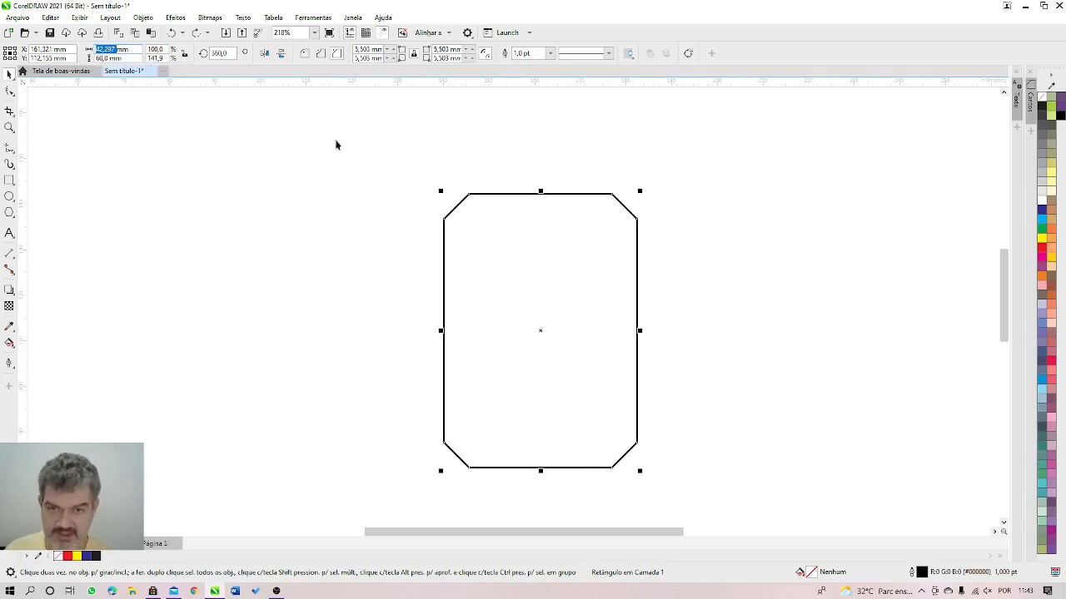
left_click(549, 141)
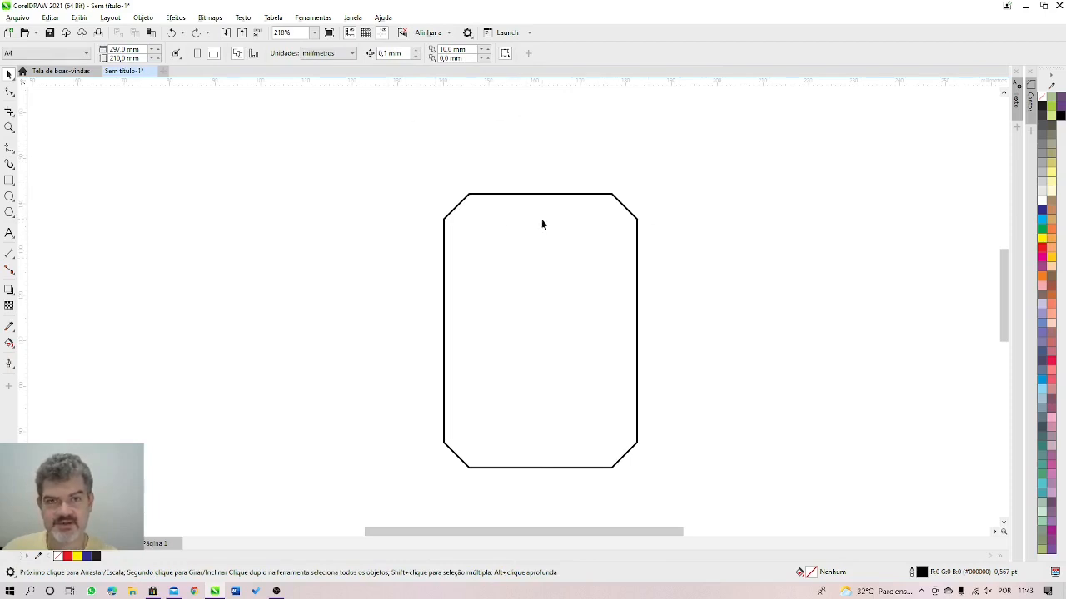
left_click(511, 235)
key("Escape")
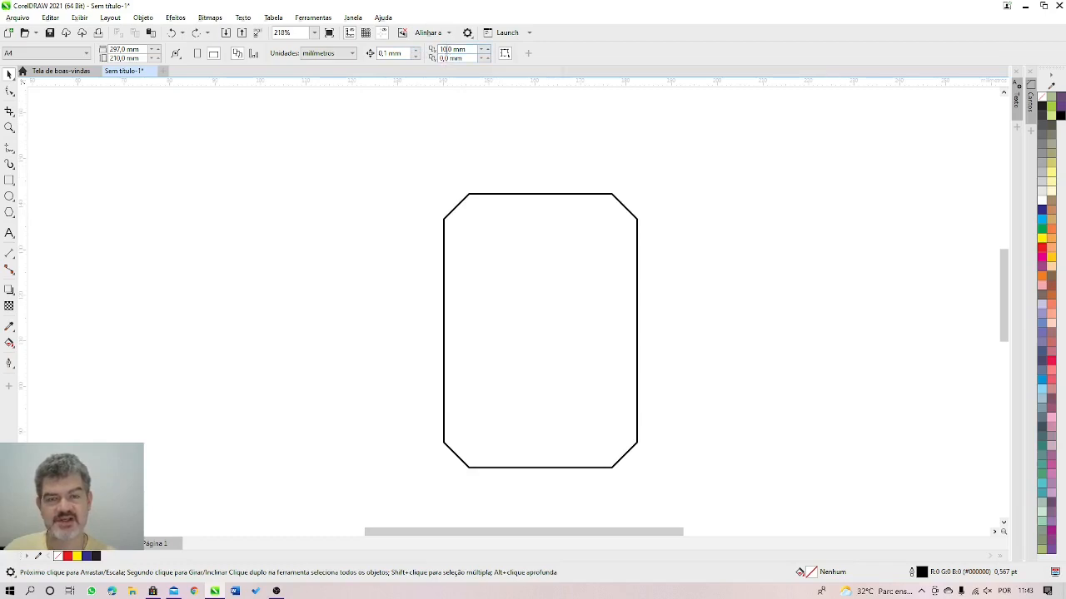
double_click(444, 50)
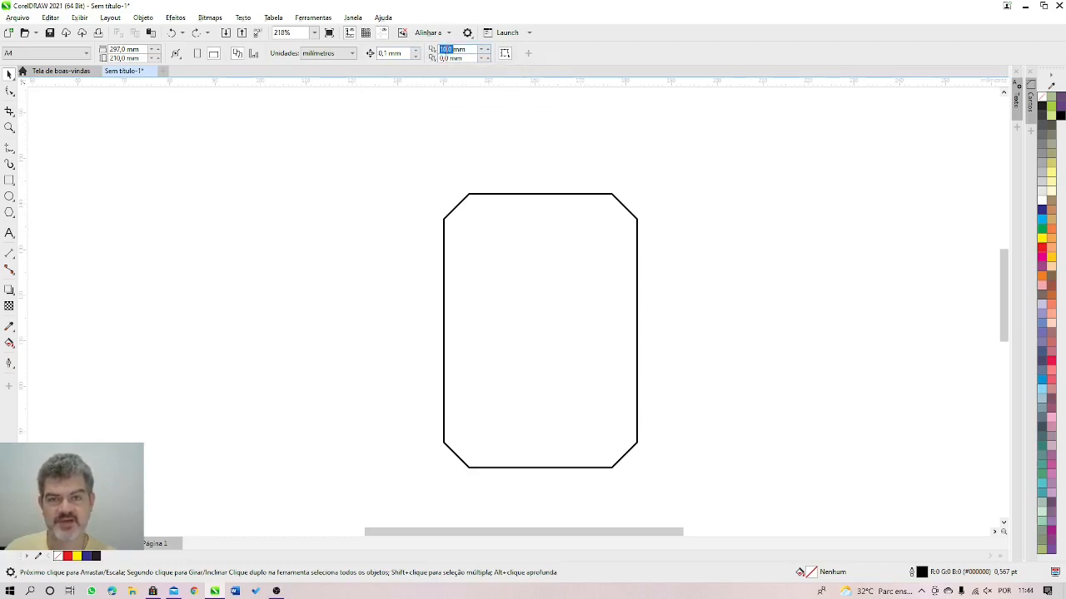
type("42,297")
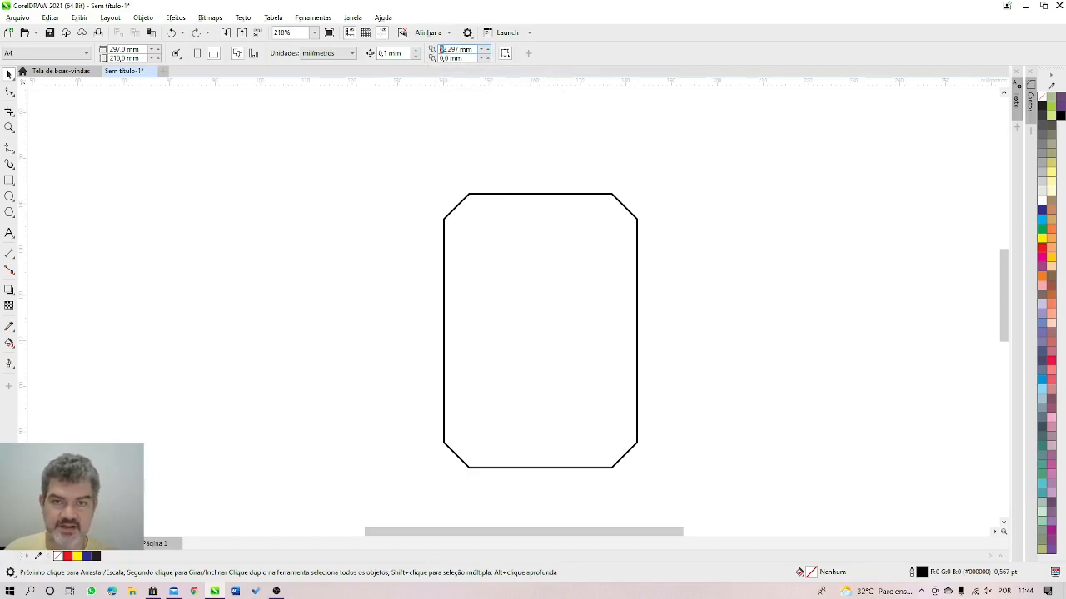
type("5")
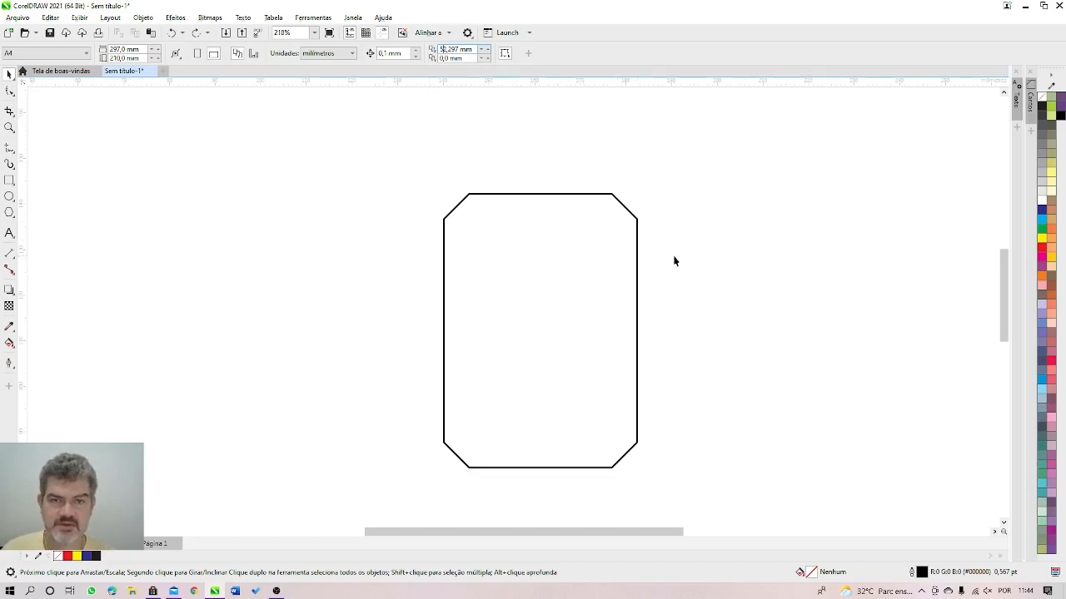
left_click(537, 296)
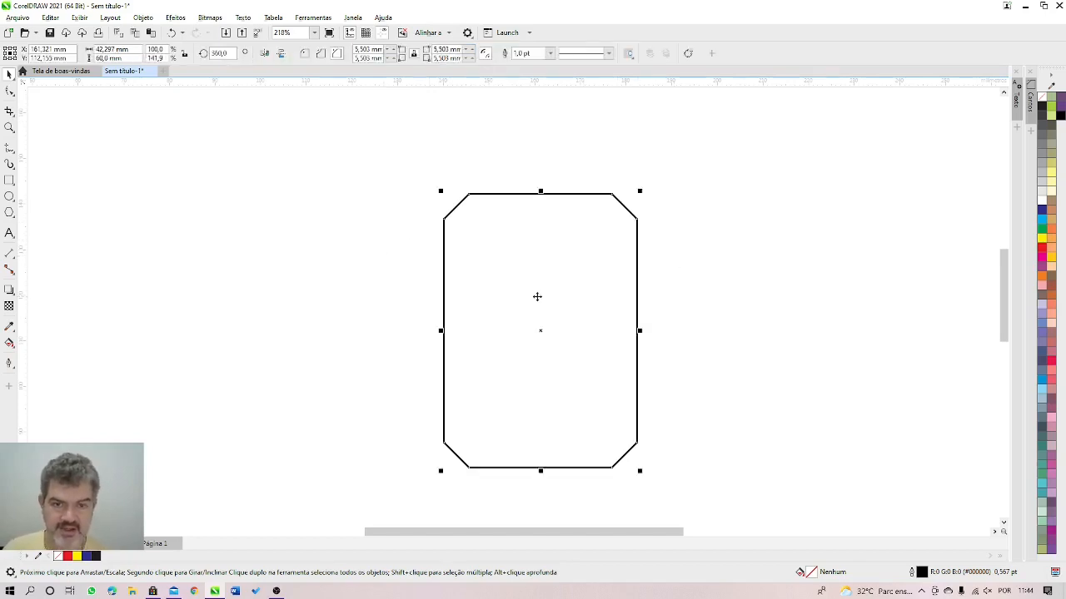
key("ctrl+d")
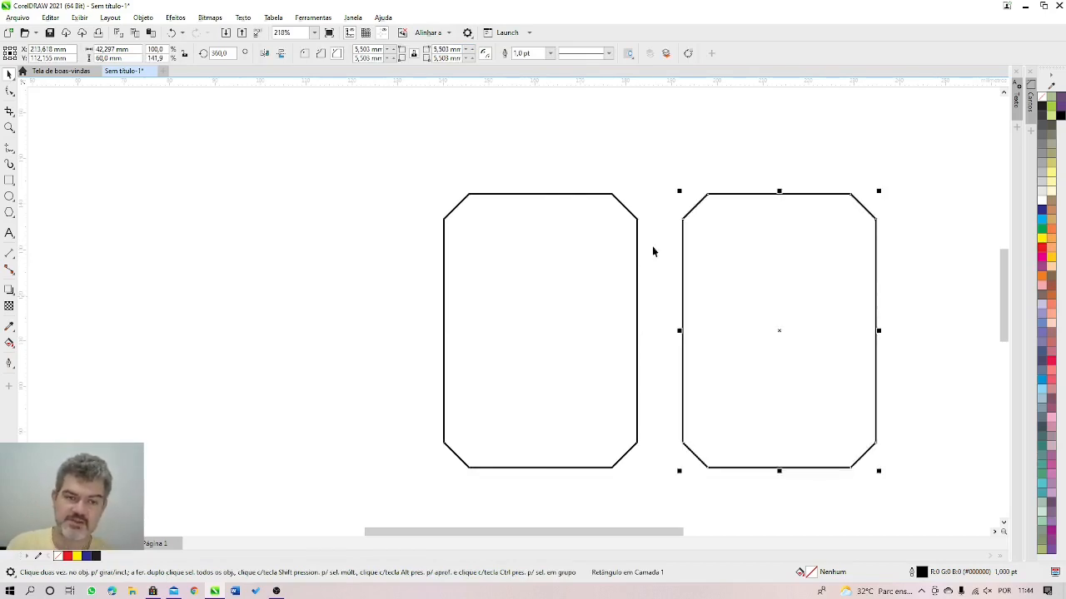
Step: Dimension the gap between the two rectangles with the parallel dimension tool and place the dimension text below the line
left_click(10, 270)
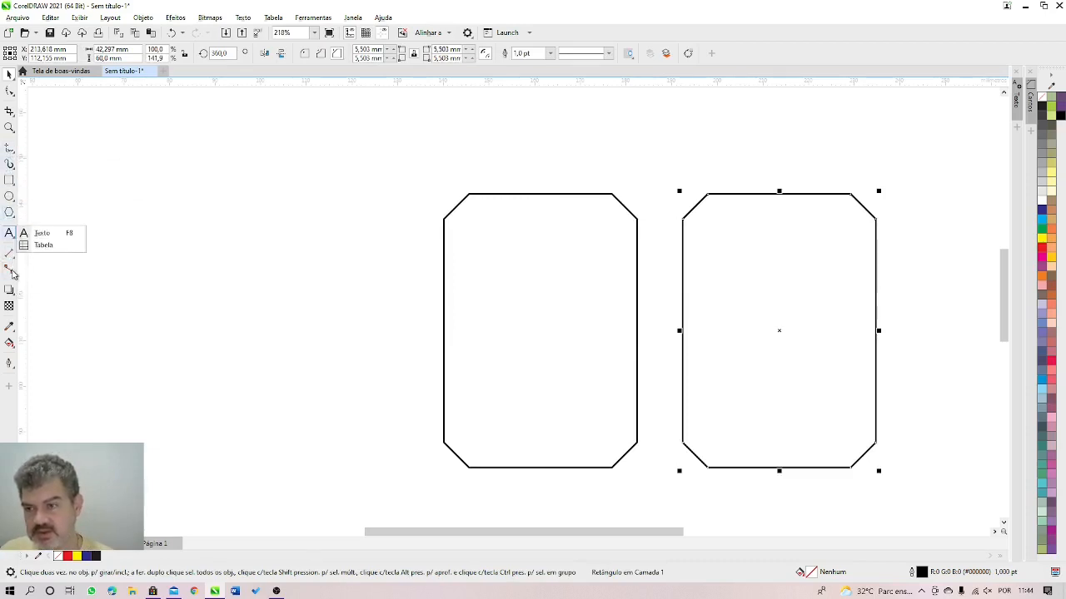
mouse_move(9, 254)
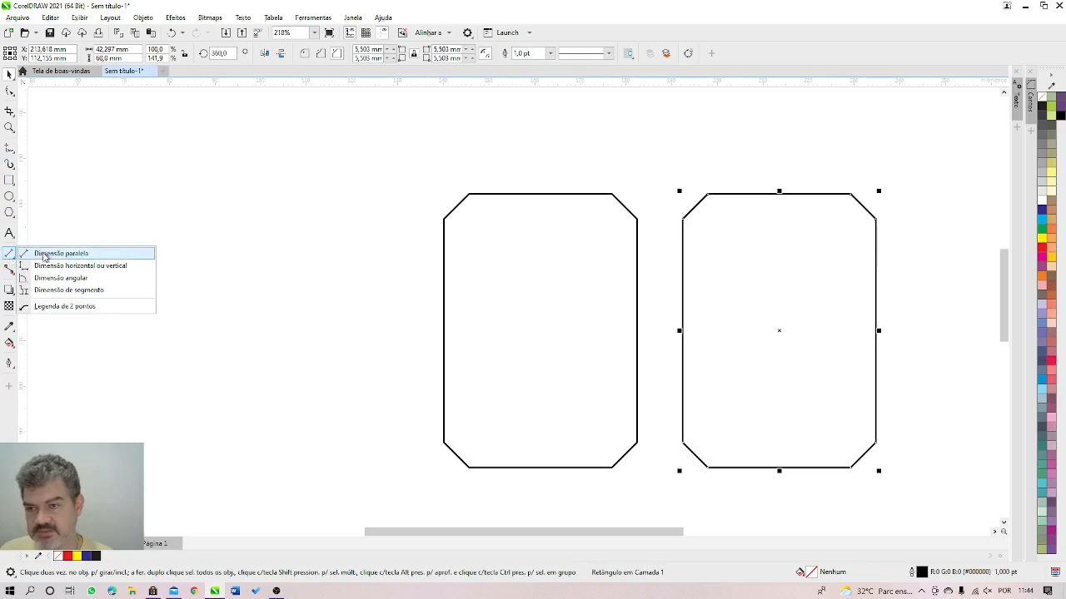
left_click(44, 254)
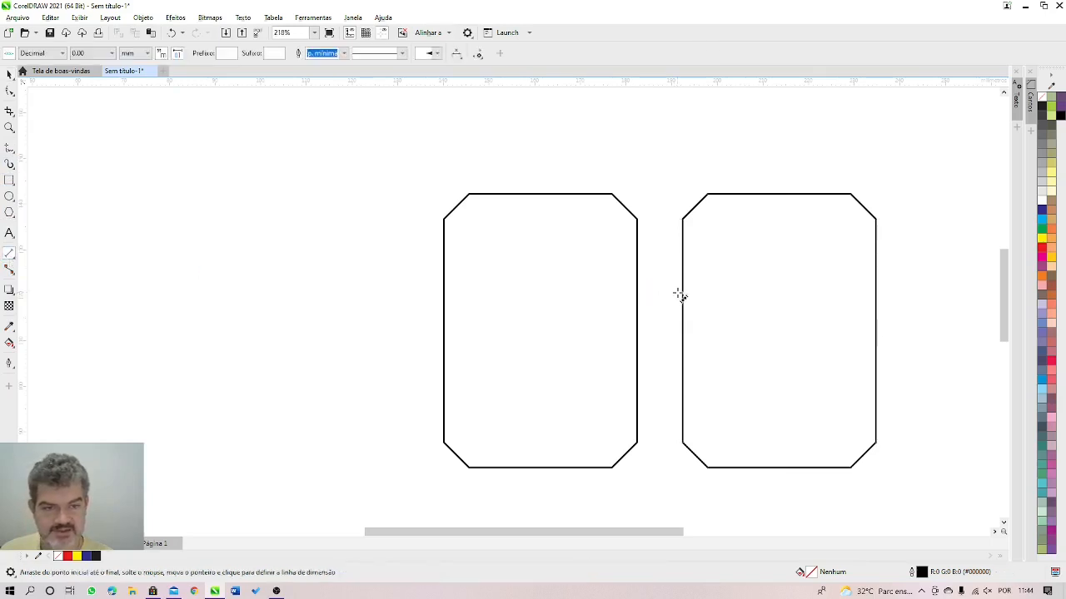
left_click_drag(638, 288, 681, 288)
left_click(643, 335)
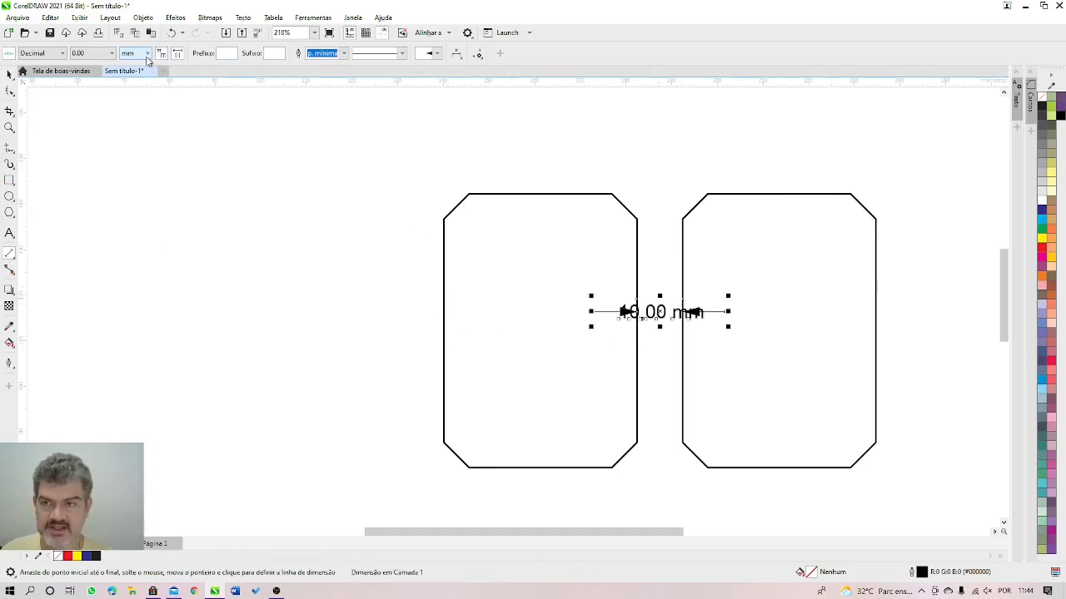
left_click(457, 55)
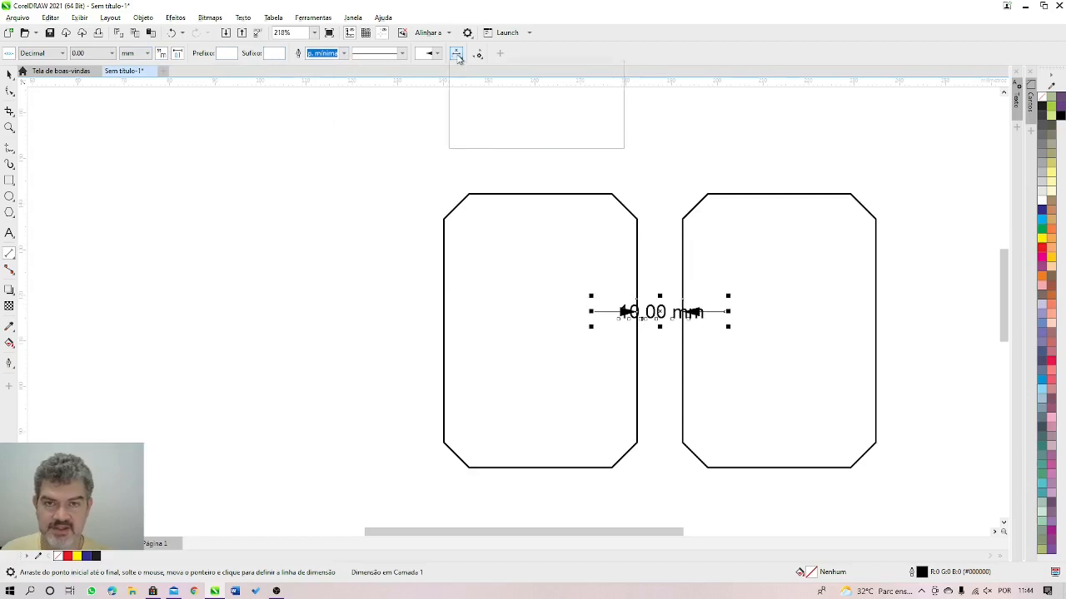
left_click(470, 91)
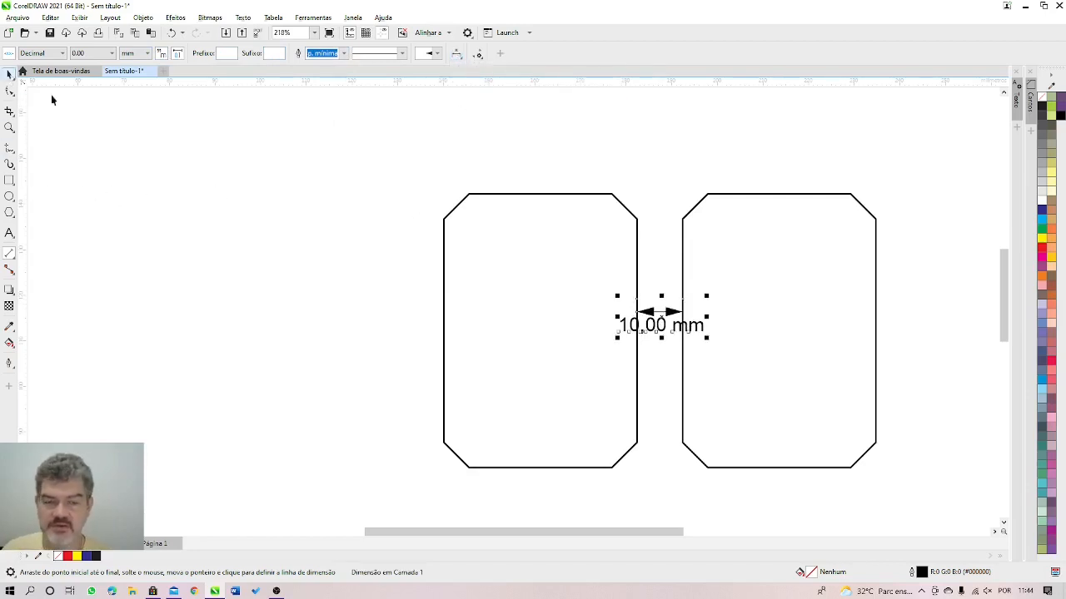
Step: Undo the text placement and the dimension between the two rectangles, and return to the selection tool
key("ctrl+z")
key("ctrl+z")
key("space")
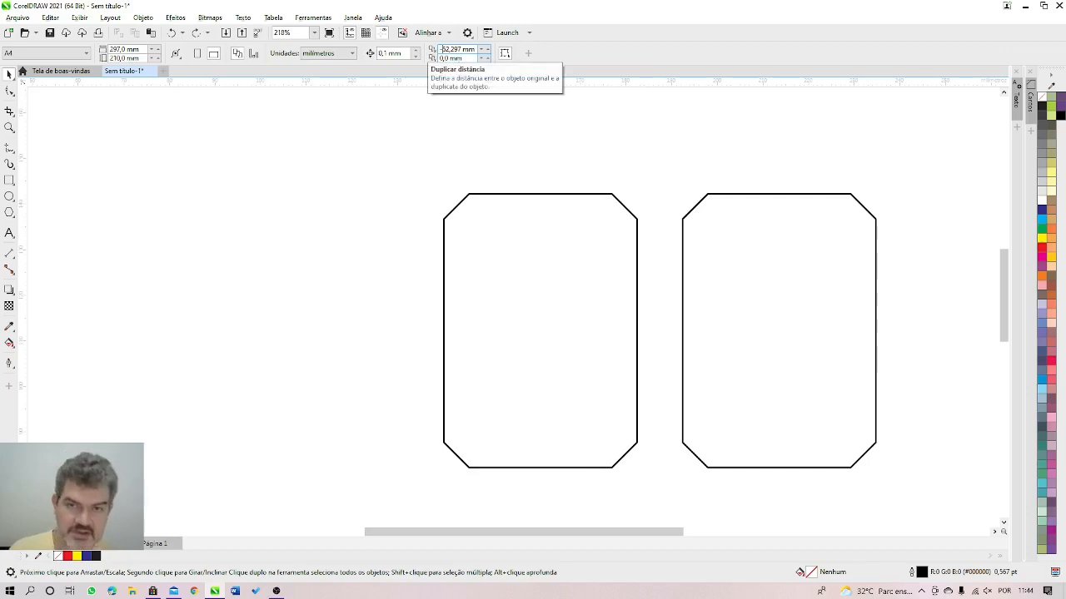
Step: With the horizontal duplicate distance at -52,297 mm, duplicate the original rectangle four times in succession to extend the row leftward
left_click(516, 261)
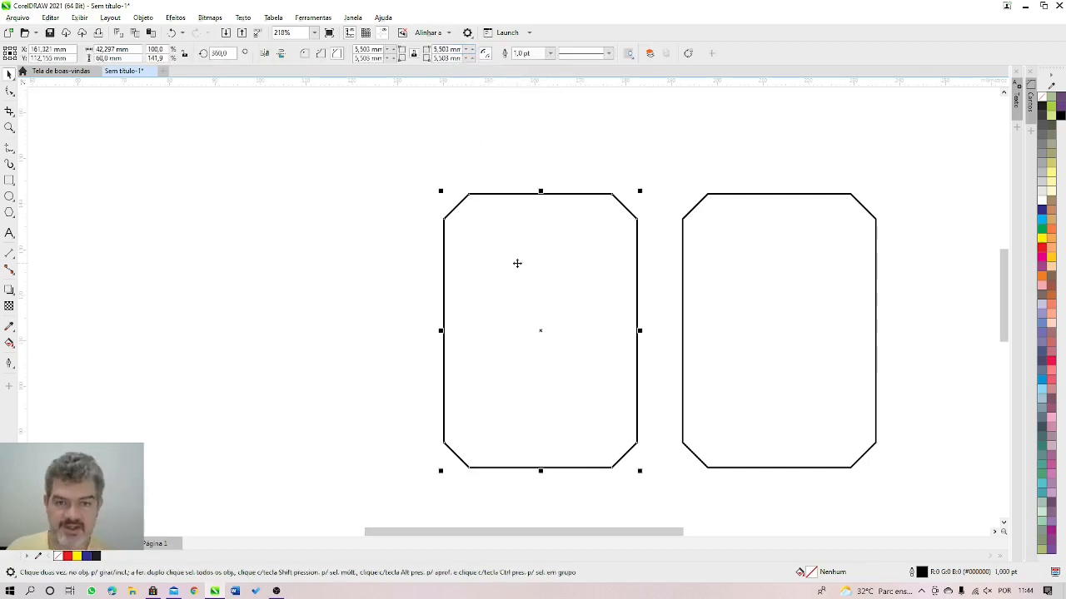
key("ctrl+d")
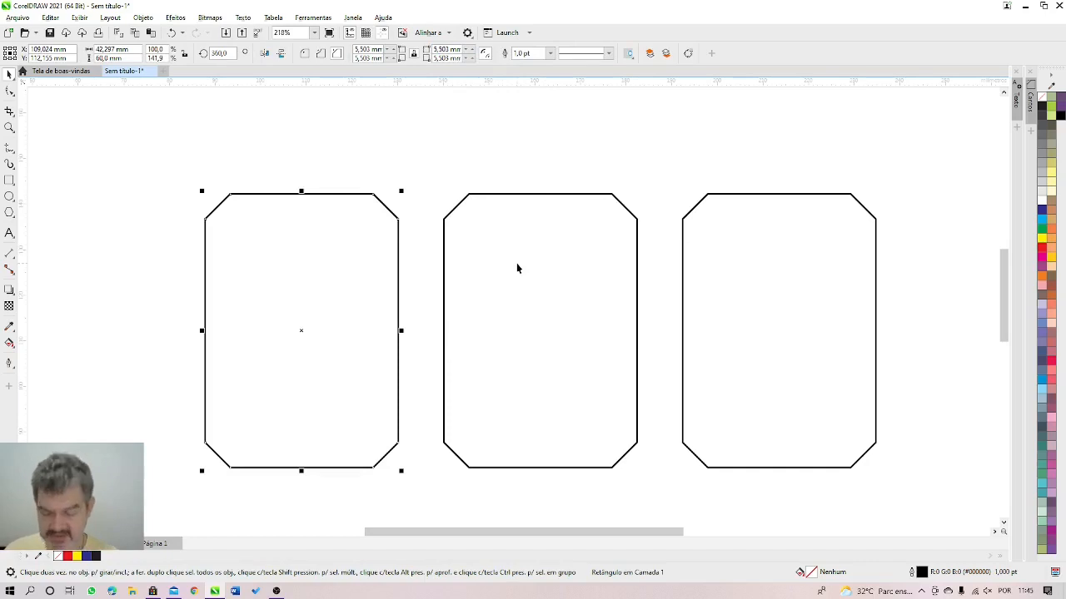
scroll(516, 268, "down", 4)
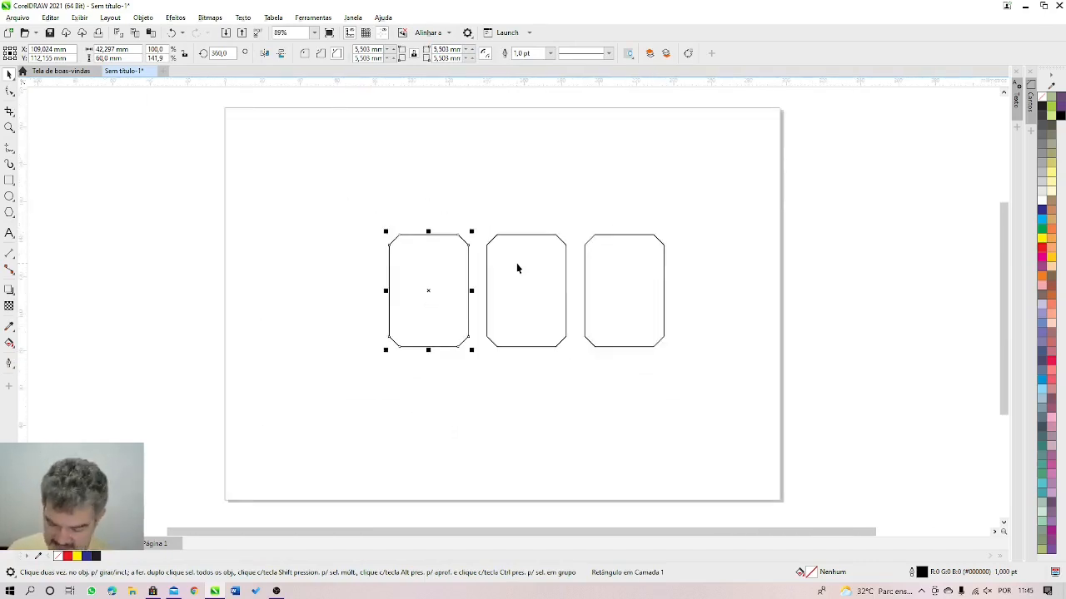
key("ctrl+d")
key("ctrl+d")
key("ctrl+d")
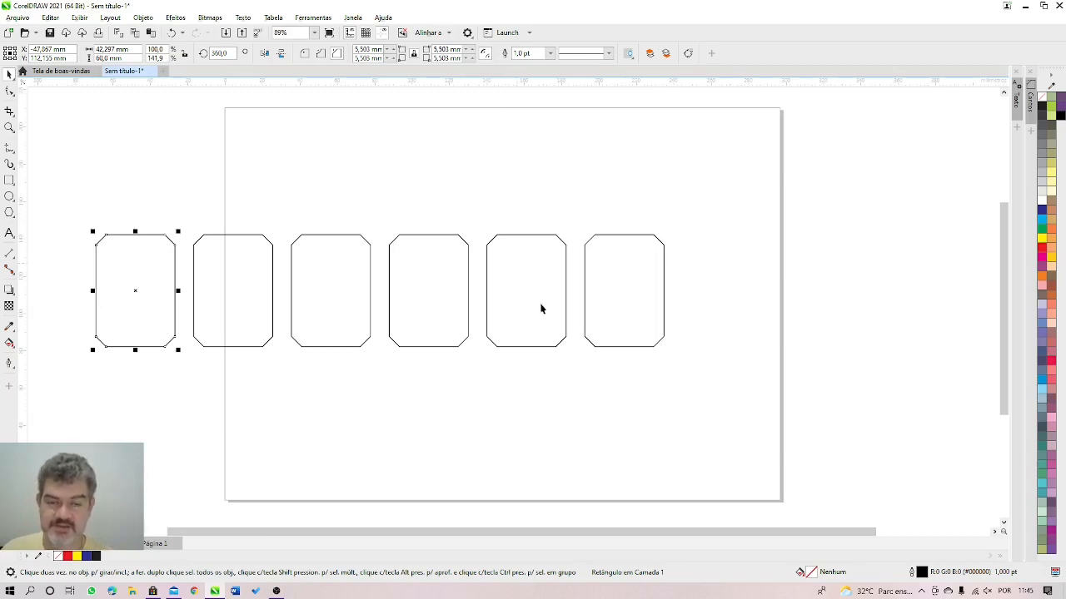
Step: Move the rightmost rectangle about 17 mm right and 31 mm up, and repeat that move on the third and first rectangles from the left
left_click_drag(632, 315, 657, 265)
left_click_drag(665, 261, 666, 262)
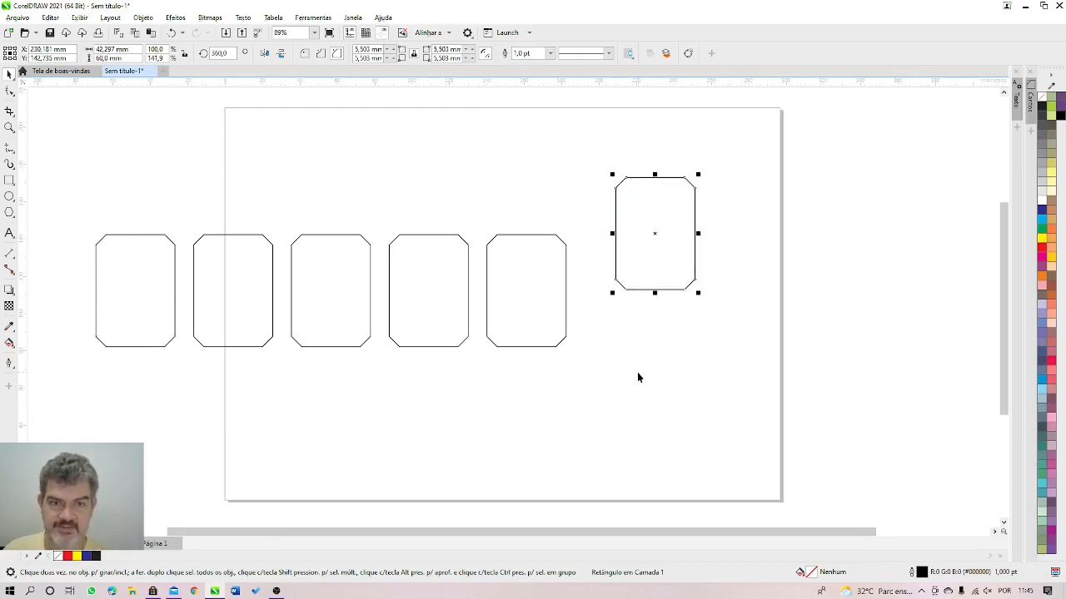
left_click(326, 269)
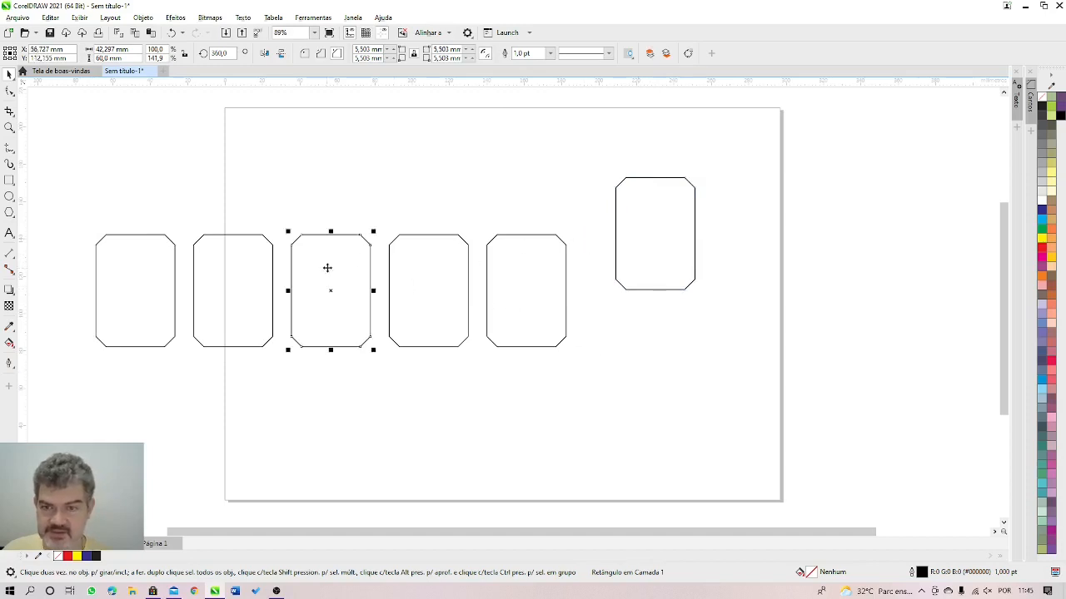
key("ctrl+r")
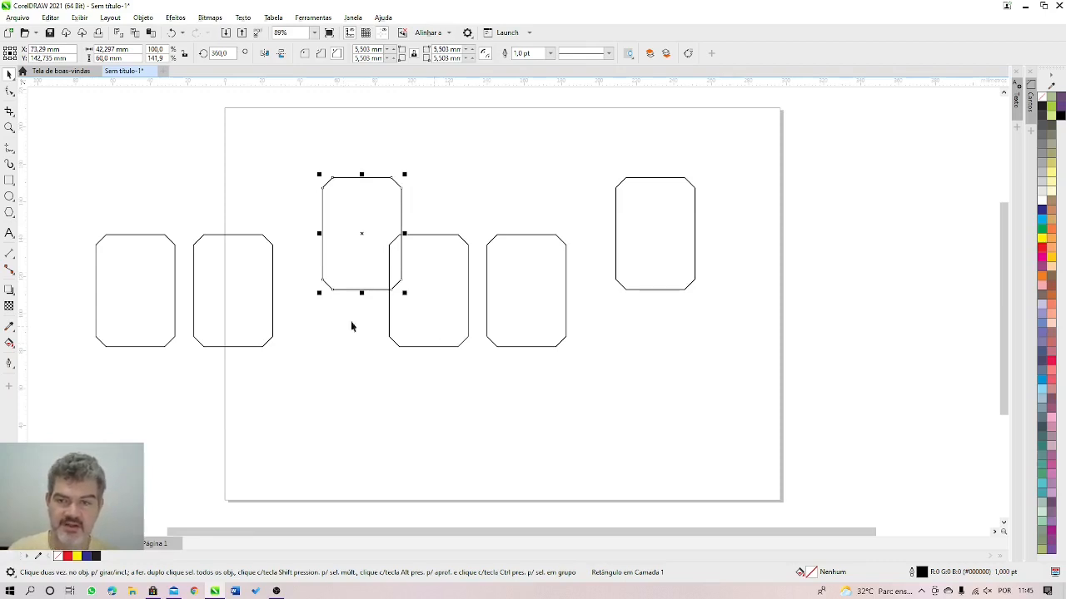
left_click(131, 288)
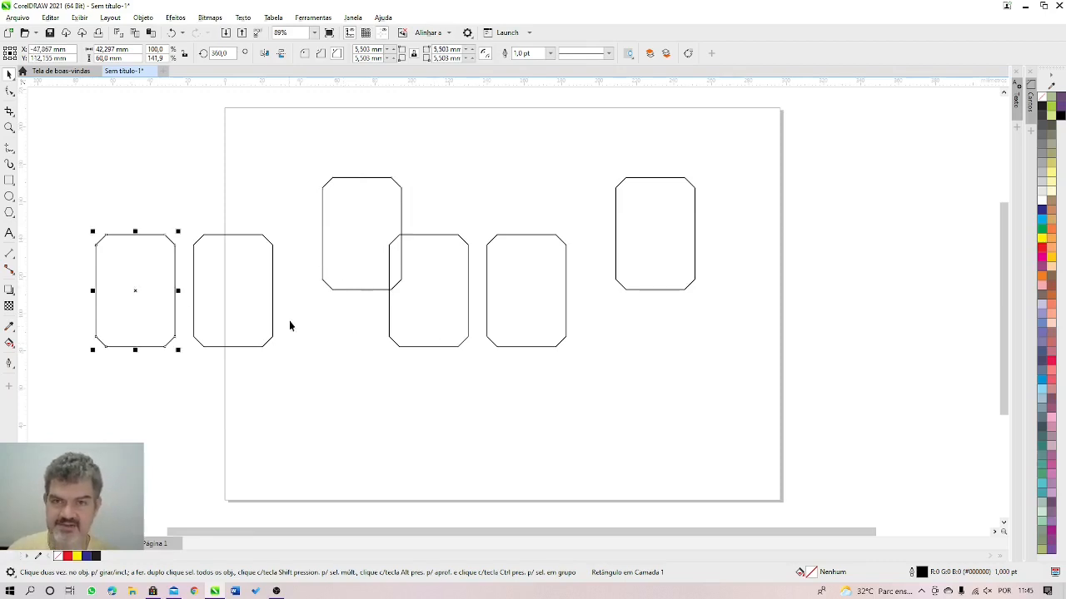
key("ctrl+r")
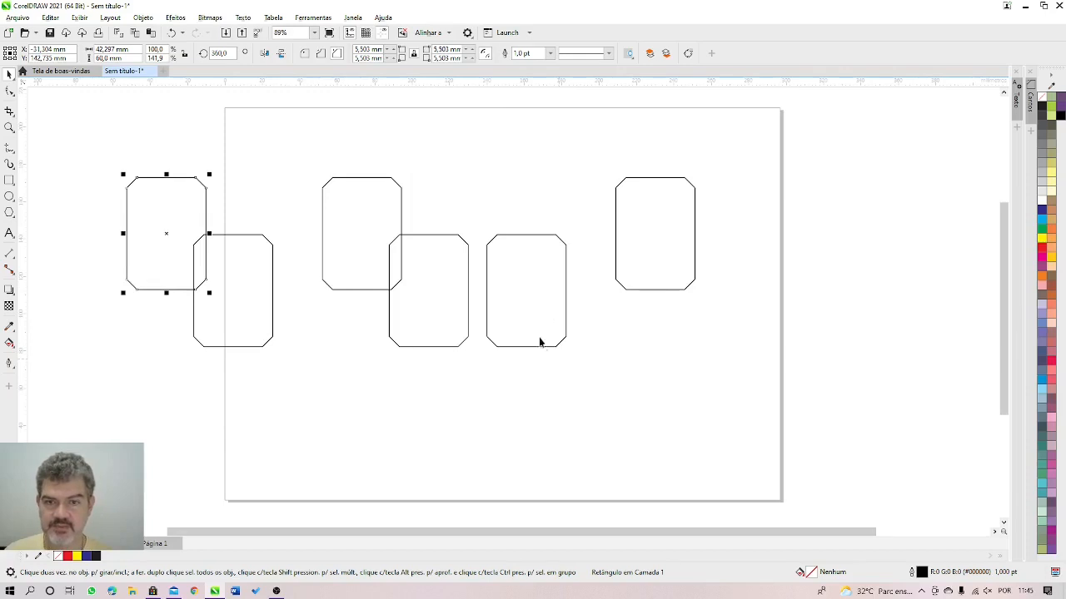
left_click_drag(742, 145, 109, 385)
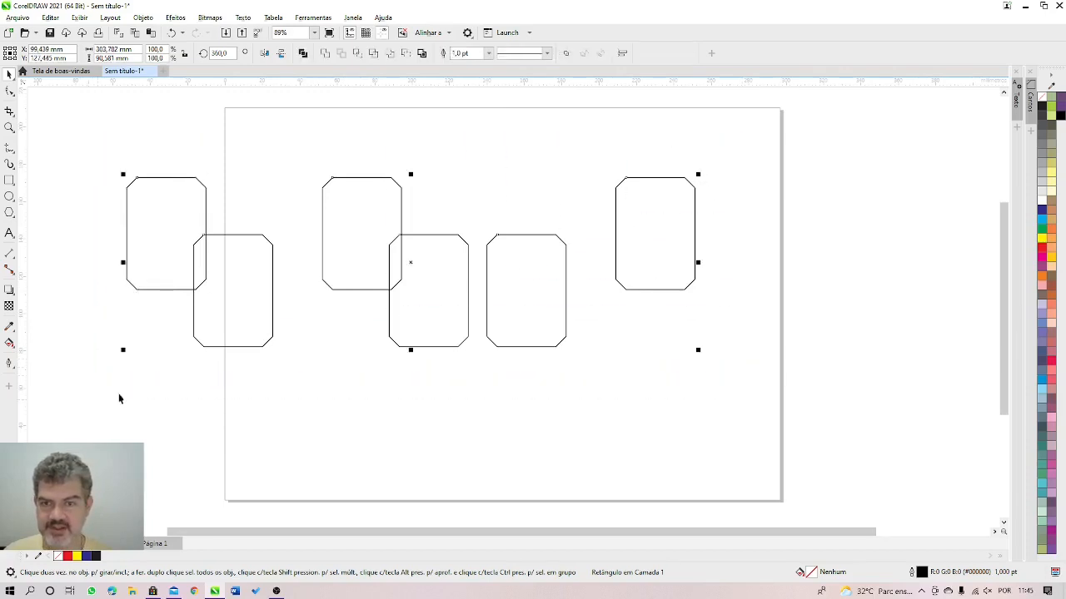
left_click(466, 406)
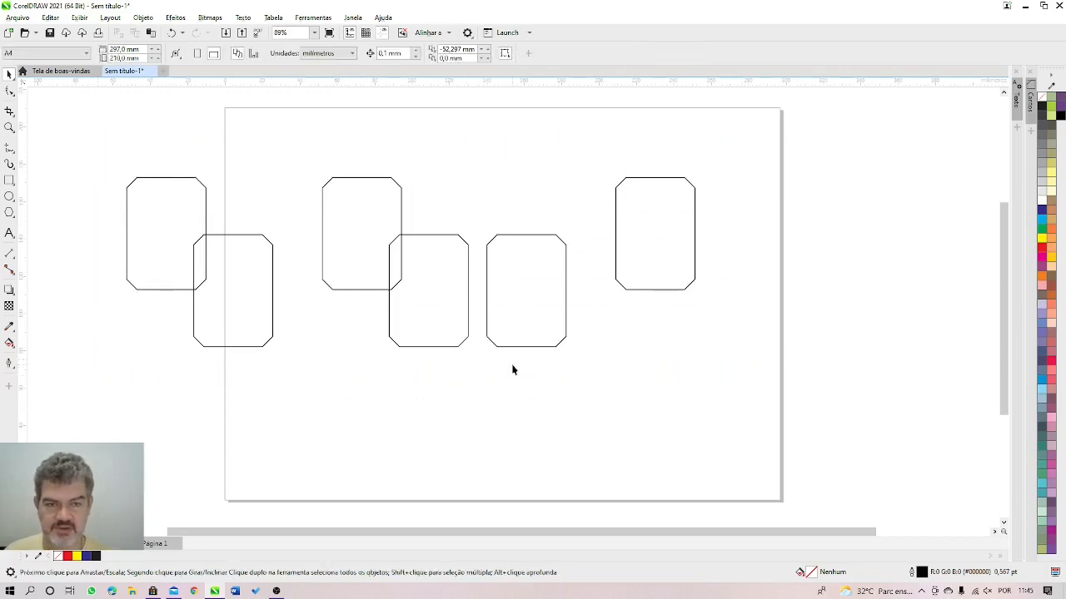